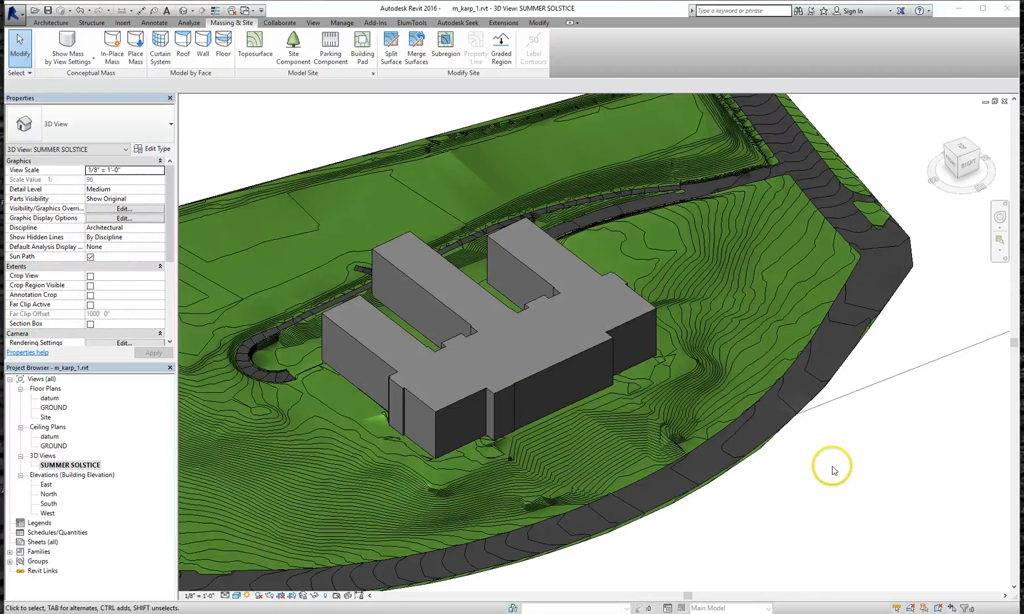
# Duplicate the SUMMER SOLSTICE view and rename the copy 3D
pyautogui.scroll(-1, 775, 436)
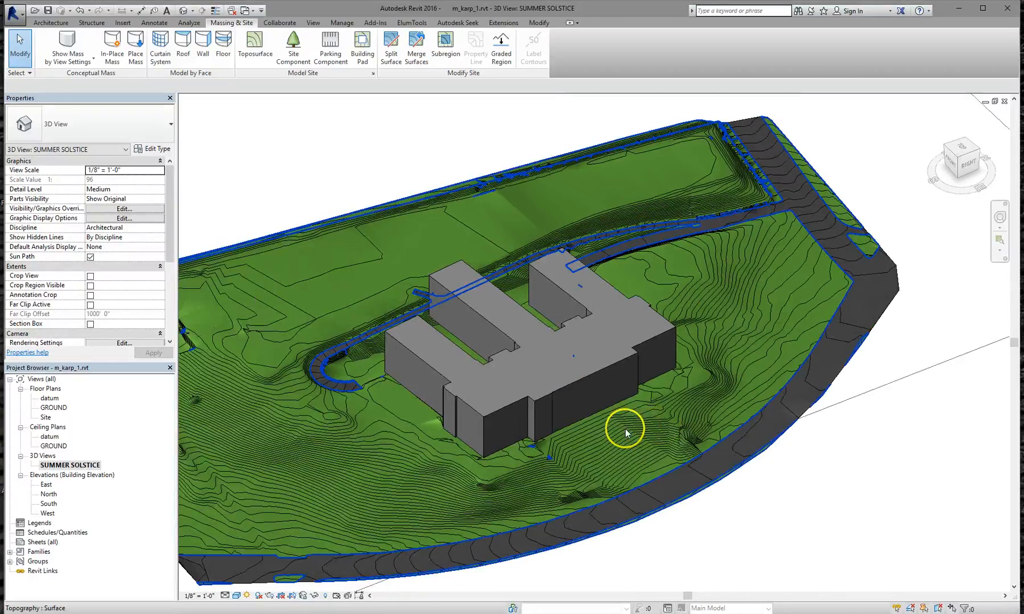
pyautogui.keyDown('shift'); pyautogui.moveTo(665, 448); pyautogui.dragTo(675, 353, button='middle'); pyautogui.keyUp('shift')
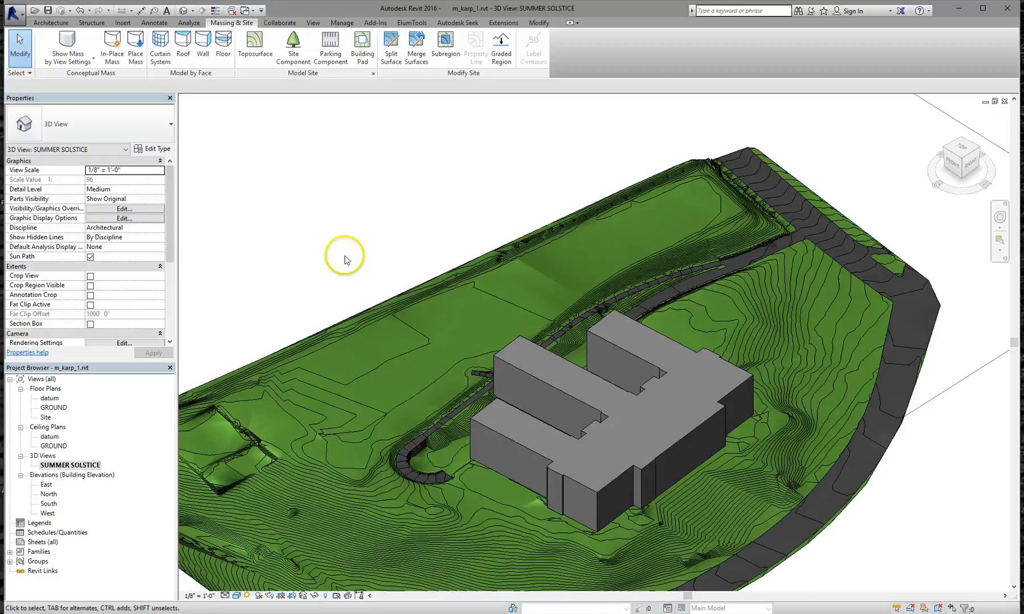
pyautogui.scroll(-1, 405, 365)
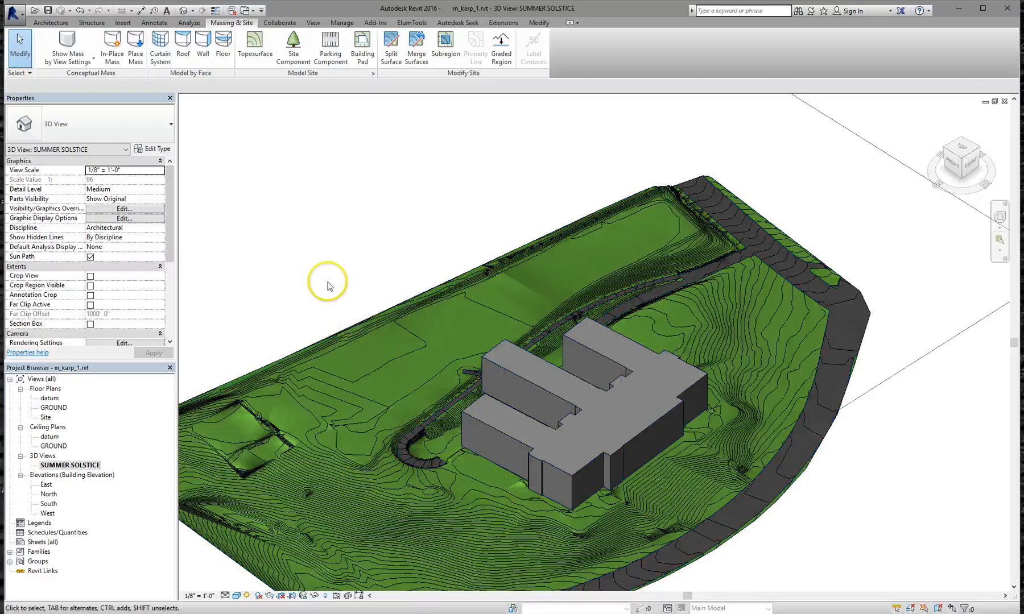
pyautogui.rightClick(84, 468)
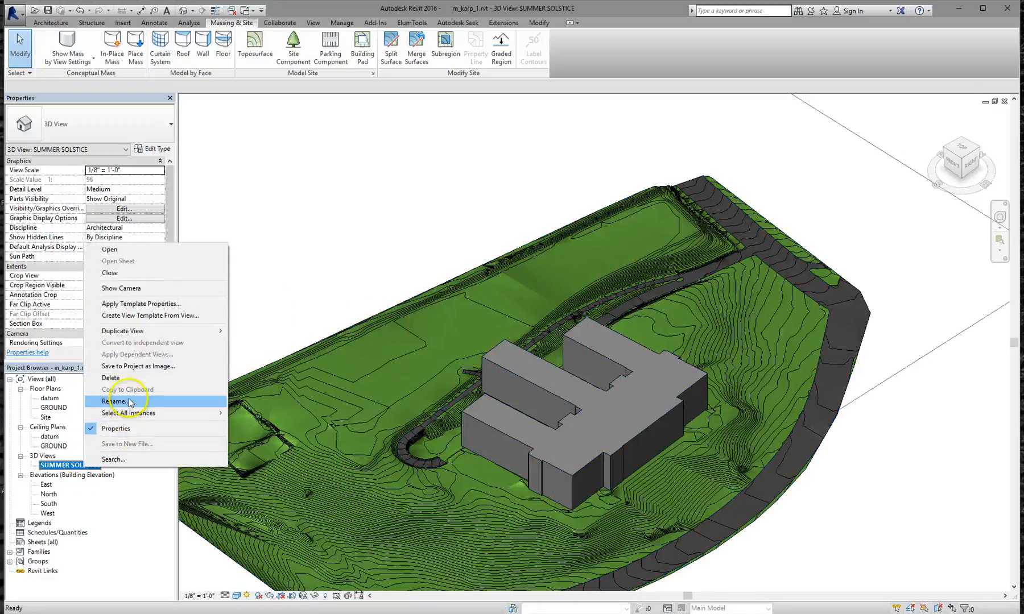
pyautogui.moveTo(182, 331)
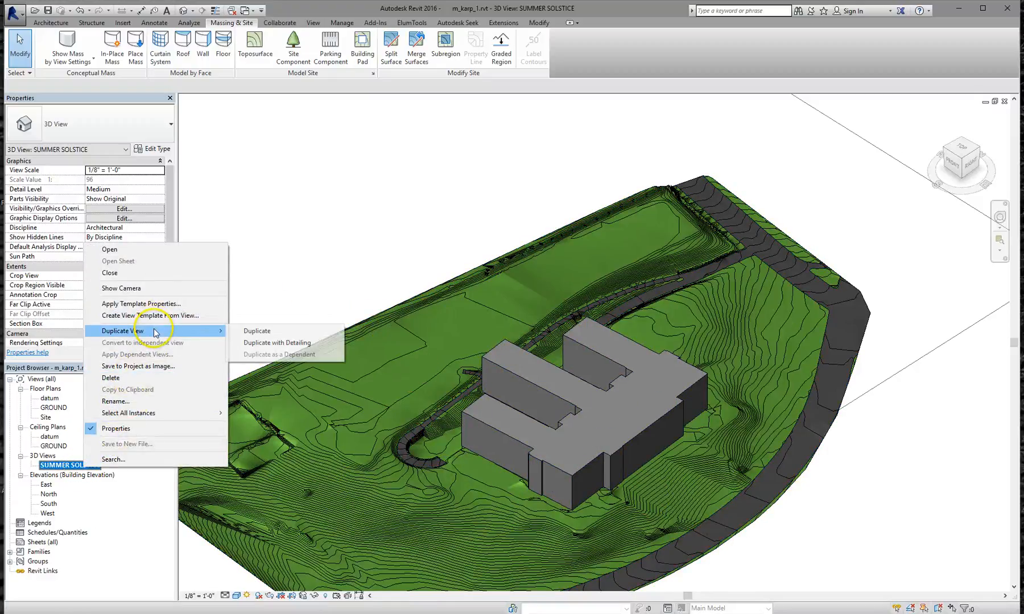
pyautogui.click(248, 331)
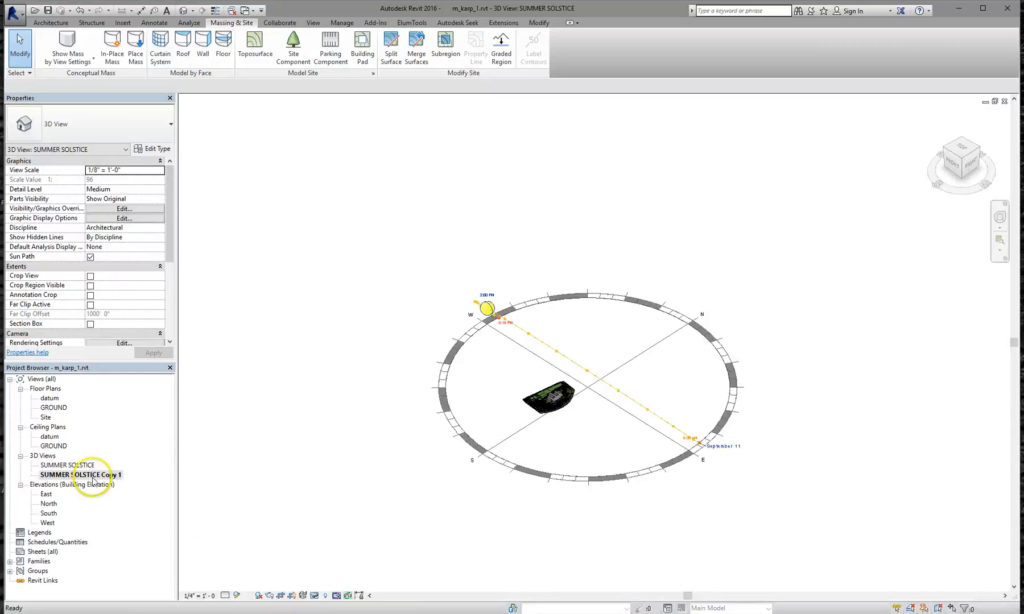
pyautogui.rightClick(93, 478)
pyautogui.click(139, 412)
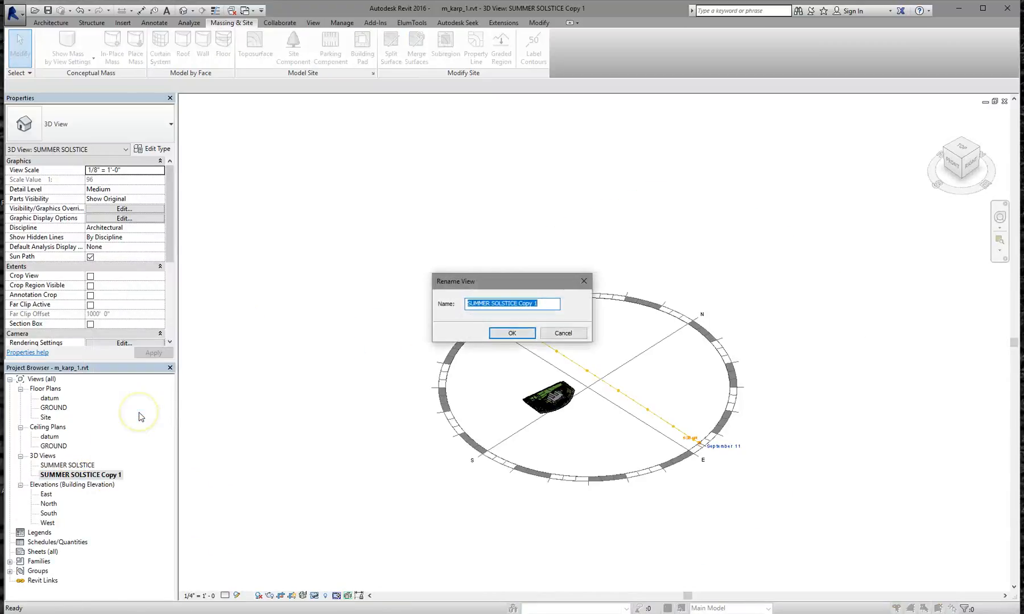
pyautogui.write('3D')
pyautogui.press('Return')
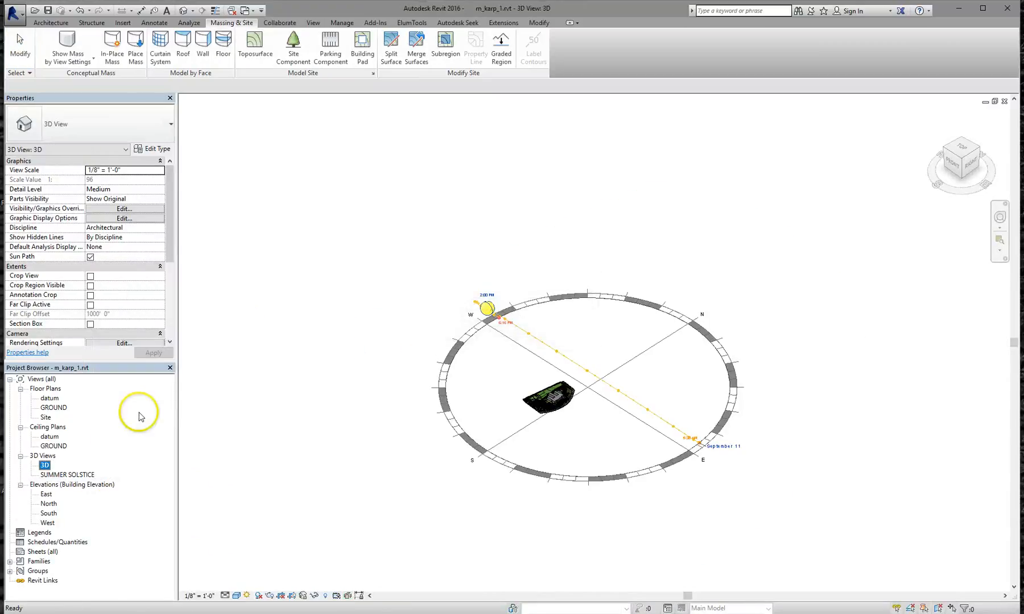
# Turn the sun path off and switch the 3D view to Hidden Line display
pyautogui.click(237, 596)
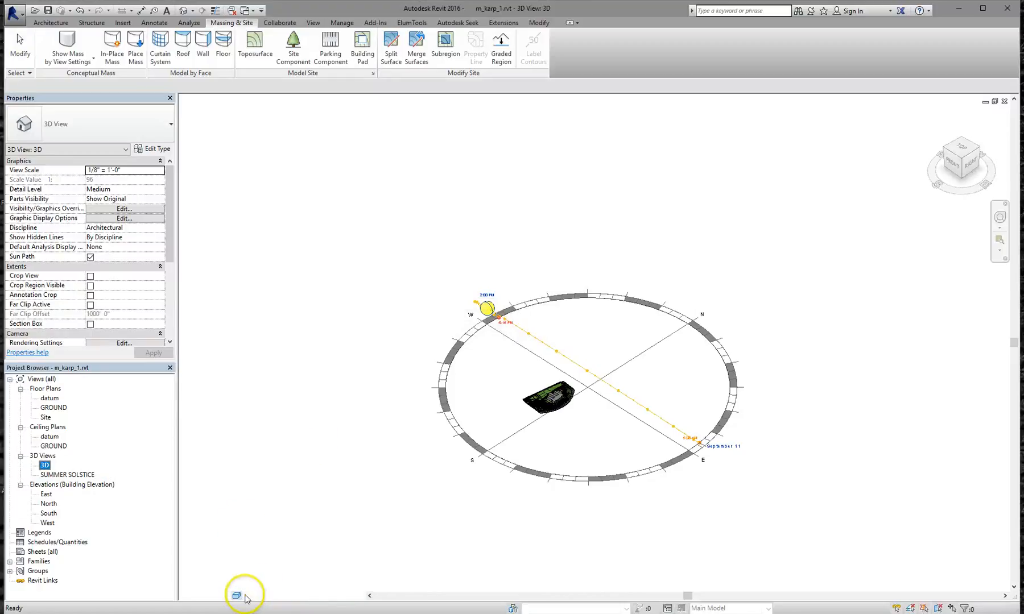
pyautogui.click(247, 596)
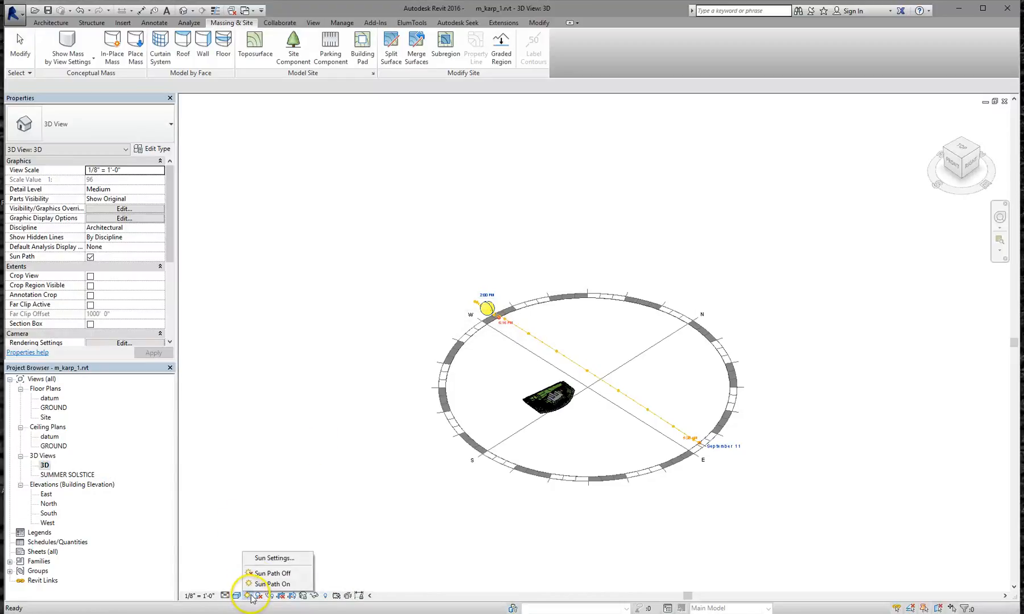
pyautogui.click(276, 573)
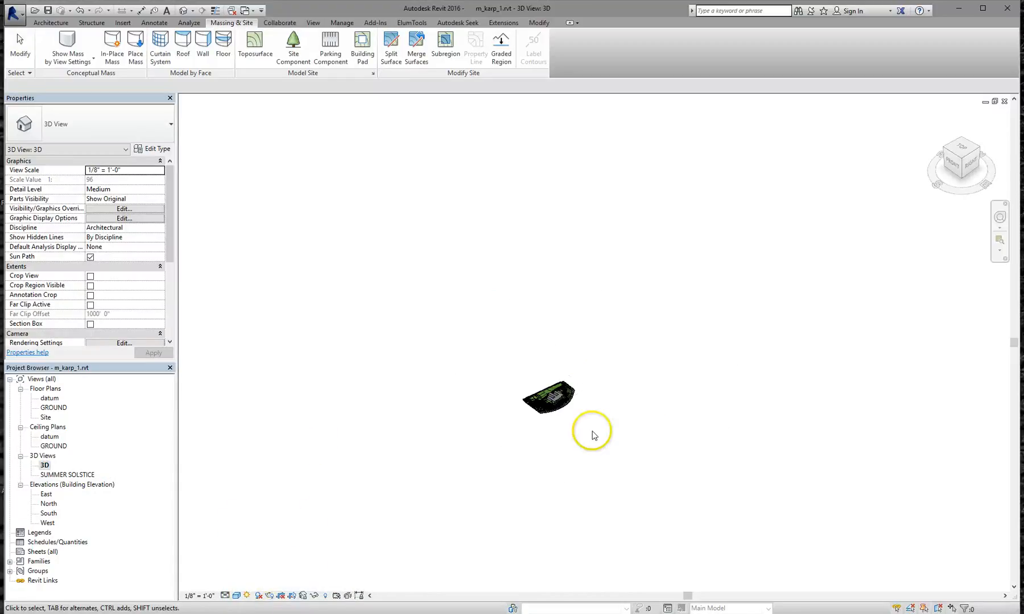
pyautogui.scroll(8, 571, 407)
pyautogui.scroll(2, 507, 401)
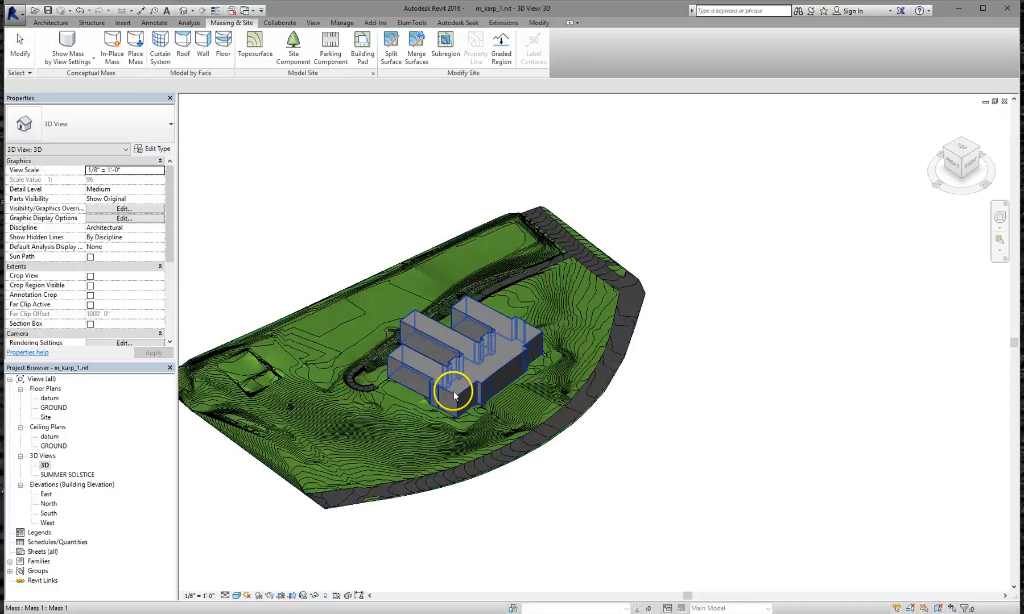
pyautogui.scroll(3, 358, 418)
pyautogui.moveTo(363, 323); pyautogui.dragTo(431, 324, button='middle')
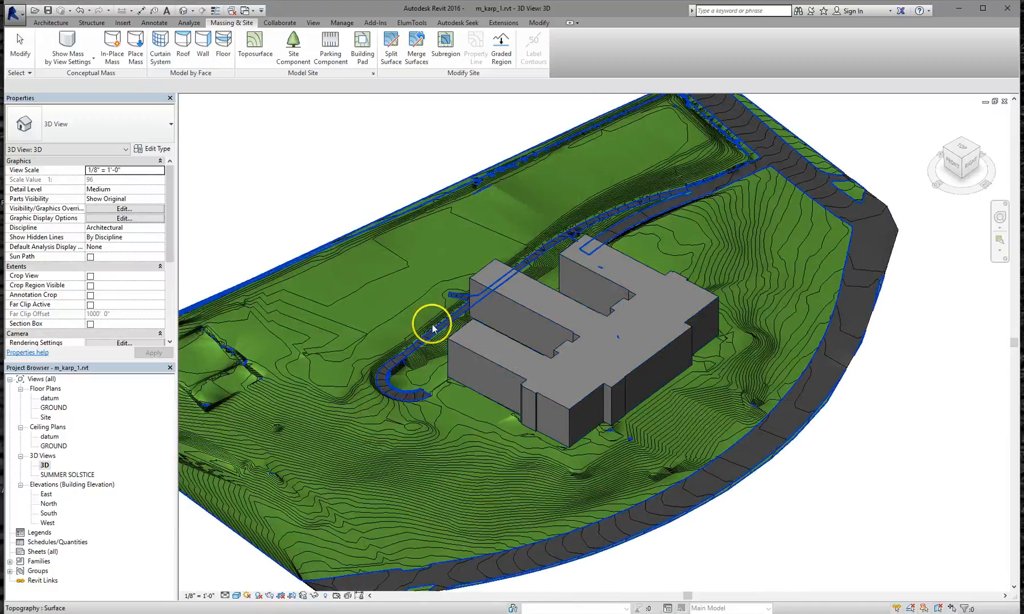
pyautogui.press('l')
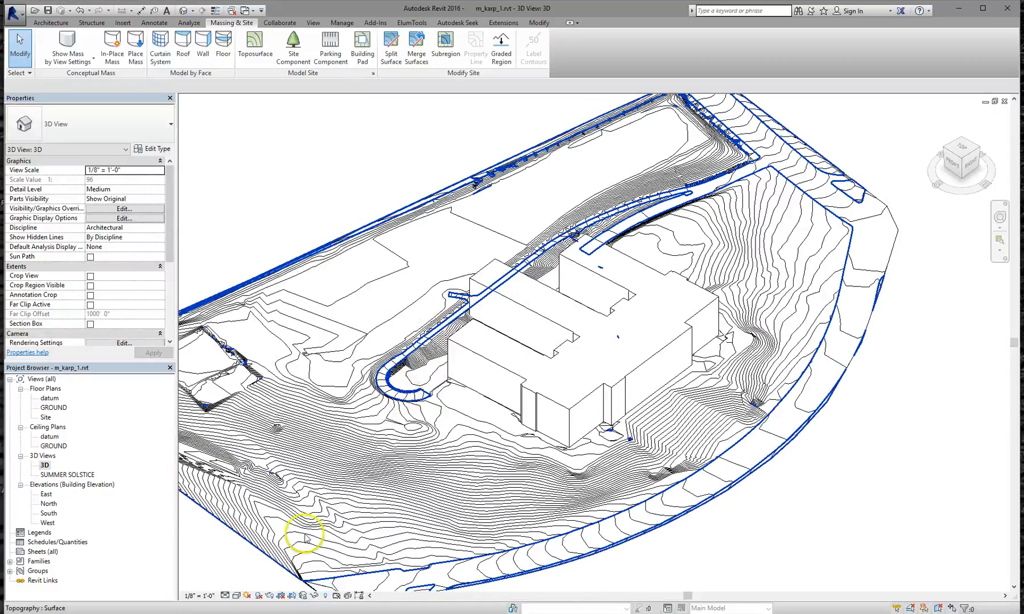
pyautogui.click(236, 596)
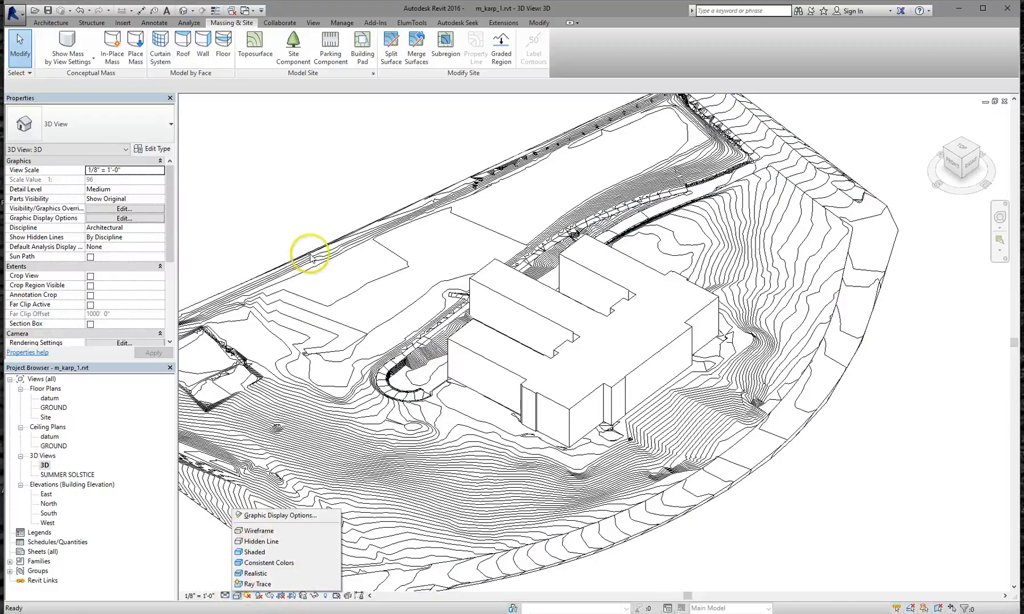
pyautogui.click(293, 205)
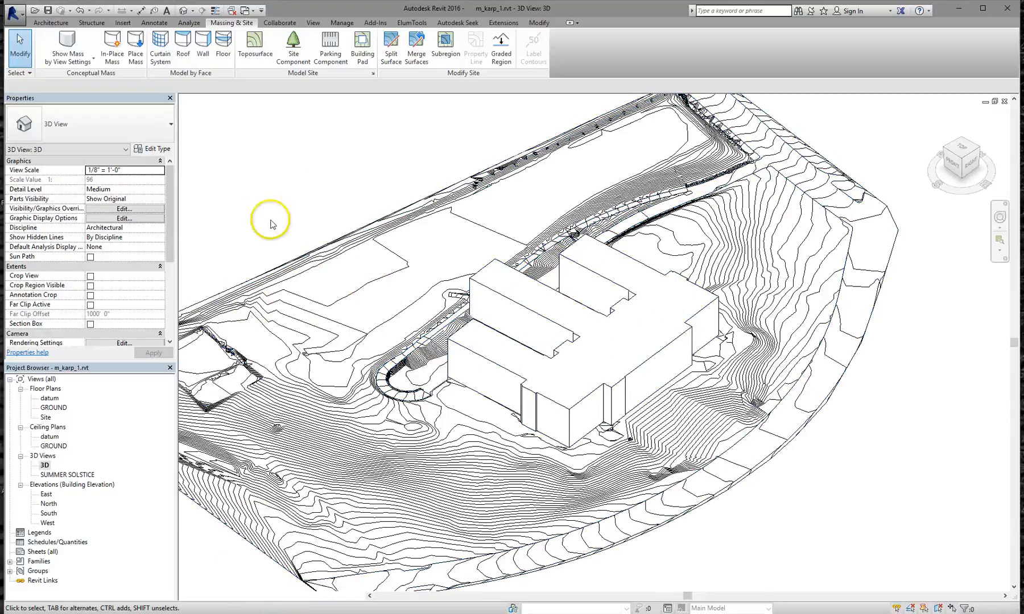
pyautogui.moveTo(270, 222); pyautogui.dragTo(462, 264, button='middle')
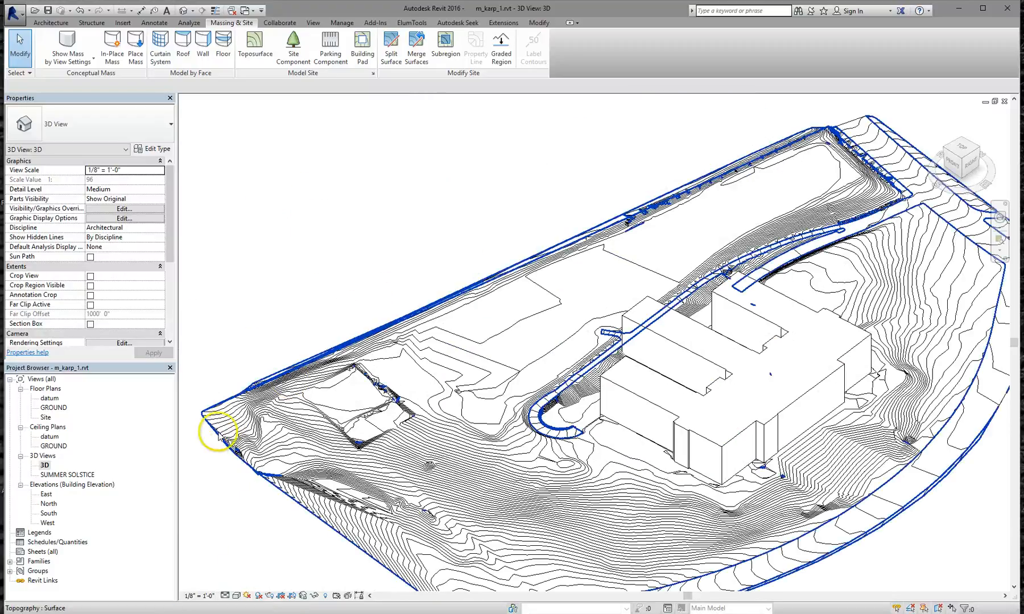
pyautogui.scroll(2, 433, 465)
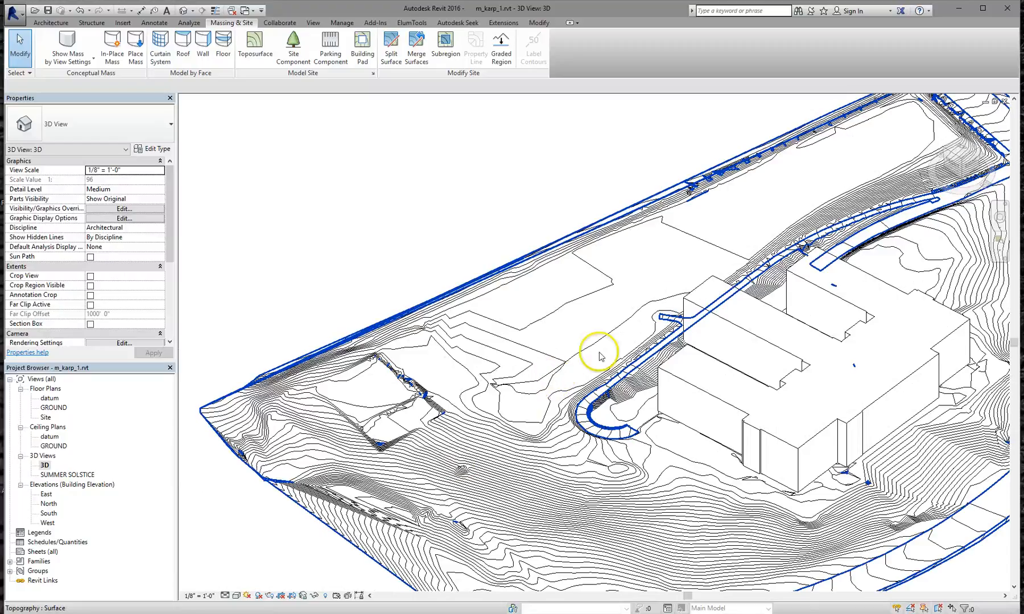
pyautogui.scroll(1, 599, 357)
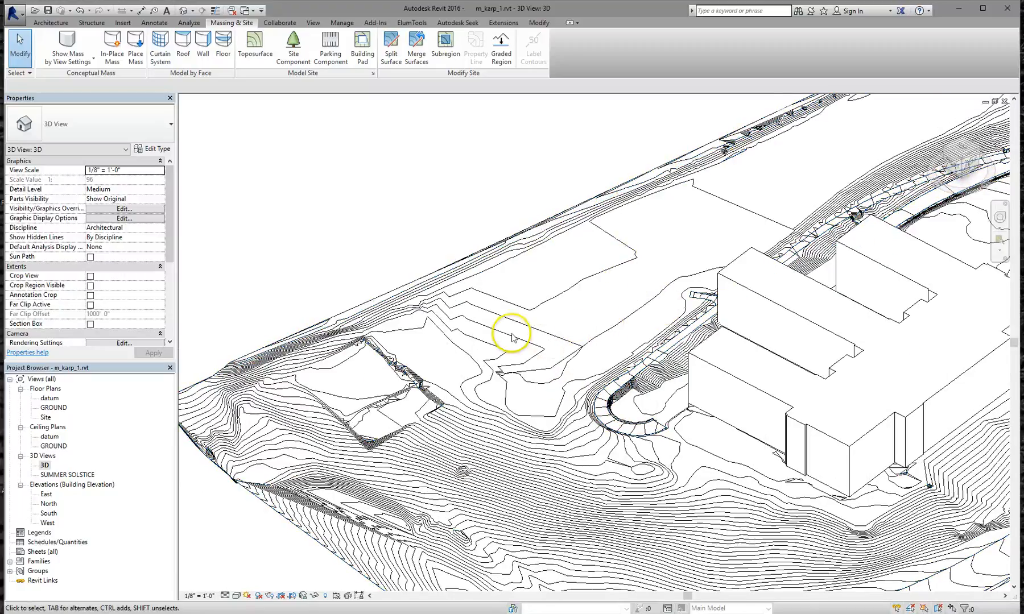
# Open the Site floor plan and pan it toward the building
pyautogui.doubleClick(45, 418)
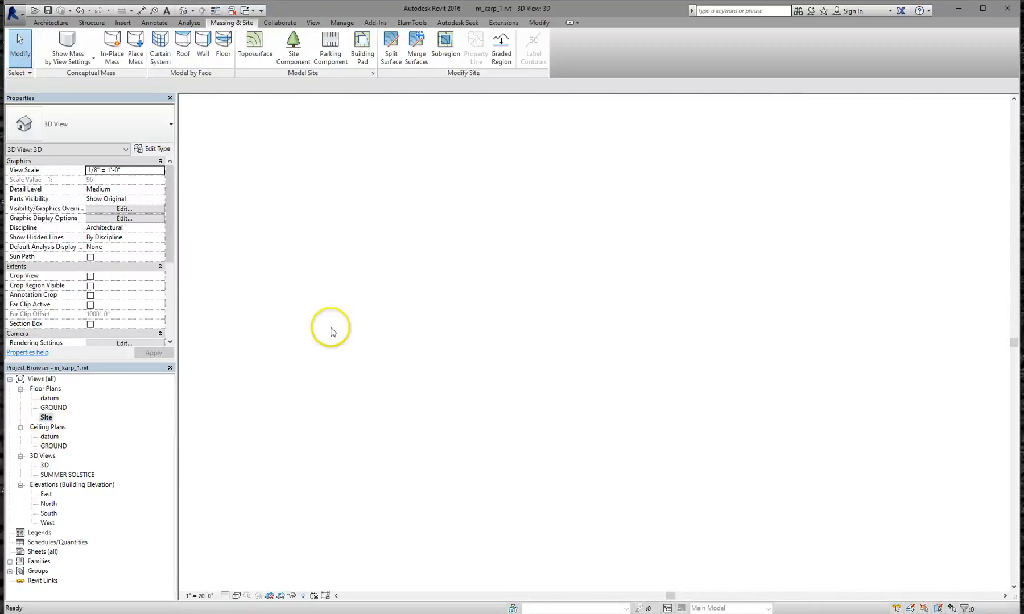
pyautogui.moveTo(503, 330); pyautogui.dragTo(498, 289, button='middle')
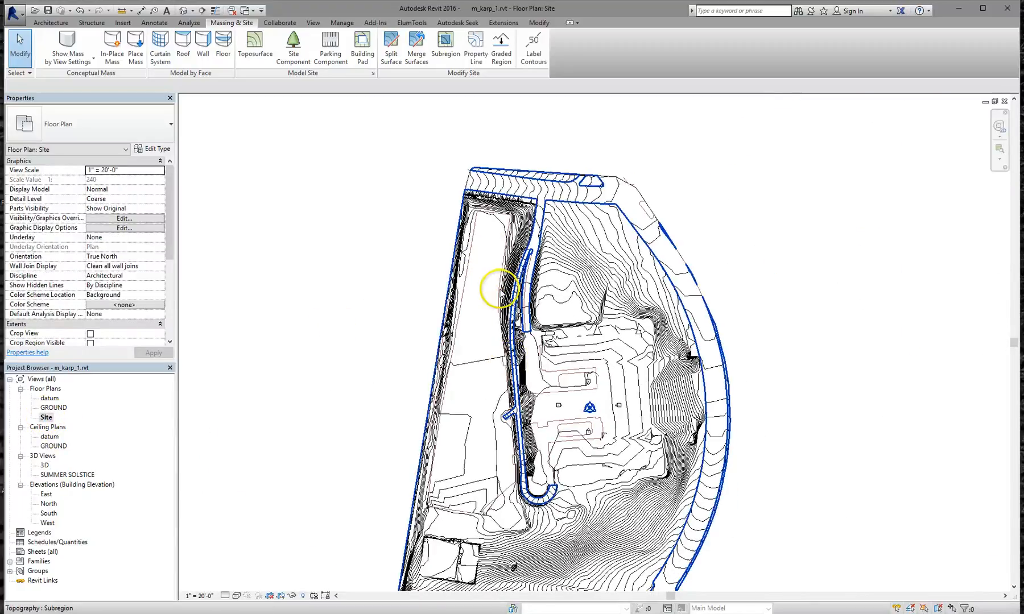
pyautogui.moveTo(555, 481); pyautogui.dragTo(538, 377, button='middle')
pyautogui.scroll(4, 537, 377)
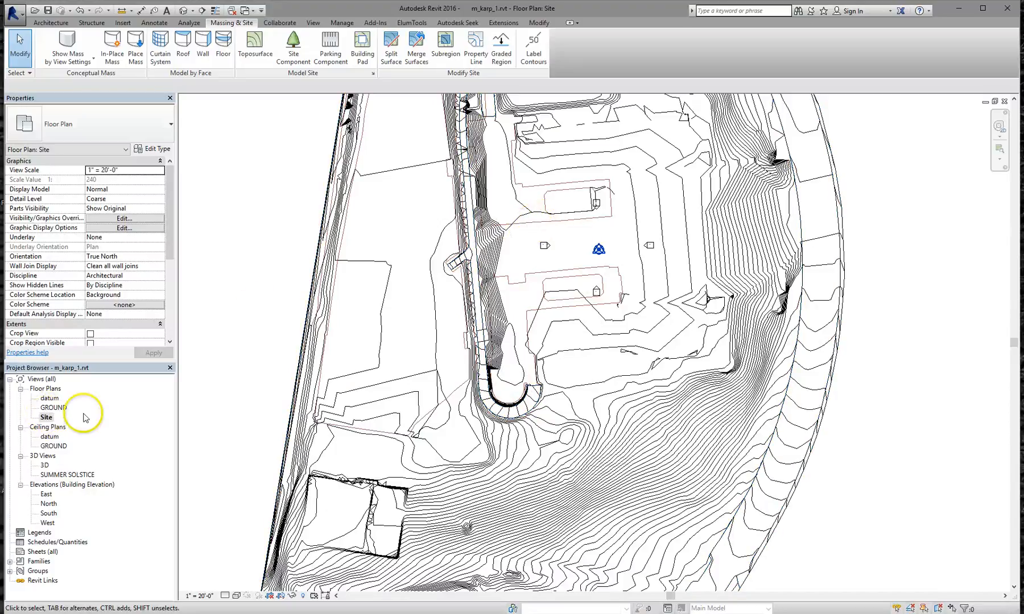
# Duplicate the Site plan as Site Copy 1, then reopen the original Site plan
pyautogui.rightClick(47, 418)
pyautogui.moveTo(170, 283)
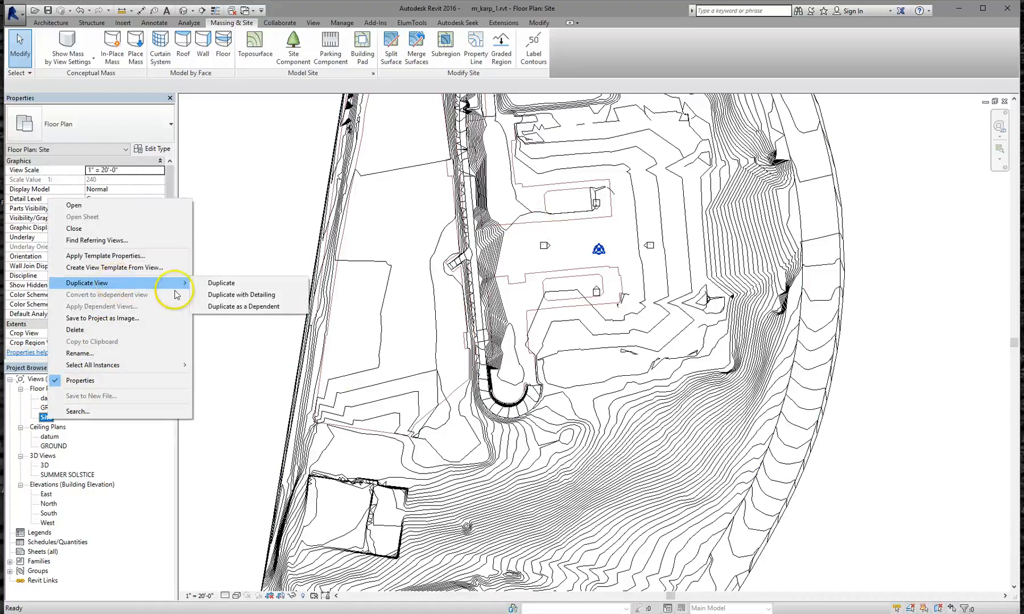
pyautogui.click(216, 286)
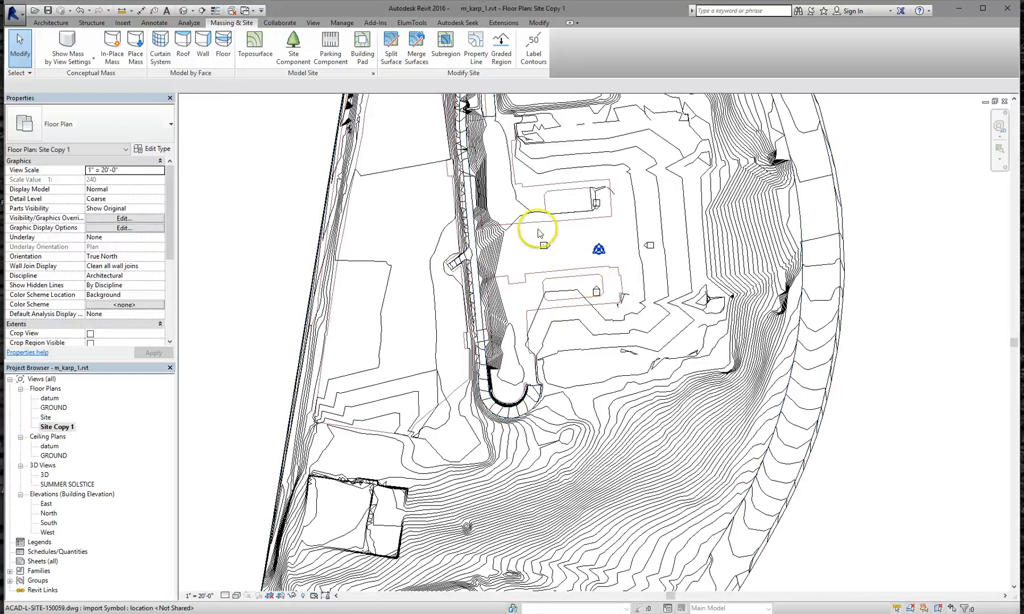
pyautogui.doubleClick(51, 418)
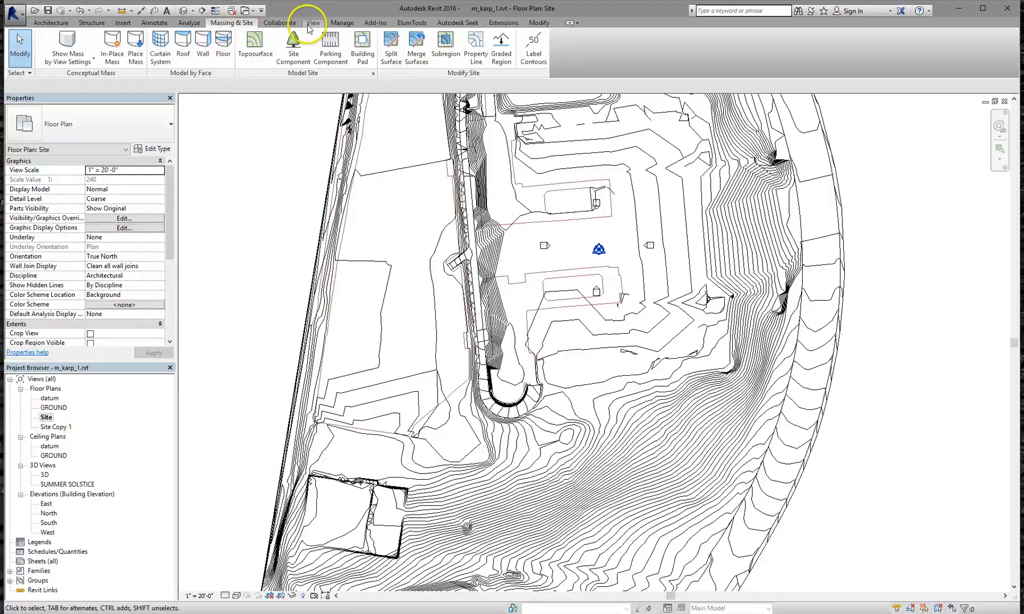
pyautogui.click(311, 23)
pyautogui.click(88, 46)
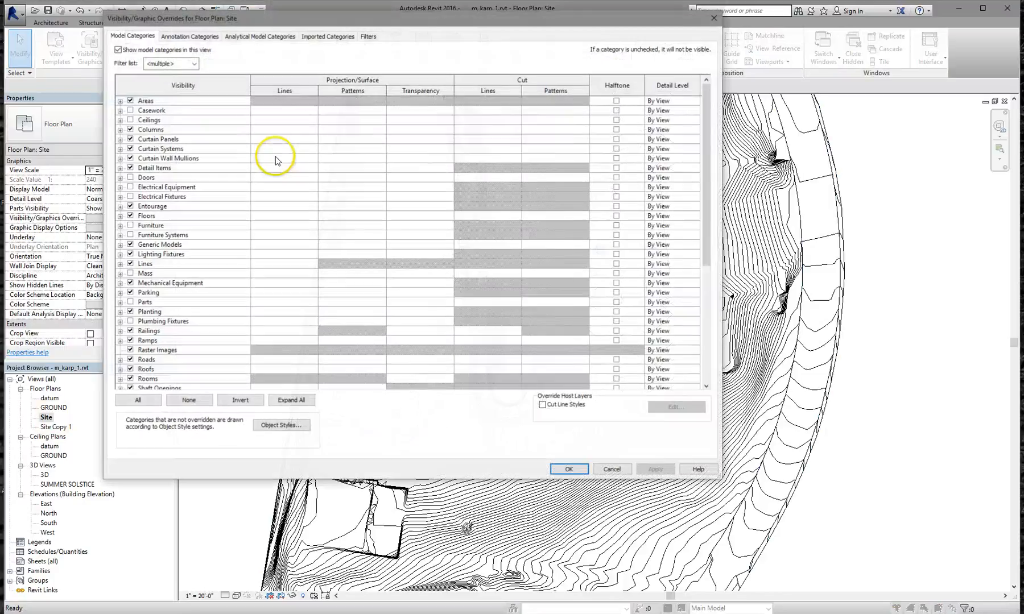
pyautogui.click(328, 38)
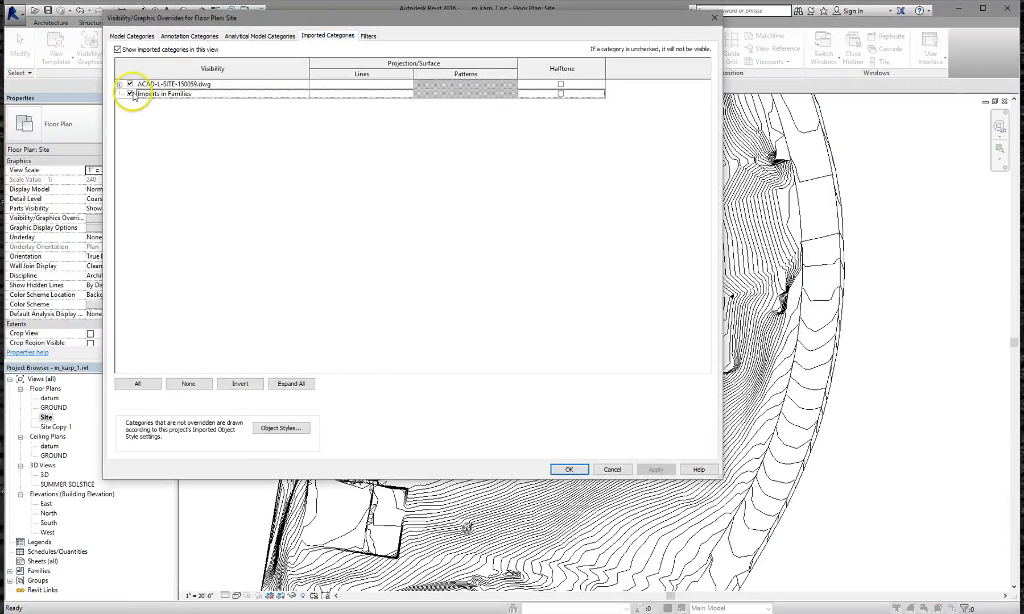
pyautogui.click(130, 84)
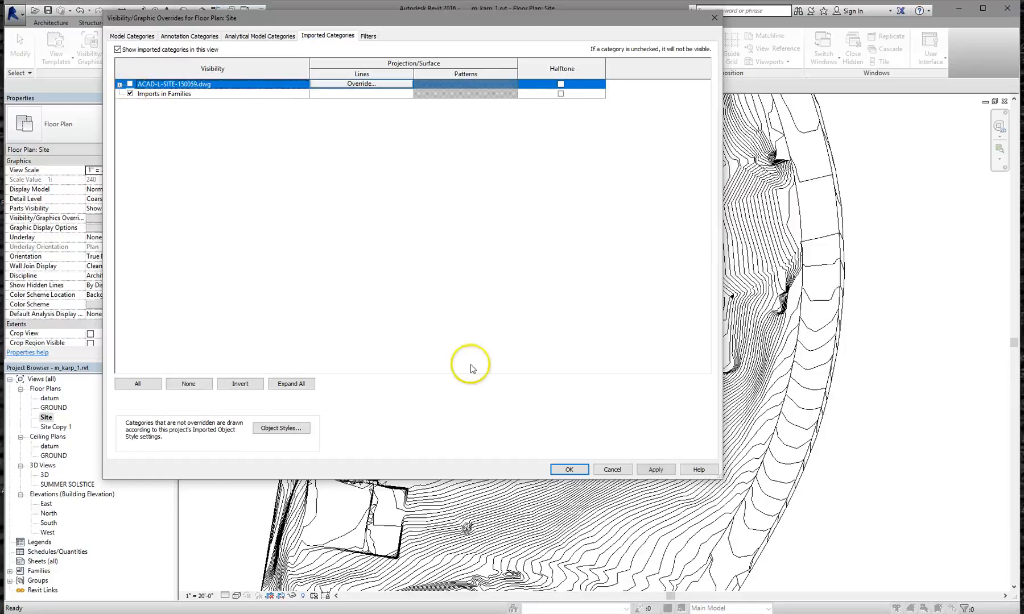
pyautogui.click(566, 471)
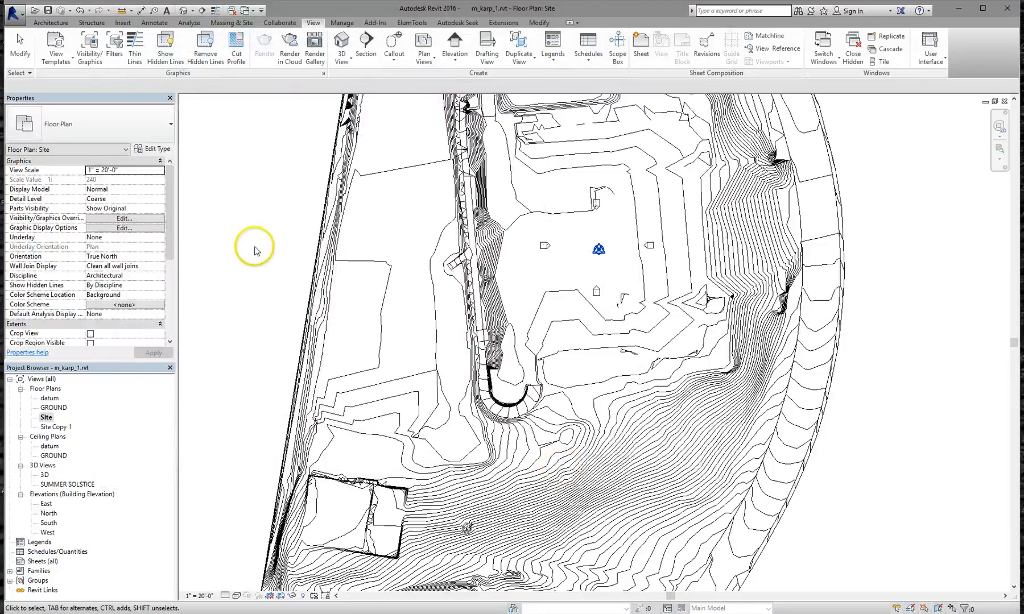
pyautogui.scroll(4, 435, 251)
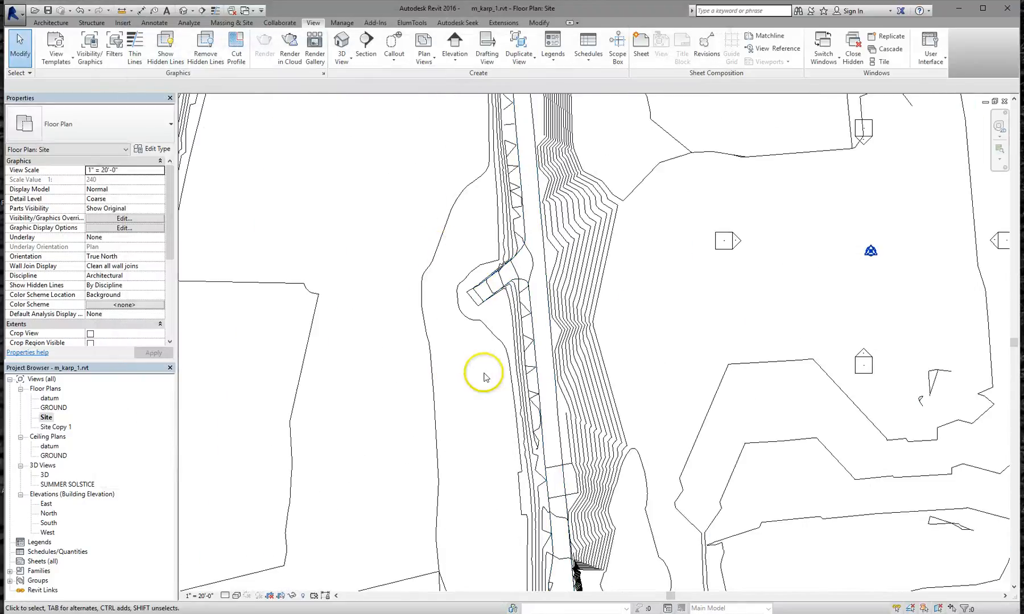
pyautogui.scroll(-3, 415, 391)
pyautogui.moveTo(415, 391); pyautogui.dragTo(511, 292, button='middle')
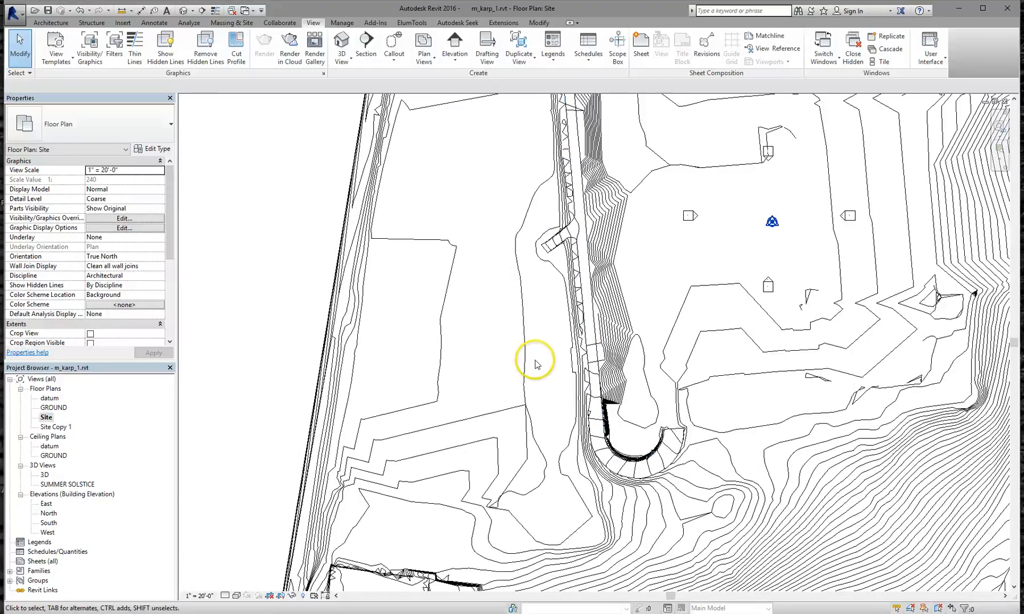
pyautogui.scroll(-1, 529, 367)
pyautogui.scroll(-1, 654, 269)
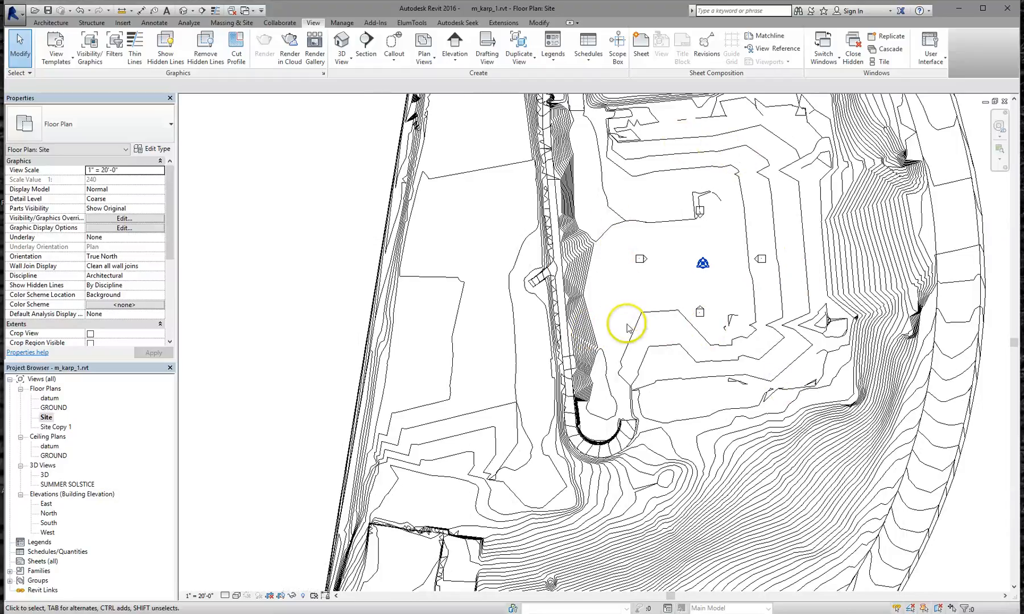
pyautogui.moveTo(627, 328); pyautogui.dragTo(576, 388, button='middle')
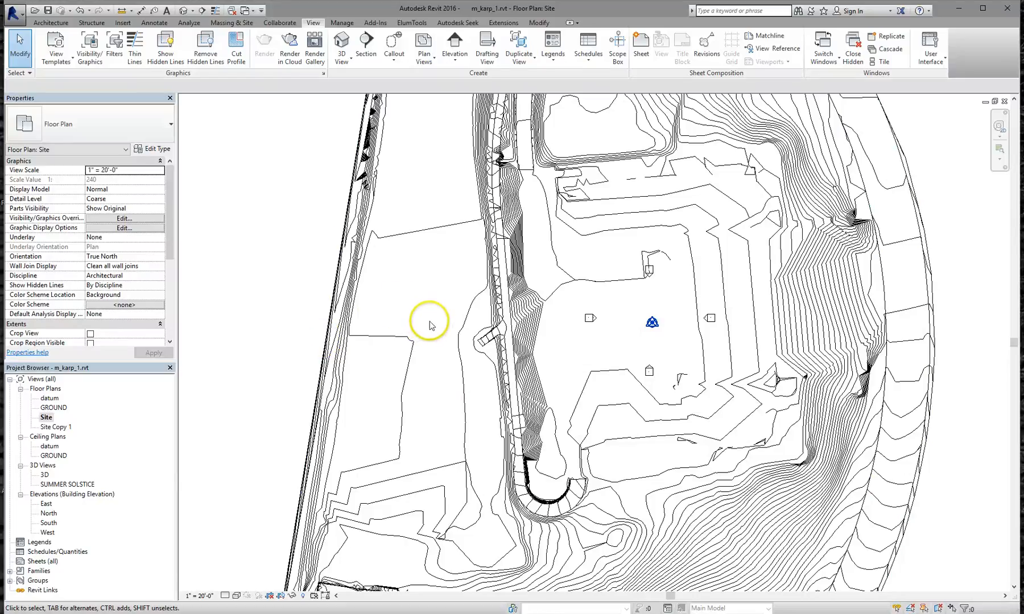
# Turn on the Mass category in Visibility/Graphics and pan to the area west of the building
pyautogui.click(89, 47)
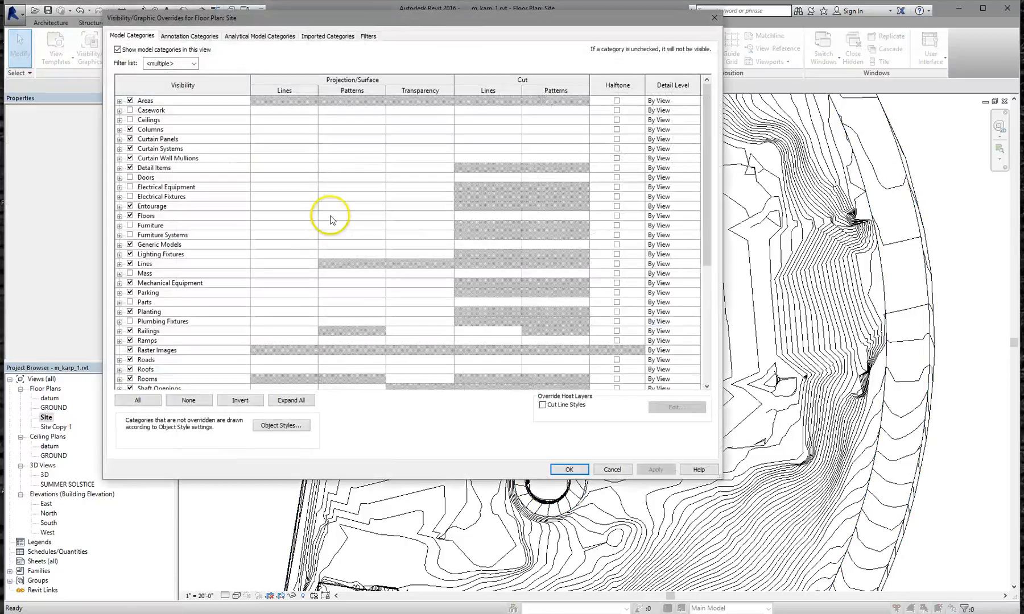
pyautogui.press('m')
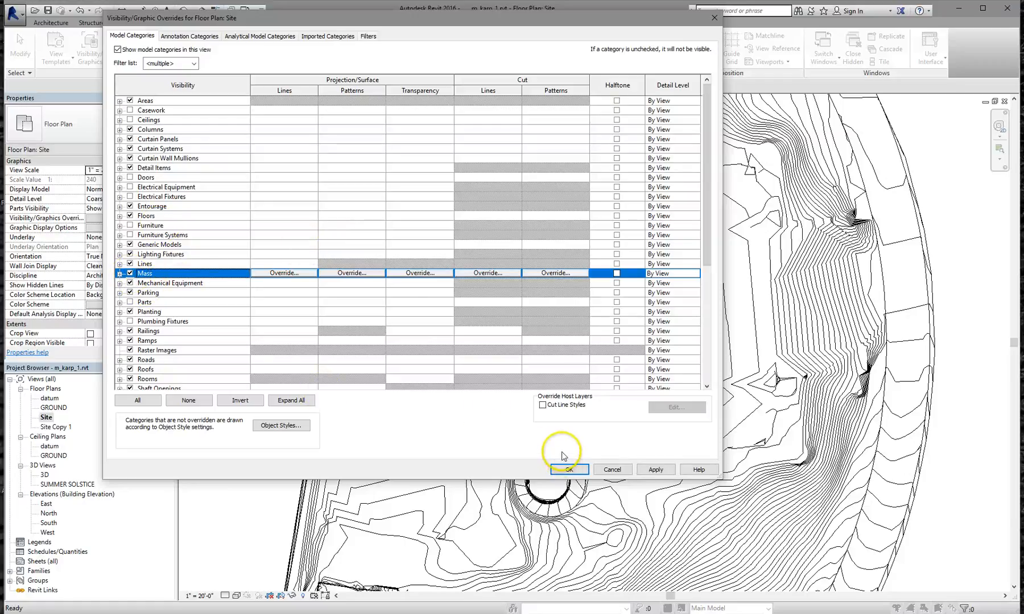
pyautogui.click(566, 468)
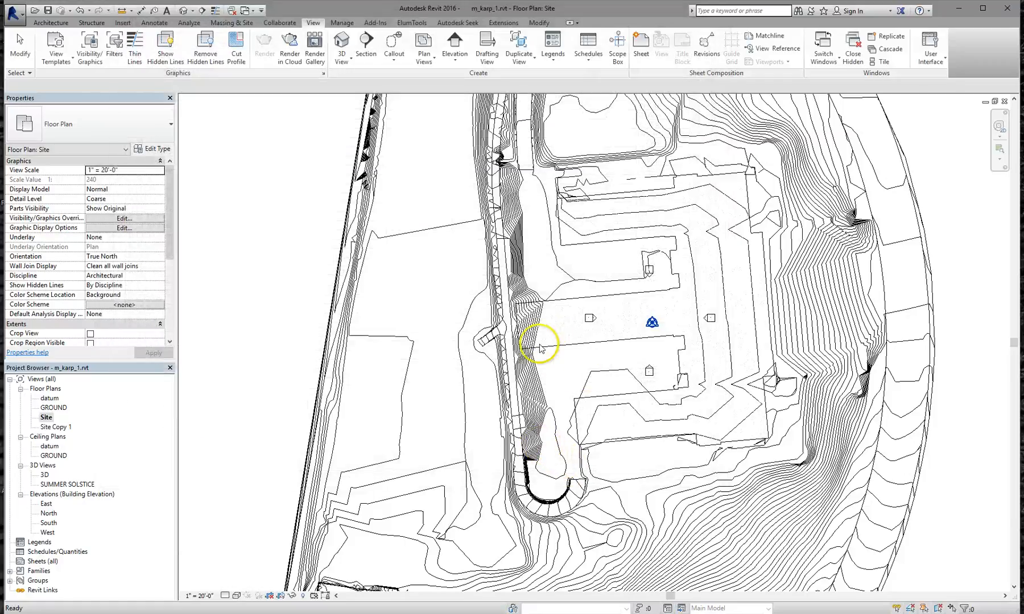
pyautogui.scroll(4, 603, 296)
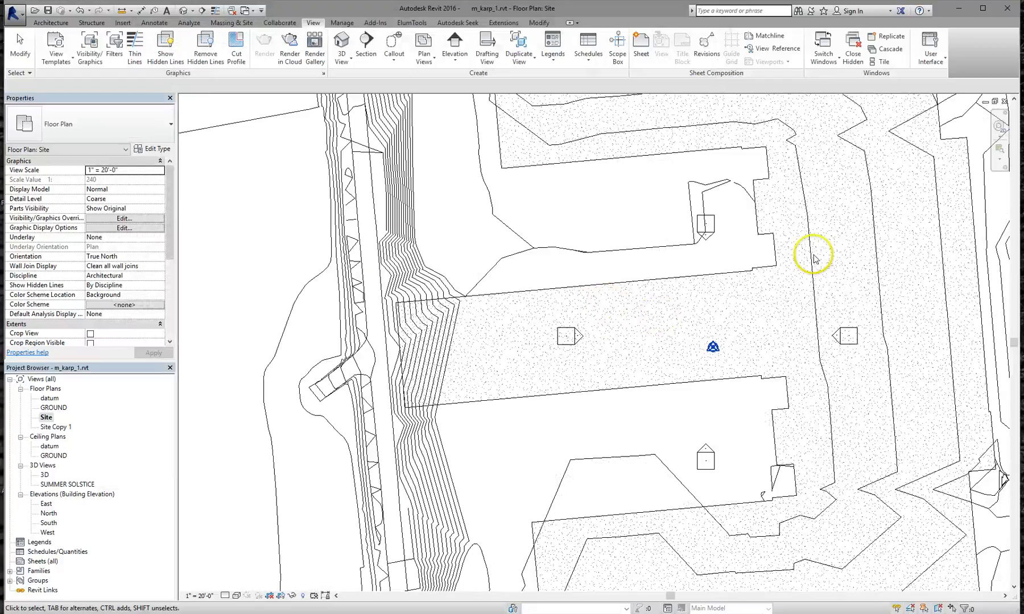
pyautogui.scroll(-5, 793, 292)
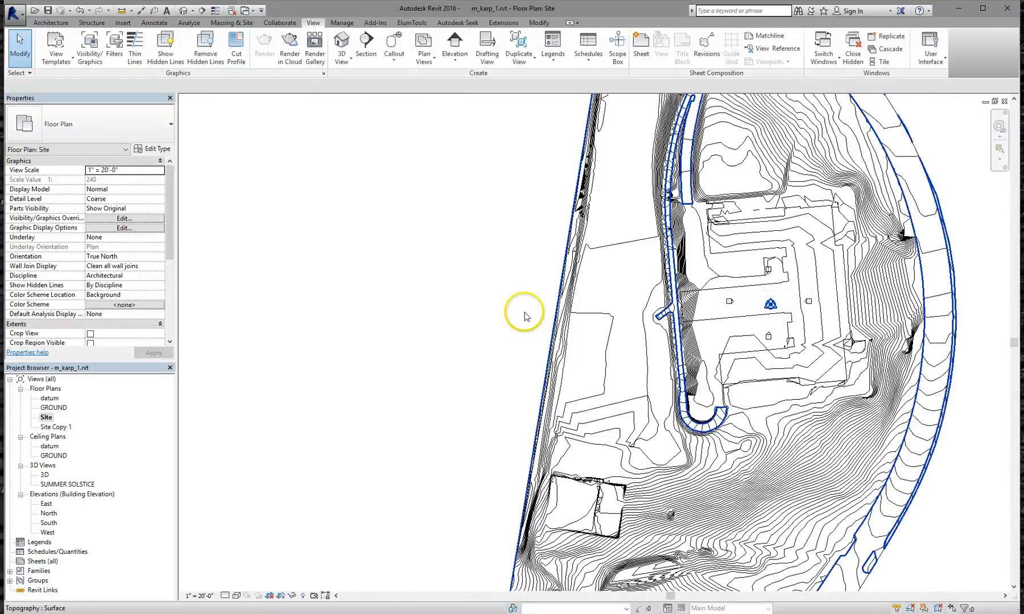
pyautogui.scroll(3, 671, 336)
pyautogui.scroll(1, 671, 336)
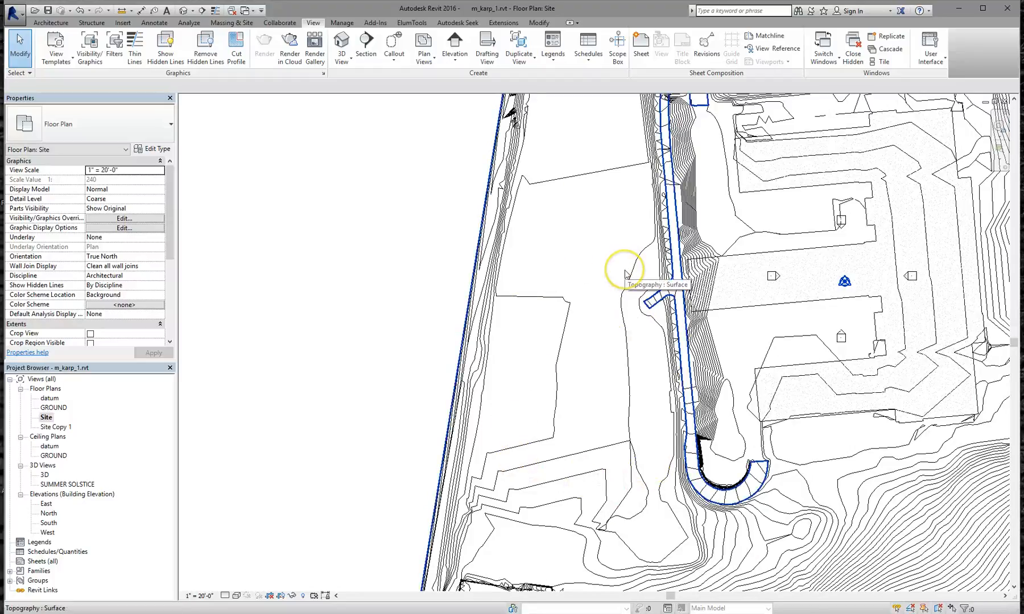
pyautogui.moveTo(612, 299); pyautogui.dragTo(498, 231, button='middle')
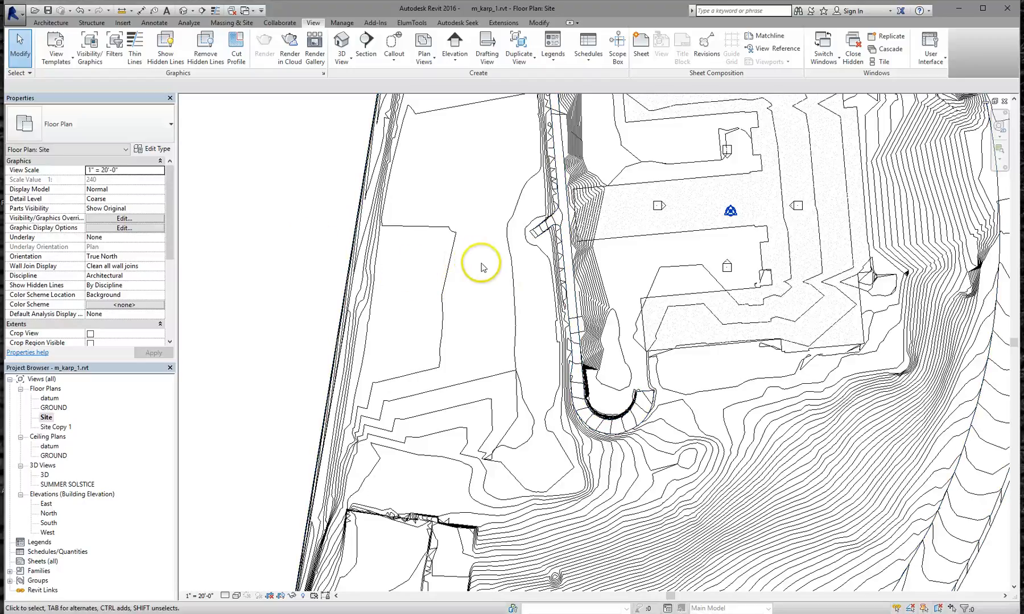
pyautogui.scroll(1, 472, 265)
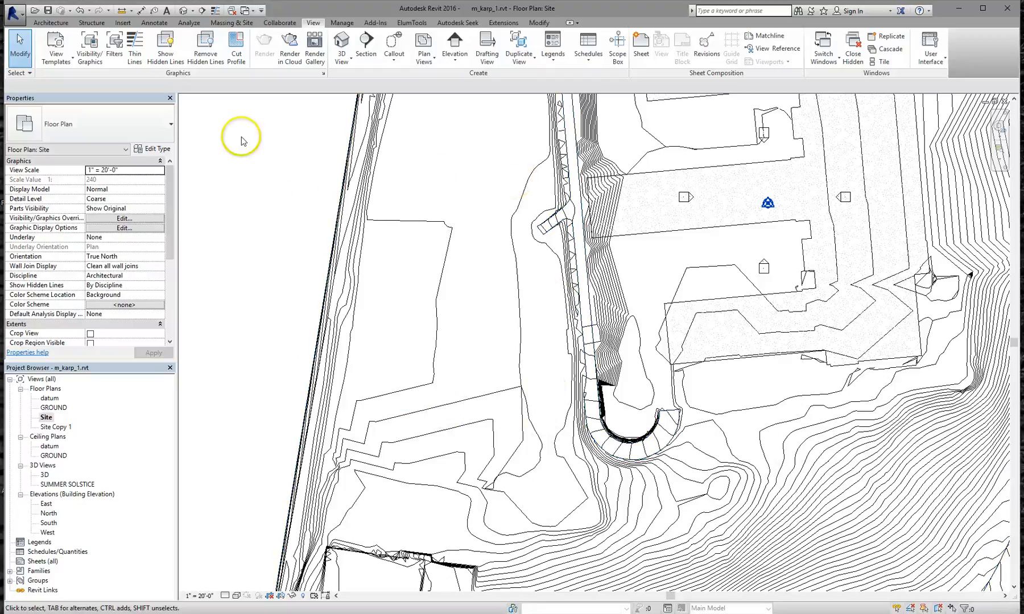
pyautogui.click(48, 25)
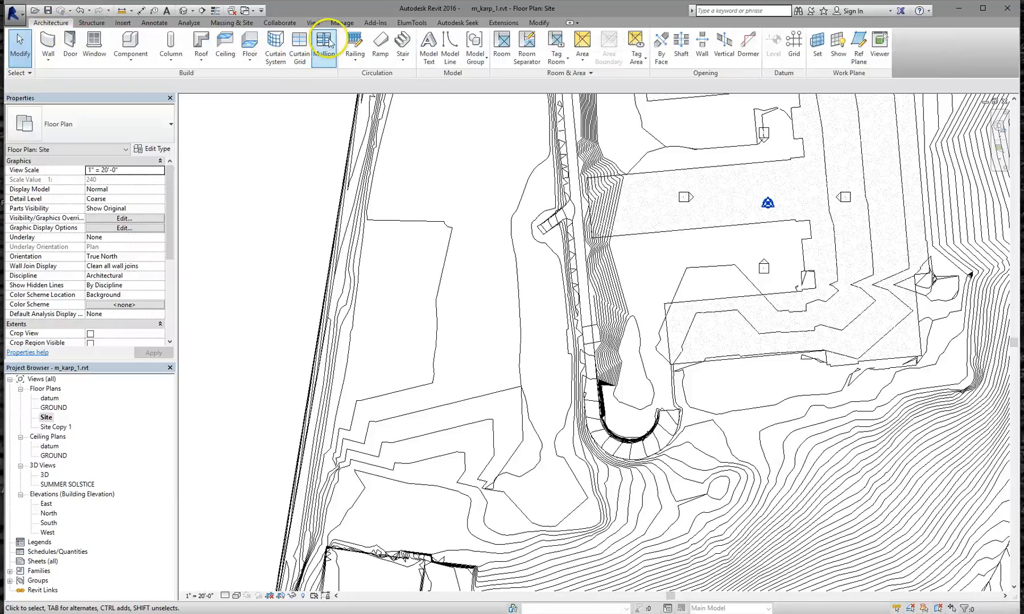
# Start a new in-place mass from Massing & Site, keeping the default name
pyautogui.click(229, 24)
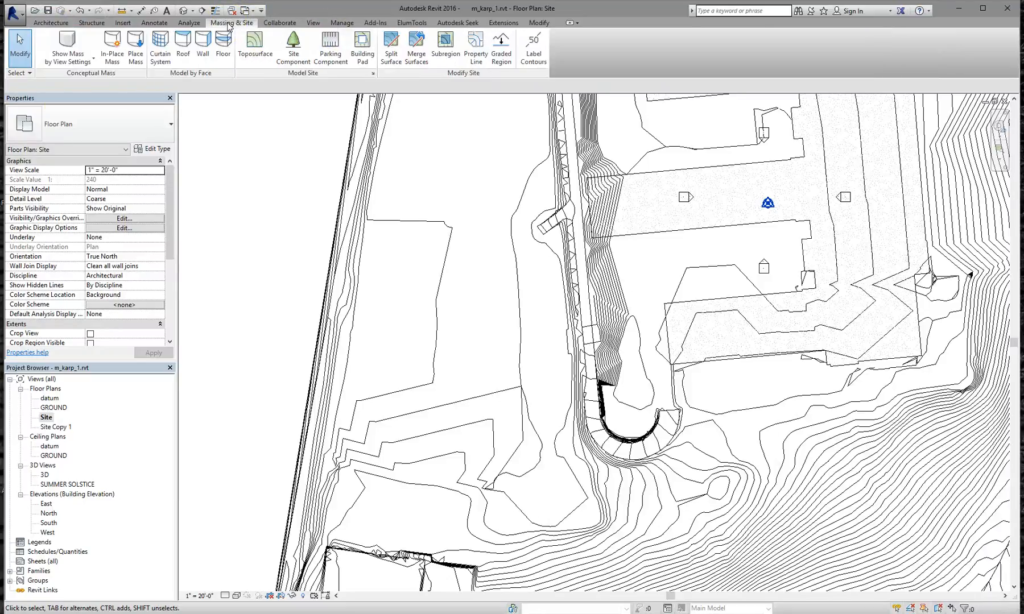
pyautogui.click(115, 50)
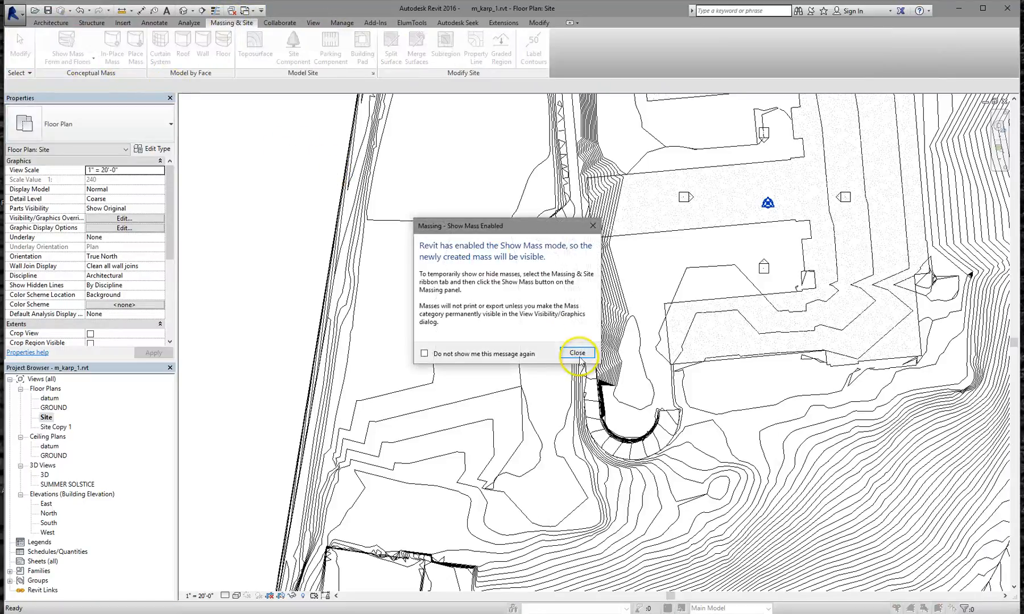
pyautogui.click(577, 353)
pyautogui.click(516, 336)
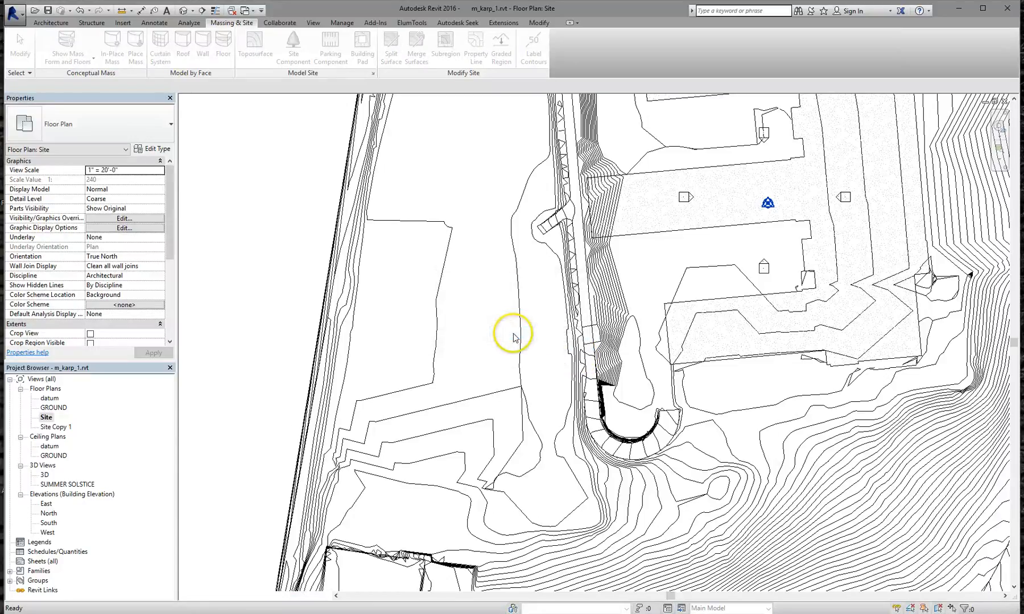
pyautogui.scroll(1, 464, 235)
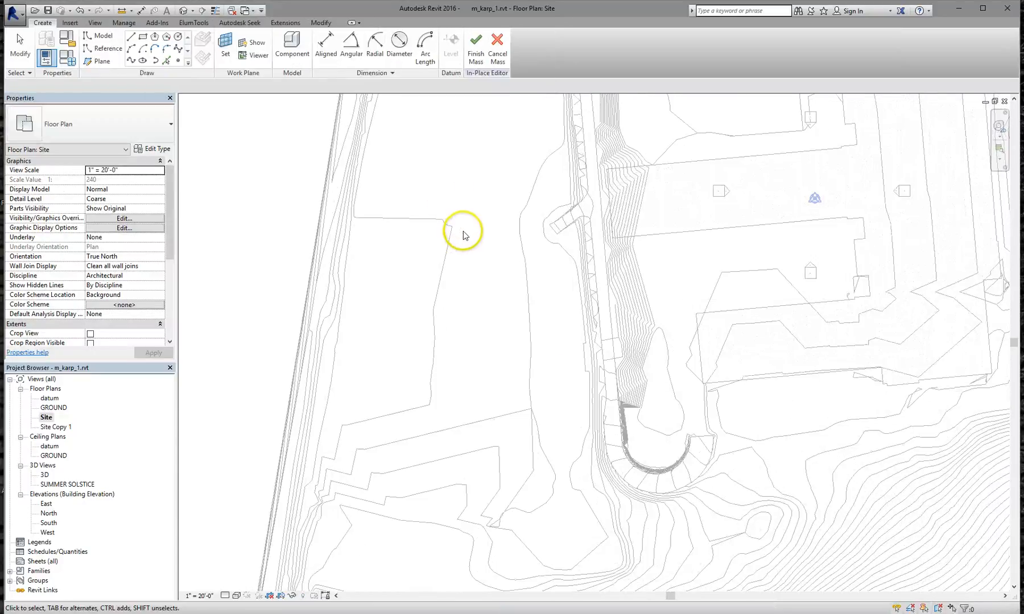
pyautogui.scroll(1, 463, 235)
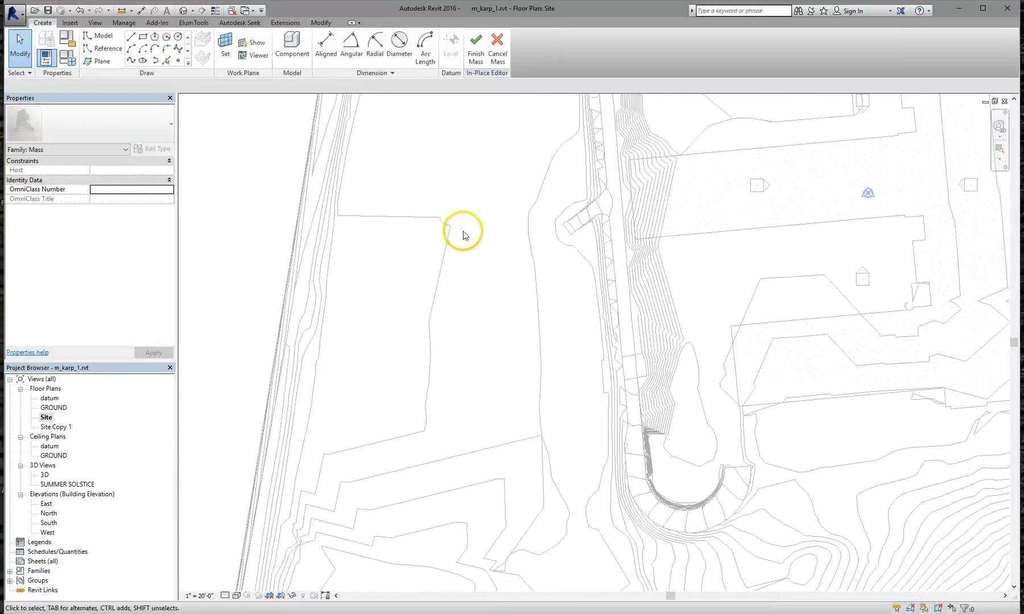
# Sketch a rectangle, then select and delete it so no outline remains
pyautogui.click(143, 39)
pyautogui.click(380, 156)
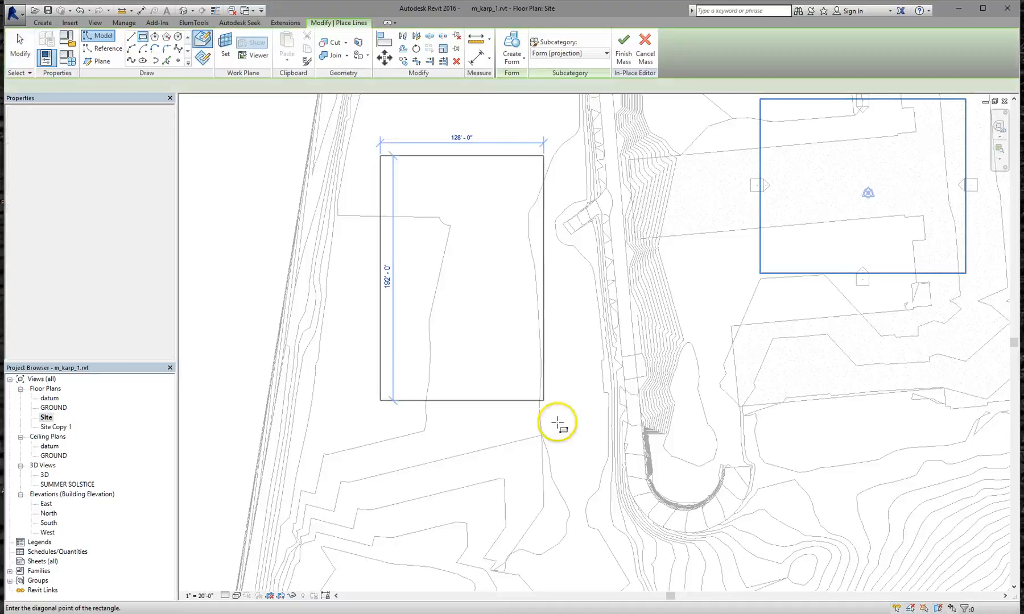
pyautogui.click(533, 462)
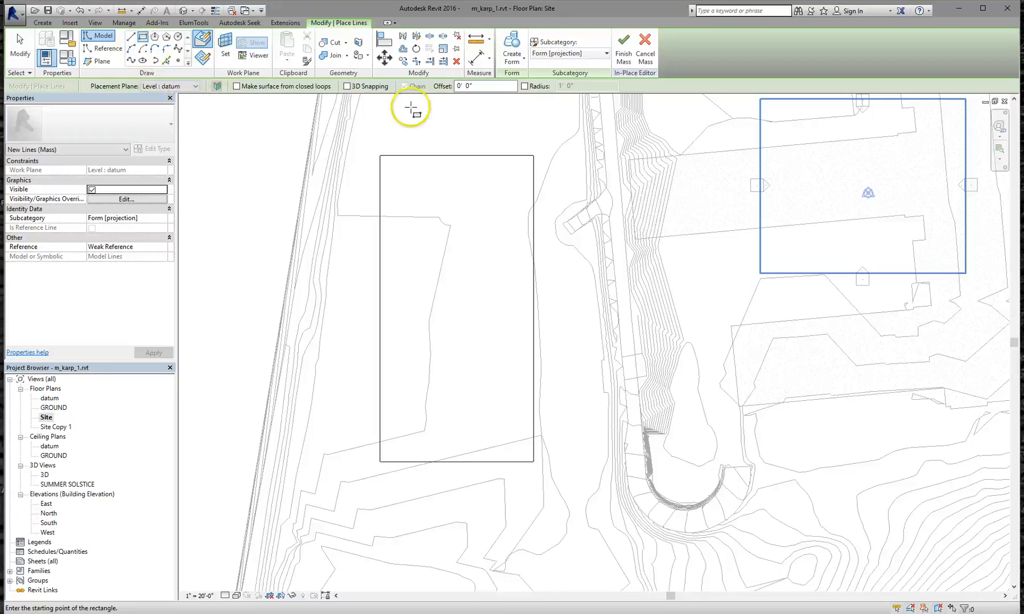
pyautogui.click(197, 91)
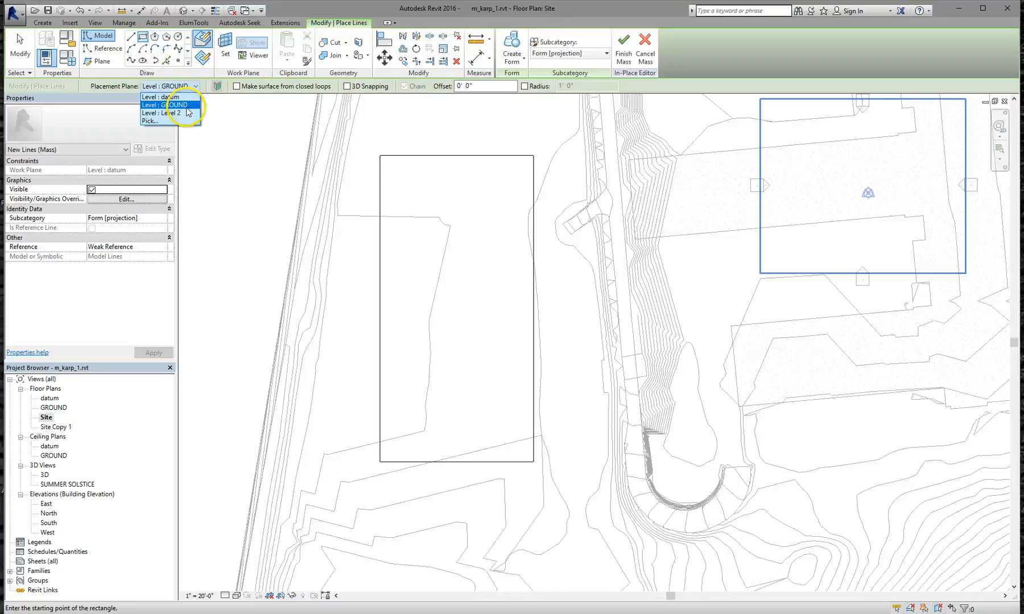
pyautogui.press('Escape')
pyautogui.press('Escape')
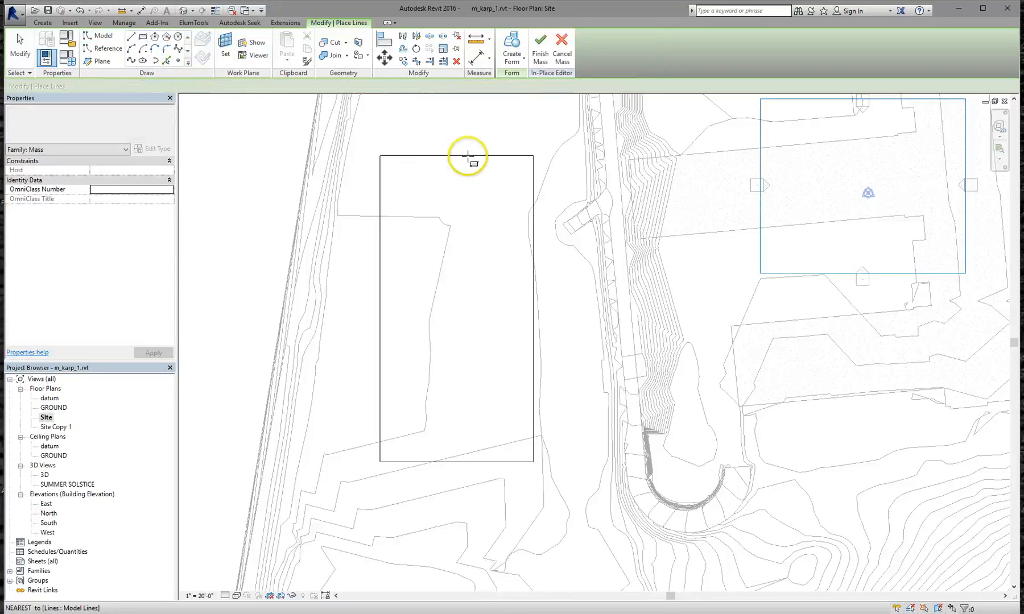
pyautogui.click(465, 154)
pyautogui.click(462, 154)
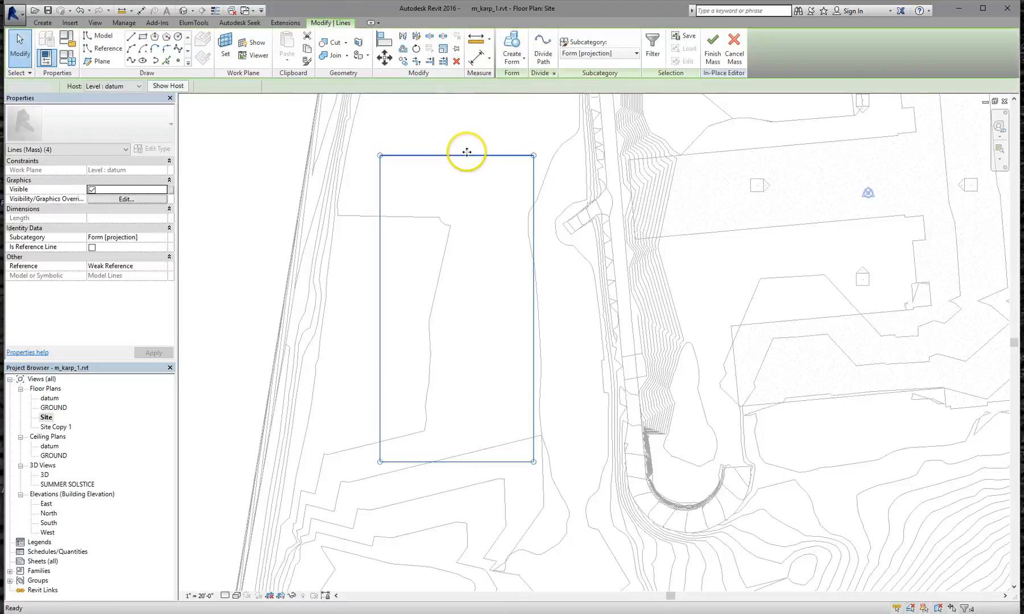
pyautogui.press('Delete')
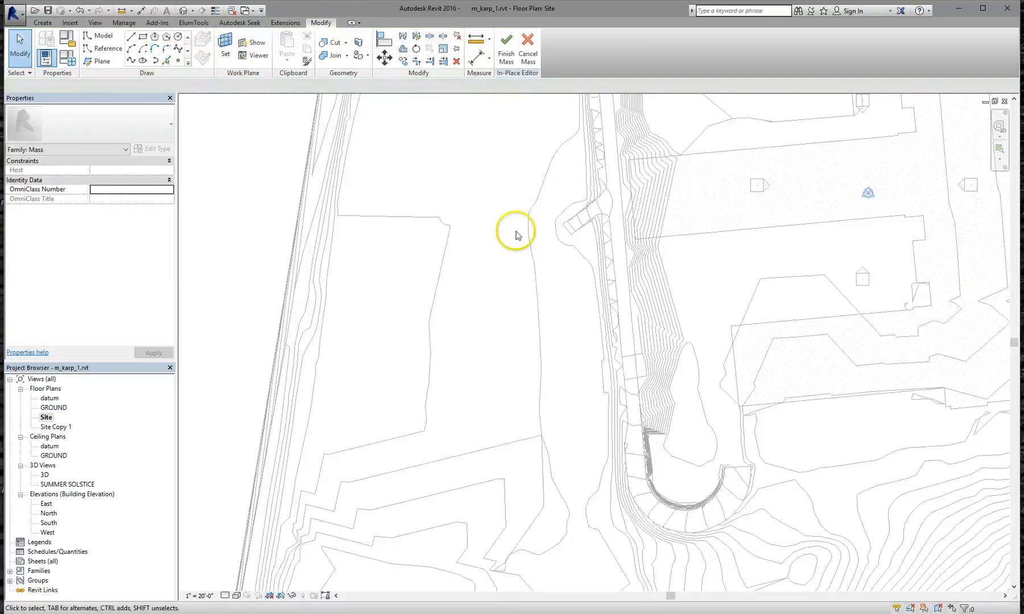
# Draw a rectangle on work plane Level: GROUND west of the building
pyautogui.click(143, 38)
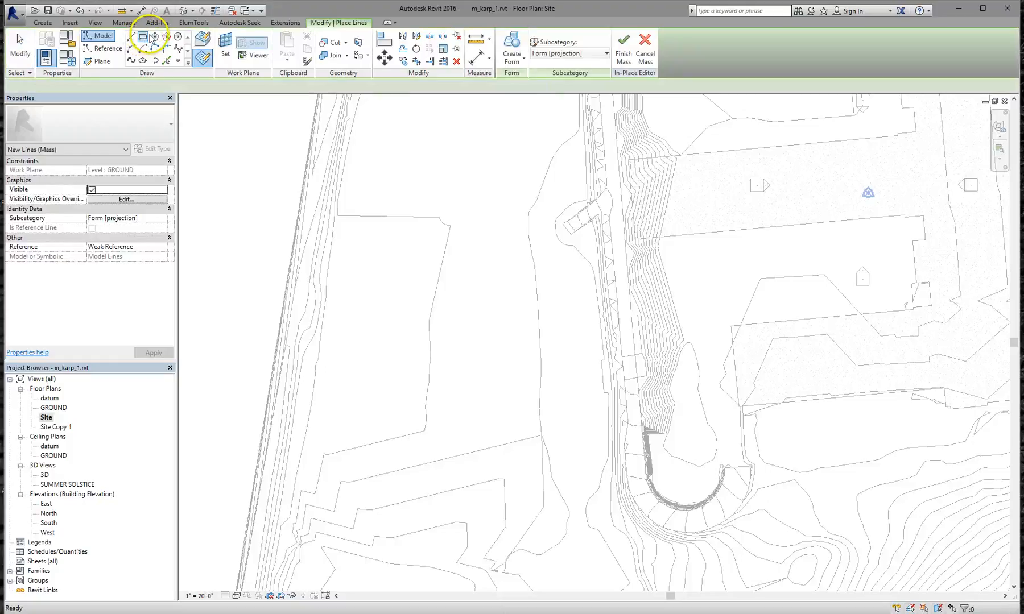
pyautogui.click(200, 60)
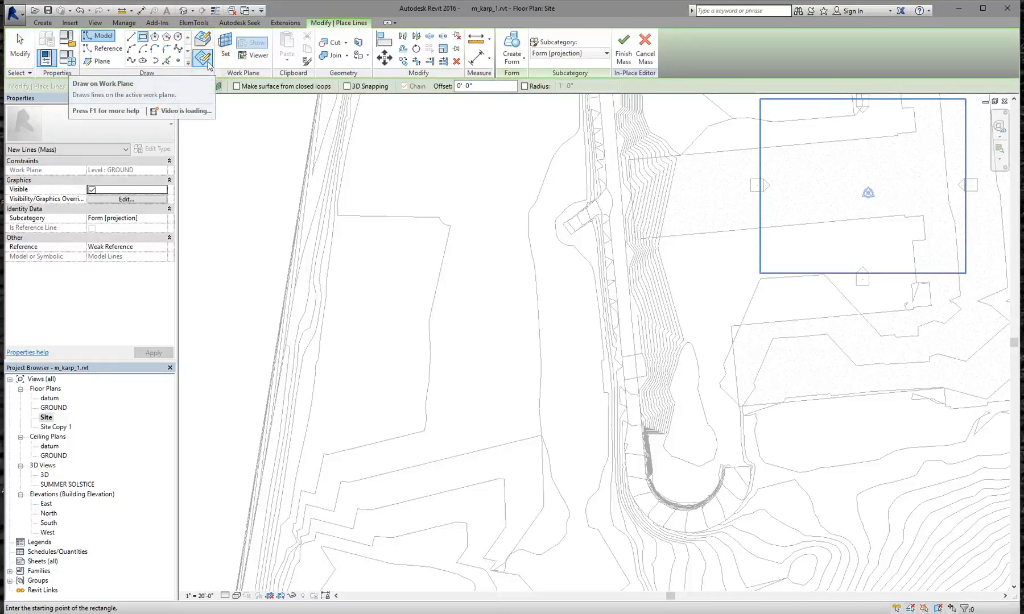
pyautogui.click(182, 88)
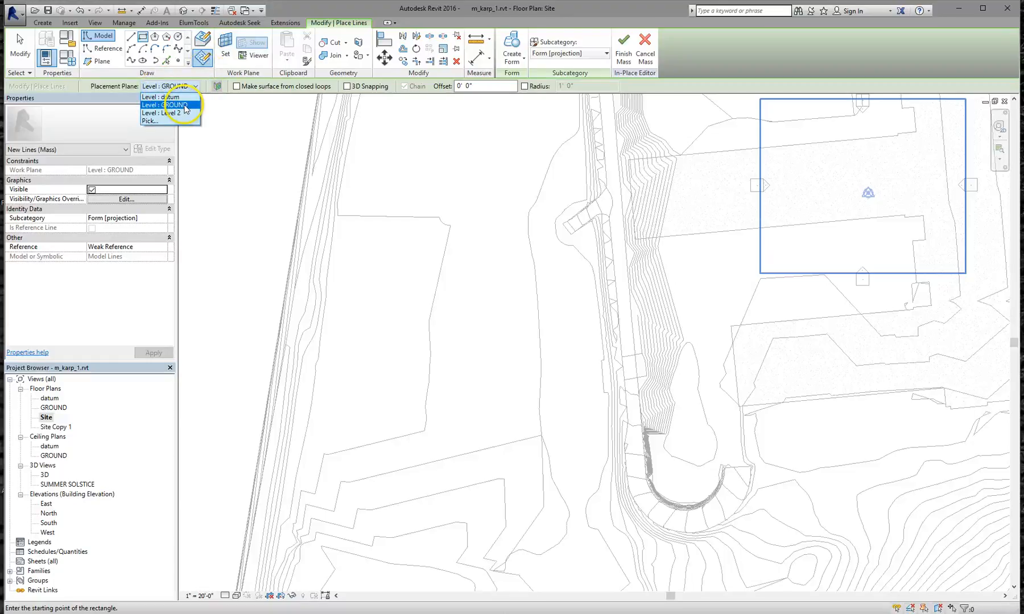
pyautogui.click(170, 105)
pyautogui.click(143, 36)
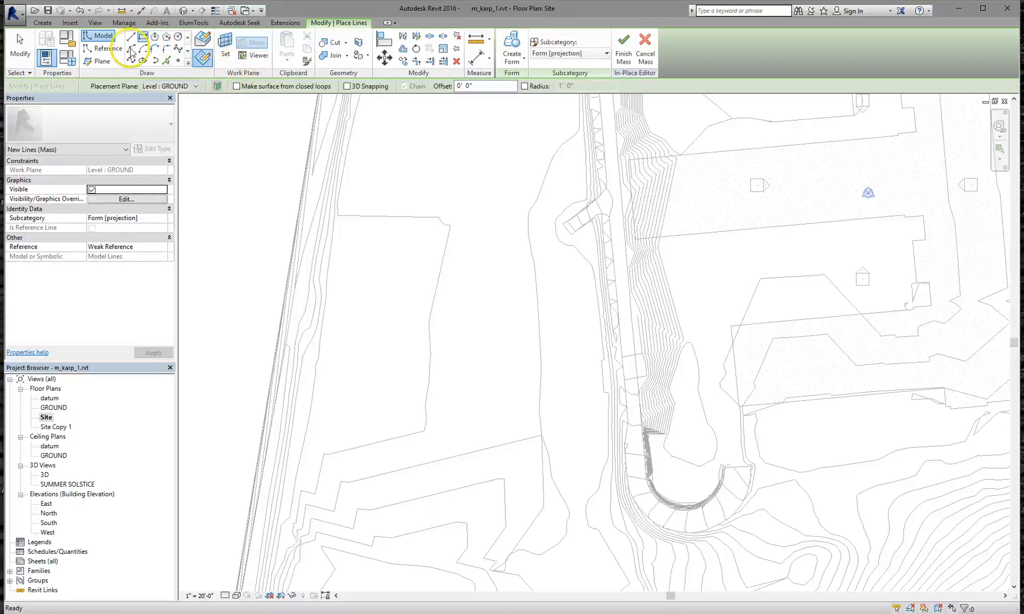
pyautogui.click(393, 144)
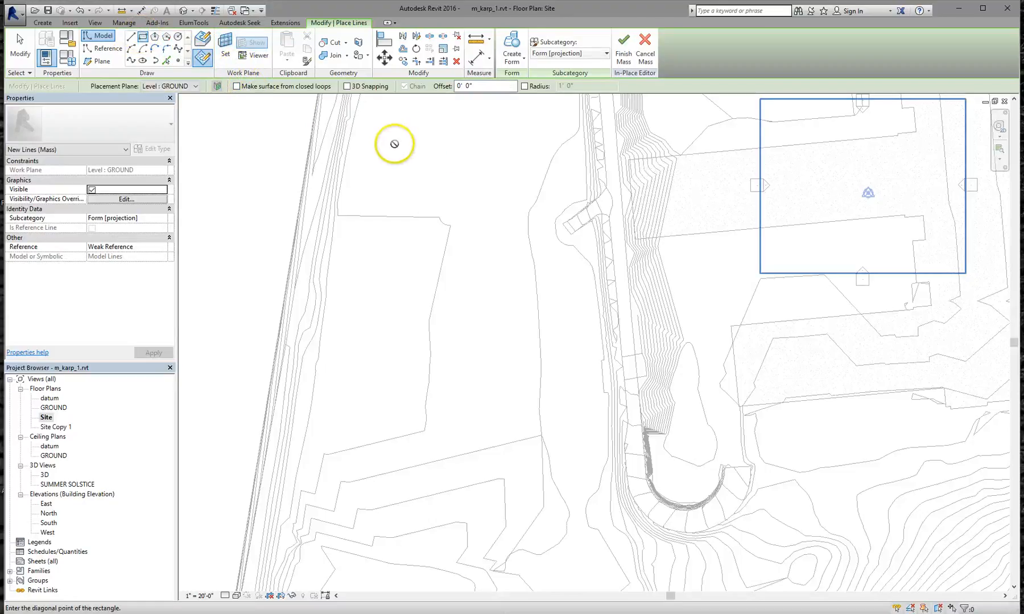
pyautogui.click(536, 414)
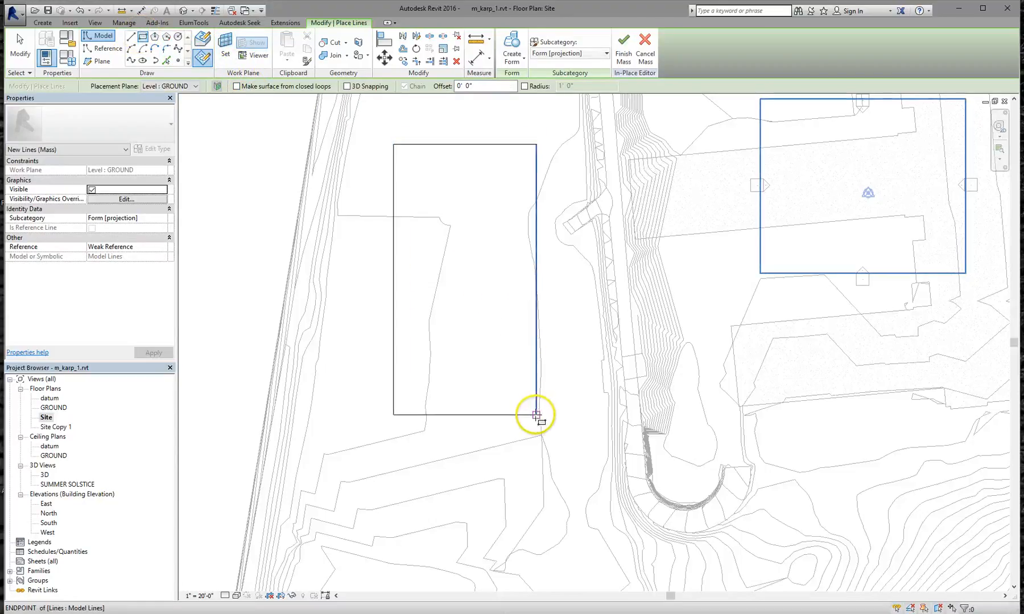
pyautogui.doubleClick(44, 477)
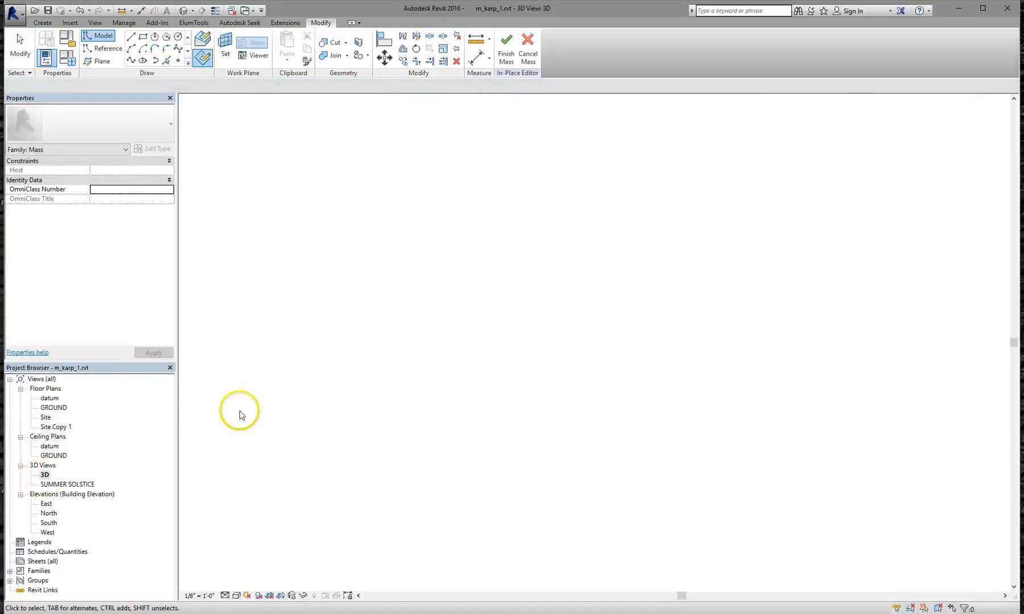
# Select the four outline lines and extrude them into a Solid Form box
pyautogui.scroll(-3, 555, 309)
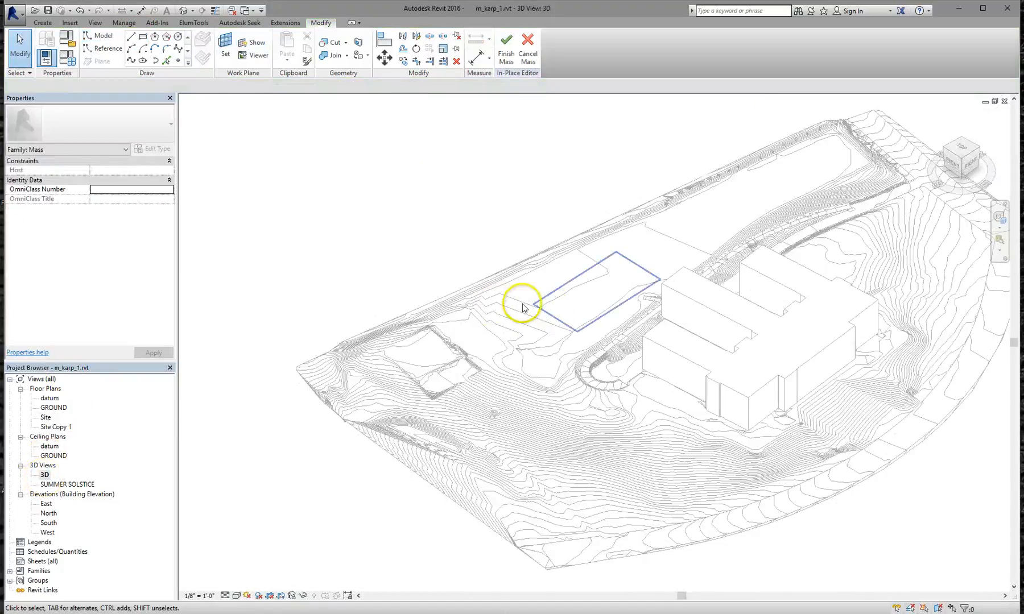
pyautogui.scroll(4, 558, 324)
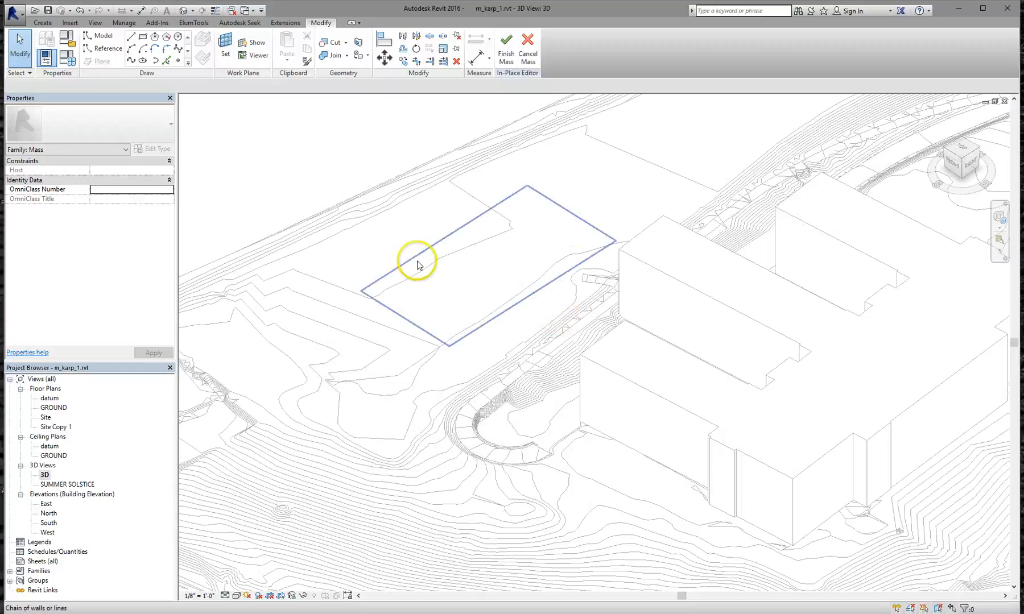
pyautogui.click(427, 338)
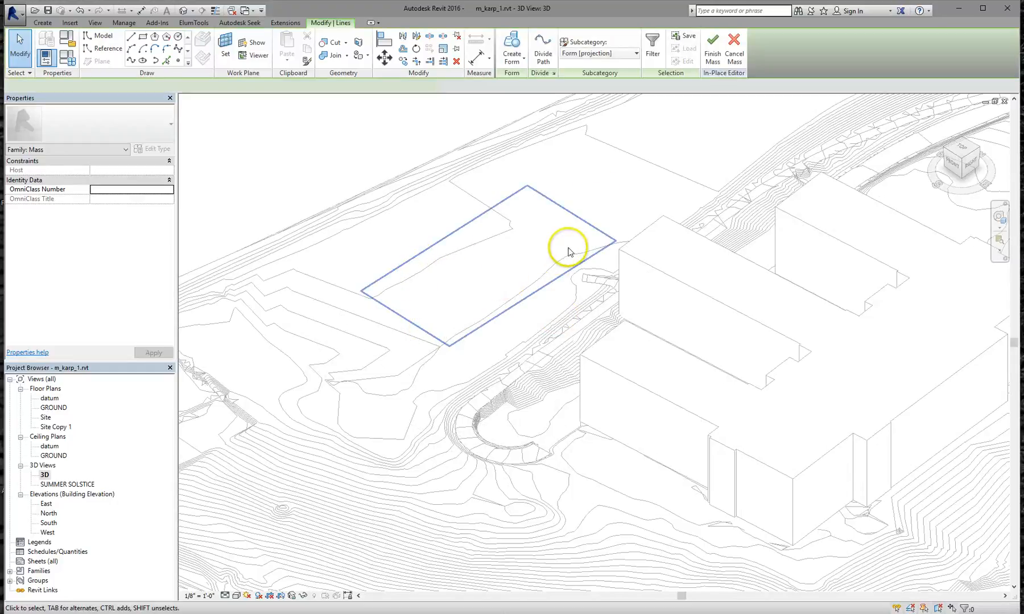
pyautogui.keyDown('shift'); pyautogui.moveTo(560, 242); pyautogui.dragTo(518, 286, button='middle'); pyautogui.keyUp('shift')
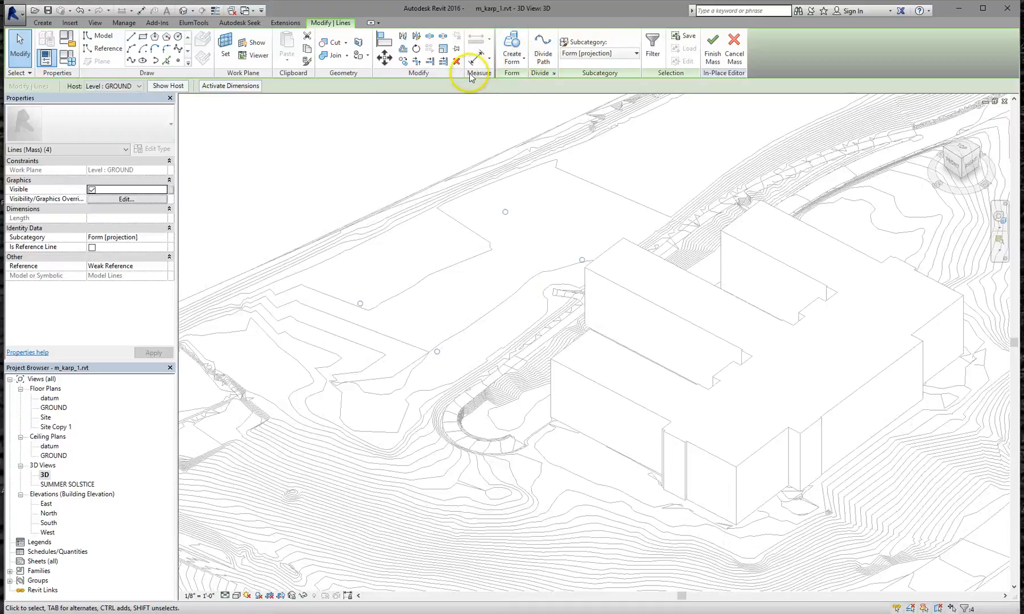
pyautogui.click(508, 67)
pyautogui.click(521, 81)
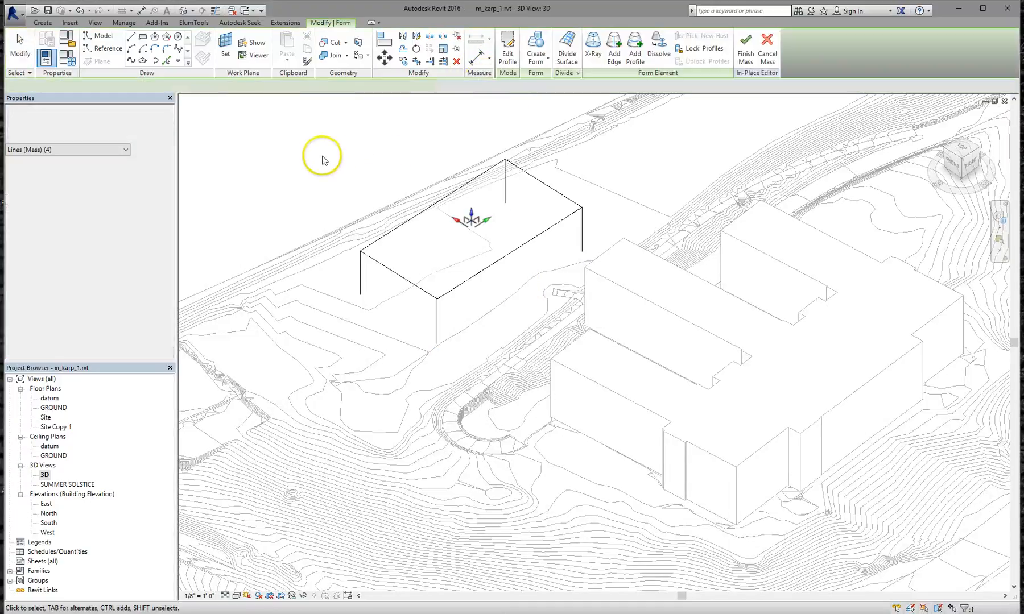
pyautogui.click(322, 156)
pyautogui.scroll(-1, 492, 251)
pyautogui.scroll(3, 537, 244)
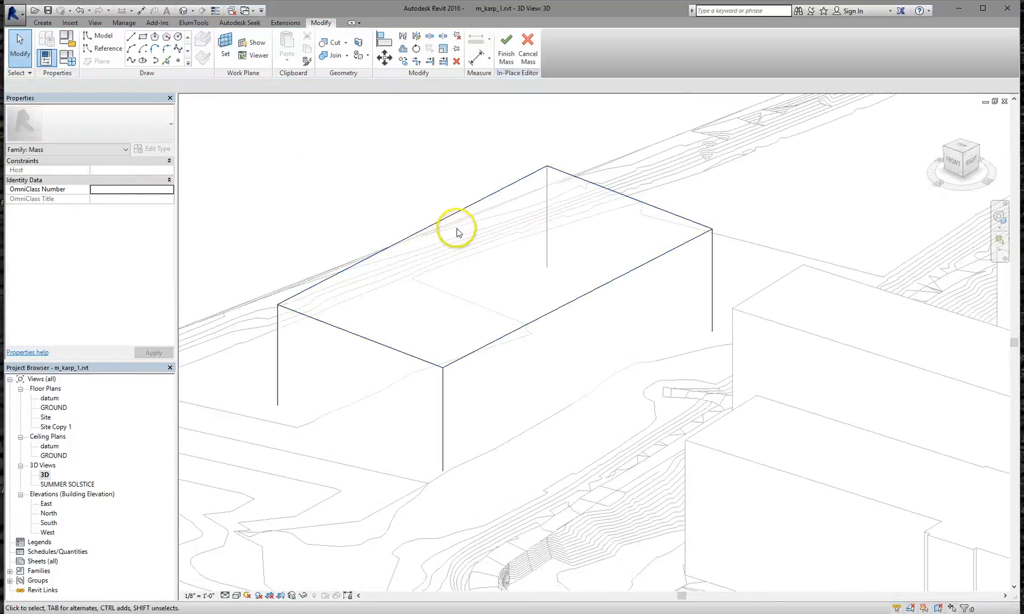
pyautogui.click(457, 223)
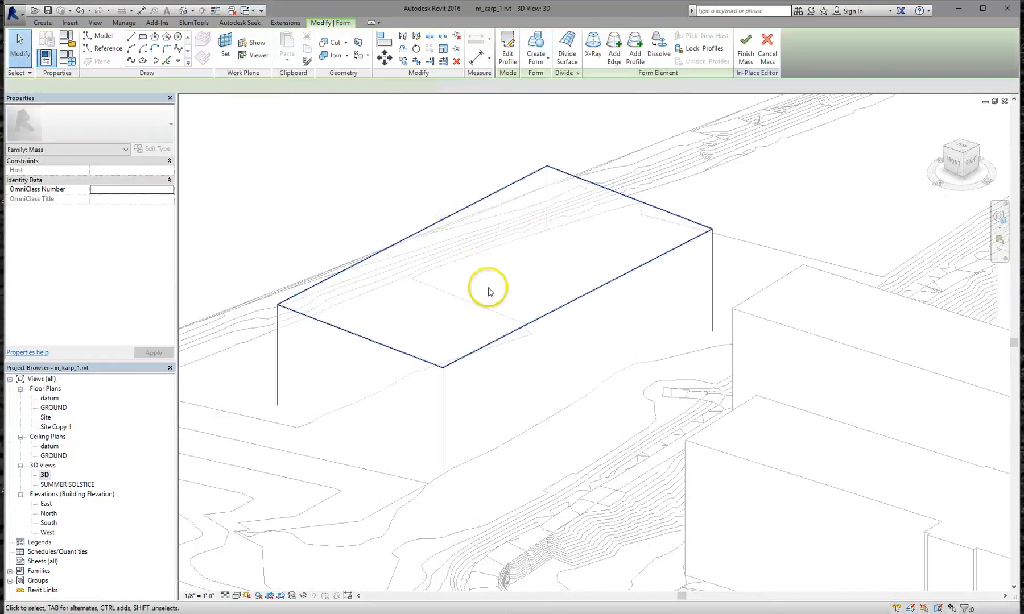
pyautogui.click(354, 210)
pyautogui.scroll(-3, 366, 219)
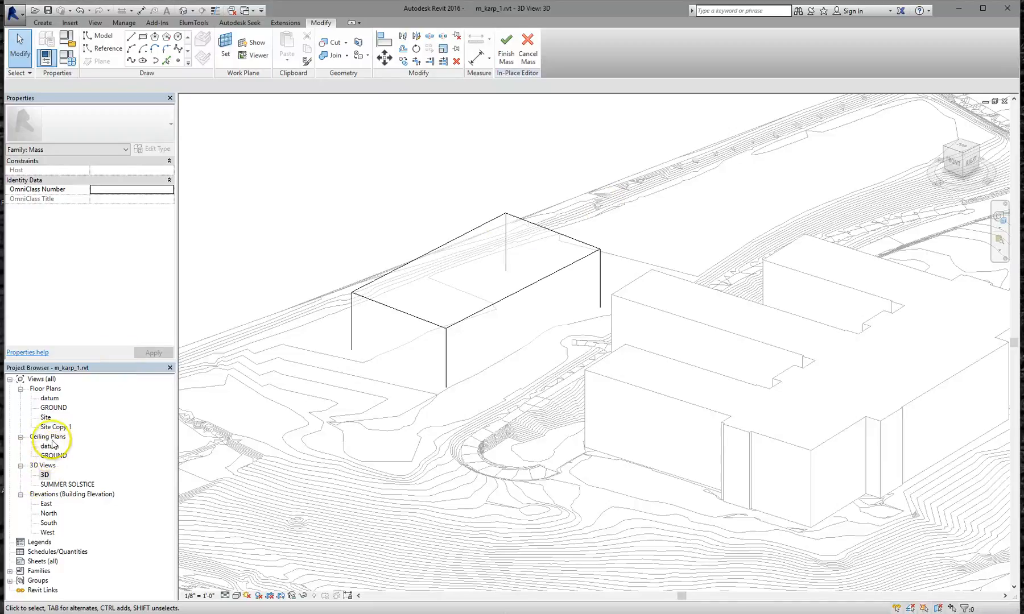
# Open the Site floor plan and pan to the box mass's rectangular footprint
pyautogui.doubleClick(49, 418)
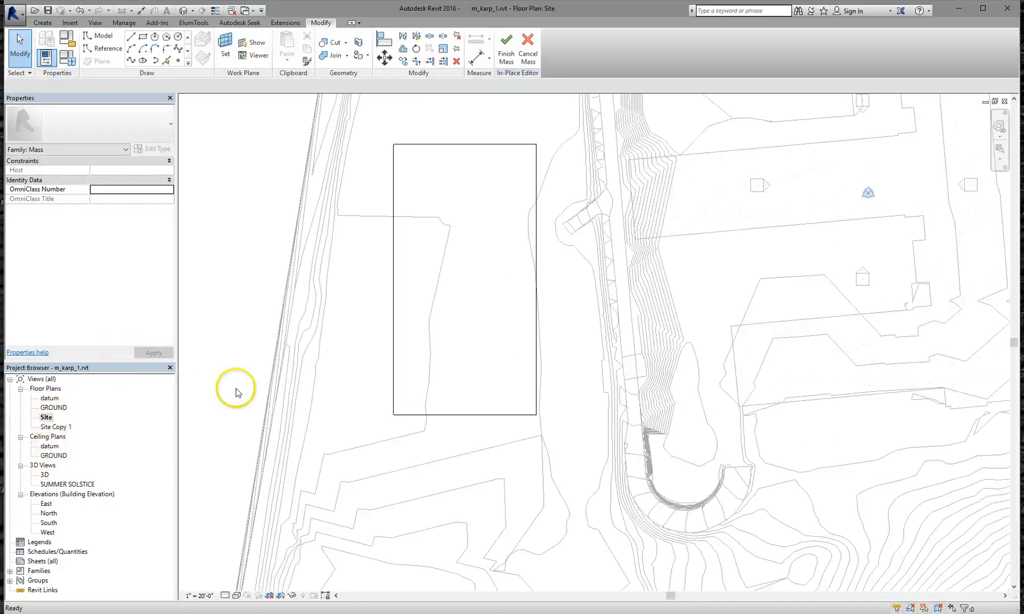
pyautogui.scroll(-2, 477, 258)
pyautogui.moveTo(479, 253); pyautogui.dragTo(477, 301, button='middle')
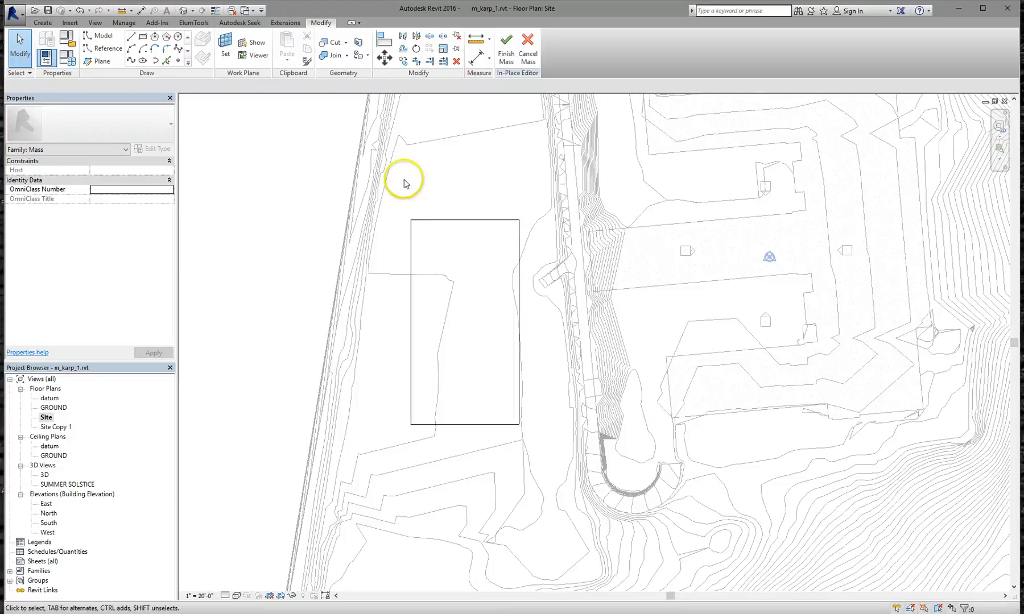
pyautogui.scroll(-1, 535, 256)
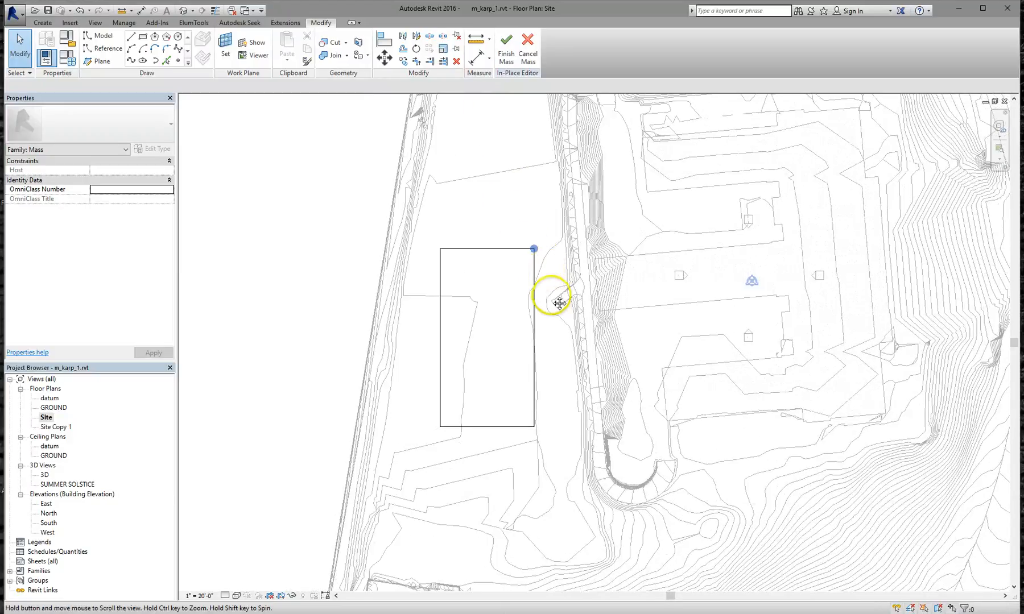
pyautogui.scroll(1, 487, 270)
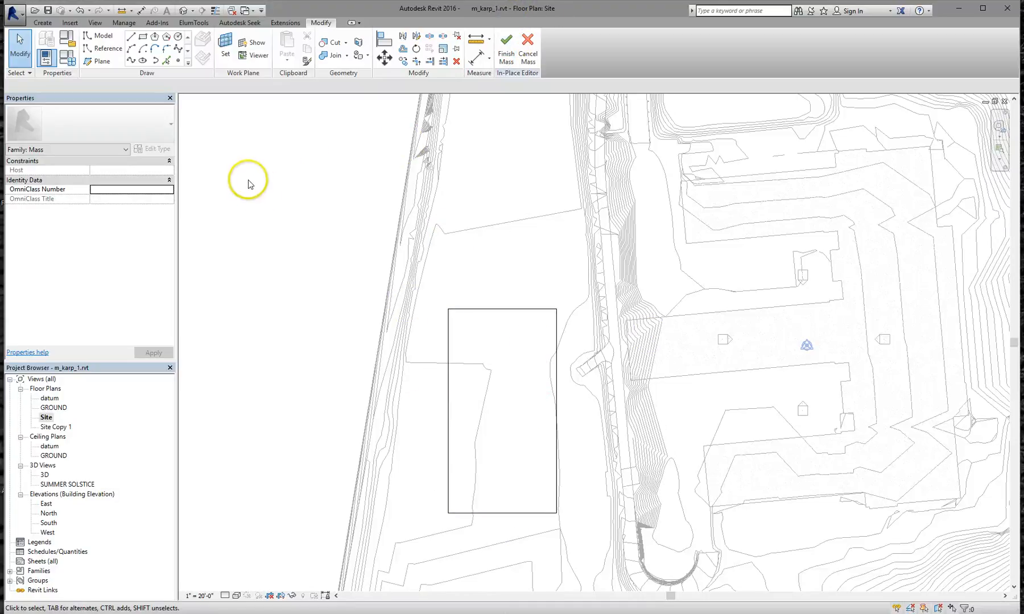
# Draw an ellipse about 160' by 61' 11 5/16" north of the rectangle
pyautogui.click(142, 60)
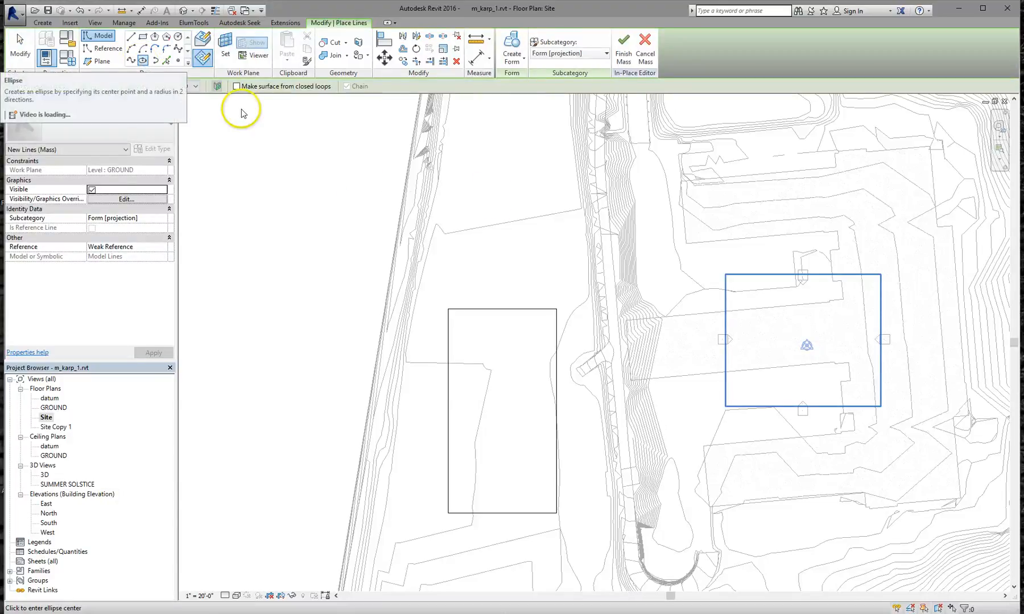
pyautogui.click(496, 122)
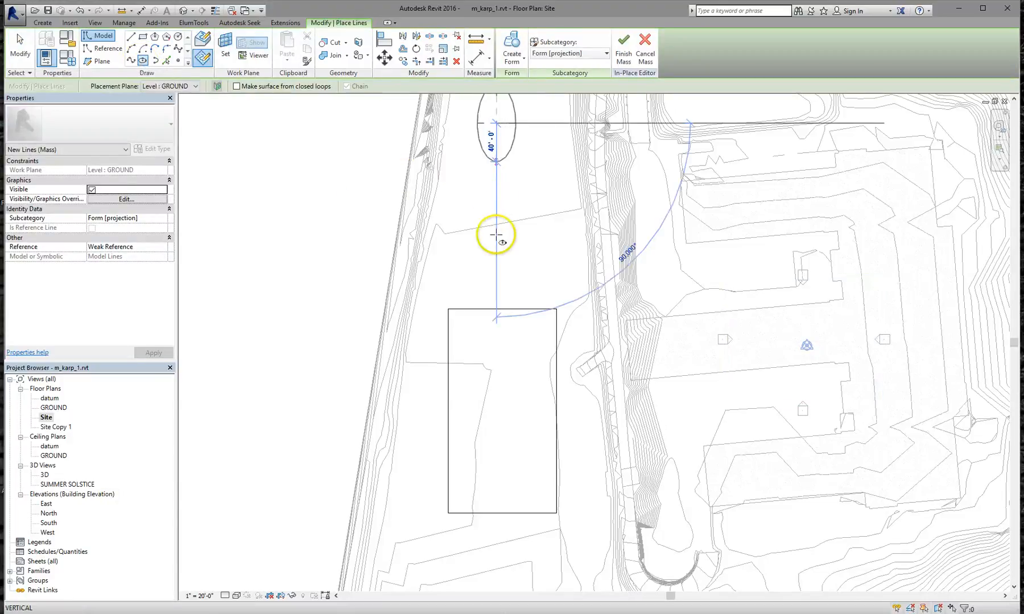
pyautogui.click(496, 277)
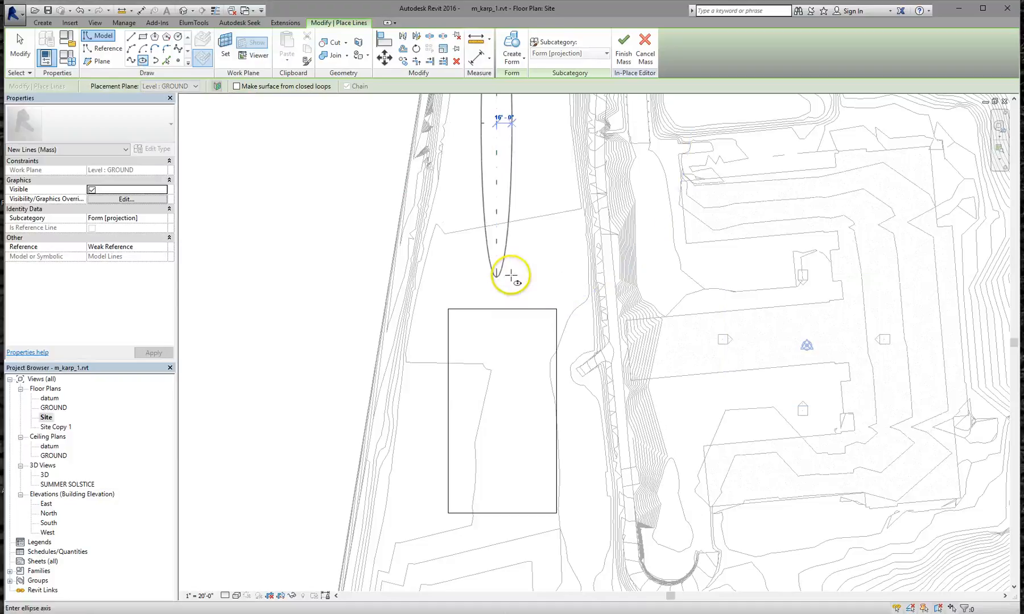
pyautogui.click(556, 270)
pyautogui.moveTo(531, 235); pyautogui.dragTo(525, 315, button='middle')
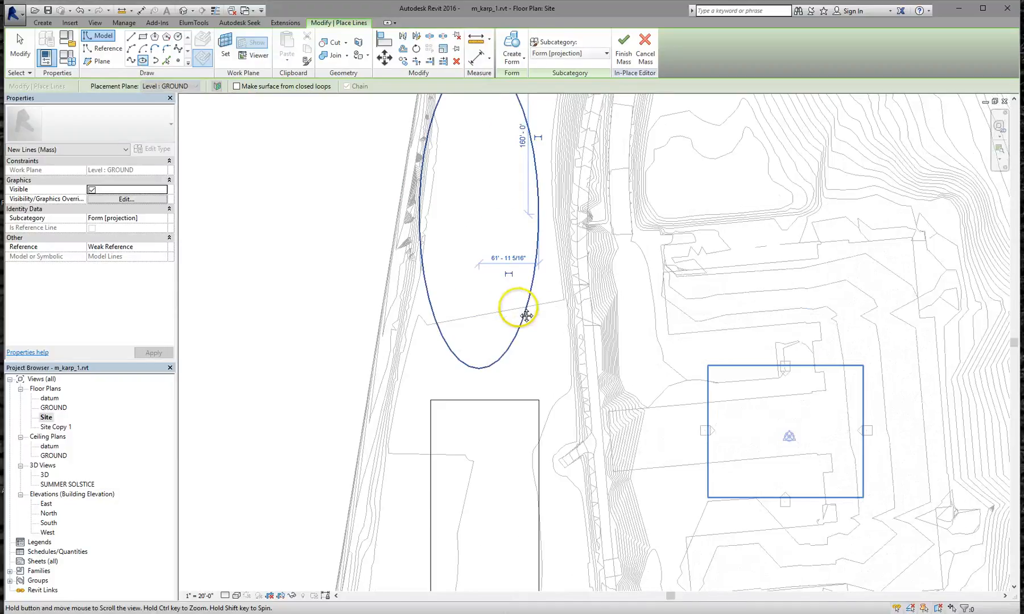
# Window-select the ellipse and move it down to overlap the rectangle's top edge
pyautogui.click(380, 64)
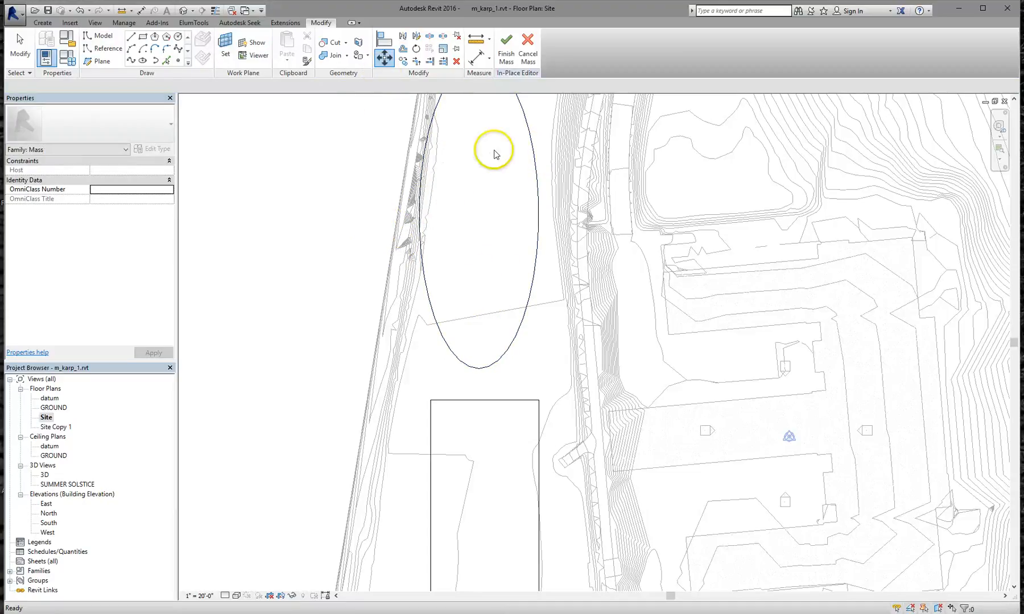
pyautogui.click(533, 147)
pyautogui.click(530, 149)
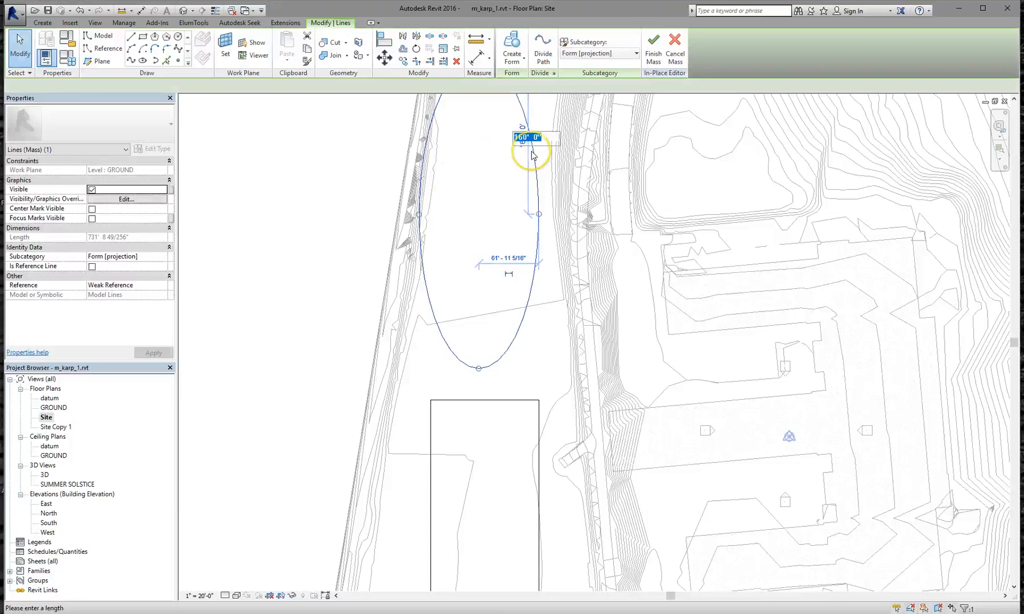
pyautogui.click(383, 58)
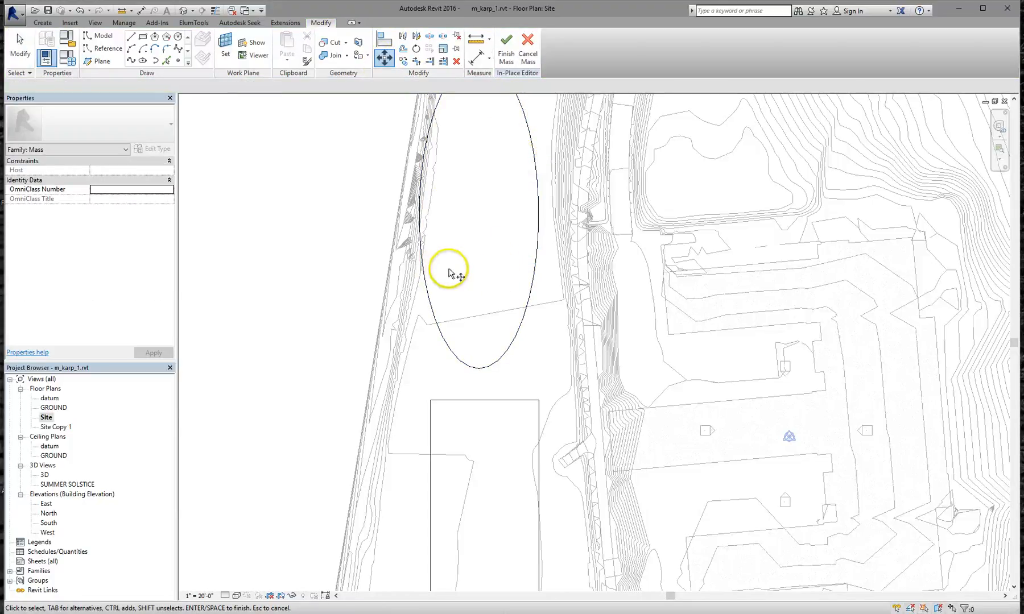
pyautogui.scroll(-3, 452, 275)
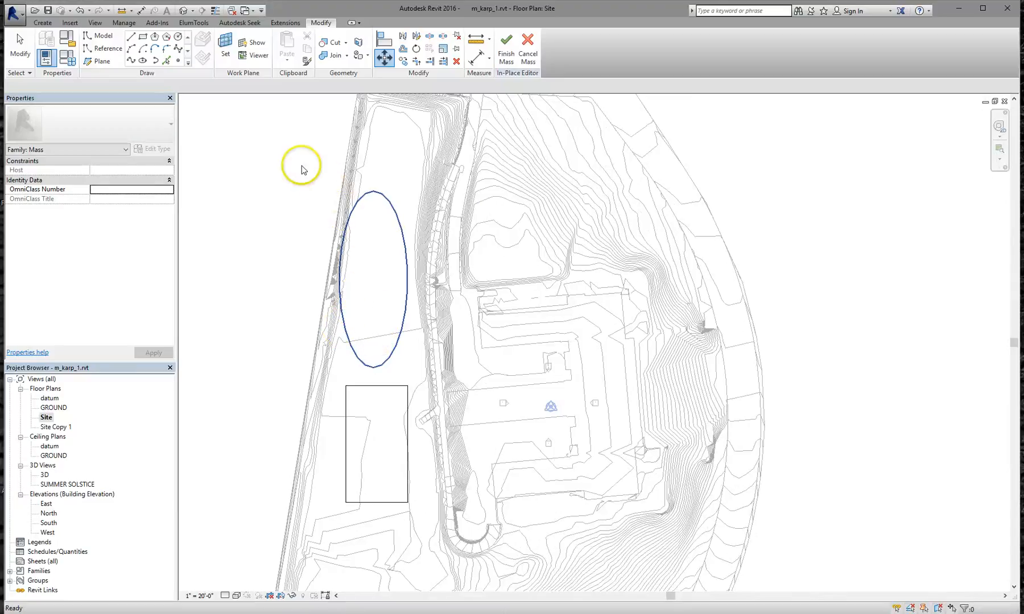
pyautogui.press('Escape')
pyautogui.moveTo(295, 158); pyautogui.dragTo(434, 369)
pyautogui.click(385, 57)
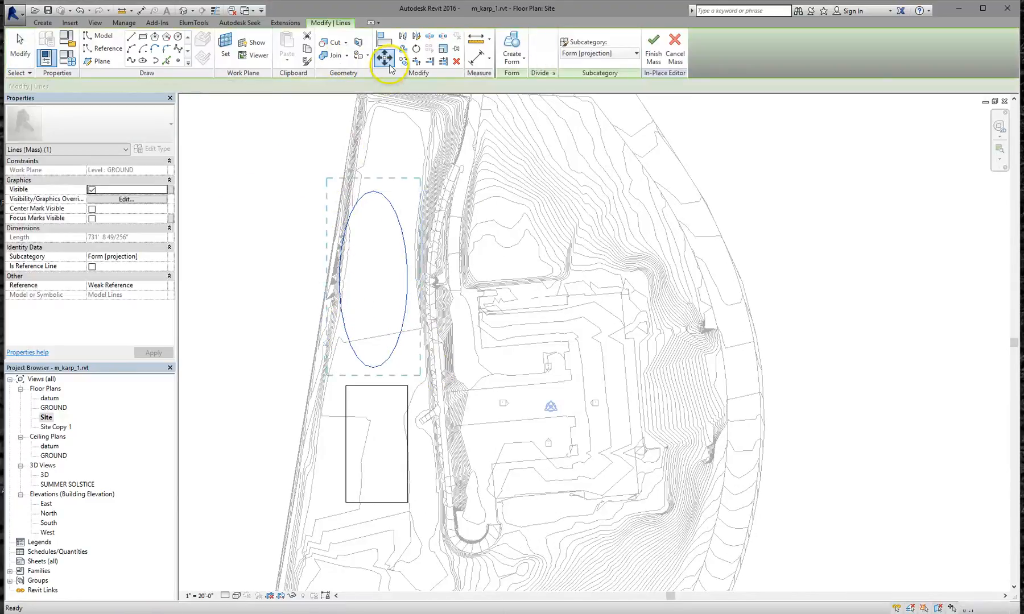
pyautogui.click(307, 222)
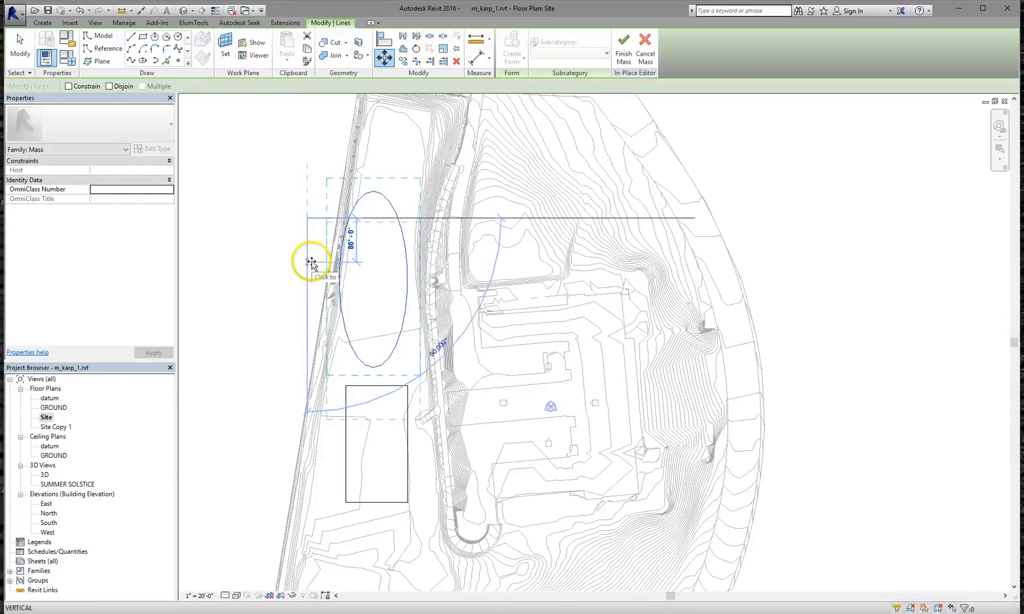
pyautogui.click(309, 257)
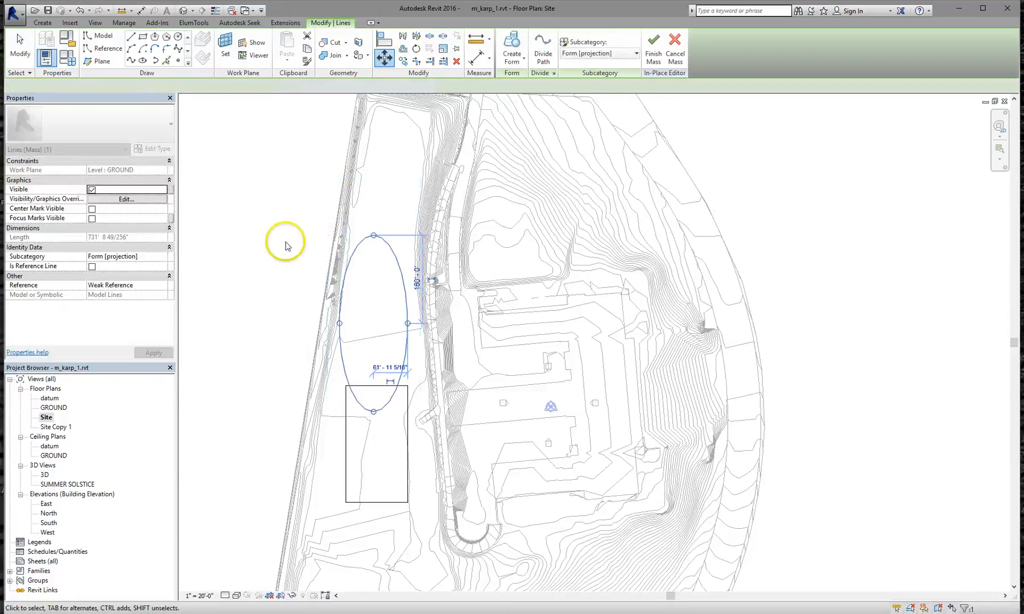
pyautogui.click(384, 294)
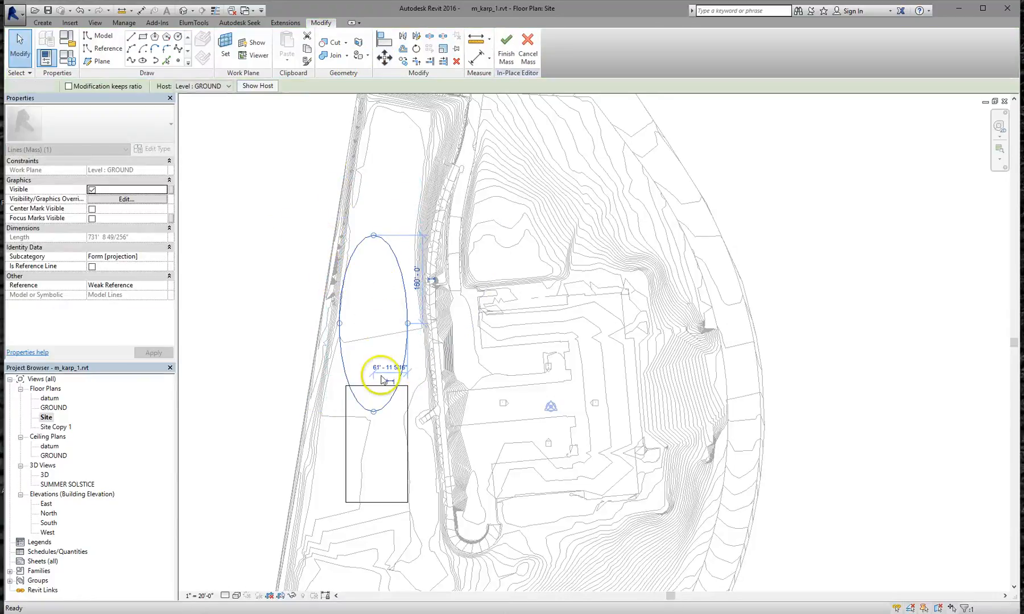
pyautogui.click(376, 379)
pyautogui.scroll(2, 367, 369)
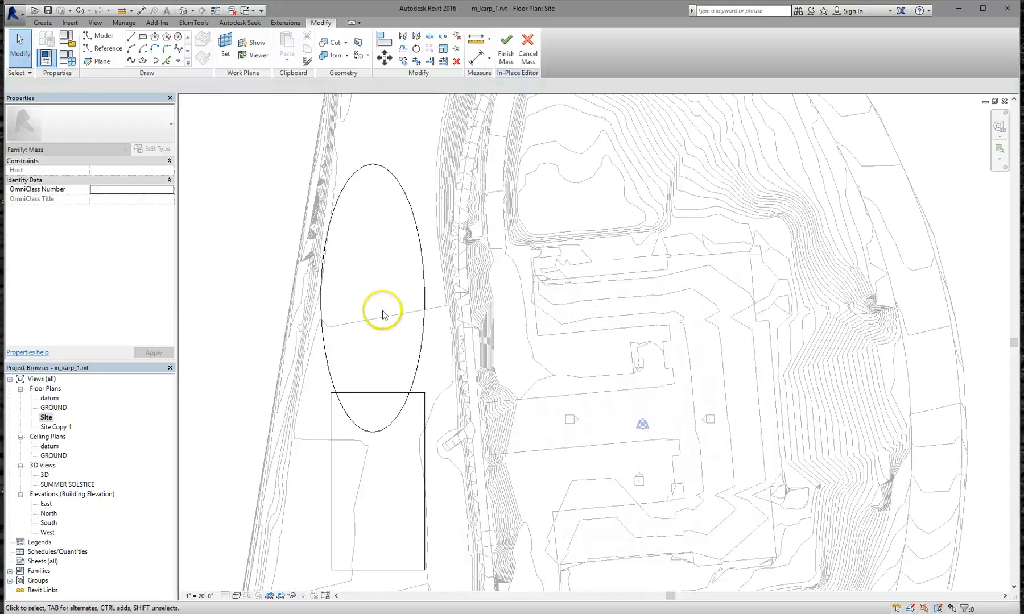
pyautogui.scroll(1, 380, 315)
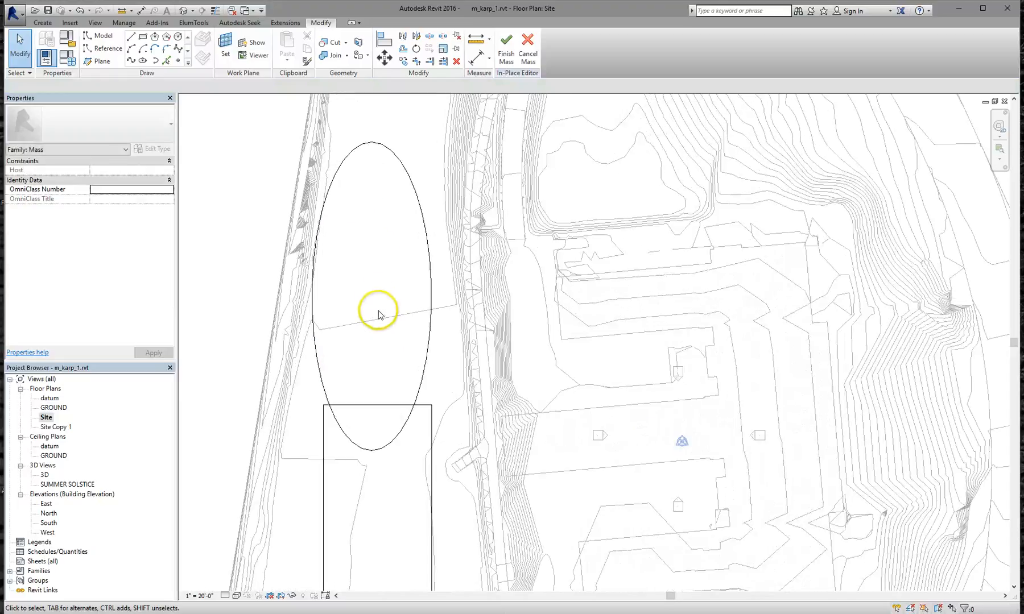
pyautogui.click(370, 144)
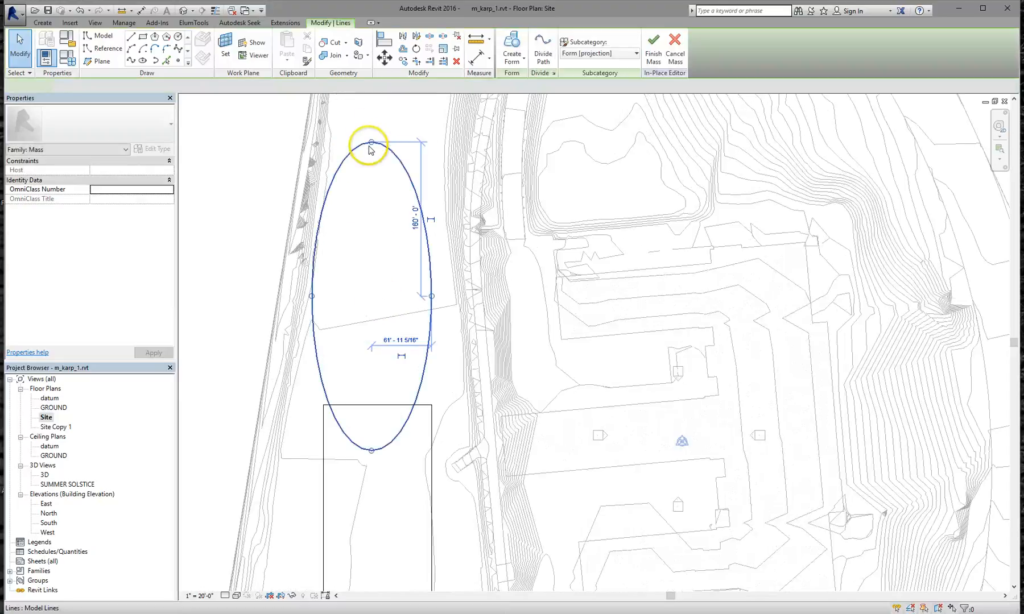
# Copy the ellipse and resize the copy to about 112'-7 27/64" by 48'-0"
pyautogui.click(403, 61)
pyautogui.click(384, 199)
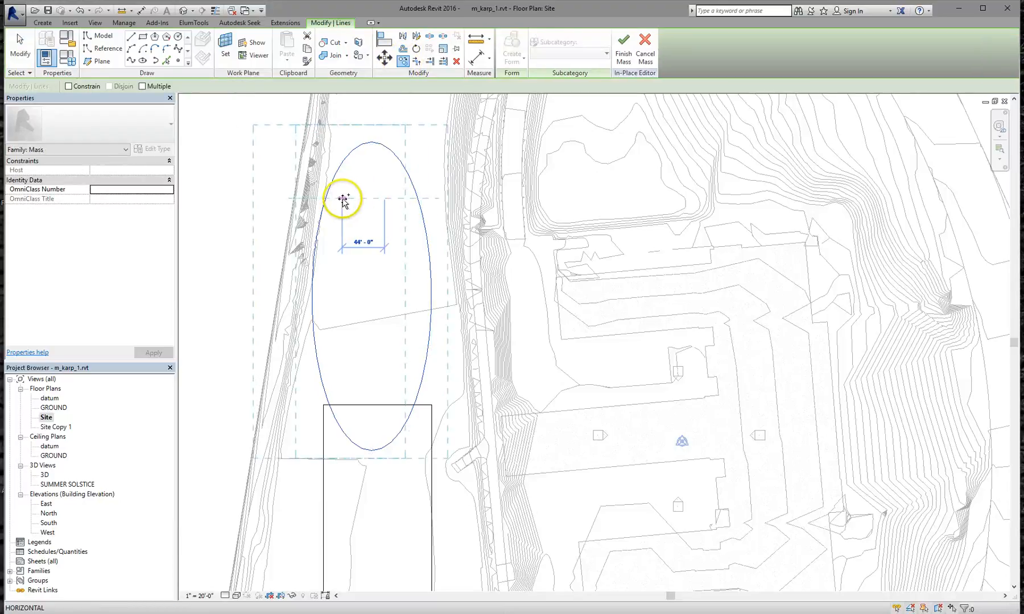
pyautogui.click(342, 199)
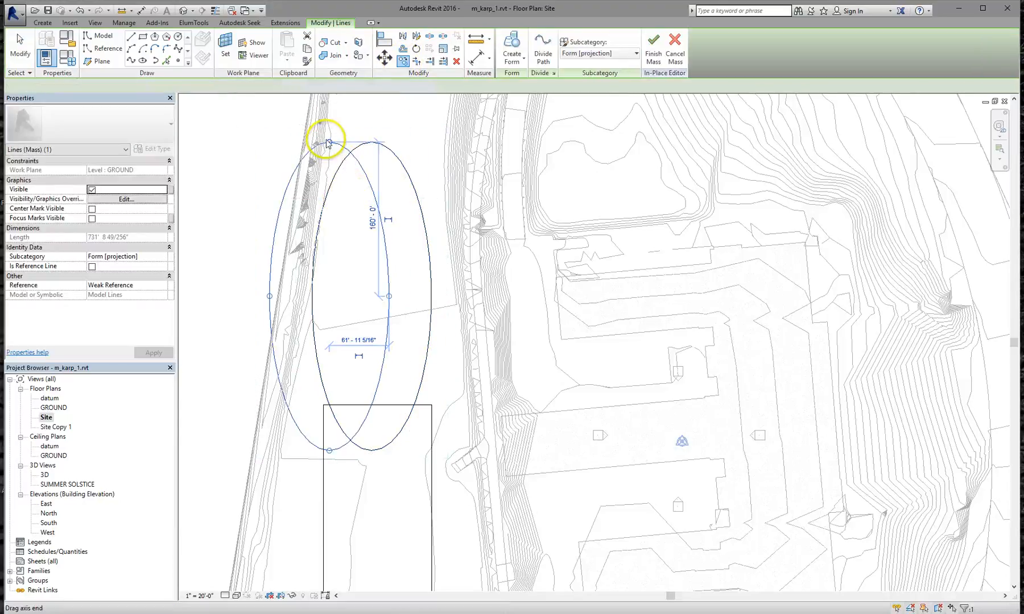
pyautogui.moveTo(329, 142); pyautogui.dragTo(329, 188)
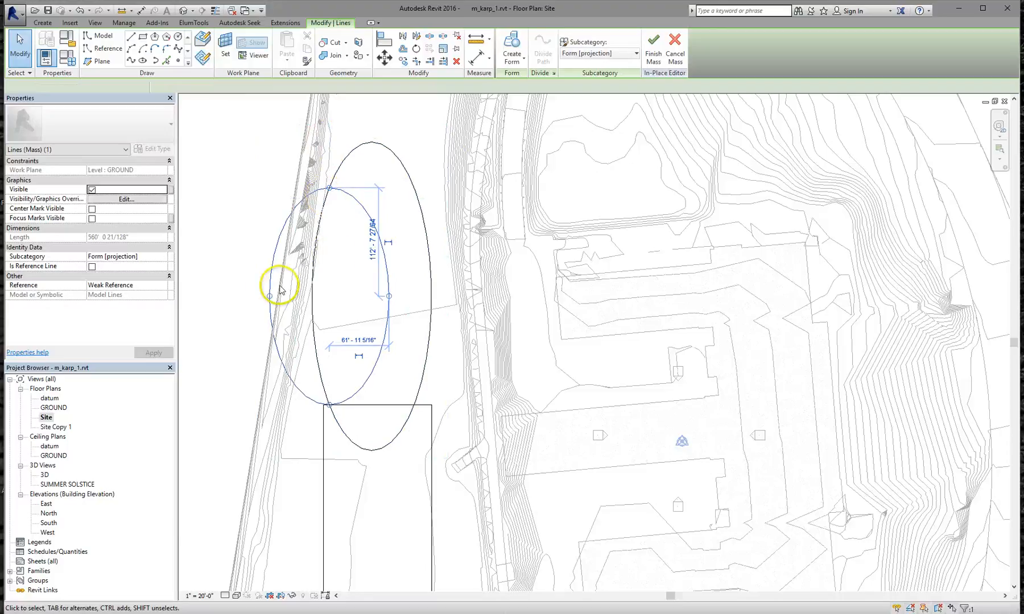
pyautogui.moveTo(269, 297); pyautogui.dragTo(284, 297)
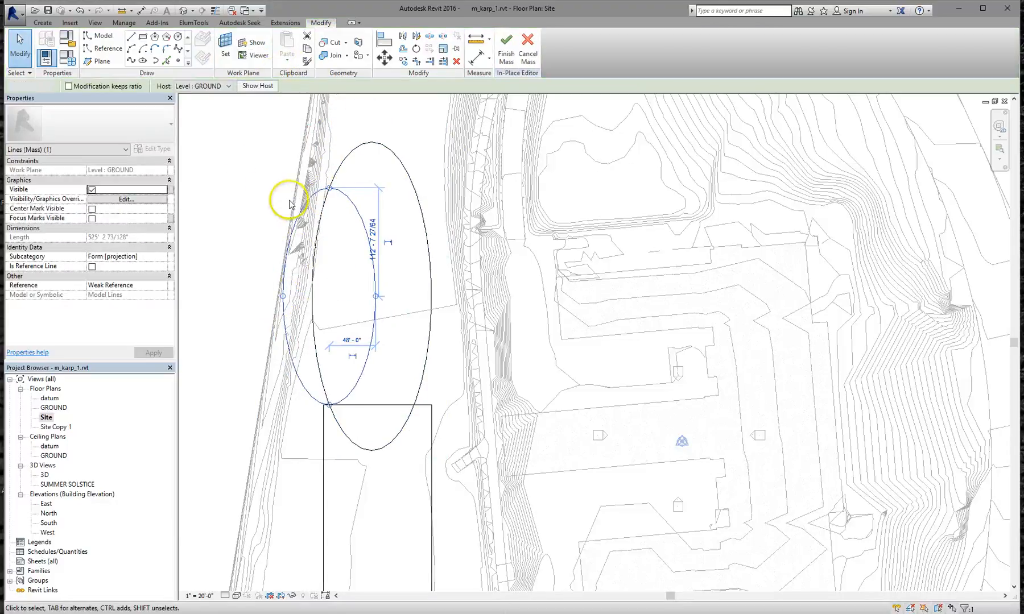
pyautogui.press('Escape')
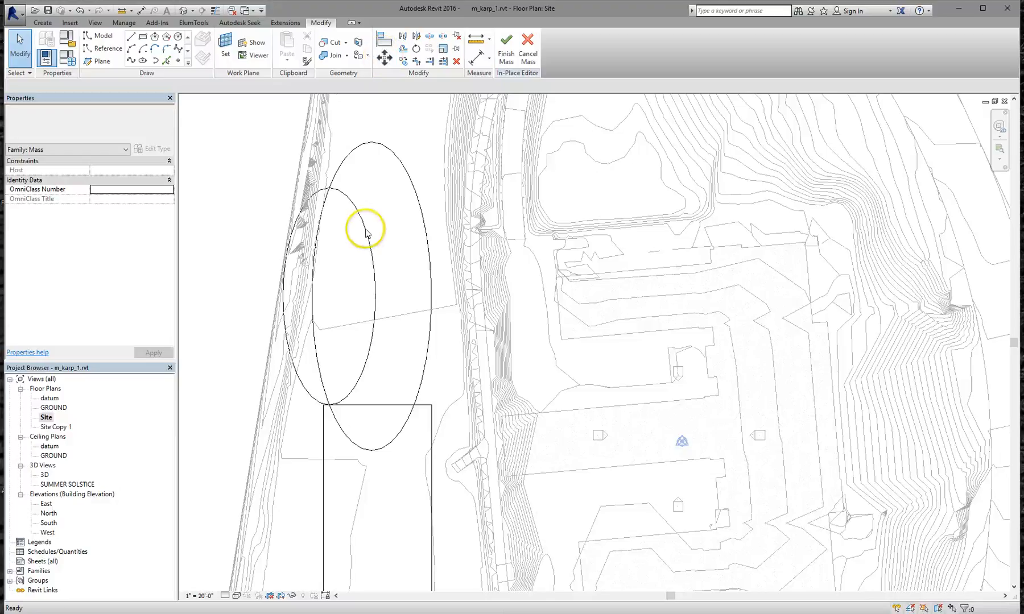
# Centre the smaller ellipse inside the larger one and open its Host level list
pyautogui.press('m')
pyautogui.press('v')
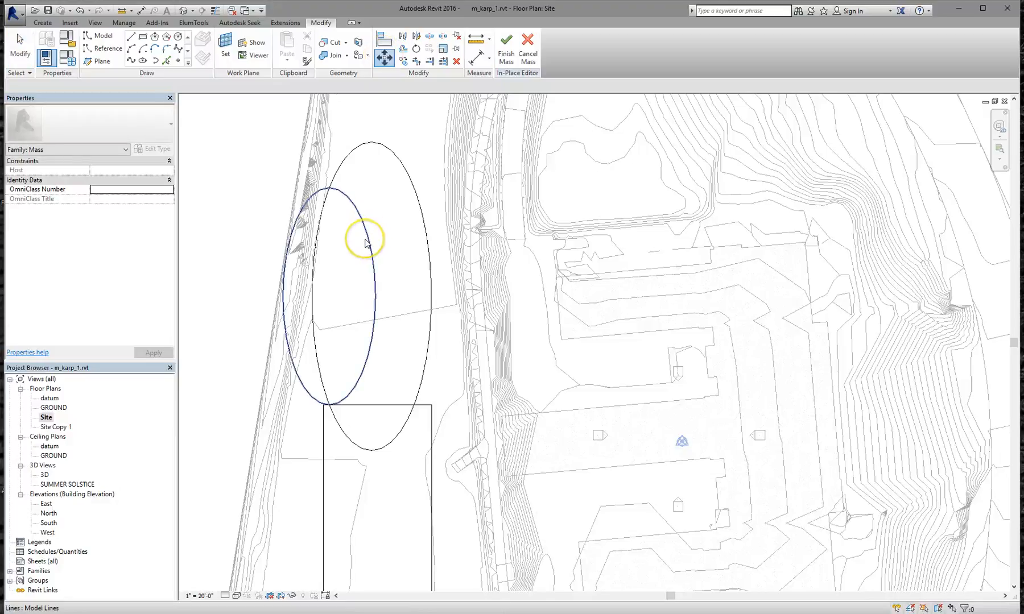
pyautogui.press('Escape')
pyautogui.click(367, 235)
pyautogui.click(385, 58)
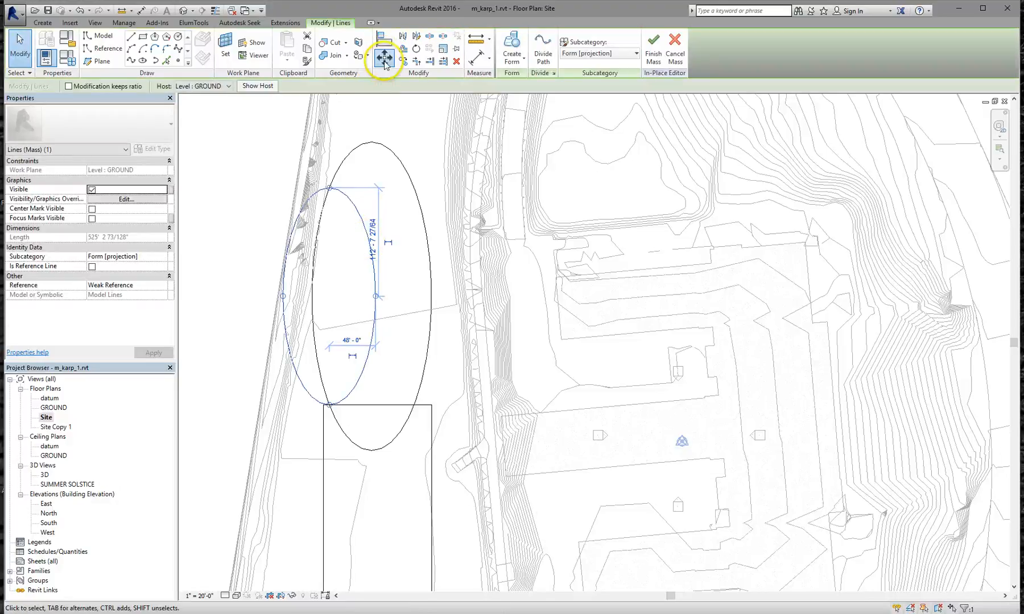
pyautogui.click(345, 260)
pyautogui.click(386, 261)
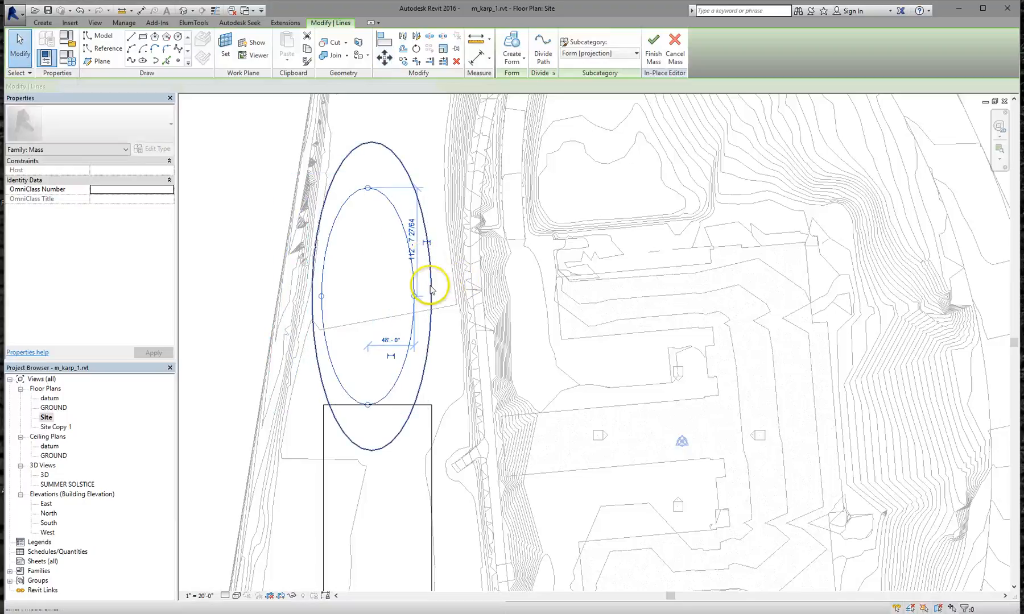
pyautogui.click(380, 299)
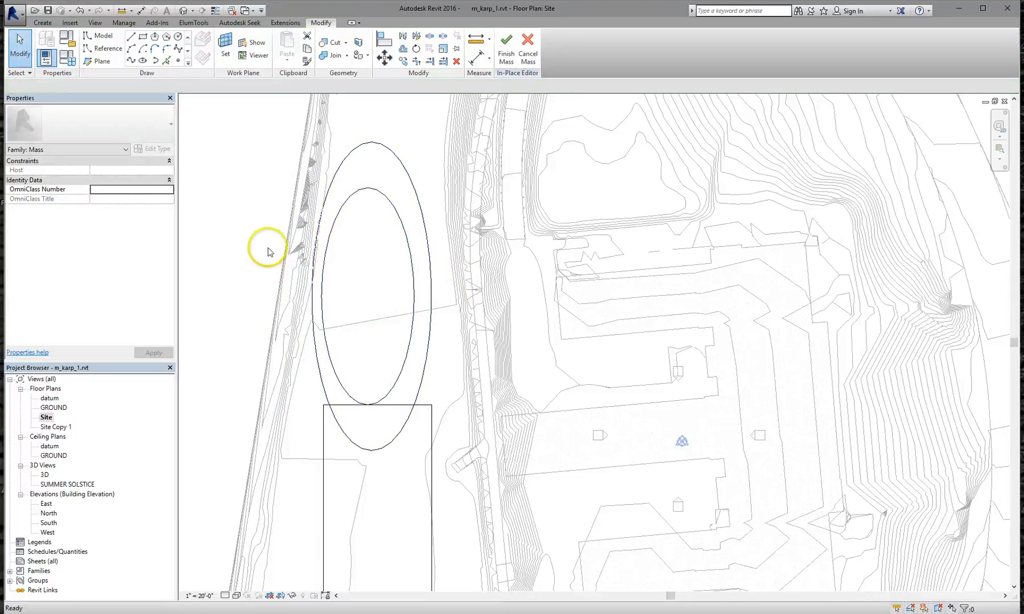
pyautogui.click(344, 217)
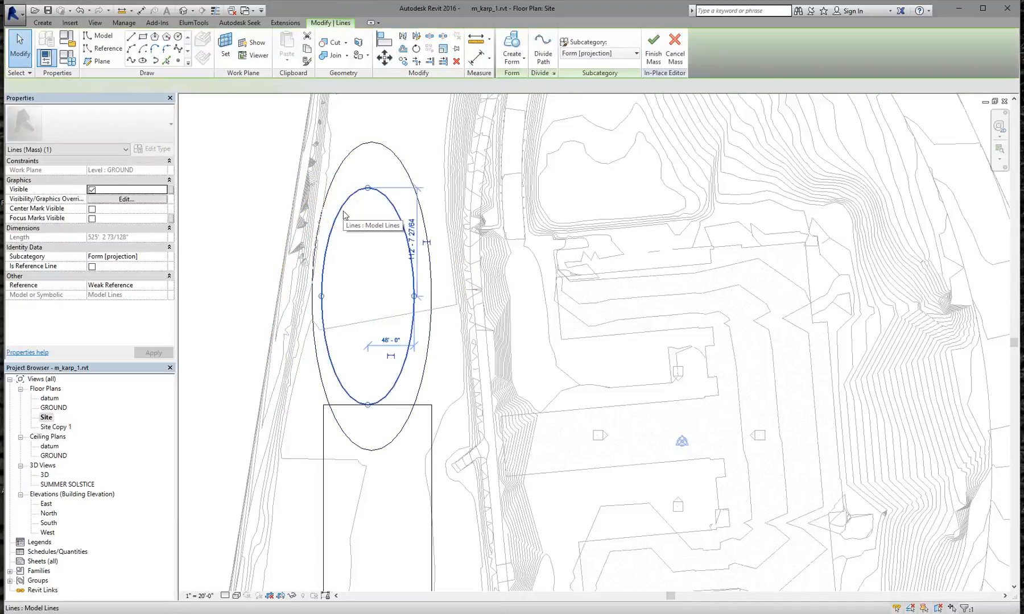
pyautogui.click(219, 87)
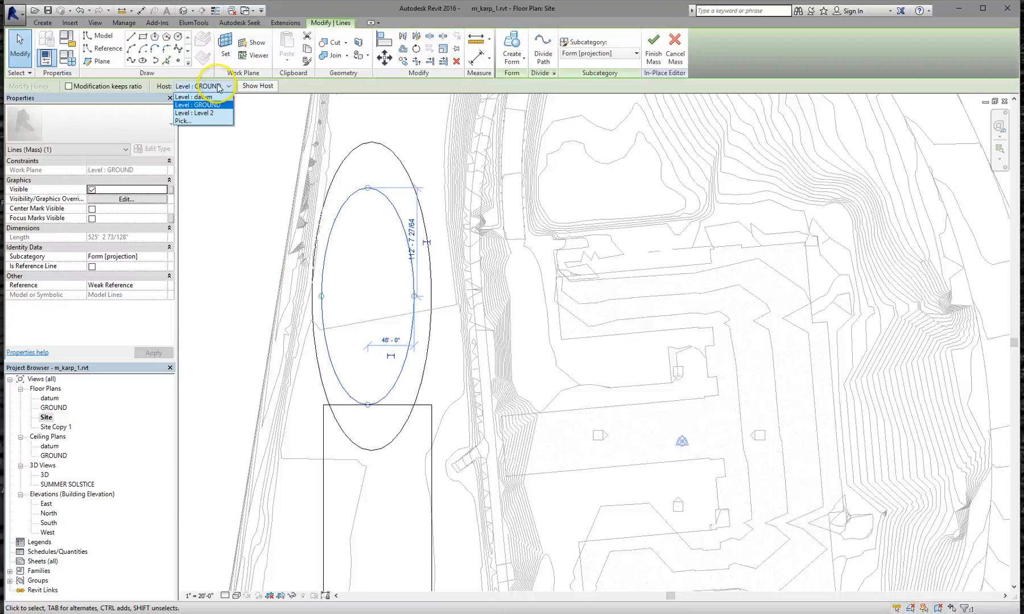
# Host the inner ellipse on Level 2 and view it from the RIGHT side in 3D
pyautogui.click(200, 114)
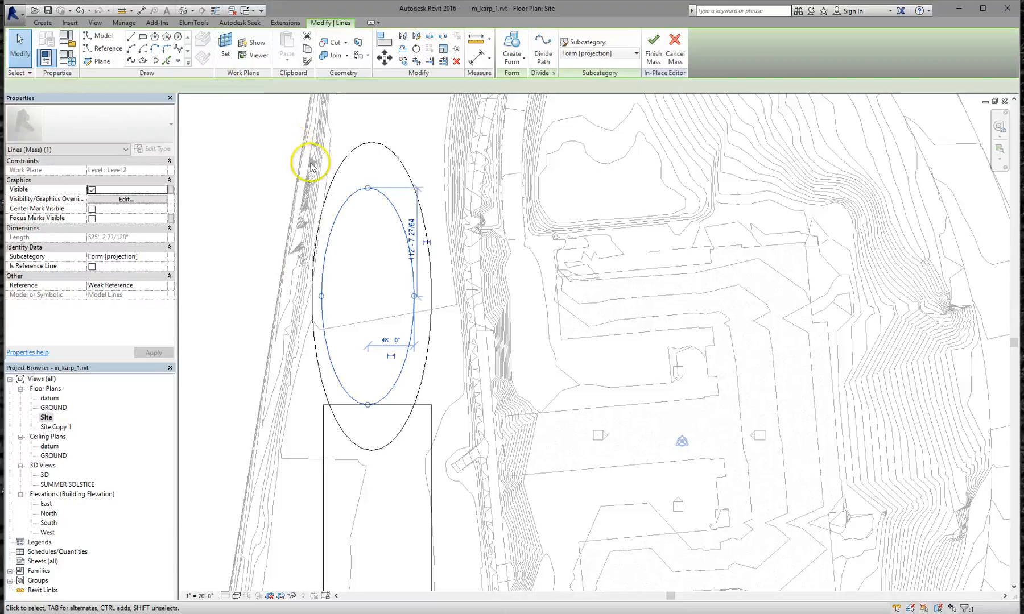
pyautogui.moveTo(582, 431); pyautogui.dragTo(524, 379, button='middle')
pyautogui.doubleClick(41, 475)
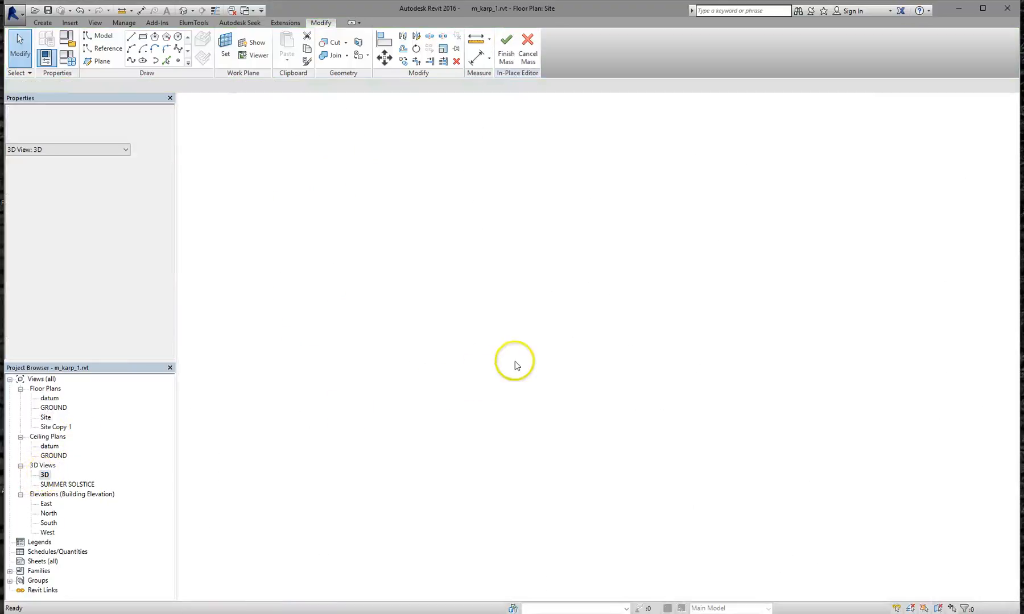
pyautogui.click(610, 279)
pyautogui.keyDown('shift'); pyautogui.moveTo(606, 323); pyautogui.dragTo(662, 244, button='middle'); pyautogui.keyUp('shift')
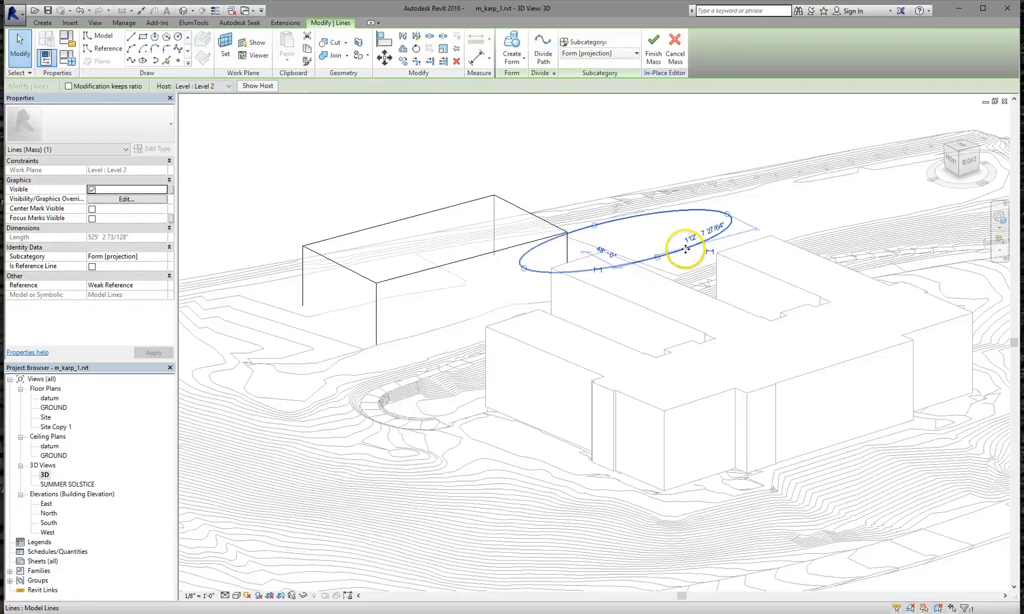
pyautogui.click(972, 161)
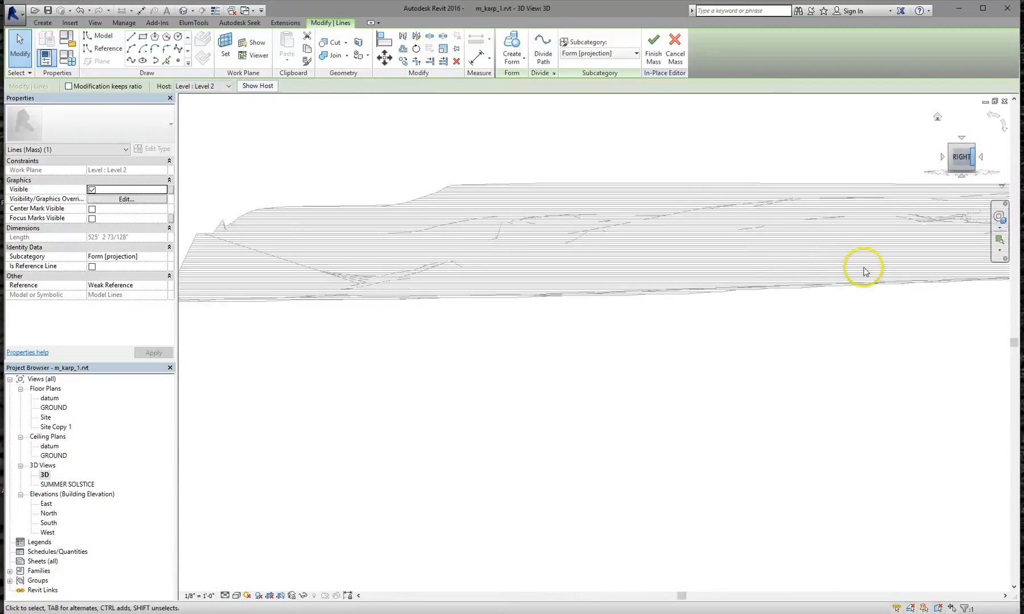
pyautogui.moveTo(841, 288); pyautogui.dragTo(497, 394, button='middle')
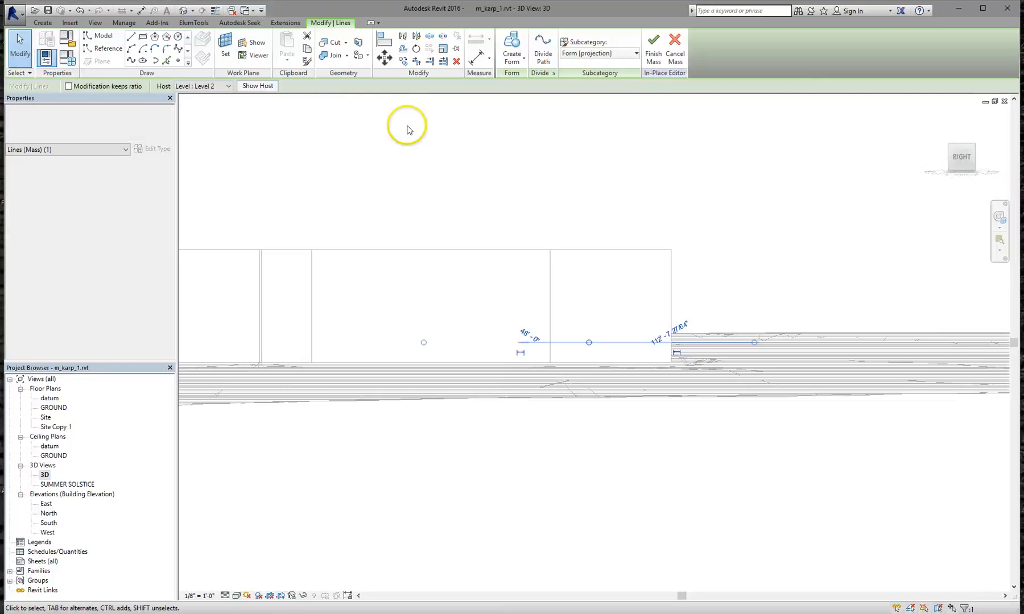
pyautogui.click(385, 57)
pyautogui.click(716, 295)
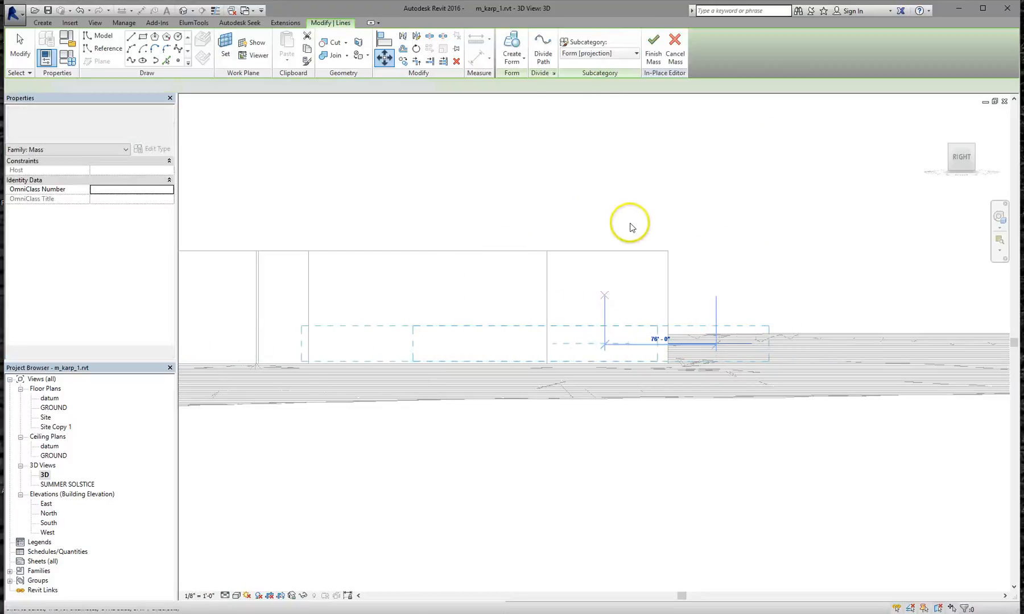
# Move the smaller ellipse 80'-0" straight up, off Level 2, above the ground ellipse
pyautogui.moveTo(566, 190); pyautogui.dragTo(788, 360)
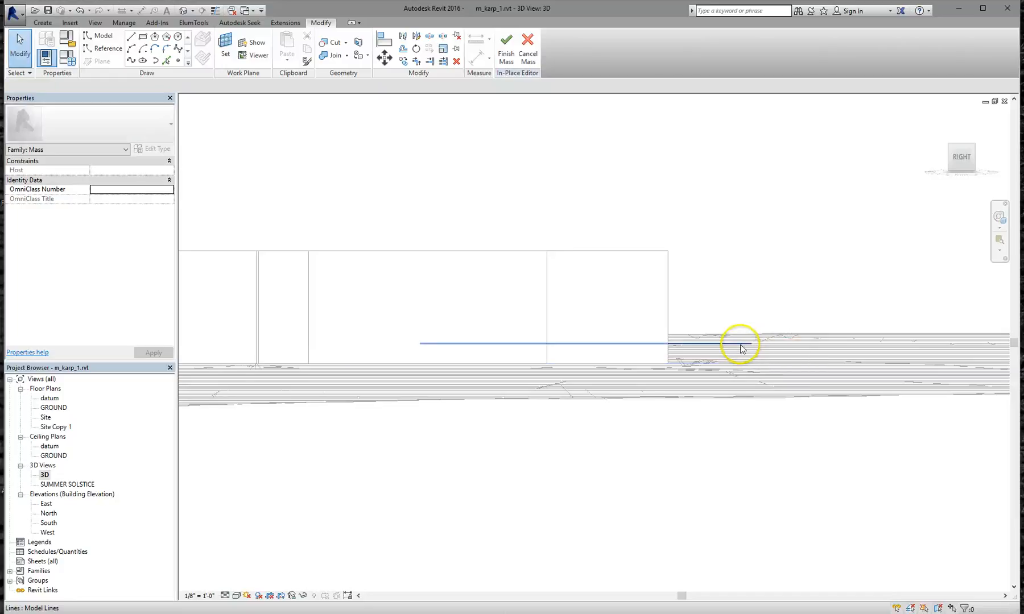
pyautogui.click(740, 345)
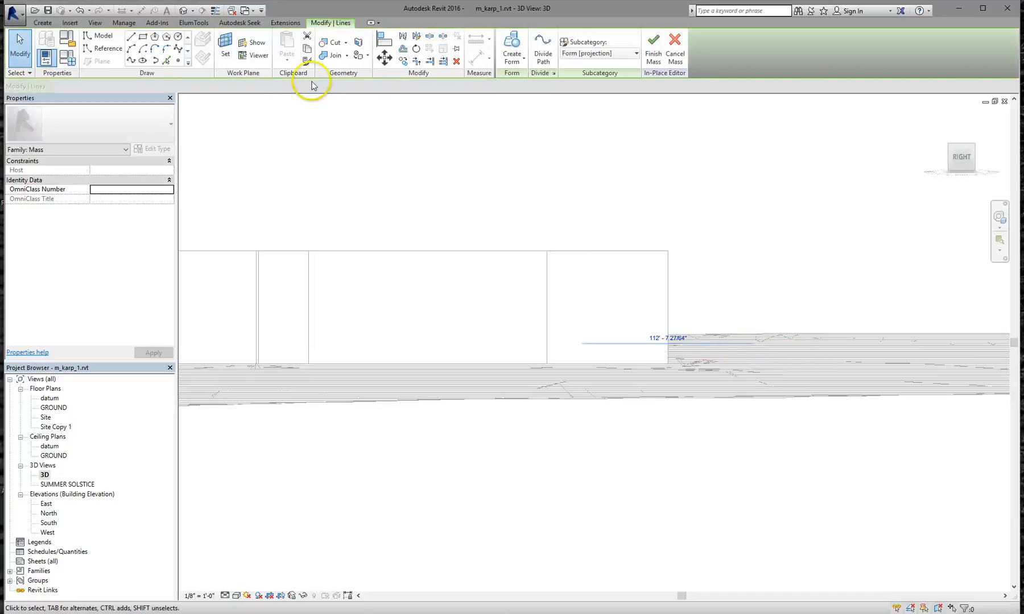
pyautogui.click(384, 58)
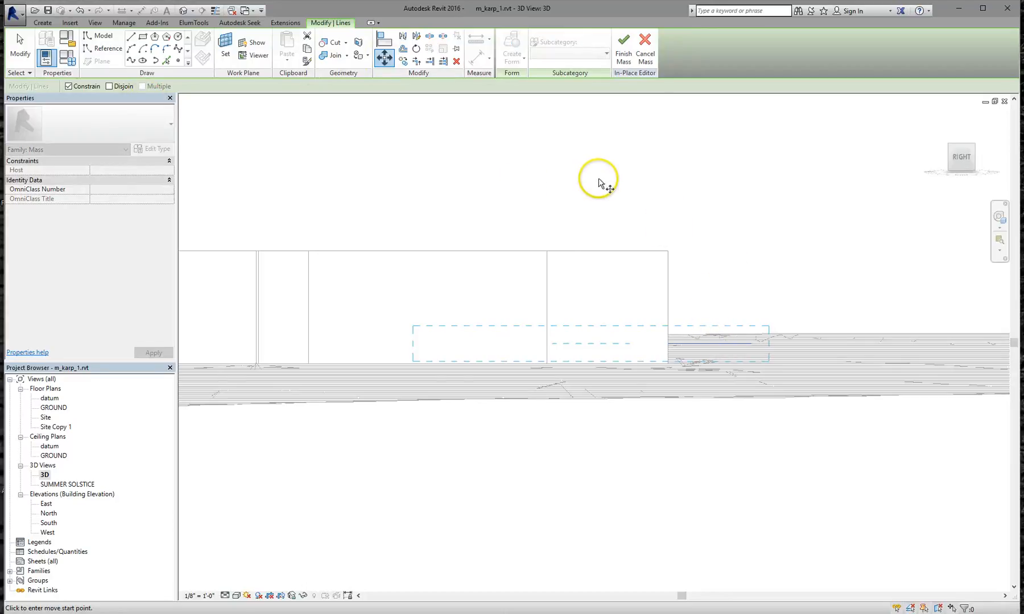
pyautogui.press('Escape')
pyautogui.press('Escape')
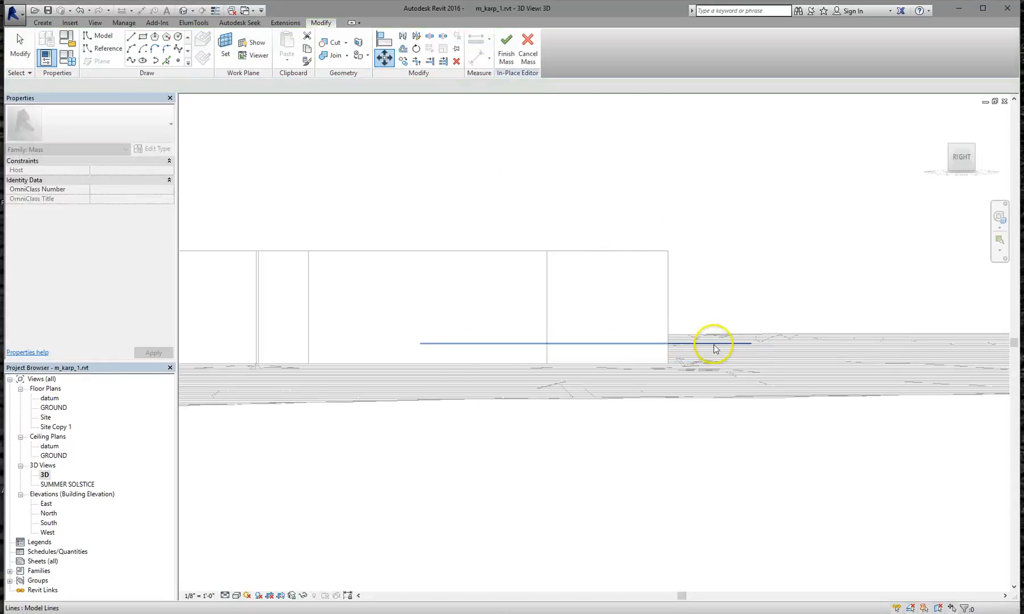
pyautogui.click(715, 345)
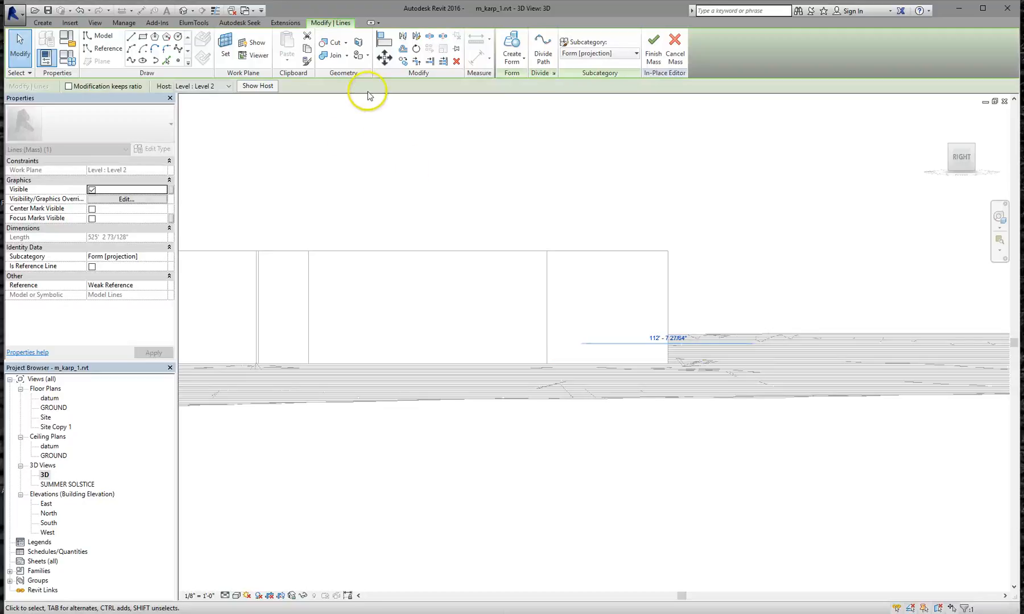
pyautogui.click(384, 59)
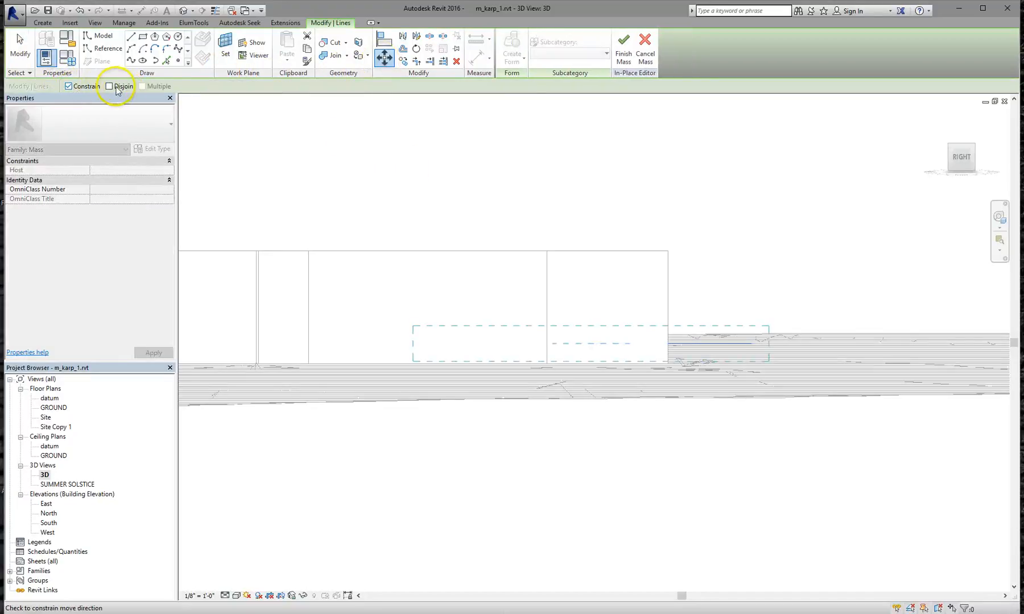
pyautogui.click(717, 310)
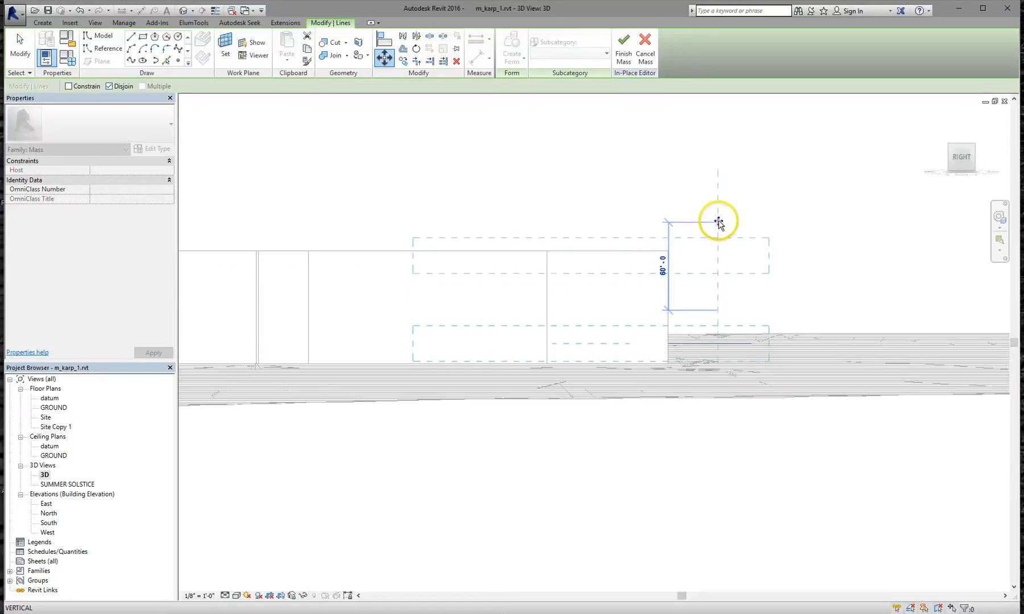
pyautogui.click(720, 204)
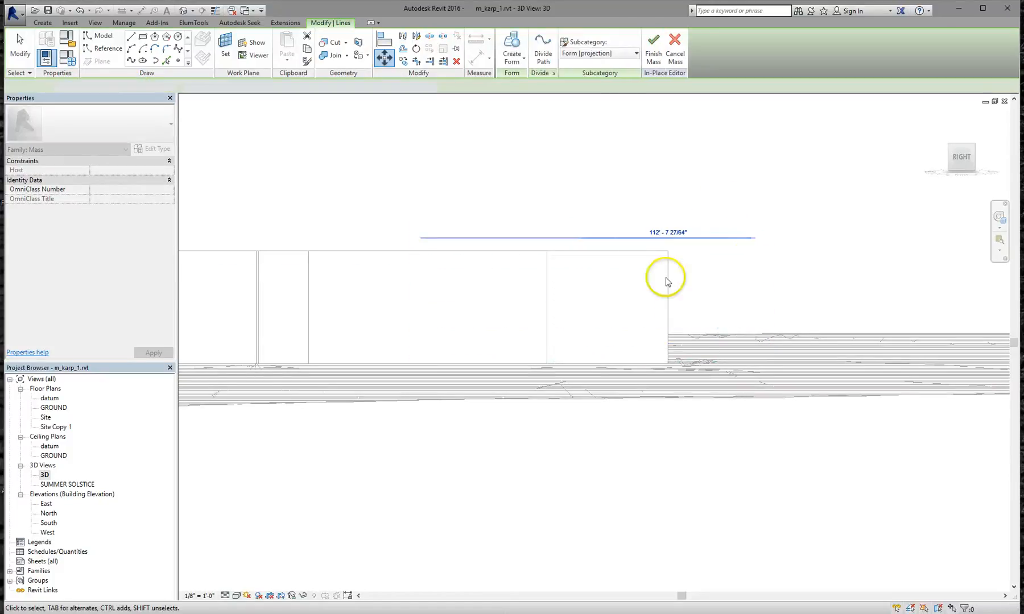
pyautogui.keyDown('shift'); pyautogui.moveTo(724, 426); pyautogui.dragTo(772, 467, button='middle'); pyautogui.keyUp('shift')
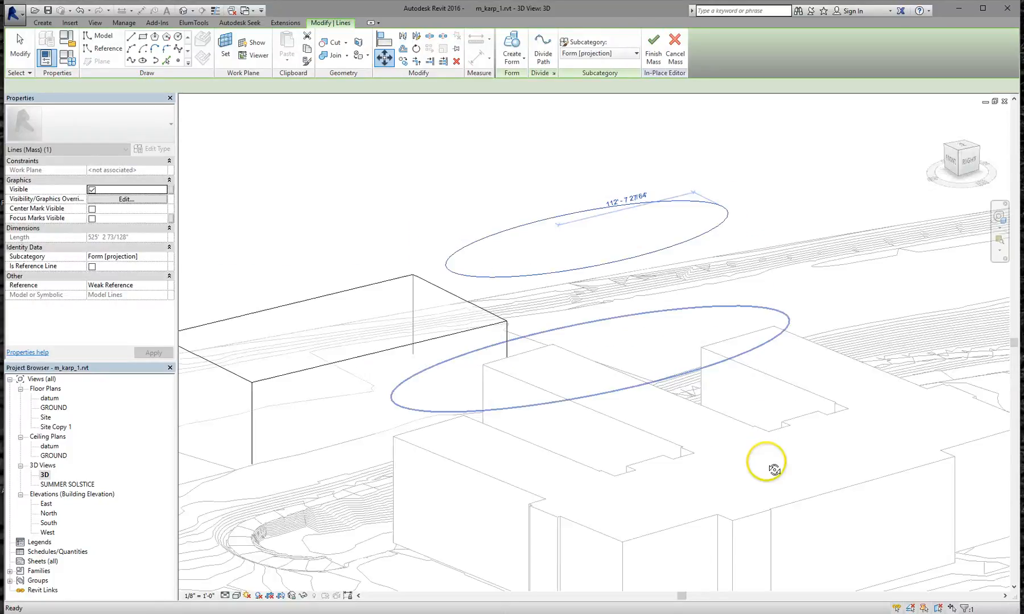
# Sort out the ellipse selection and keep the upper ellipse at its raised position
pyautogui.moveTo(742, 313)
pyautogui.keyDown('shift'); pyautogui.mouseDown(button='middle')
pyautogui.moveTo(790, 361)
pyautogui.moveTo(745, 327)
pyautogui.mouseUp(button='middle'); pyautogui.keyUp('shift')
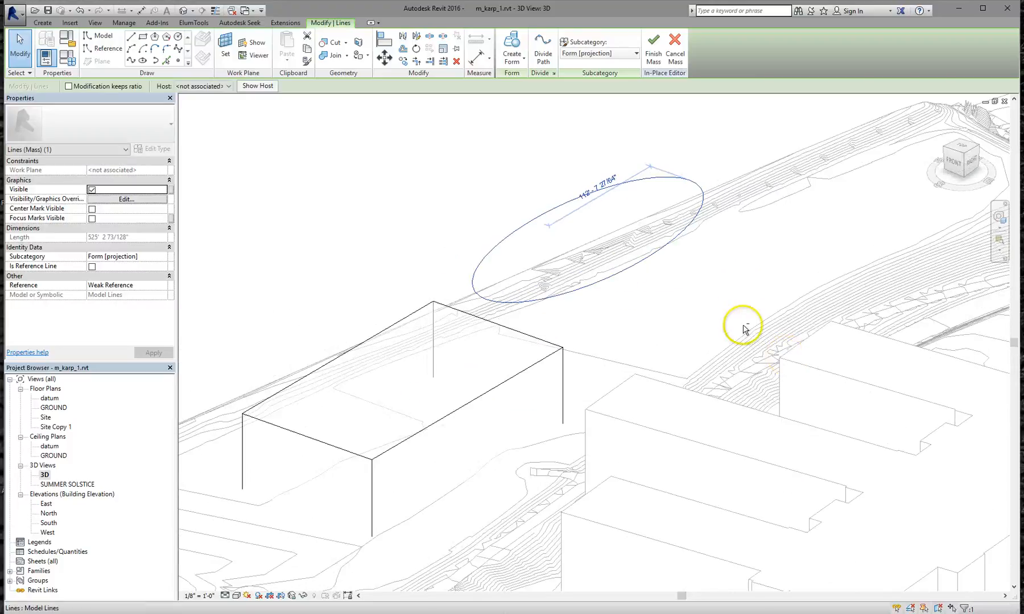
pyautogui.click(421, 194)
pyautogui.click(622, 288)
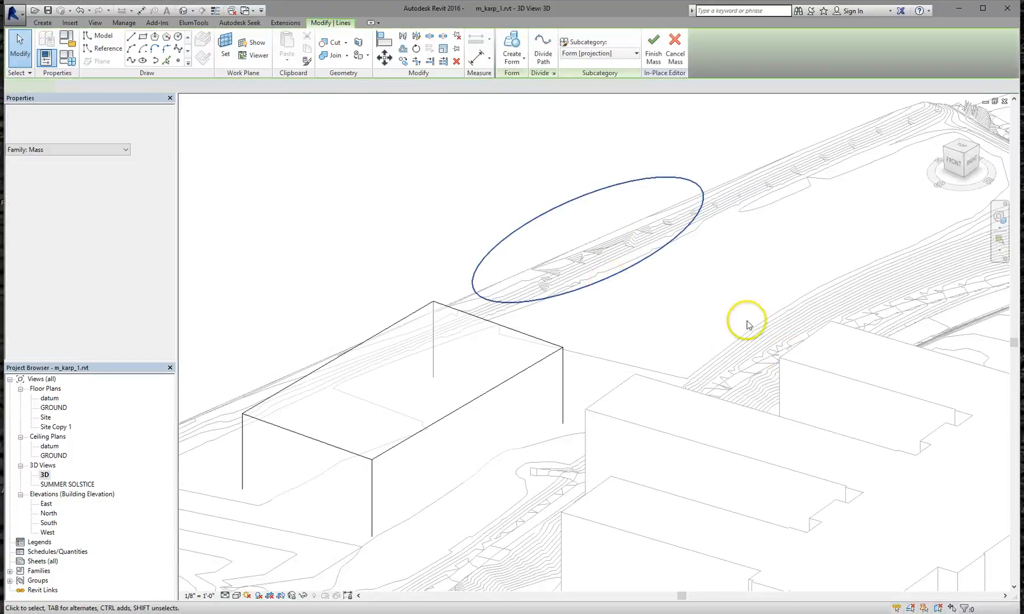
pyautogui.click(445, 254)
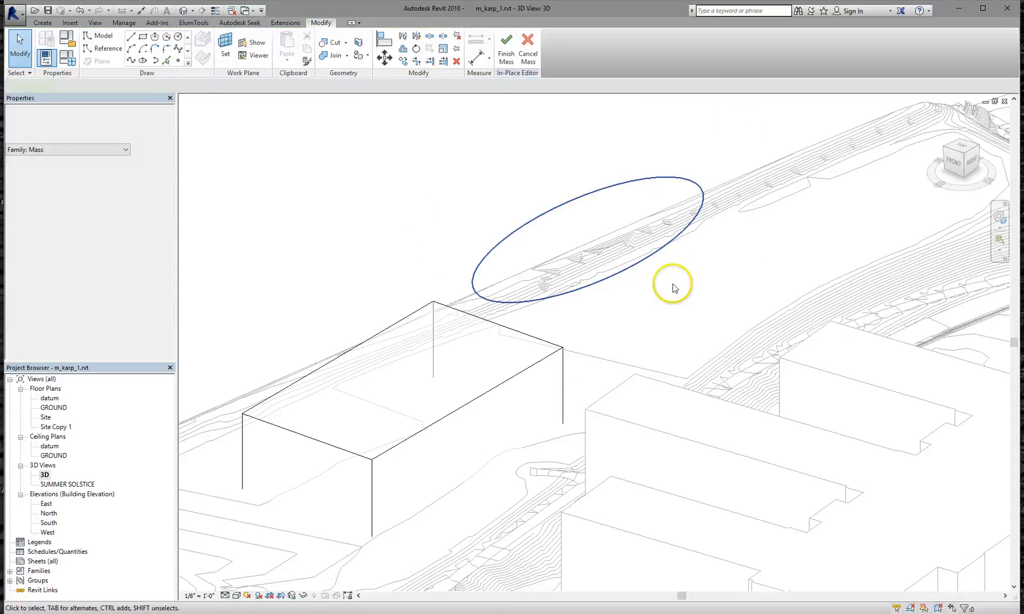
pyautogui.click(649, 257)
pyautogui.scroll(-4, 649, 257)
pyautogui.moveTo(652, 258); pyautogui.dragTo(613, 258)
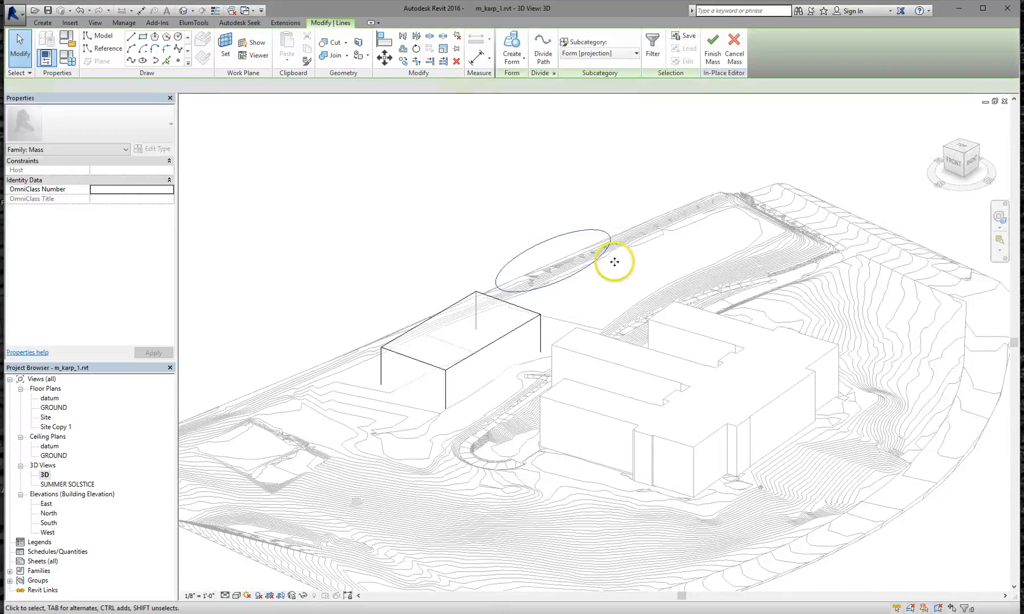
pyautogui.click(628, 182)
pyautogui.moveTo(578, 330); pyautogui.dragTo(580, 329)
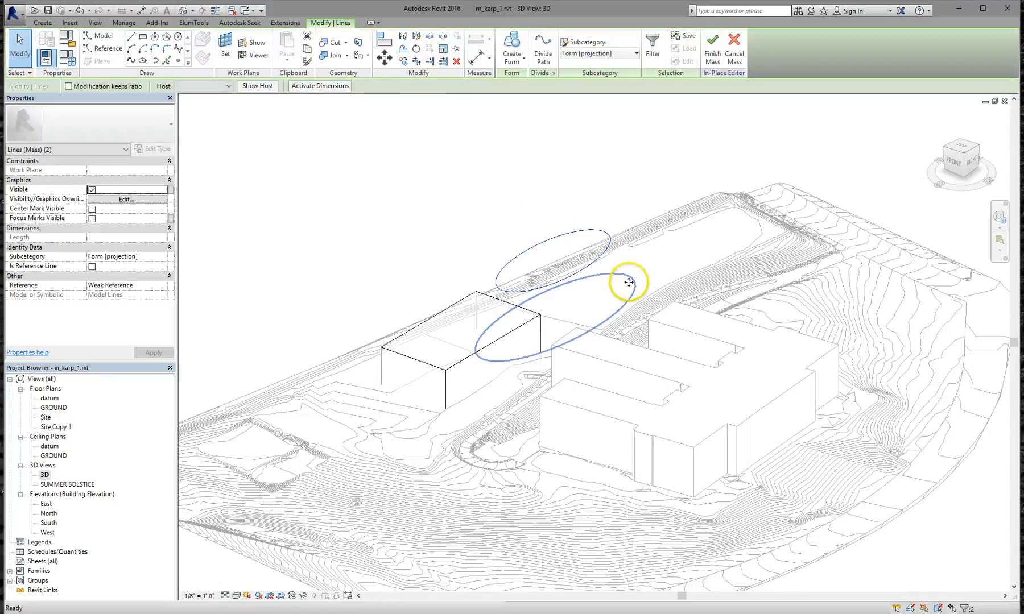
pyautogui.click(470, 227)
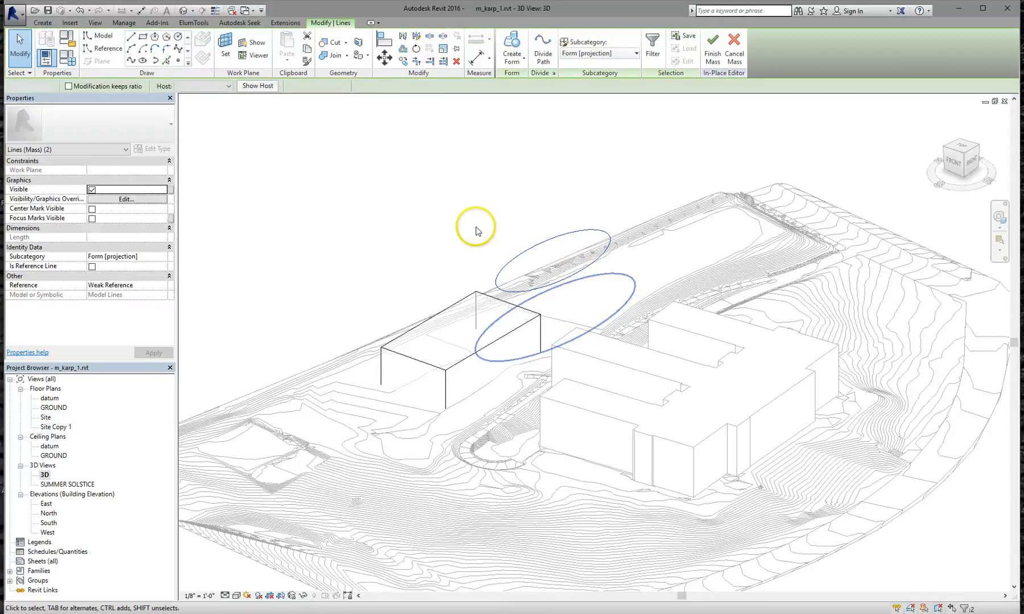
# Select the lower and upper ellipses together and create a Solid Form from them
pyautogui.click(628, 291)
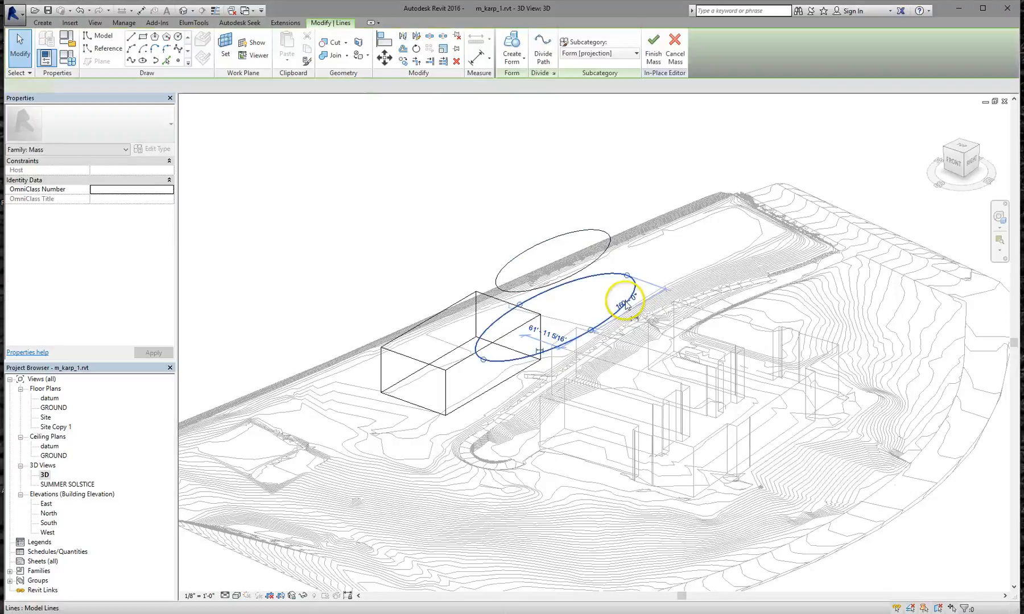
pyautogui.keyDown('ctrl'); pyautogui.click(556, 239); pyautogui.keyUp('ctrl')
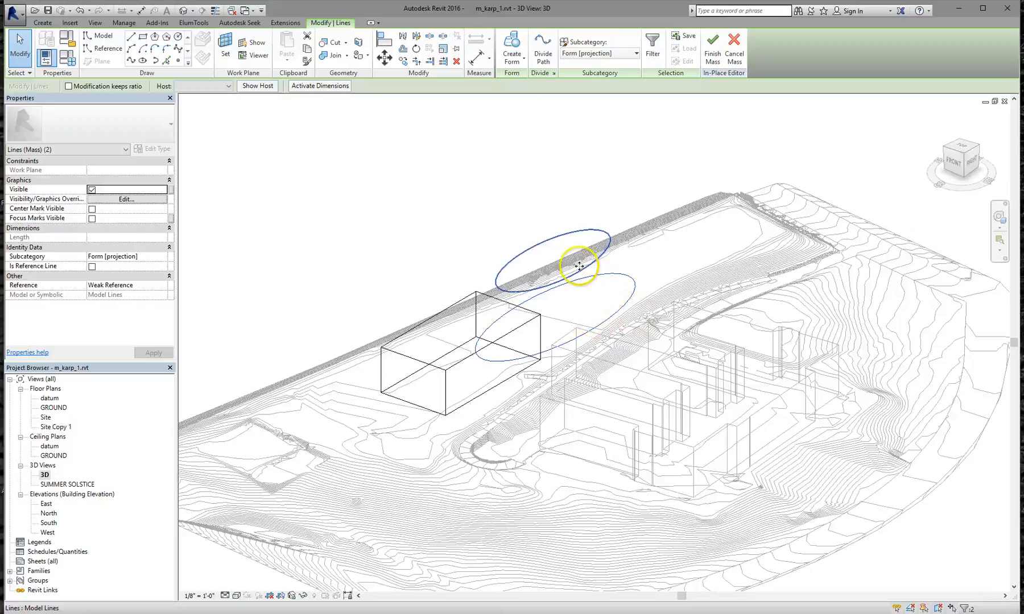
pyautogui.click(521, 48)
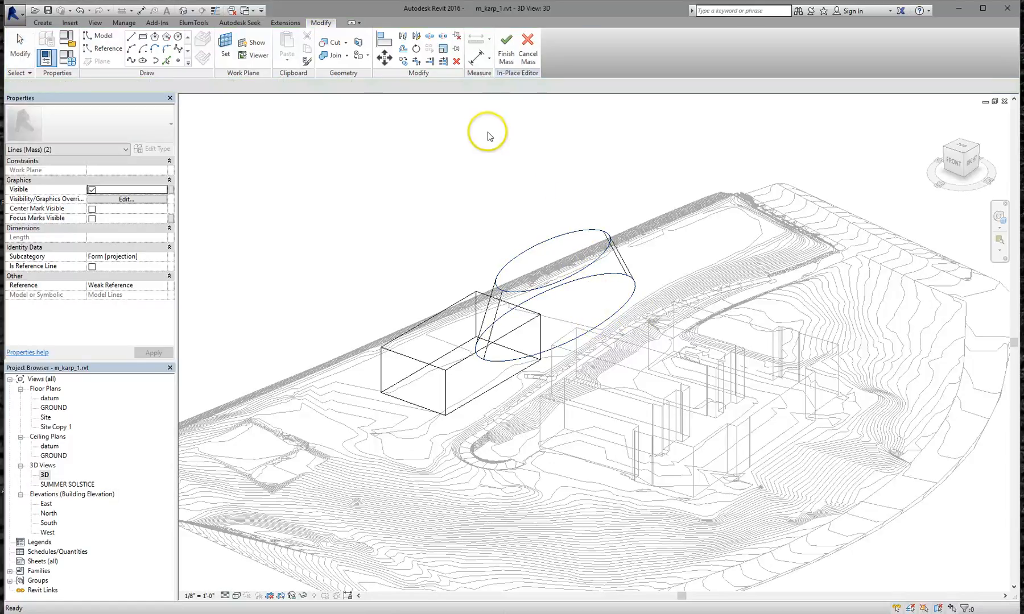
pyautogui.click(445, 172)
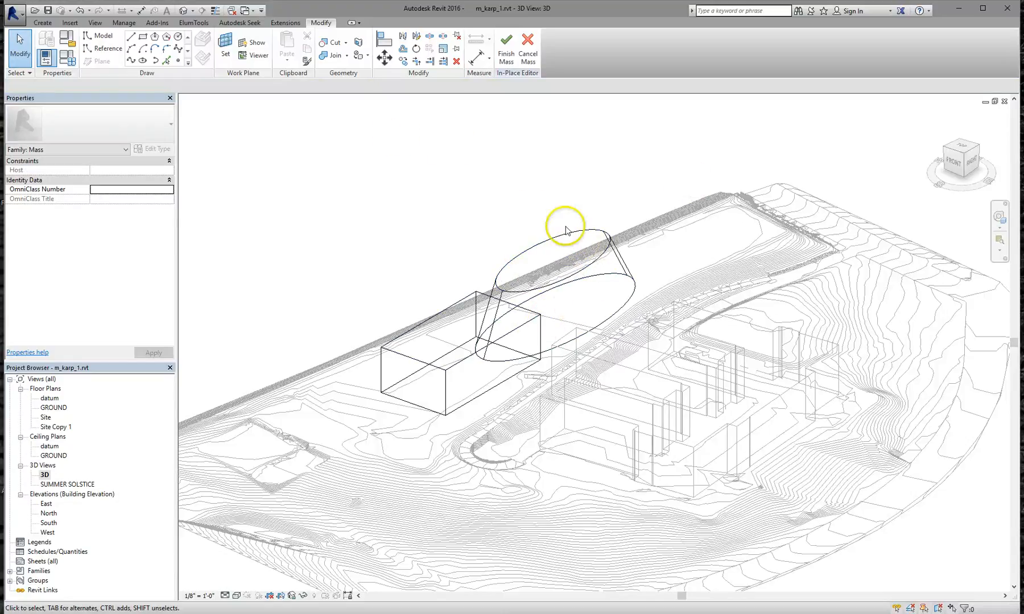
# Switch the 3D view to a shaded visual style and zoom in on the mass
pyautogui.click(235, 597)
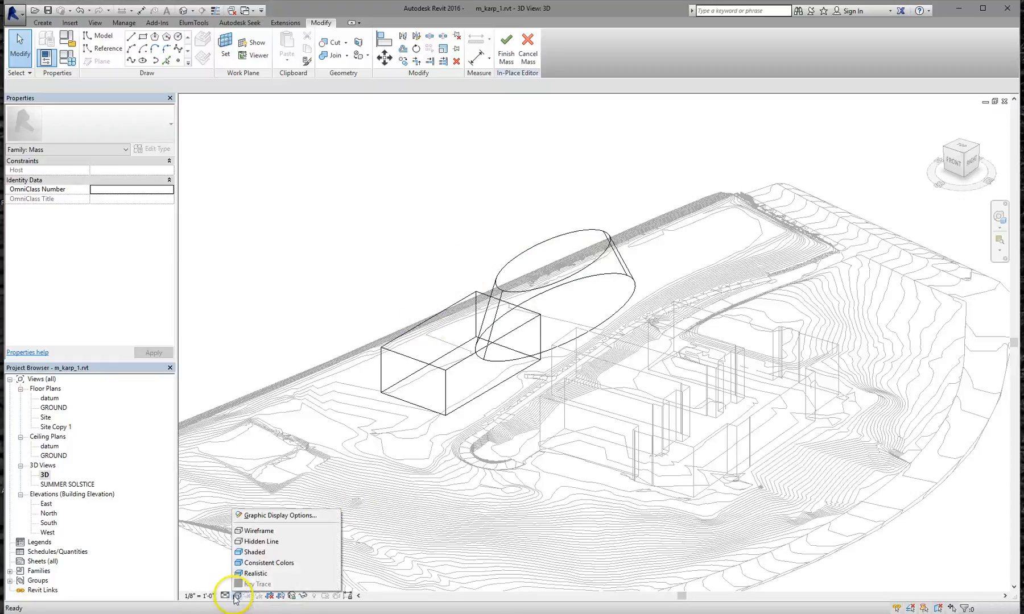
pyautogui.click(254, 553)
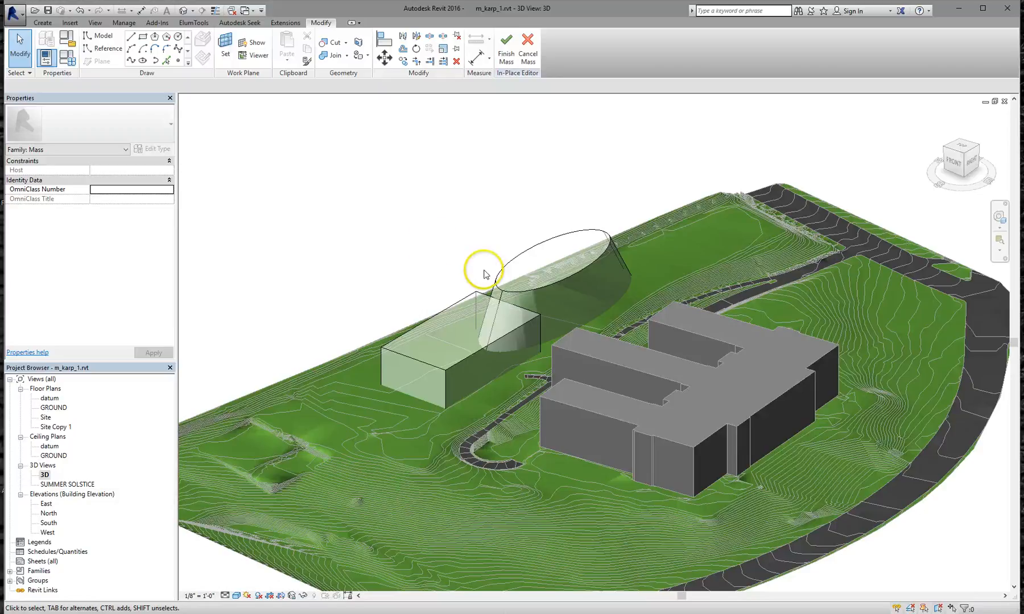
pyautogui.scroll(3, 485, 272)
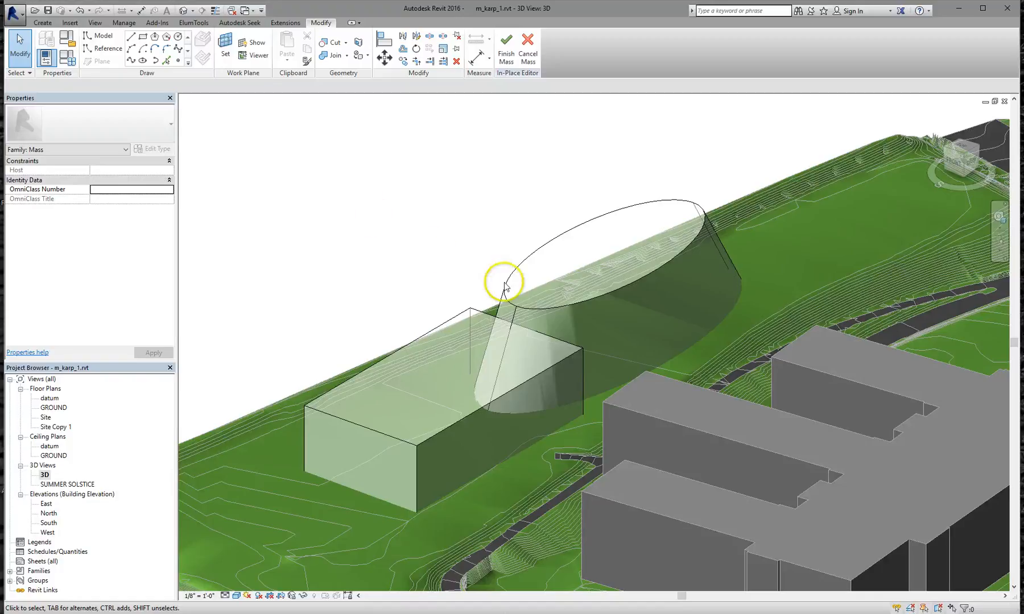
# Orbit the model to view it from the right and bring up the Geometry panel tools
pyautogui.keyDown('shift'); pyautogui.moveTo(583, 391); pyautogui.dragTo(488, 457, button='middle'); pyautogui.keyUp('shift')
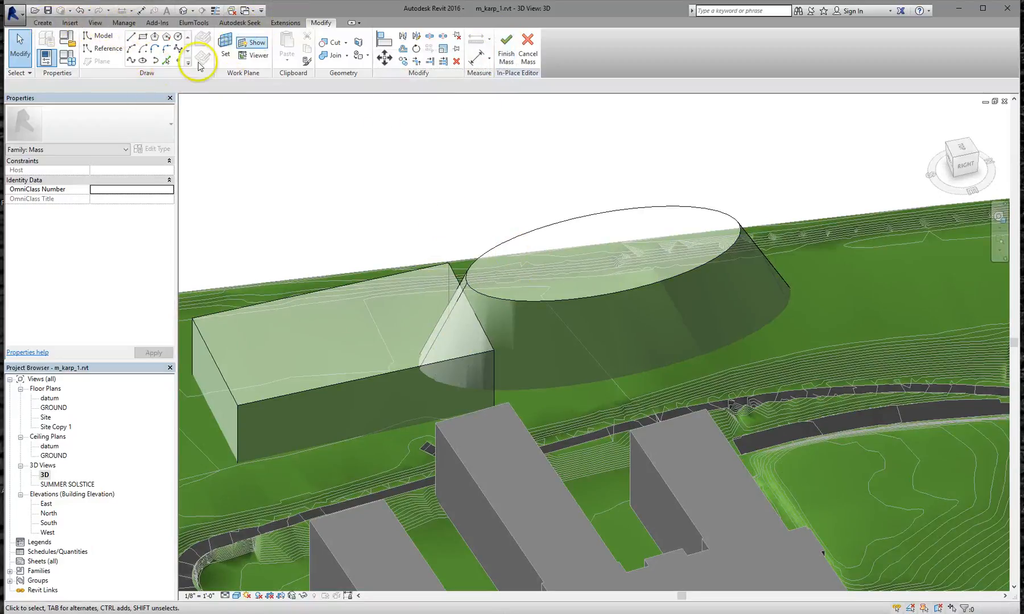
pyautogui.click(294, 24)
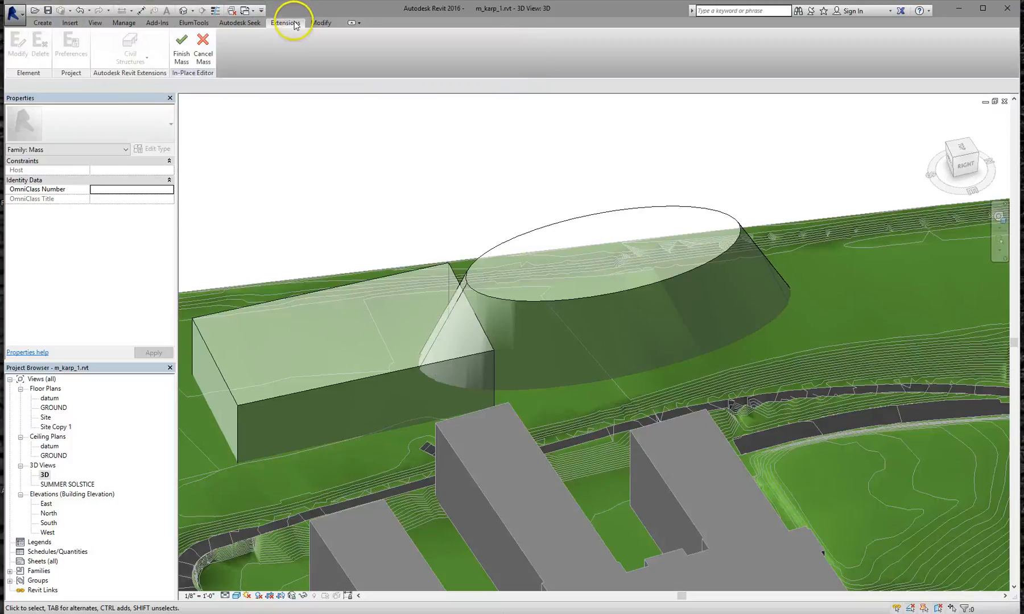
pyautogui.click(320, 23)
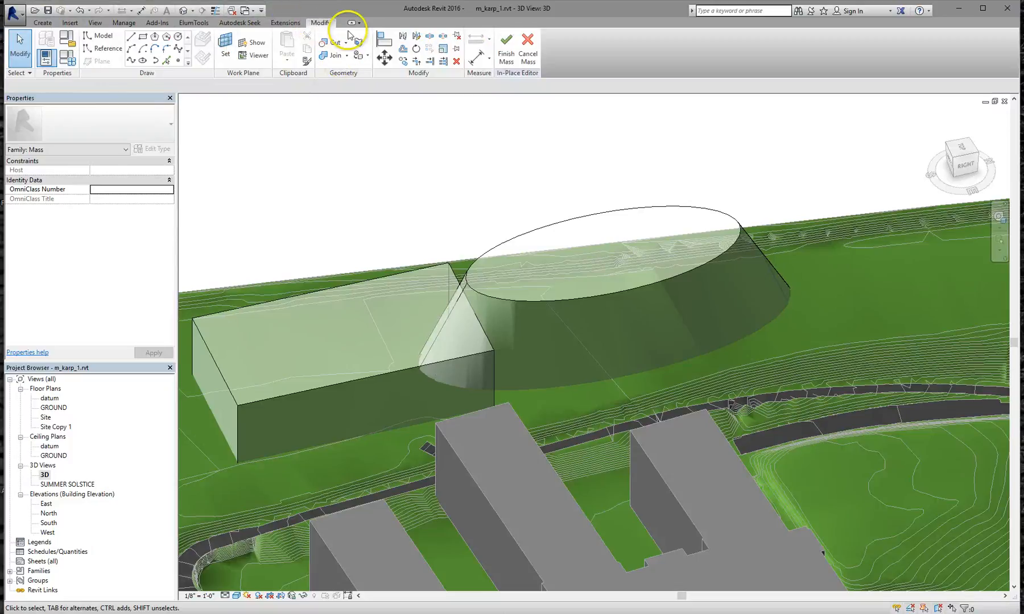
# Join the elliptical cone mass to the box mass
pyautogui.click(335, 54)
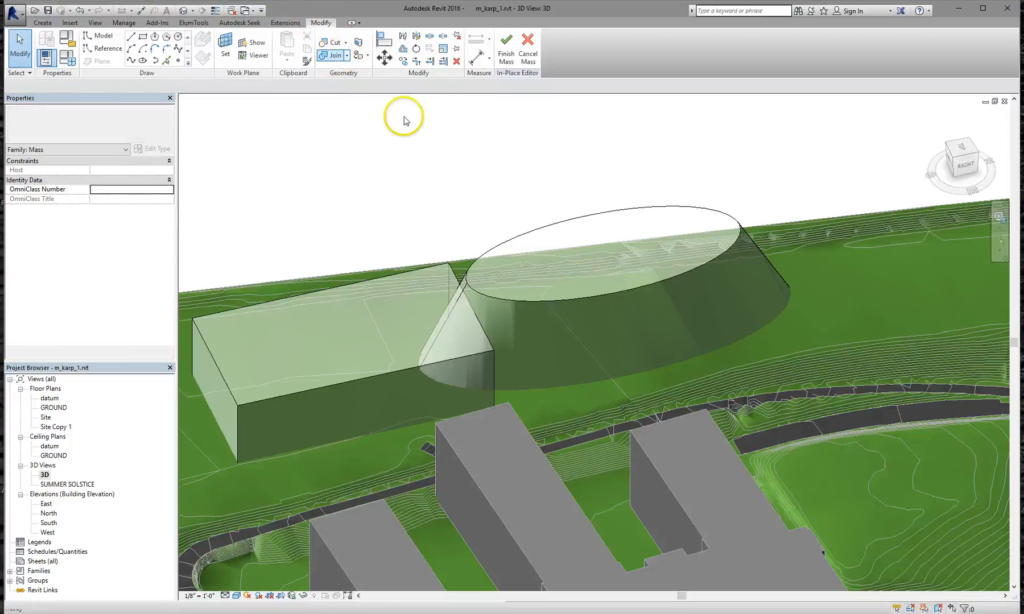
pyautogui.click(517, 307)
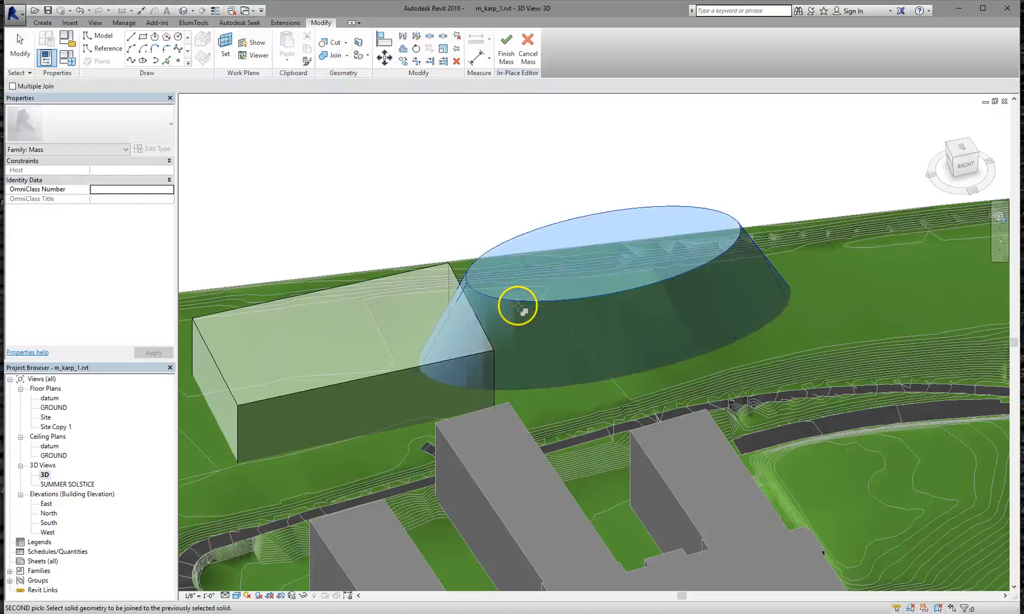
pyautogui.click(436, 264)
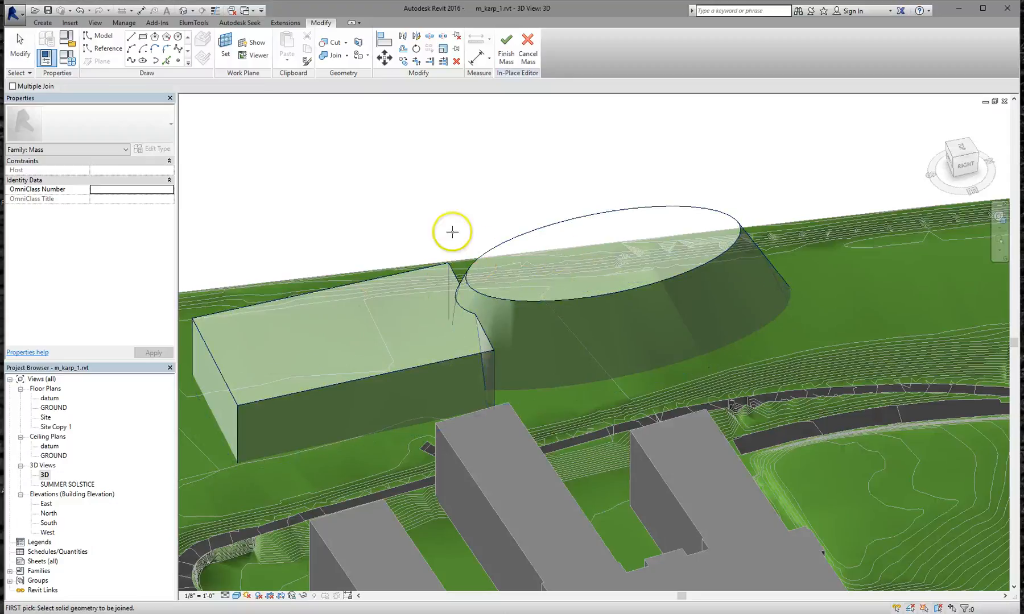
# Unjoin the elliptical mass from the box mass so they stay separate solids
pyautogui.click(347, 56)
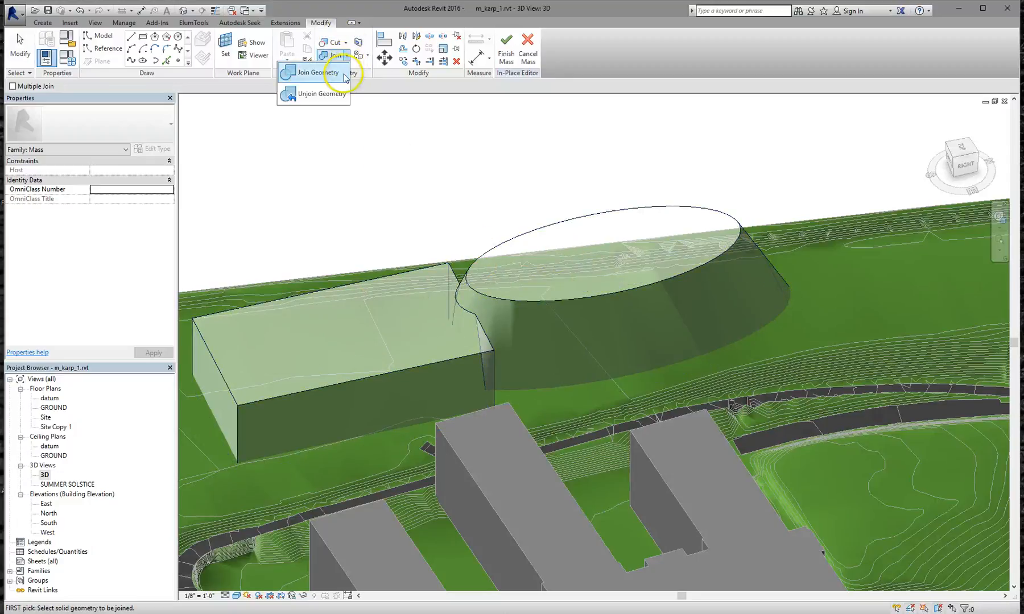
pyautogui.click(335, 95)
pyautogui.click(493, 242)
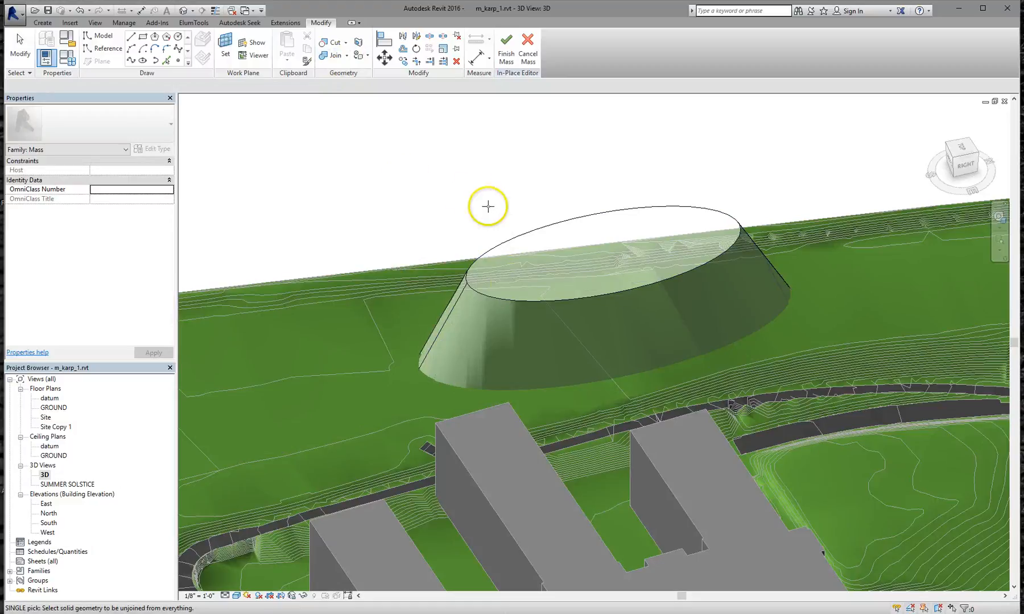
pyautogui.click(445, 281)
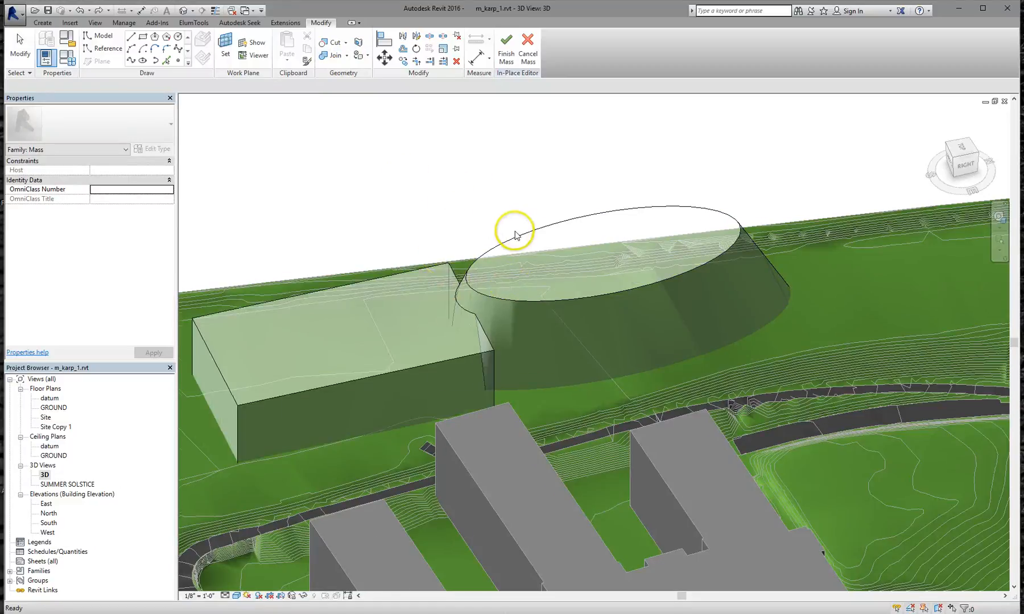
pyautogui.keyDown('shift'); pyautogui.moveTo(515, 235); pyautogui.dragTo(489, 279, button='middle'); pyautogui.keyUp('shift')
pyautogui.keyDown('shift'); pyautogui.moveTo(576, 254); pyautogui.dragTo(660, 162, button='middle'); pyautogui.keyUp('shift')
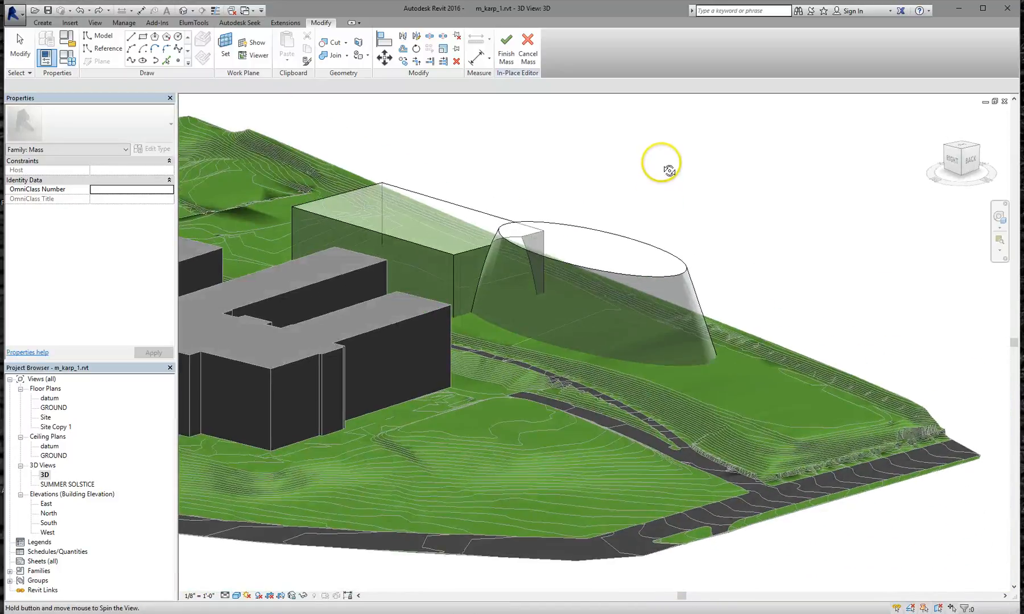
# Unjoin the box mass from all other geometry and end the Unjoin tool
pyautogui.keyDown('shift'); pyautogui.moveTo(697, 198); pyautogui.dragTo(693, 207, button='middle'); pyautogui.keyUp('shift')
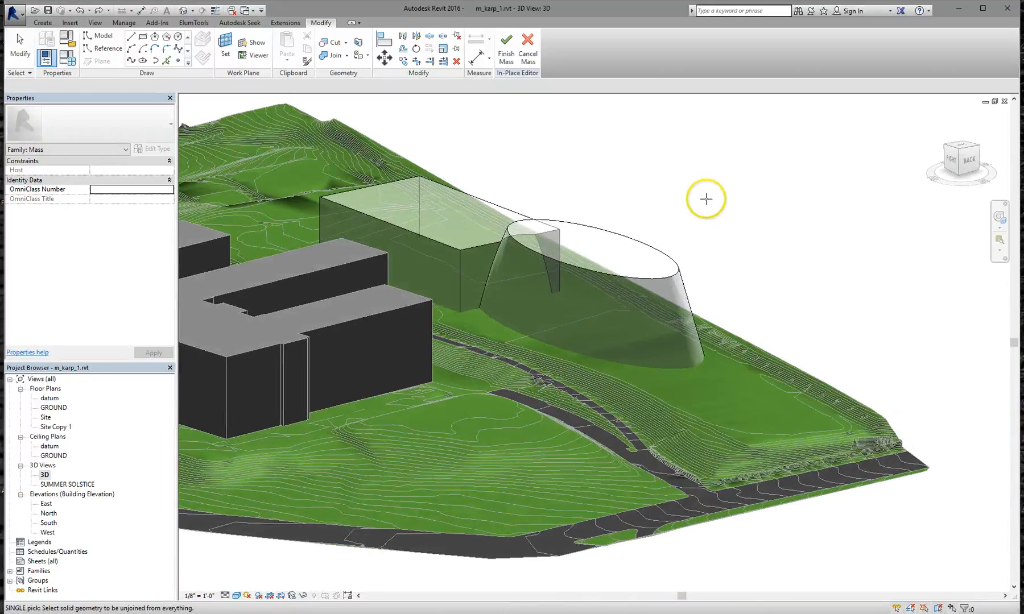
pyautogui.scroll(-2, 729, 211)
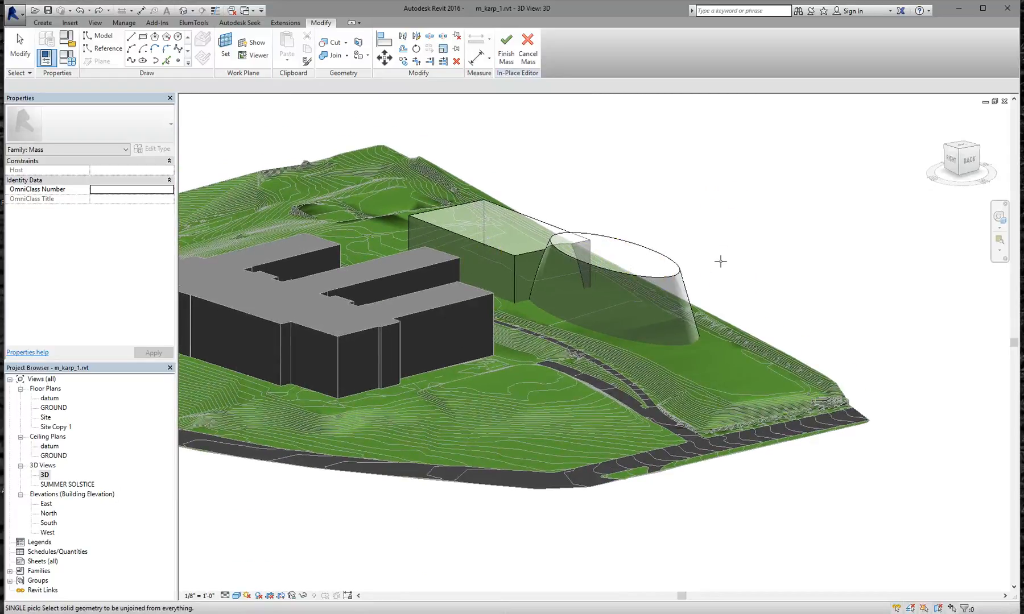
pyautogui.click(507, 252)
pyautogui.press('Escape')
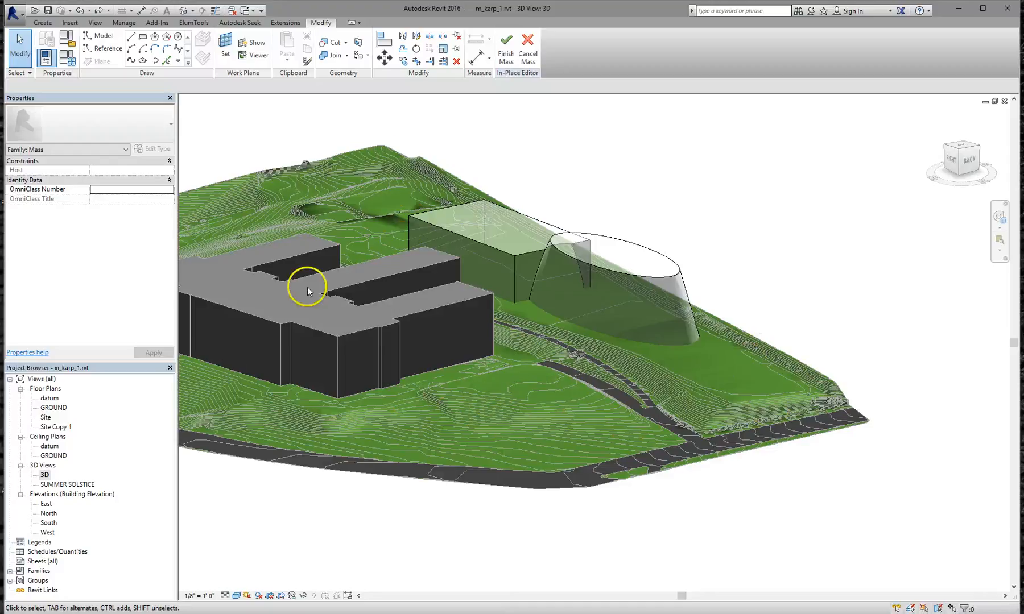
# Close the in-place mass editor with Finish Mass, keeping both masses in the model
pyautogui.click(49, 476)
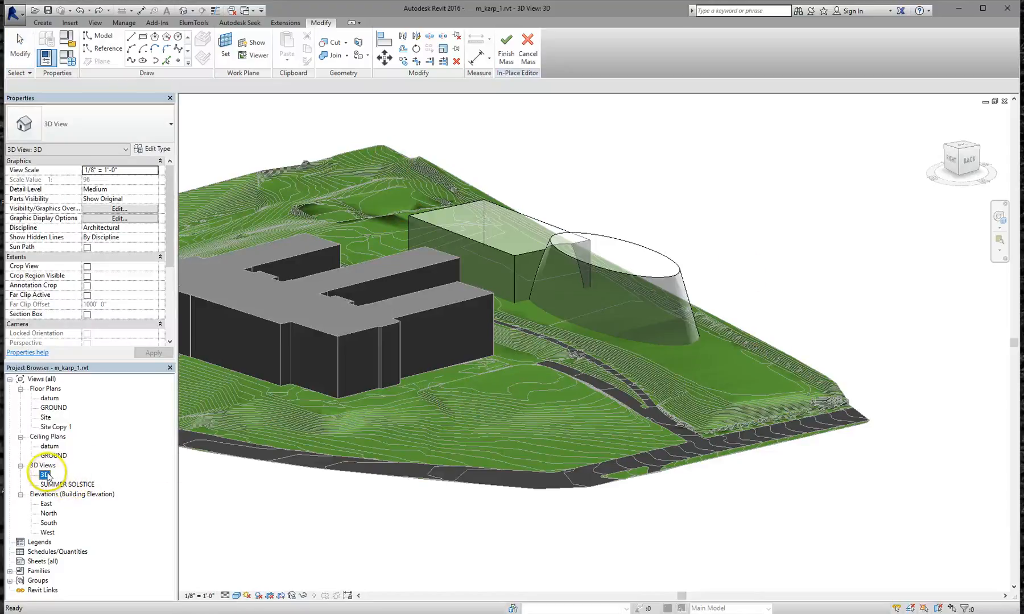
pyautogui.rightClick(48, 475)
pyautogui.moveTo(93, 340)
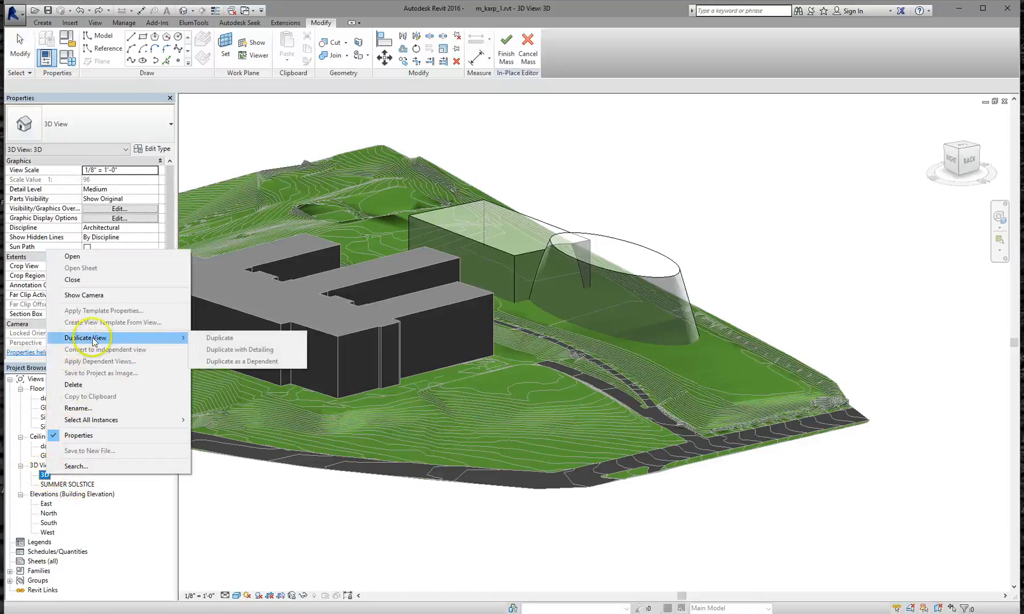
pyautogui.click(303, 503)
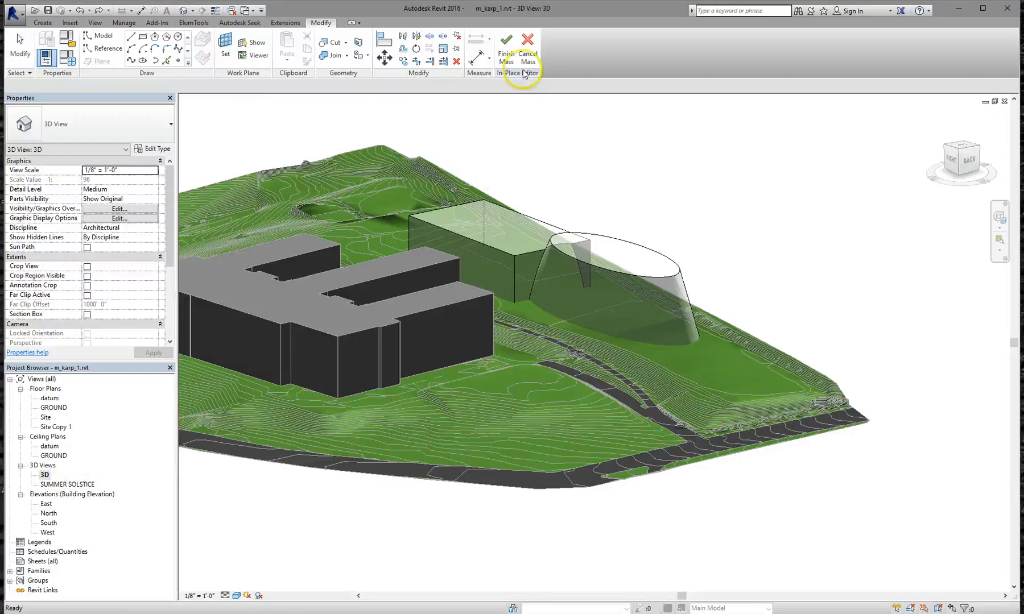
pyautogui.click(506, 46)
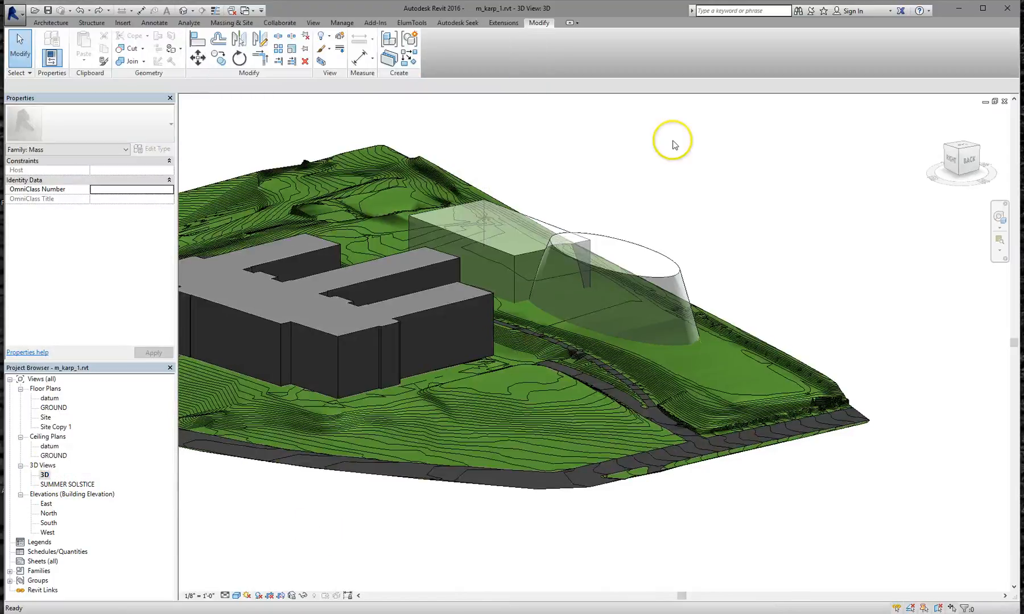
pyautogui.click(46, 475)
# Duplicate the 3D view as an independent copy, 3D Copy 1
pyautogui.rightClick(46, 476)
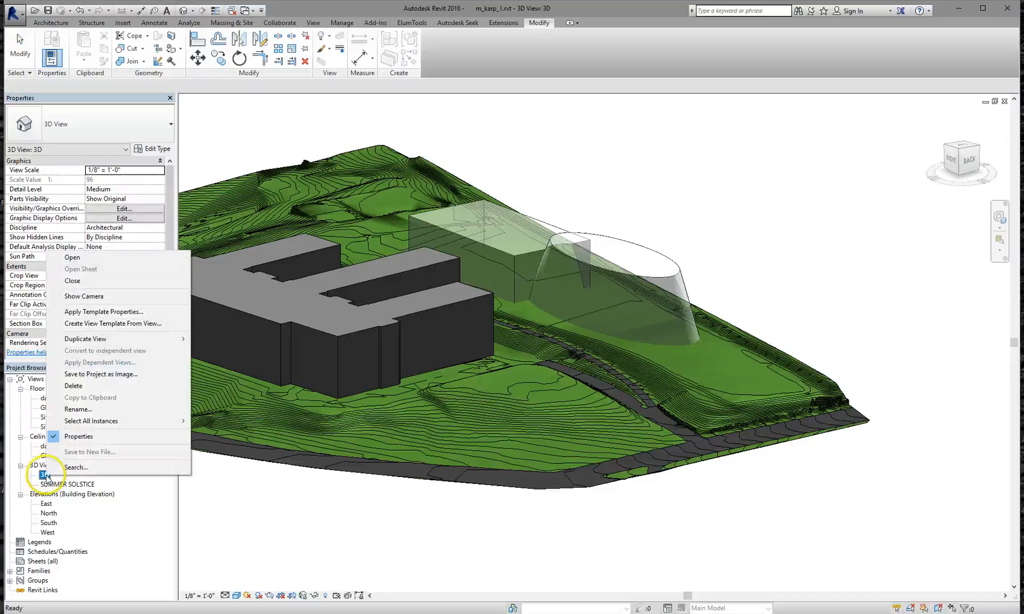
pyautogui.moveTo(130, 346)
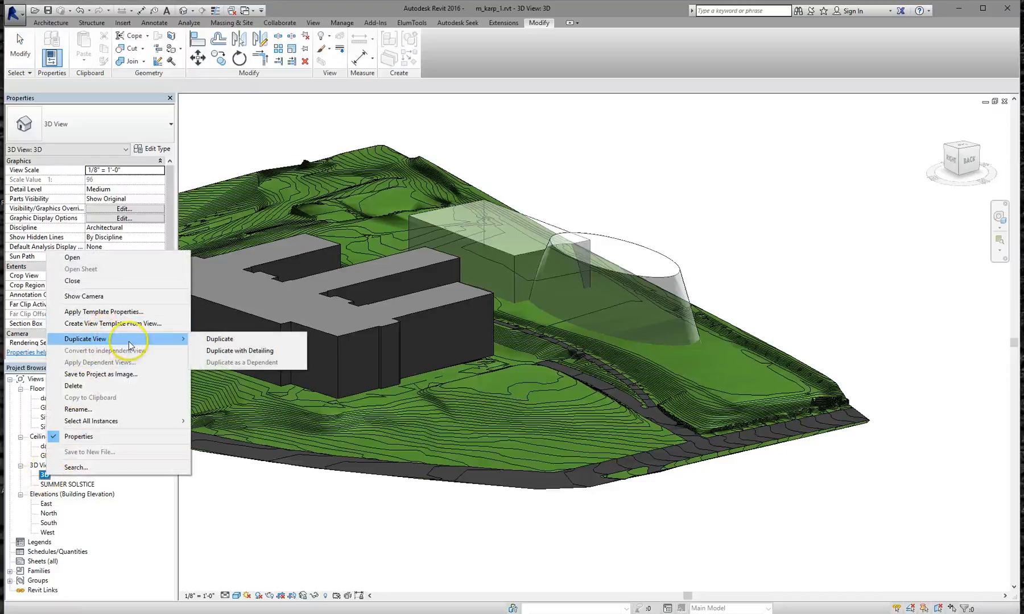
pyautogui.click(209, 341)
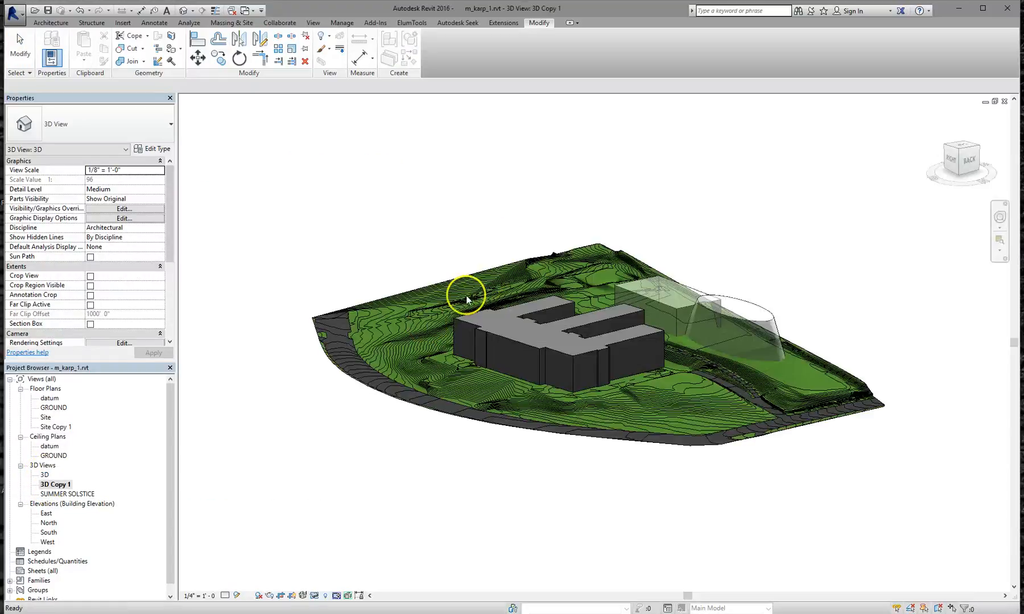
pyautogui.scroll(3, 693, 351)
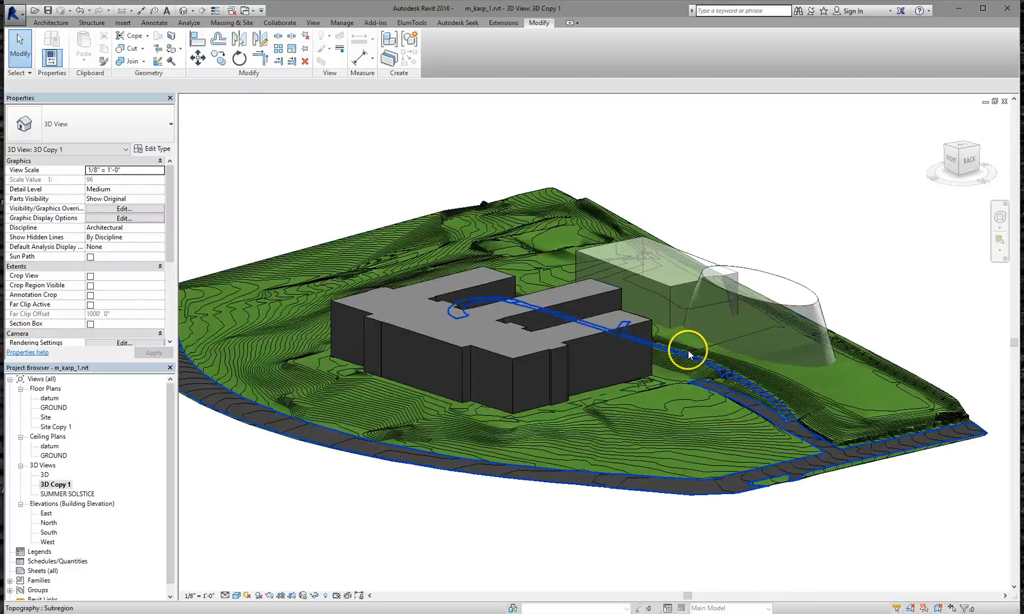
# Rename 3D Copy 1 to '3D NO TOPO' and bring up its visibility overrides
pyautogui.rightClick(63, 485)
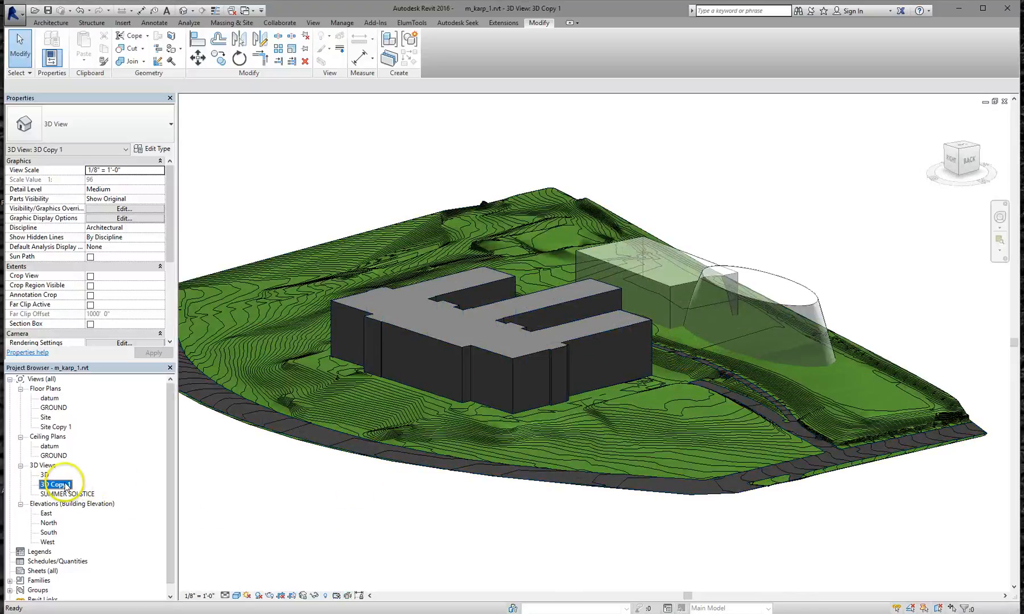
pyautogui.click(98, 417)
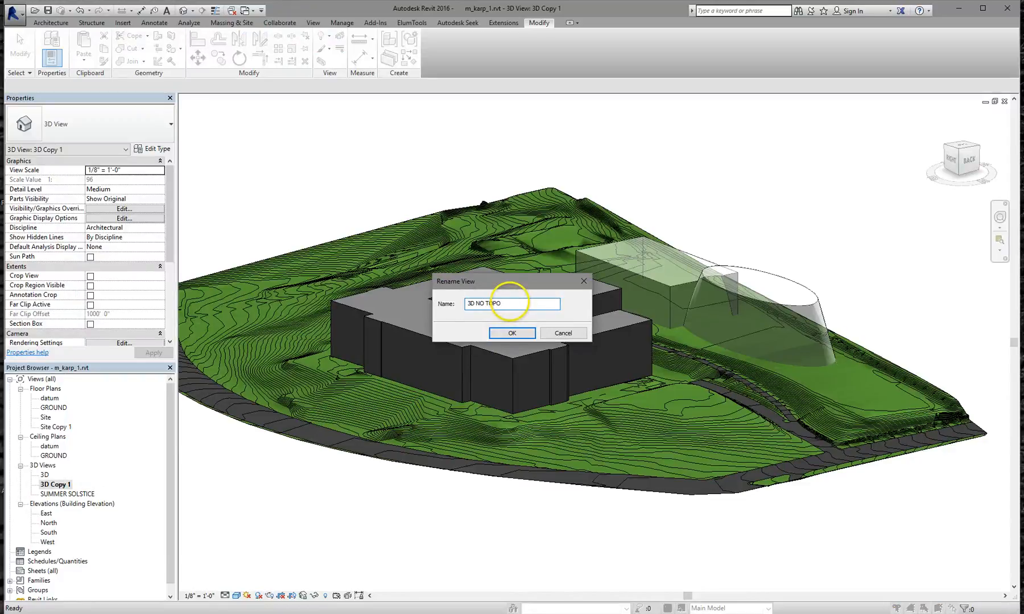
pyautogui.press('Return')
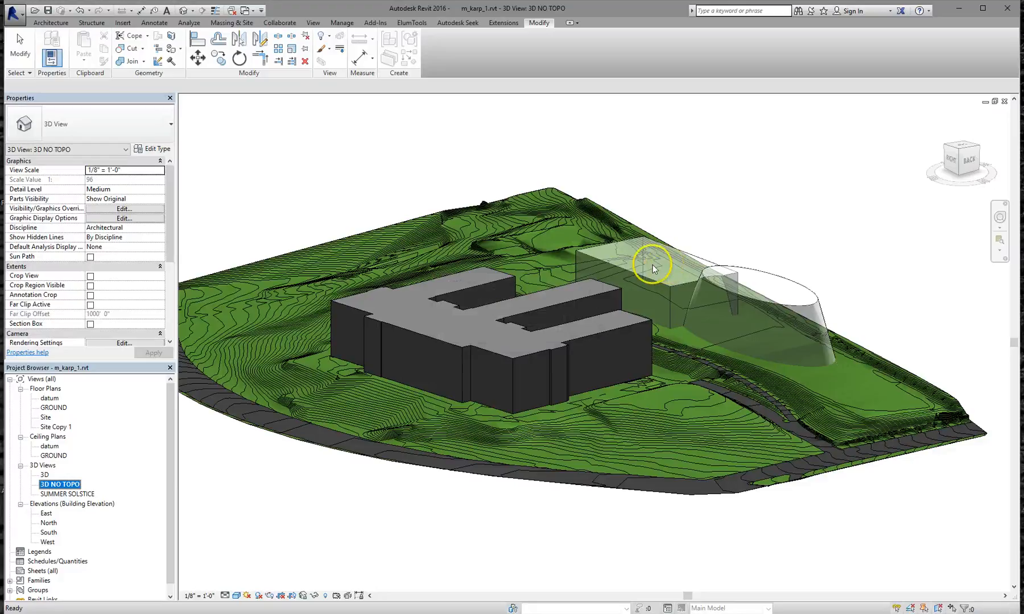
pyautogui.click(340, 189)
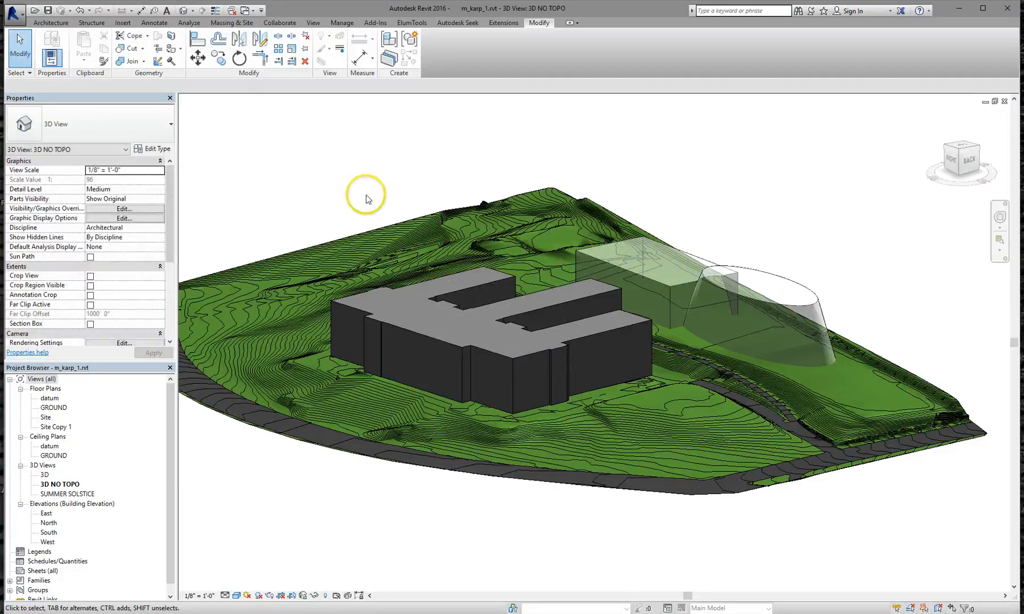
pyautogui.press('v')
pyautogui.press('v')
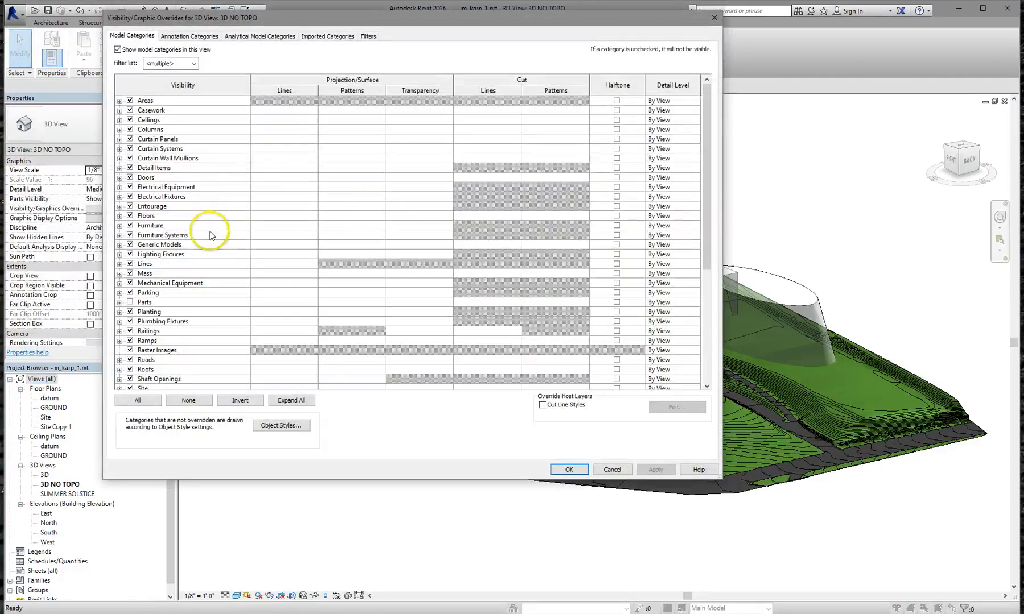
# Uncheck Topography in Visibility/Graphics for the 3D NO TOPO view
pyautogui.click(612, 469)
pyautogui.click(312, 22)
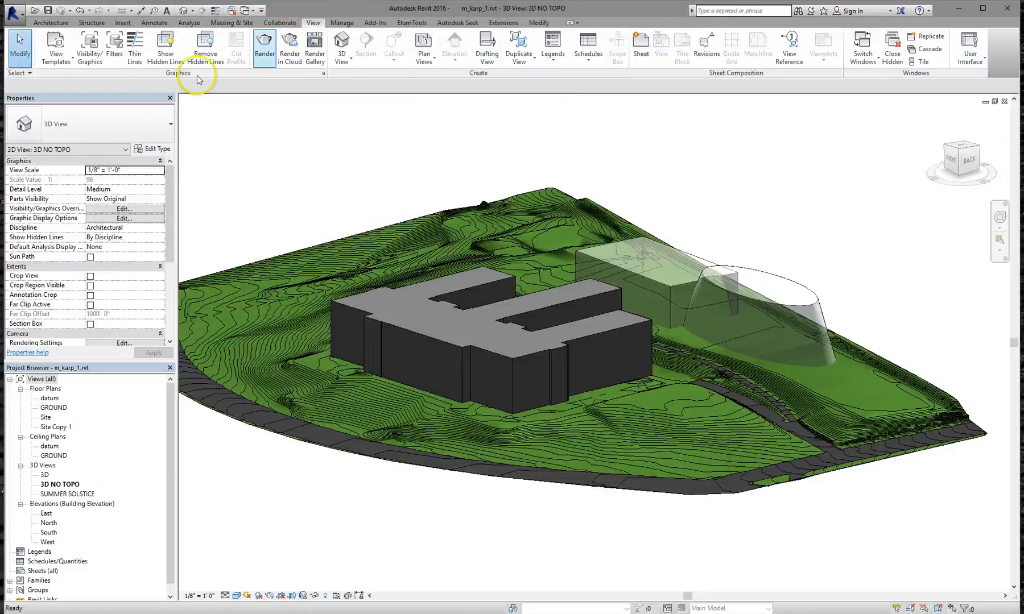
pyautogui.click(88, 46)
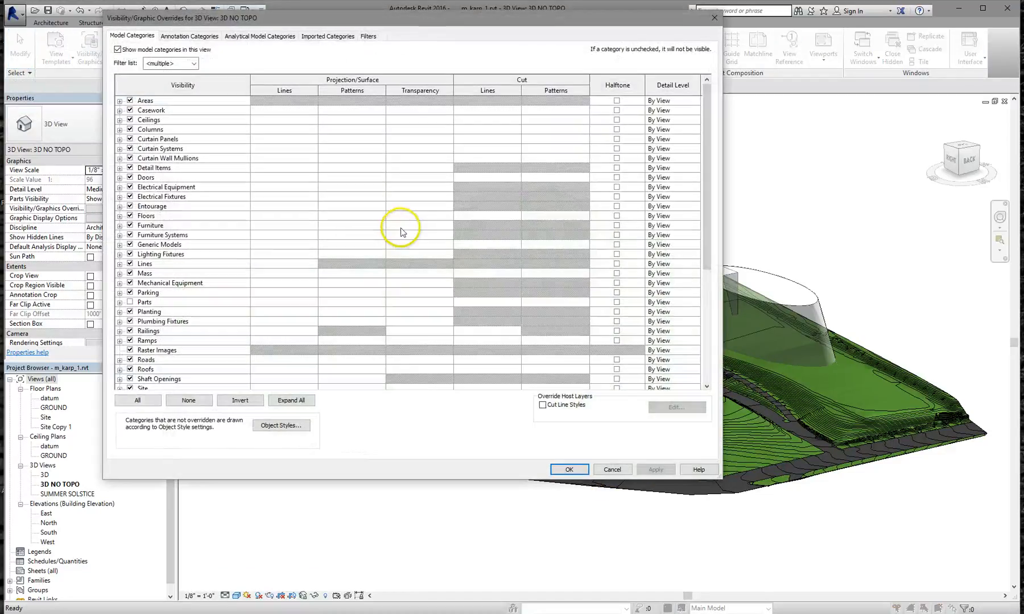
pyautogui.scroll(-7, 232, 301)
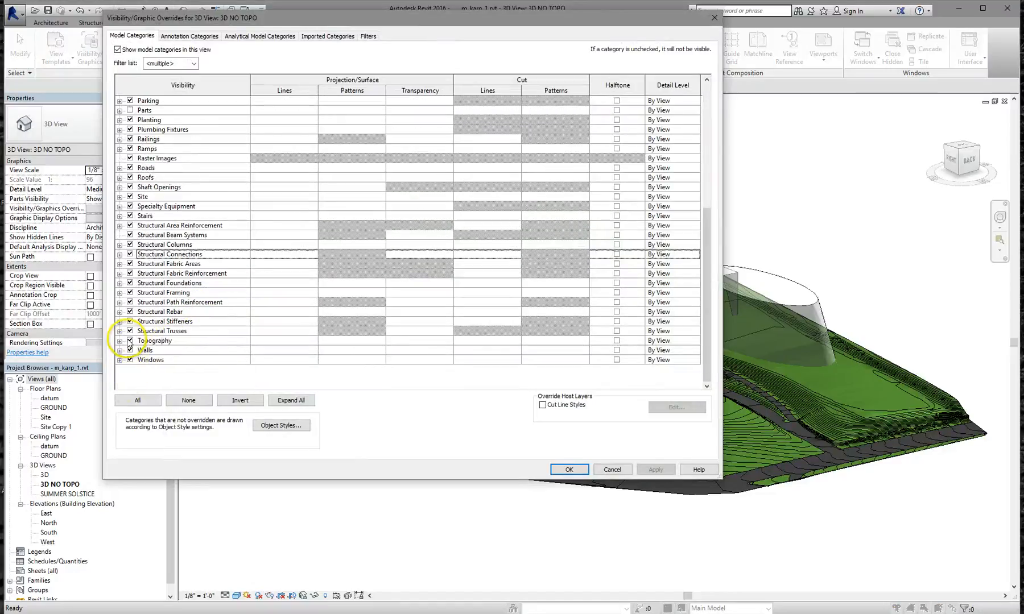
pyautogui.click(129, 341)
pyautogui.click(570, 469)
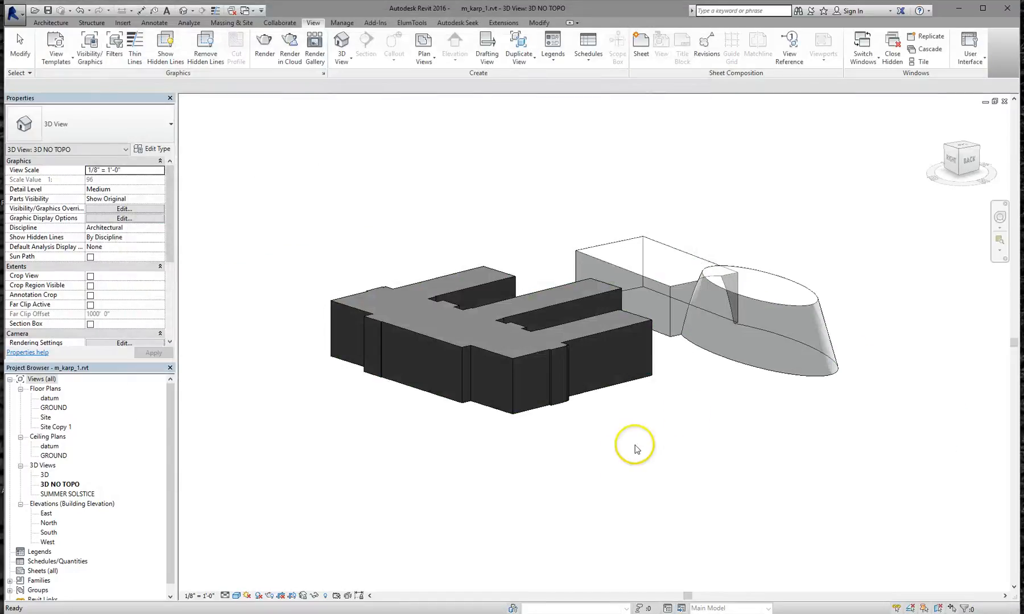
pyautogui.scroll(2, 672, 358)
pyautogui.keyDown('shift'); pyautogui.moveTo(660, 354); pyautogui.dragTo(744, 442, button='middle'); pyautogui.keyUp('shift')
pyautogui.scroll(-4, 690, 410)
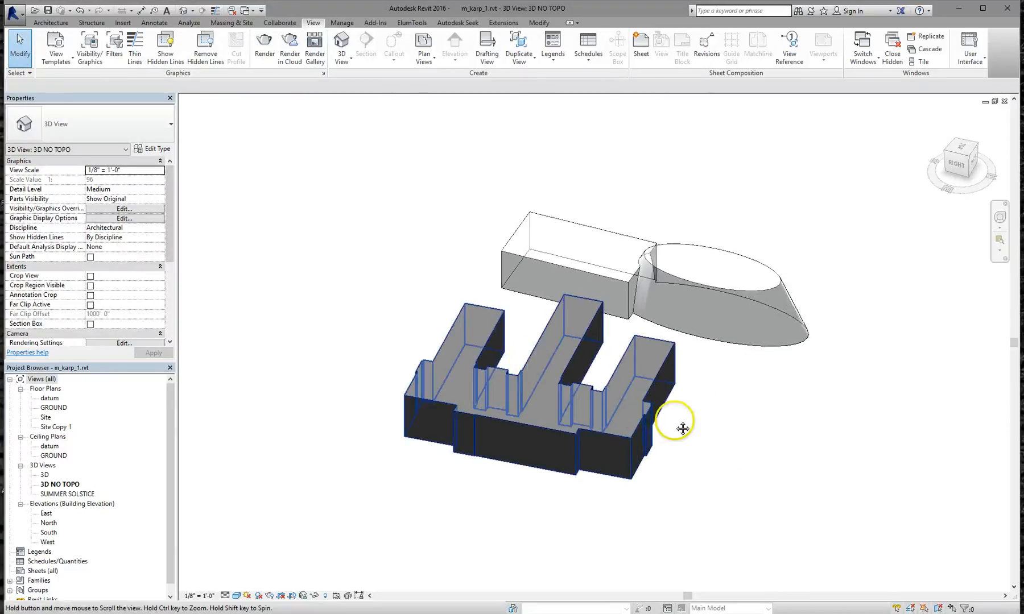
pyautogui.keyDown('shift'); pyautogui.moveTo(669, 422); pyautogui.dragTo(590, 378, button='middle'); pyautogui.keyUp('shift')
pyautogui.keyDown('shift'); pyautogui.moveTo(651, 417); pyautogui.dragTo(670, 393, button='middle'); pyautogui.keyUp('shift')
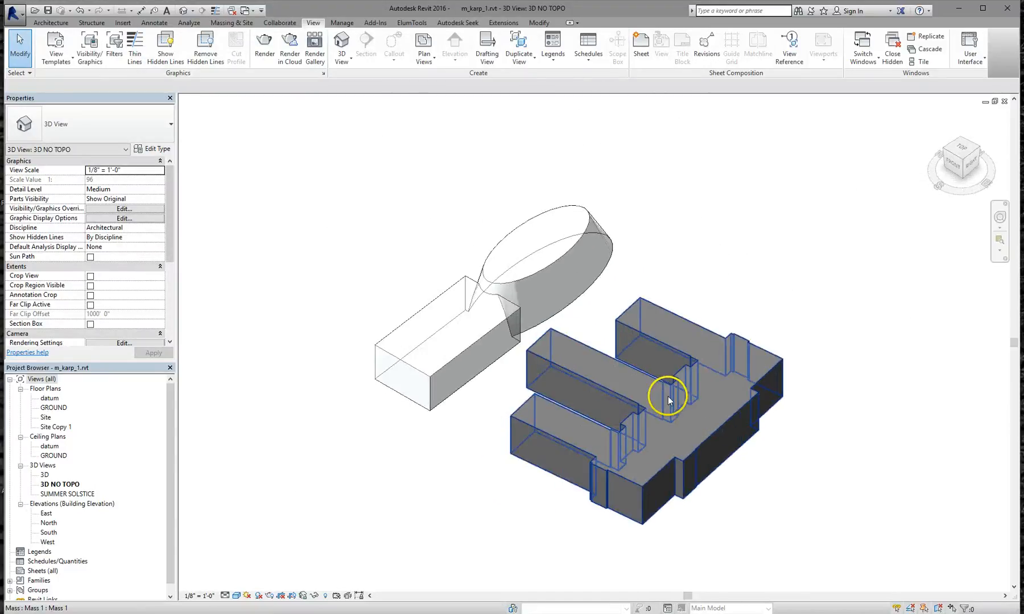
pyautogui.scroll(3, 449, 354)
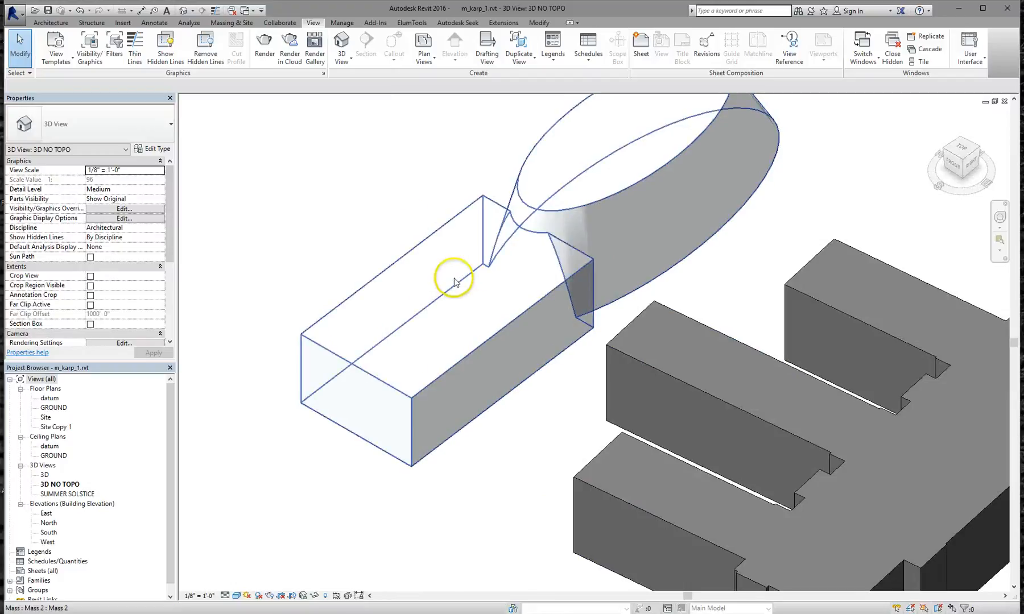
pyautogui.scroll(-3, 495, 298)
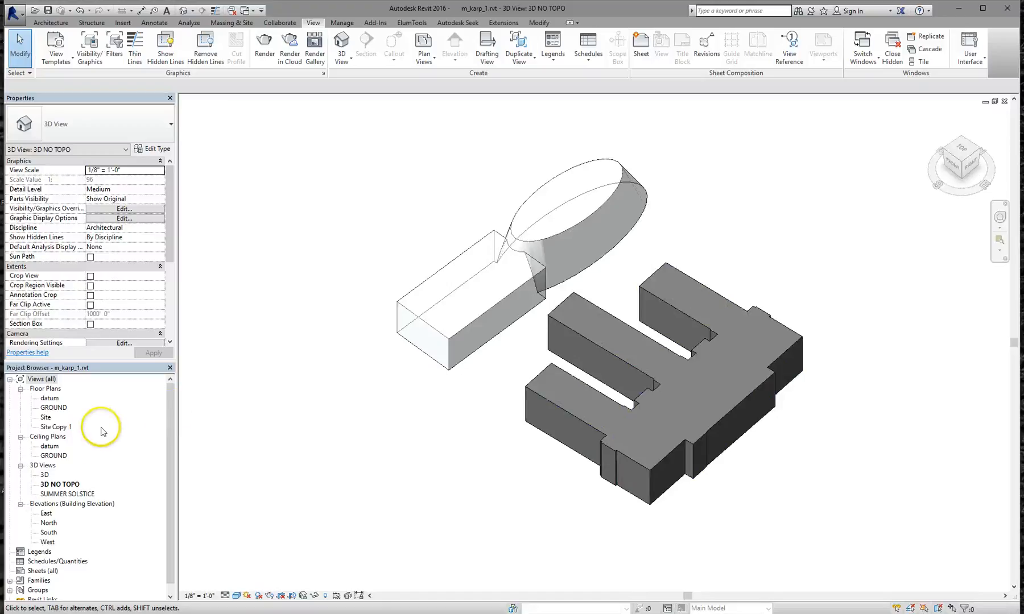
pyautogui.doubleClick(45, 476)
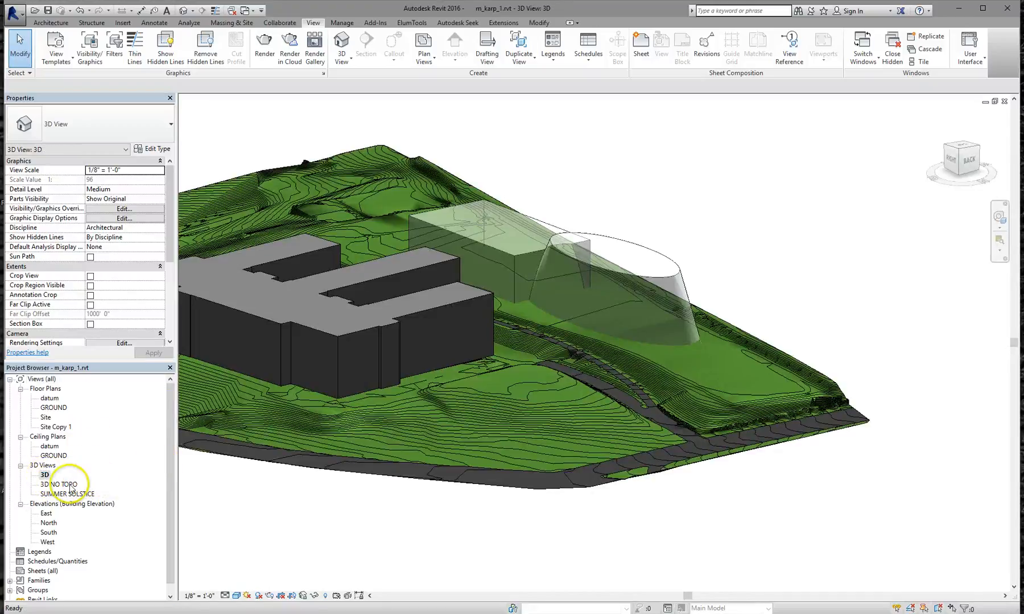
pyautogui.doubleClick(70, 485)
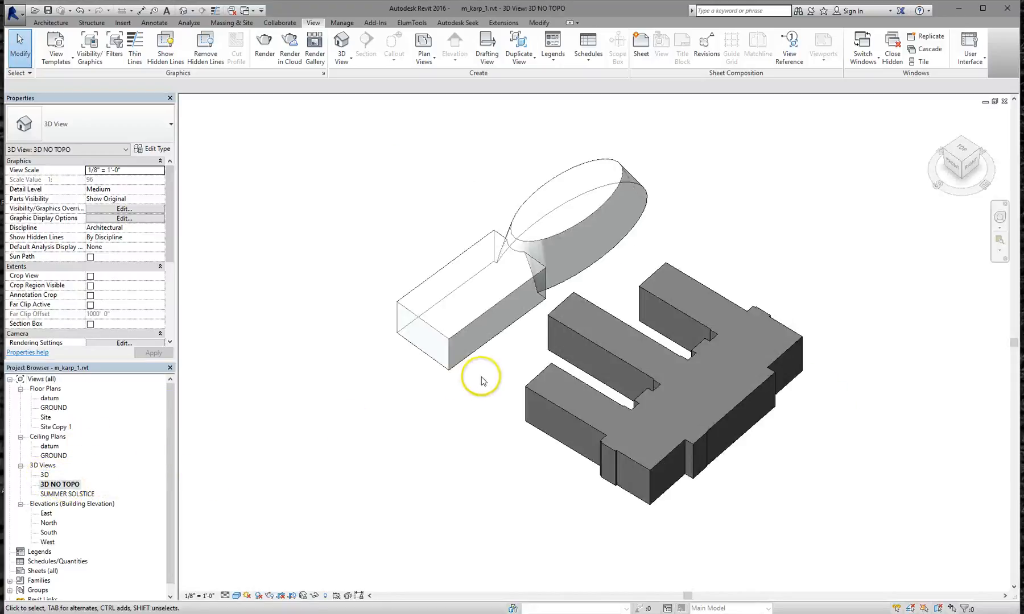
pyautogui.scroll(-1, 481, 381)
pyautogui.moveTo(493, 393); pyautogui.dragTo(502, 414, button='middle')
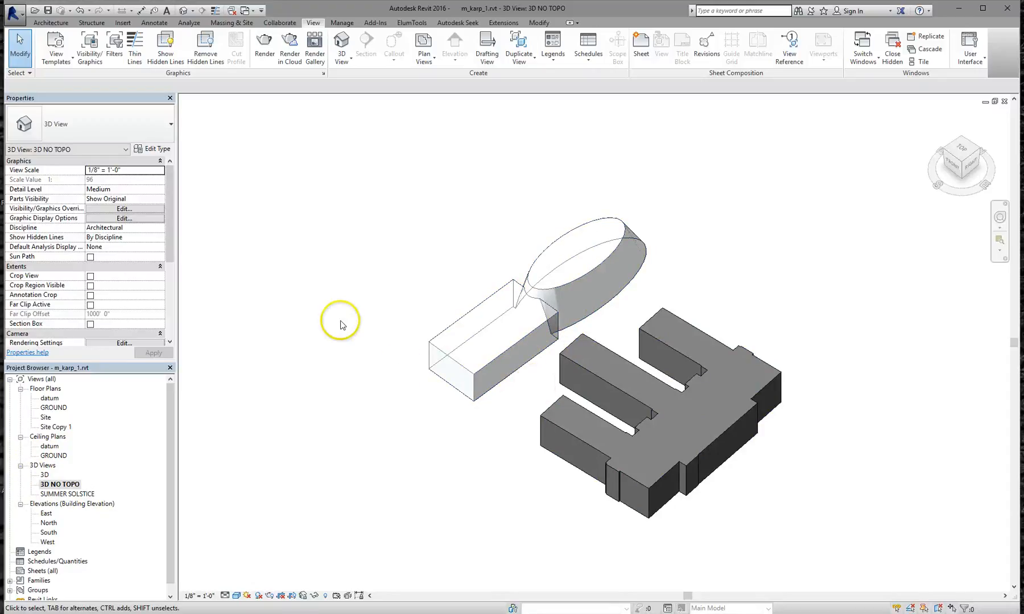
# In the original 3D view, isolate the selected building mass with Temporary Hide/Isolate
pyautogui.doubleClick(44, 476)
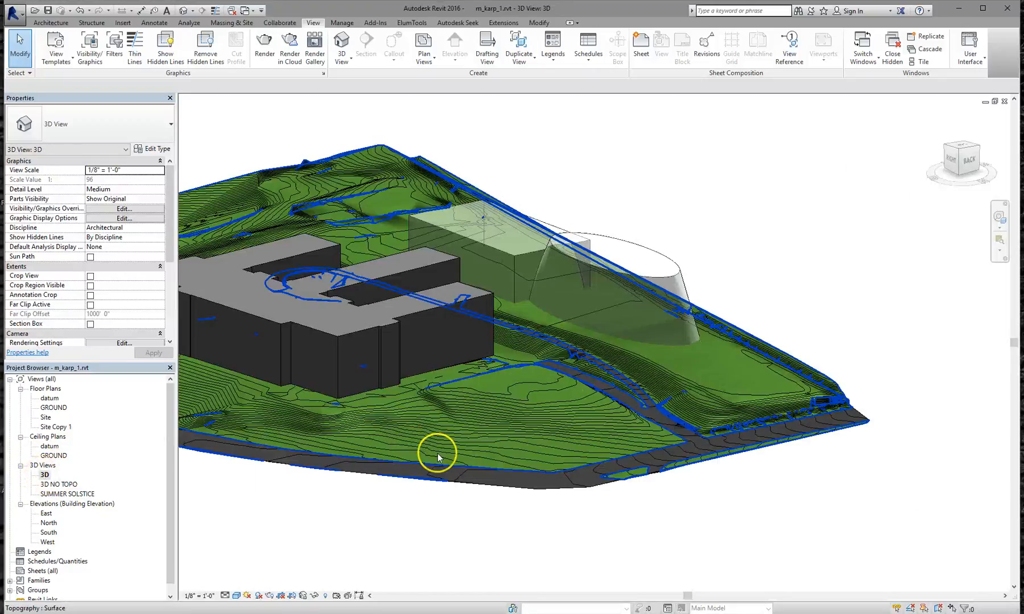
pyautogui.moveTo(613, 391); pyautogui.dragTo(702, 392, button='middle')
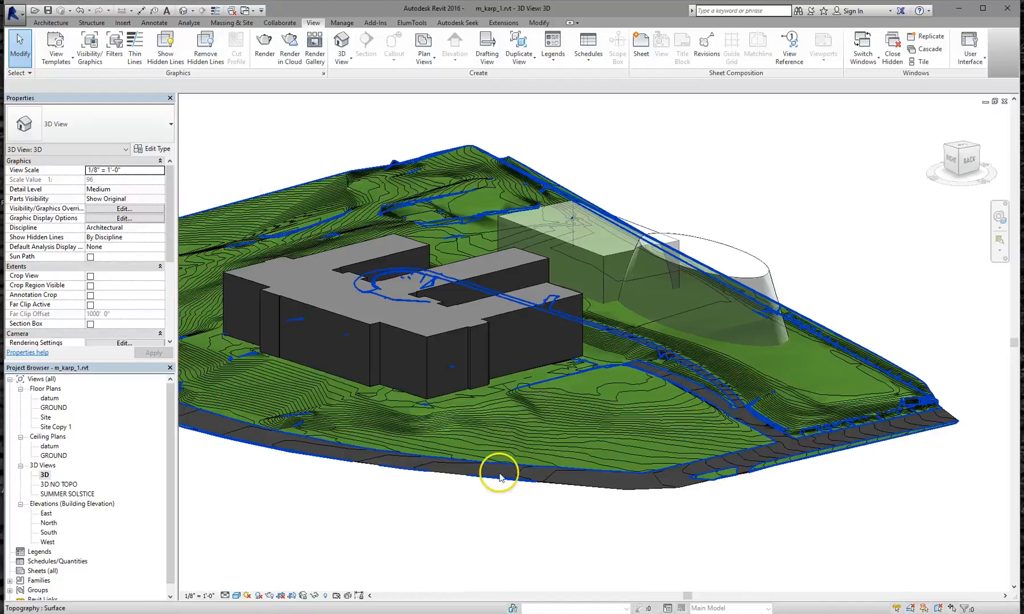
pyautogui.scroll(1, 500, 397)
pyautogui.scroll(1, 500, 396)
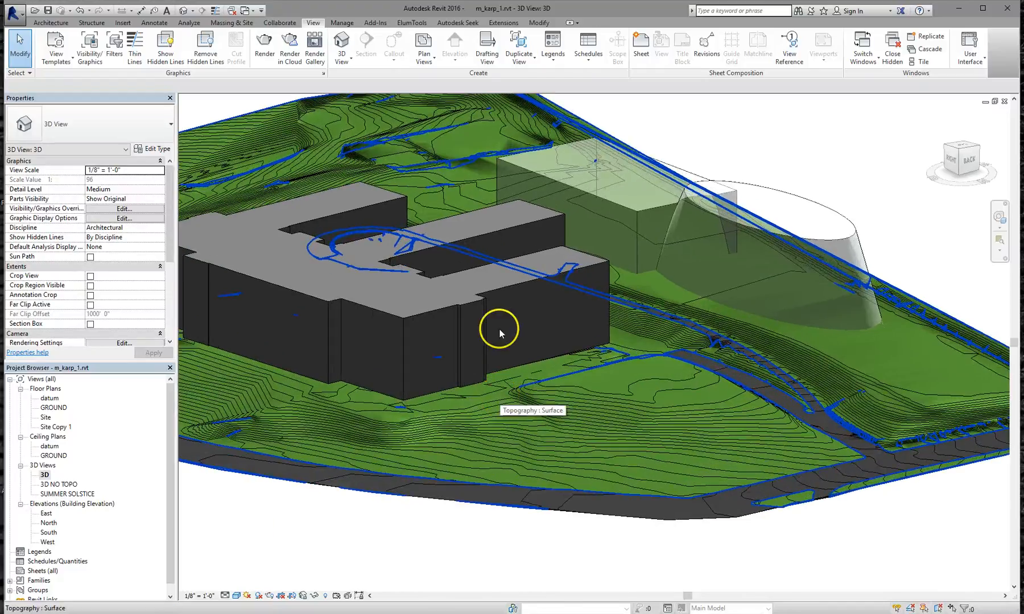
pyautogui.click(514, 289)
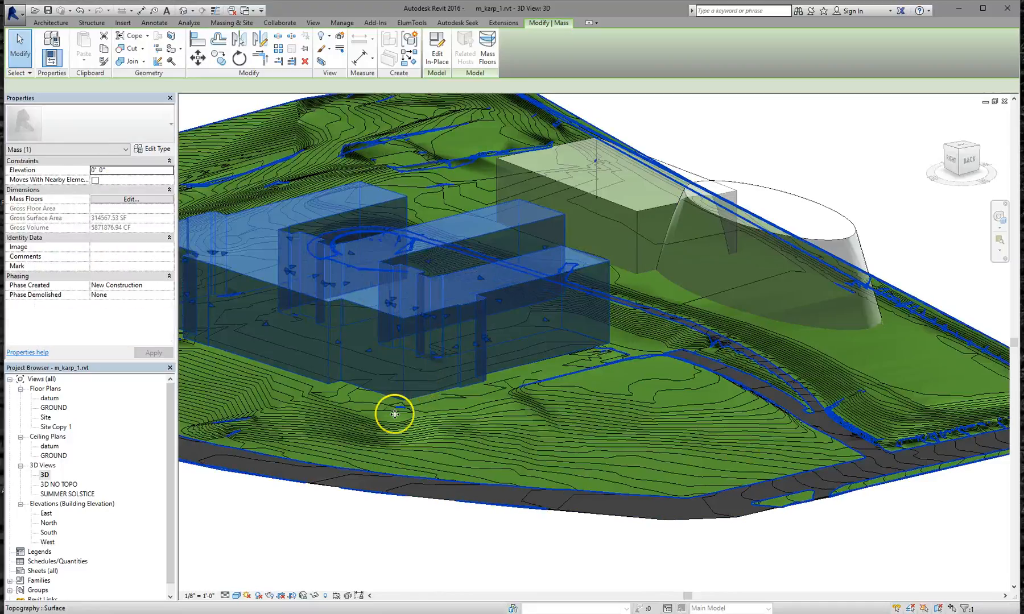
pyautogui.click(316, 597)
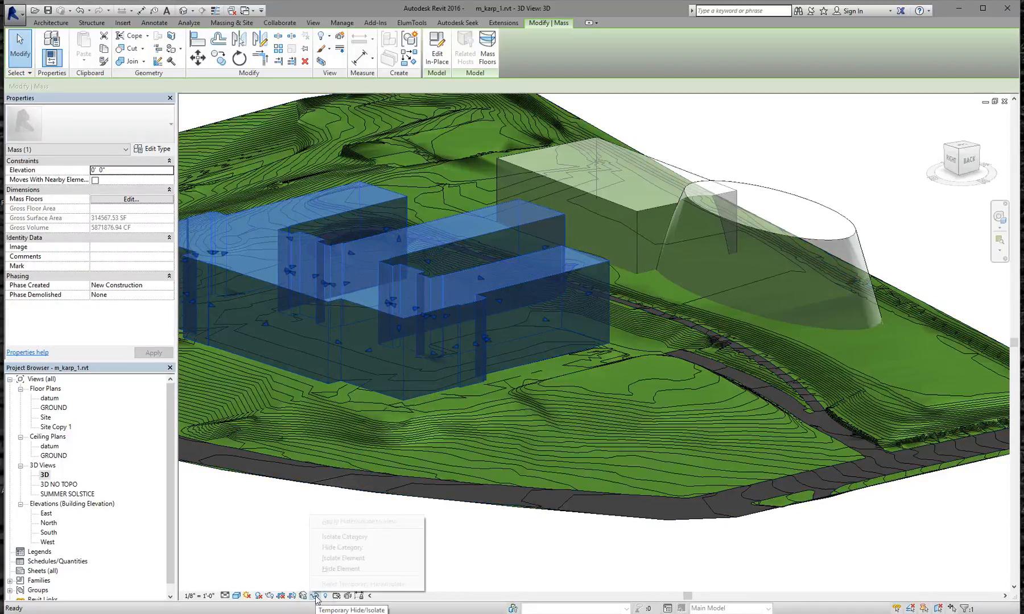
pyautogui.click(343, 559)
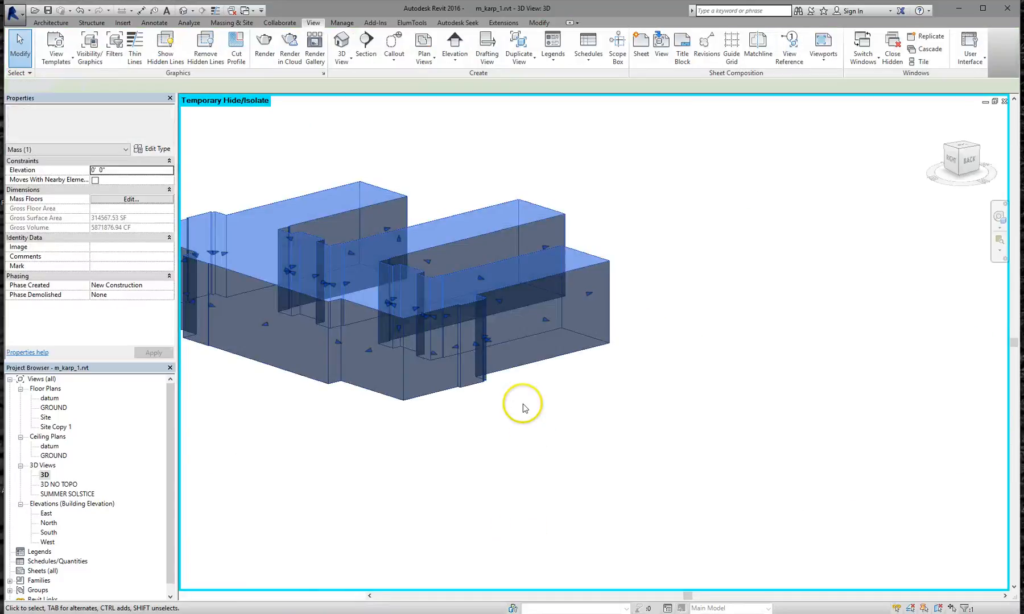
# Center the isolated building mass and orbit to a front-right view
pyautogui.click(523, 405)
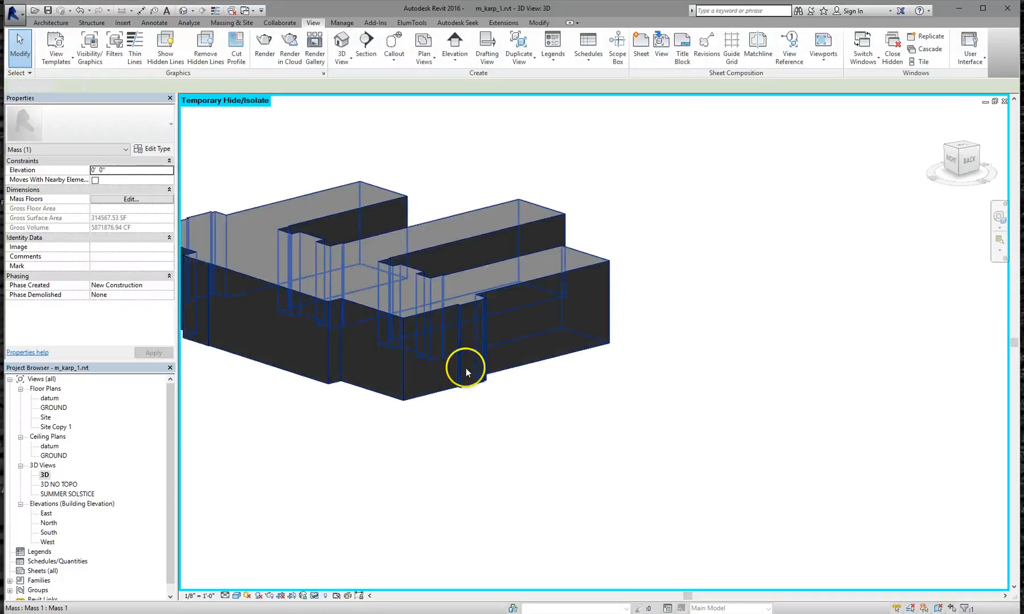
pyautogui.scroll(-1, 466, 367)
pyautogui.moveTo(509, 398); pyautogui.dragTo(621, 438, button='middle')
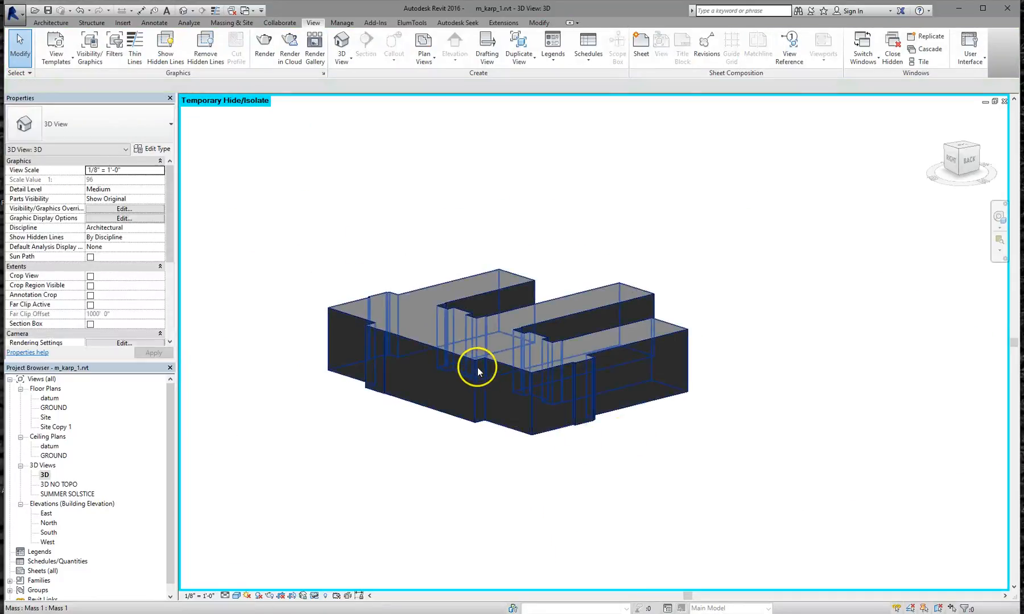
pyautogui.keyDown('shift'); pyautogui.moveTo(560, 402); pyautogui.dragTo(638, 397, button='middle'); pyautogui.keyUp('shift')
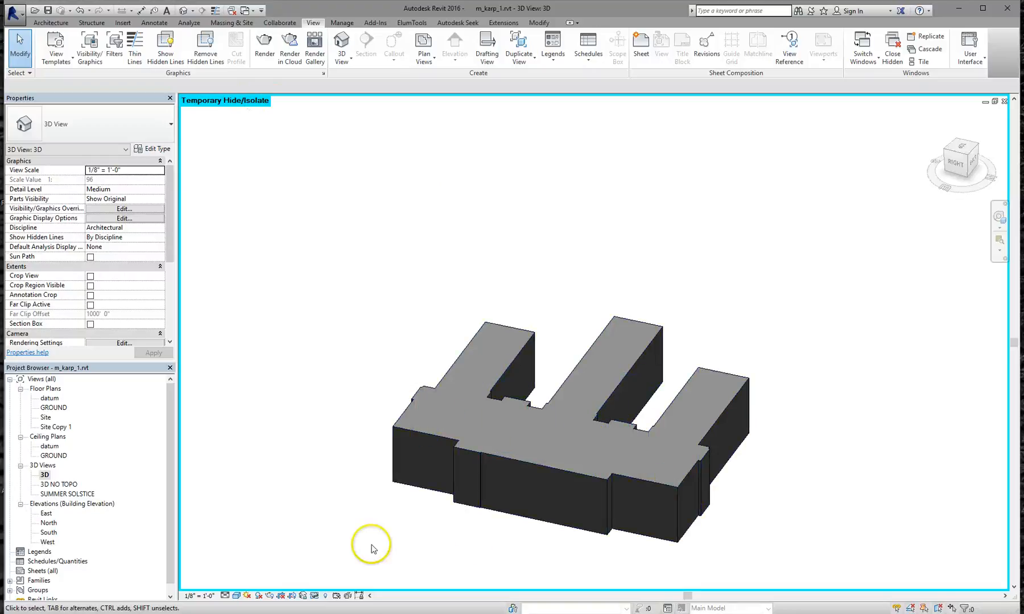
pyautogui.click(314, 595)
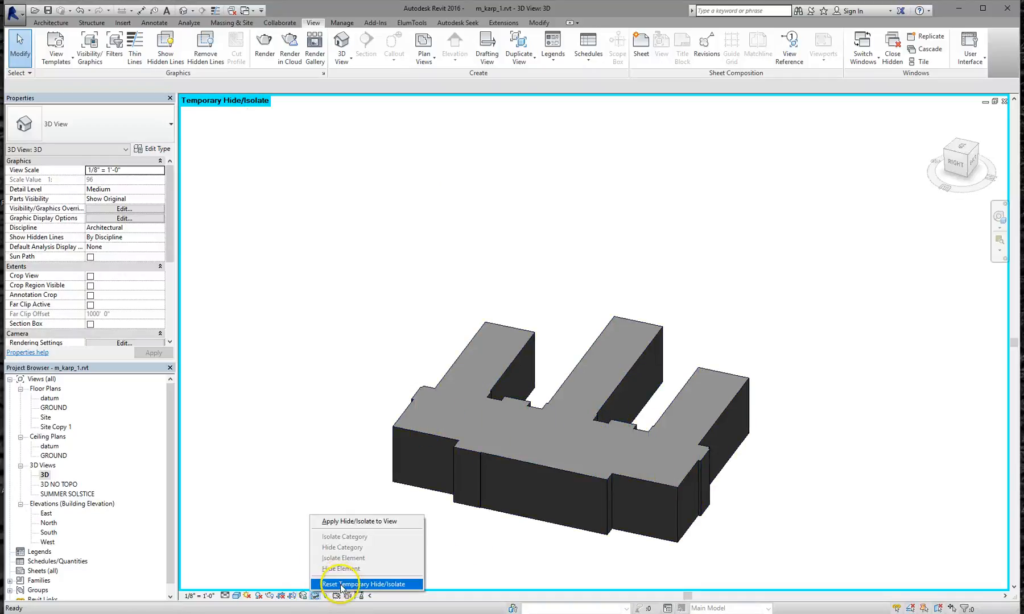
# Reset the view's temporary isolation, save the project, then temporarily hide and restore the topography
pyautogui.click(341, 584)
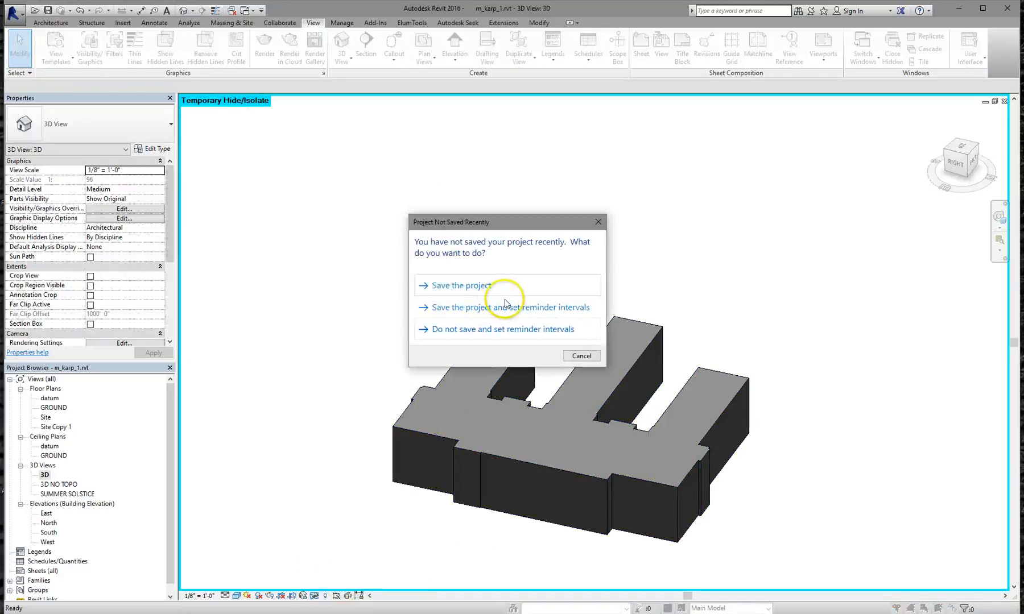
pyautogui.click(468, 294)
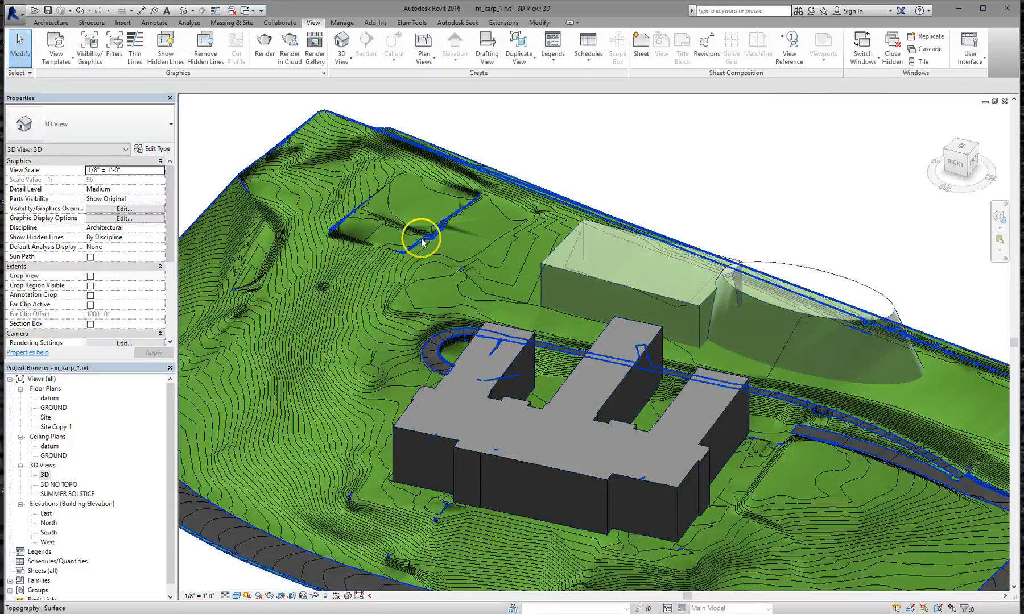
pyautogui.click(421, 238)
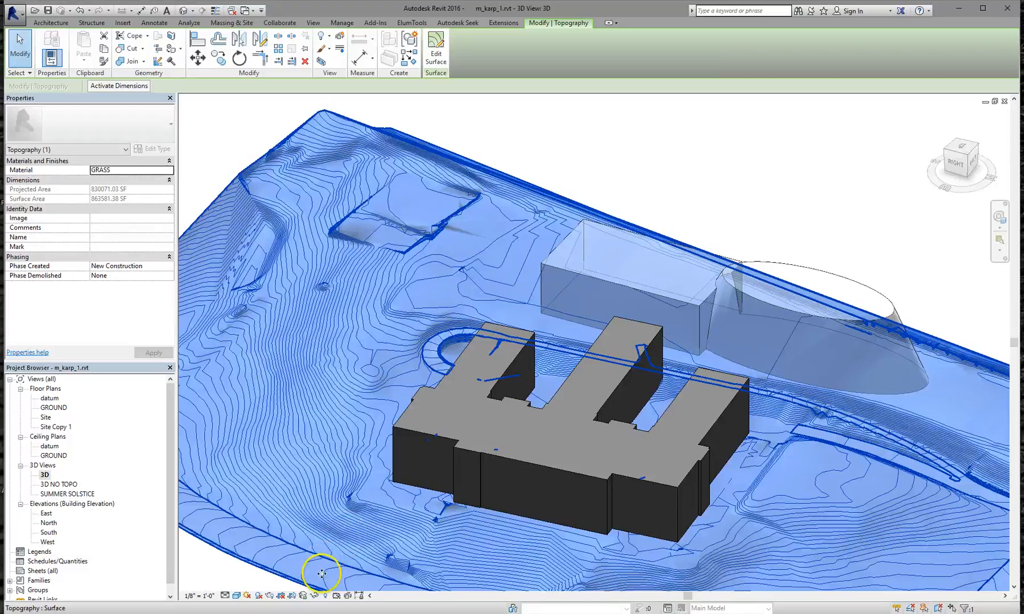
pyautogui.click(314, 596)
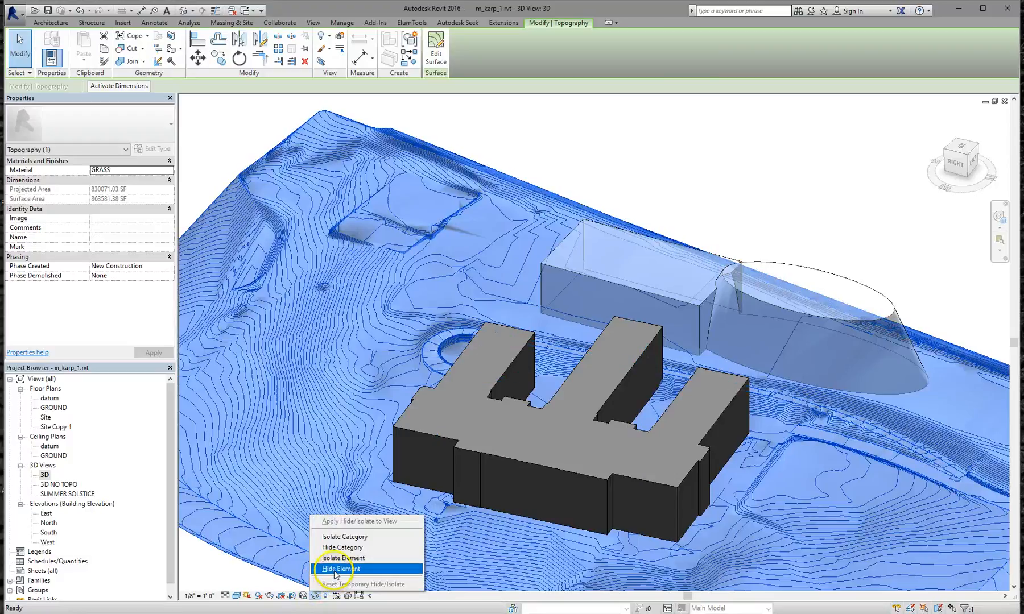
pyautogui.click(340, 568)
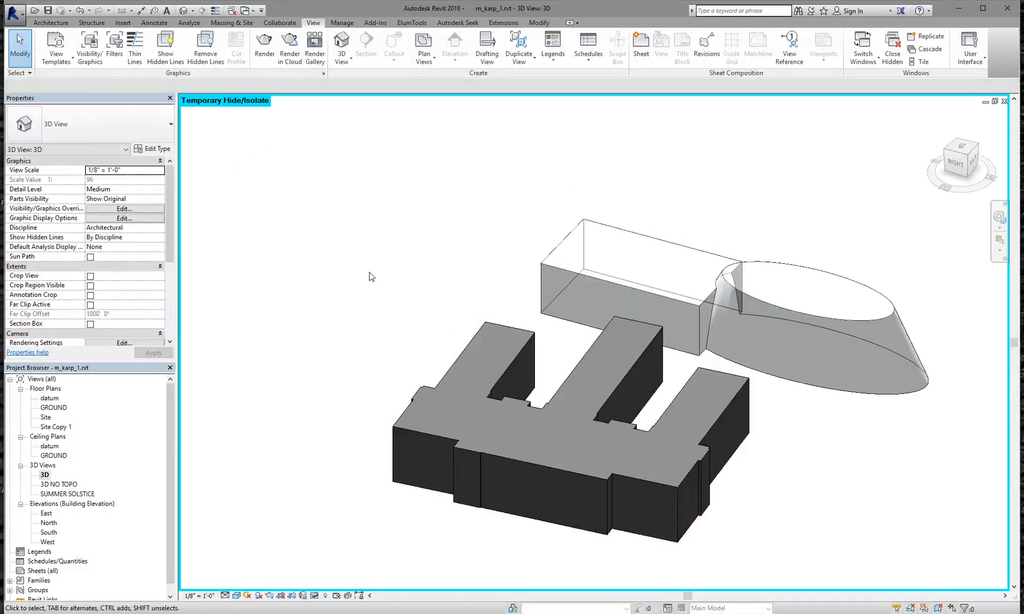
pyautogui.click(314, 595)
pyautogui.click(350, 584)
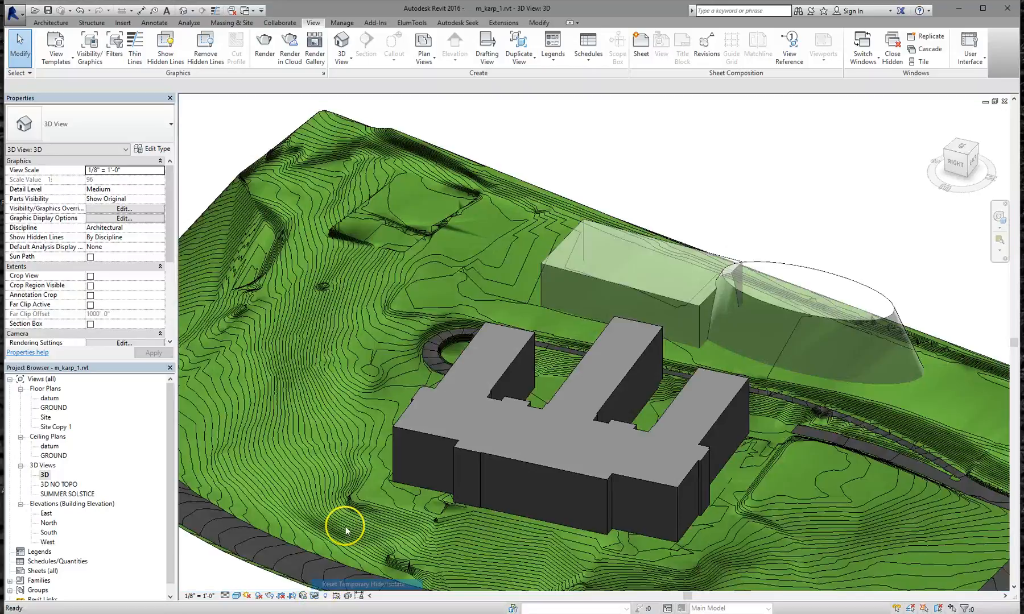
pyautogui.click(450, 270)
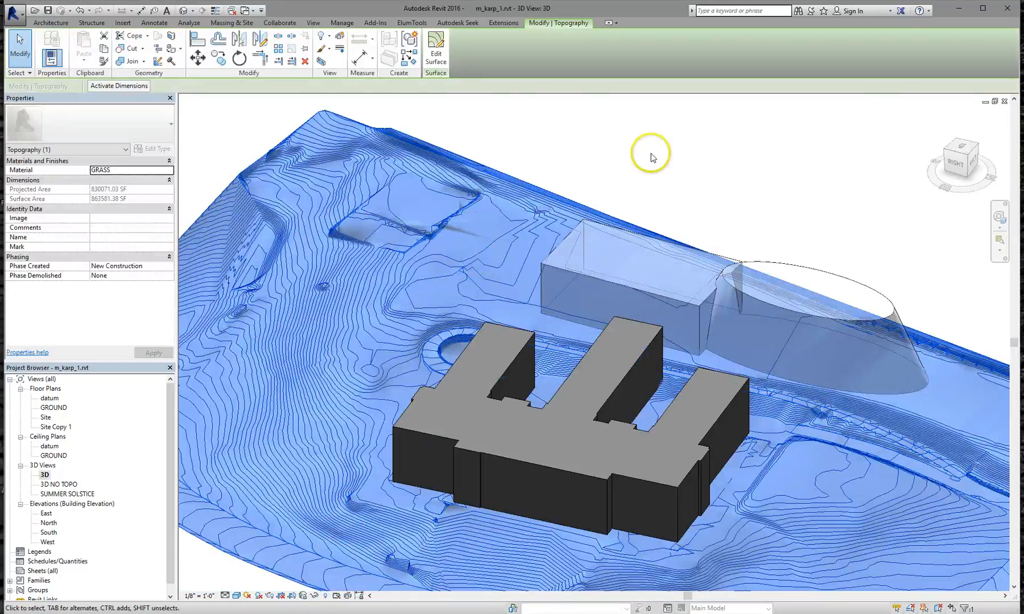
pyautogui.click(651, 153)
# Hide the topography surface with Hide in View > Elements, then turn on Reveal Hidden Elements
pyautogui.click(466, 265)
pyautogui.rightClick(466, 264)
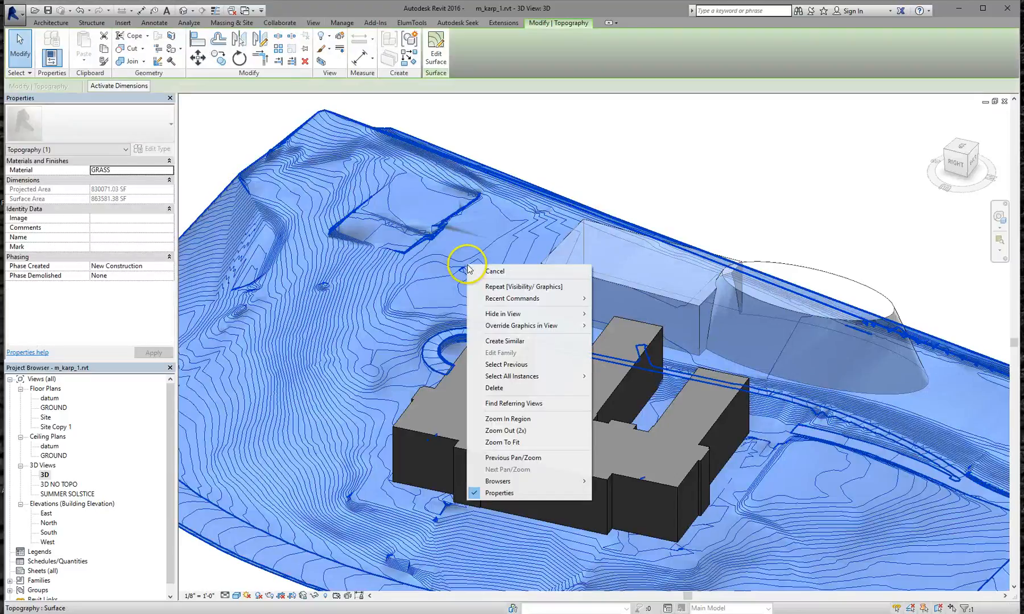
pyautogui.moveTo(530, 318)
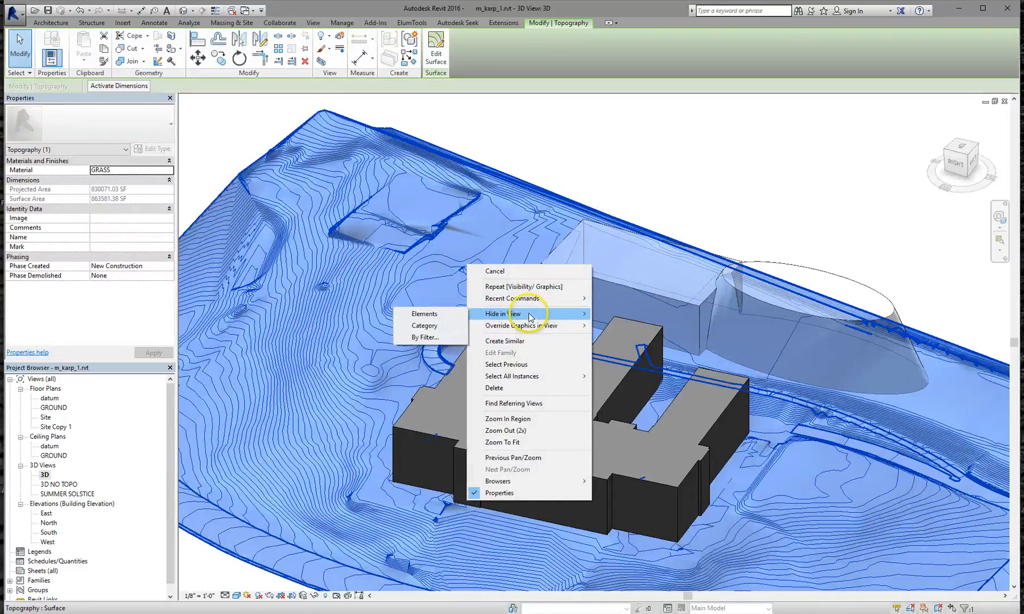
pyautogui.click(432, 315)
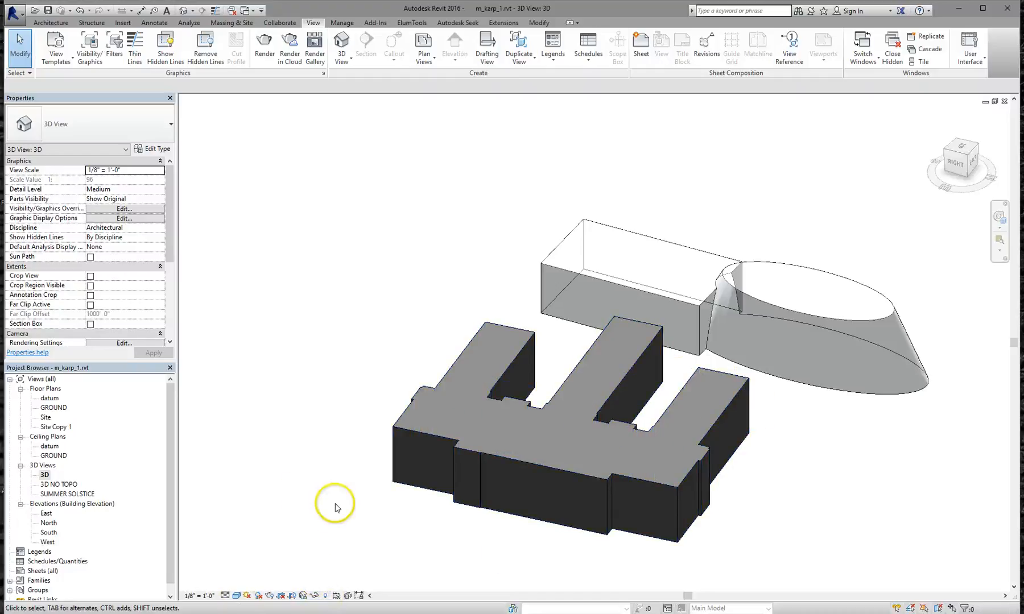
pyautogui.click(327, 595)
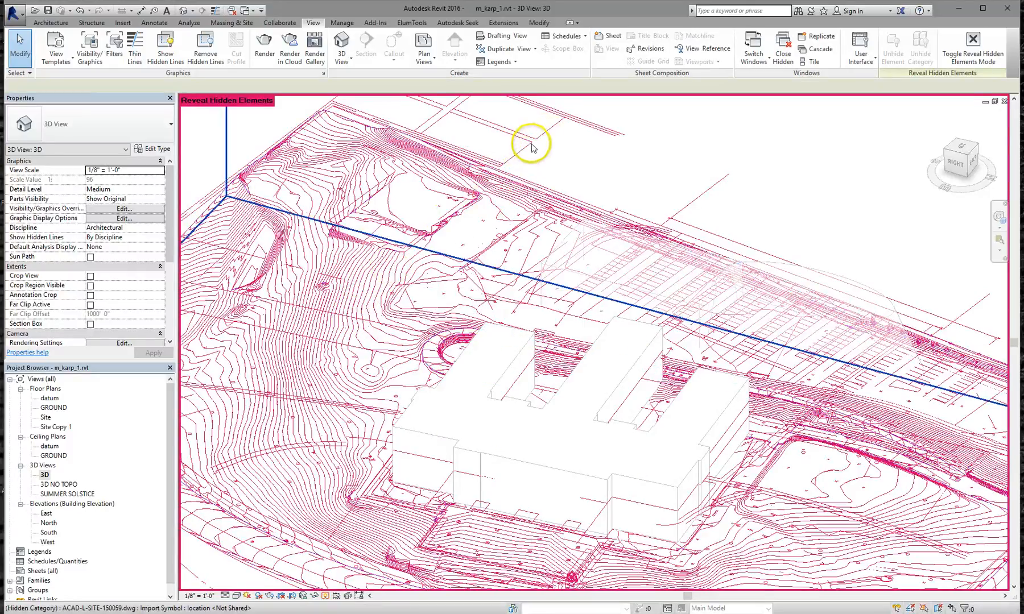
# Unhide the topography surface in the view and switch Reveal Hidden Elements back off
pyautogui.click(371, 280)
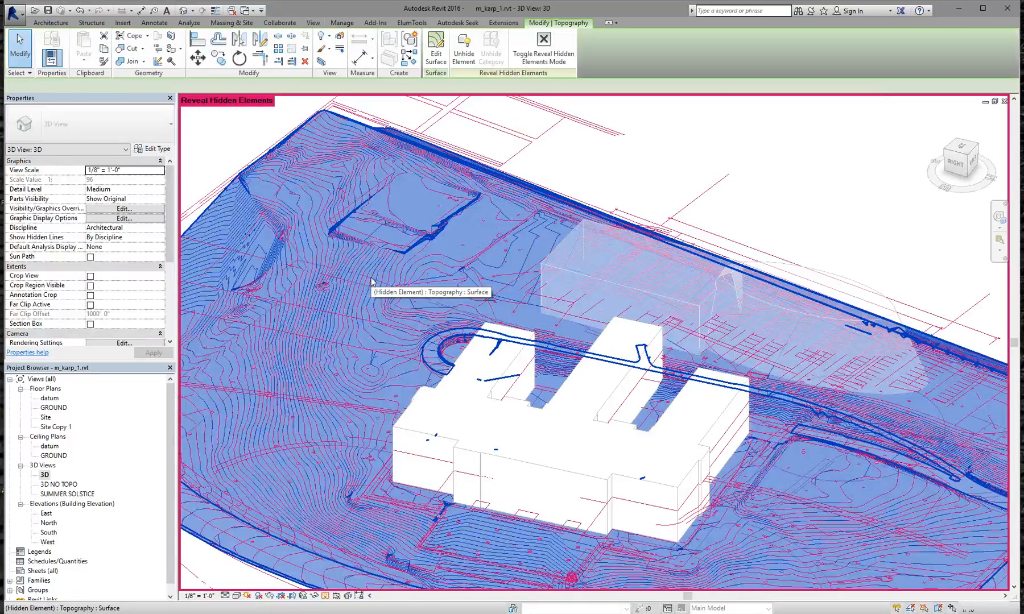
pyautogui.rightClick(371, 280)
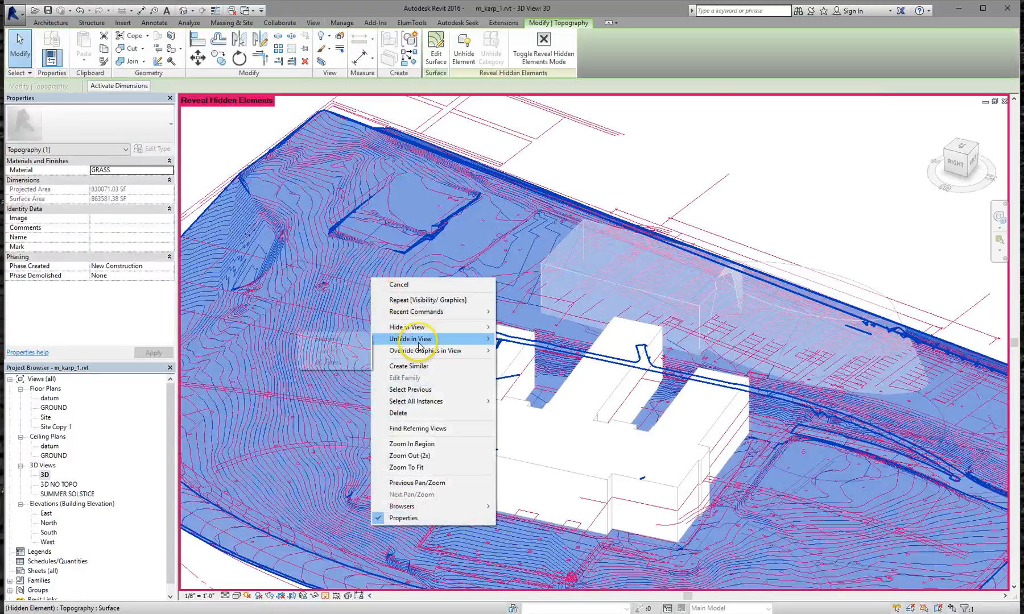
pyautogui.click(359, 339)
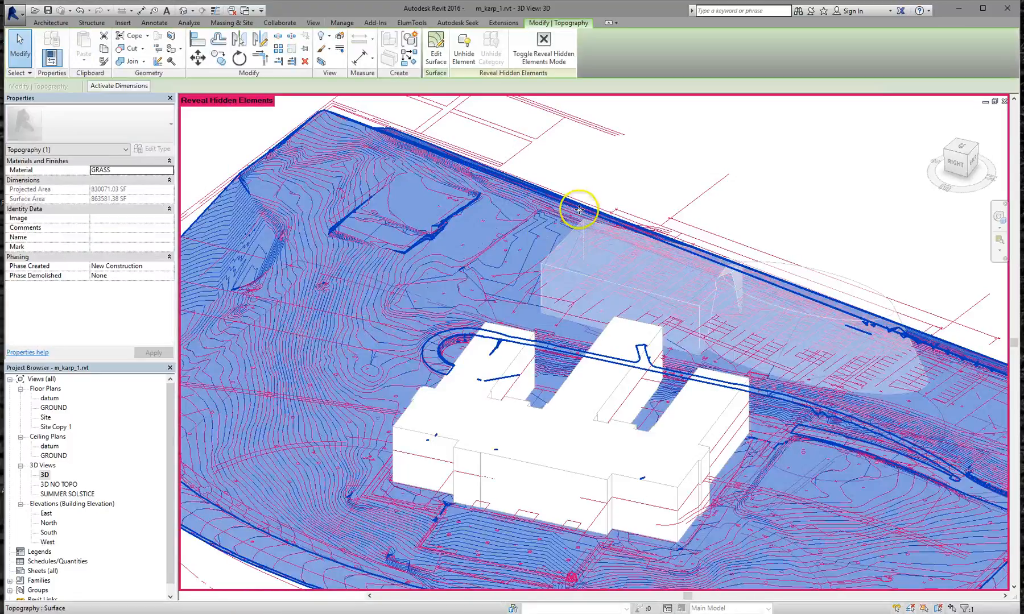
pyautogui.click(612, 176)
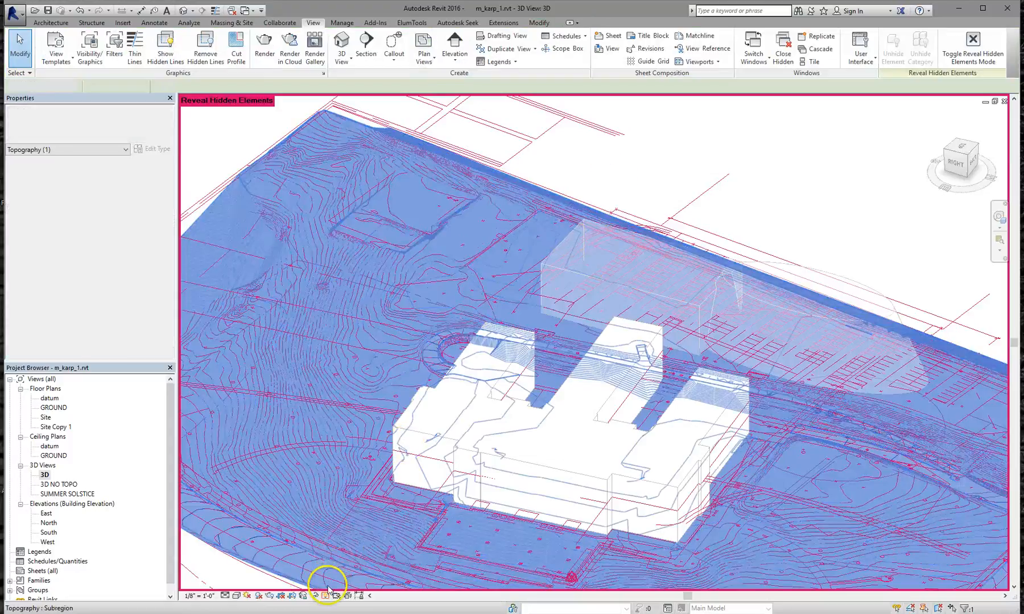
pyautogui.click(326, 594)
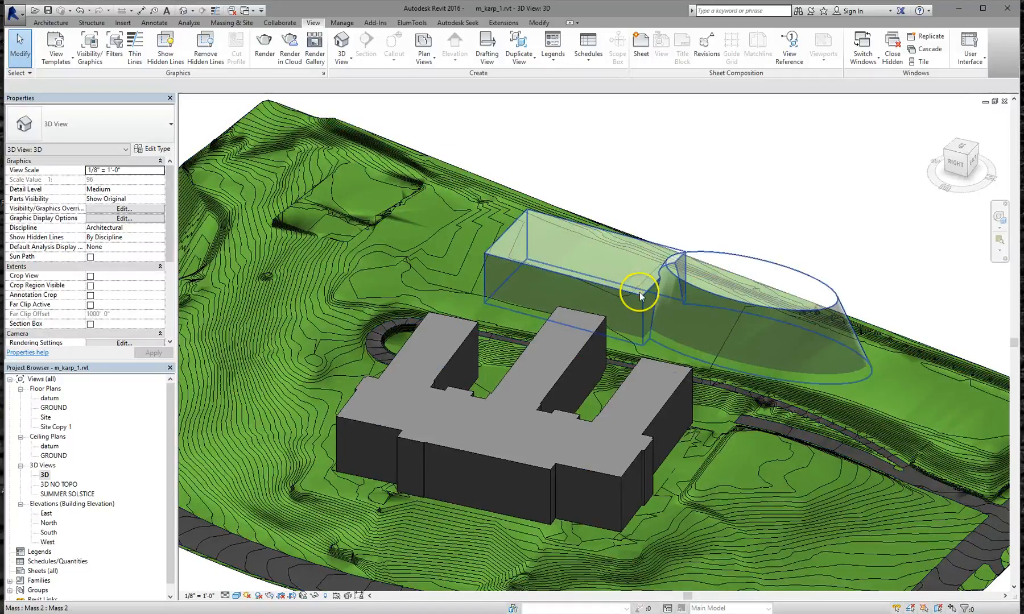
# In the 3D NO TOPO view, hide the blue building mass and orbit to a low side angle
pyautogui.doubleClick(57, 484)
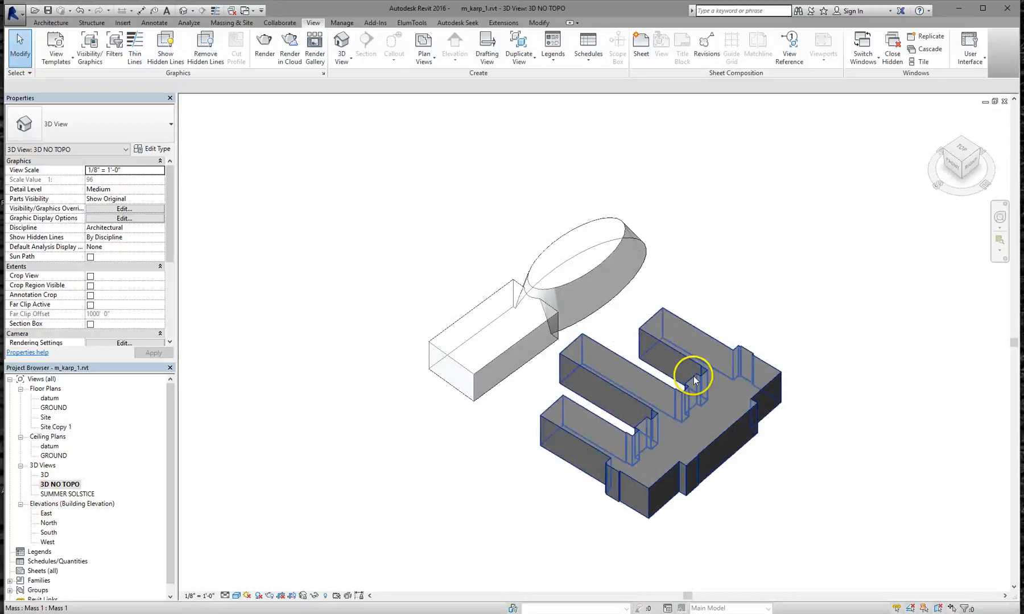
pyautogui.click(671, 389)
pyautogui.rightClick(671, 388)
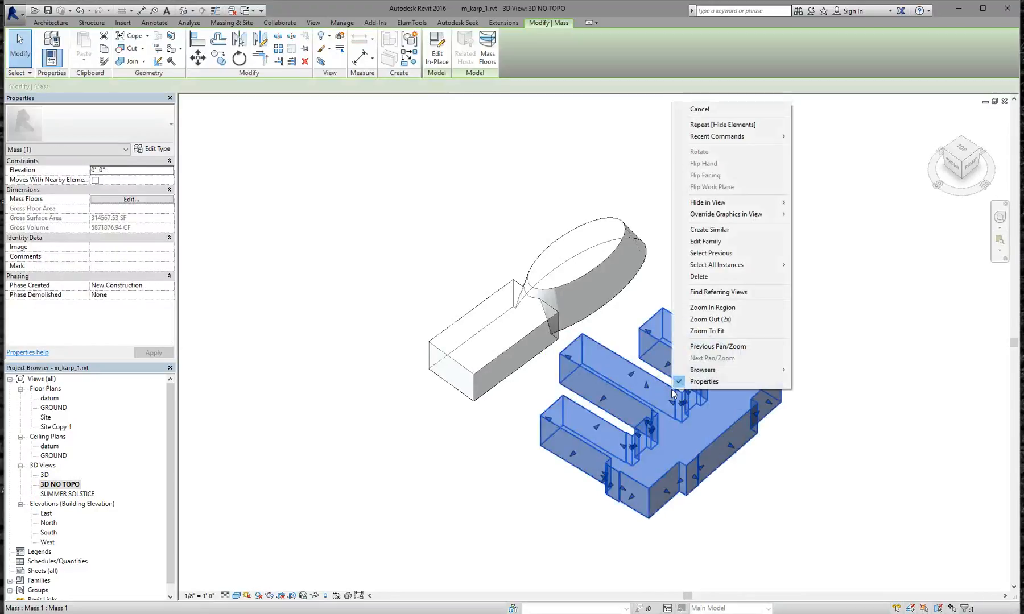
pyautogui.moveTo(760, 207)
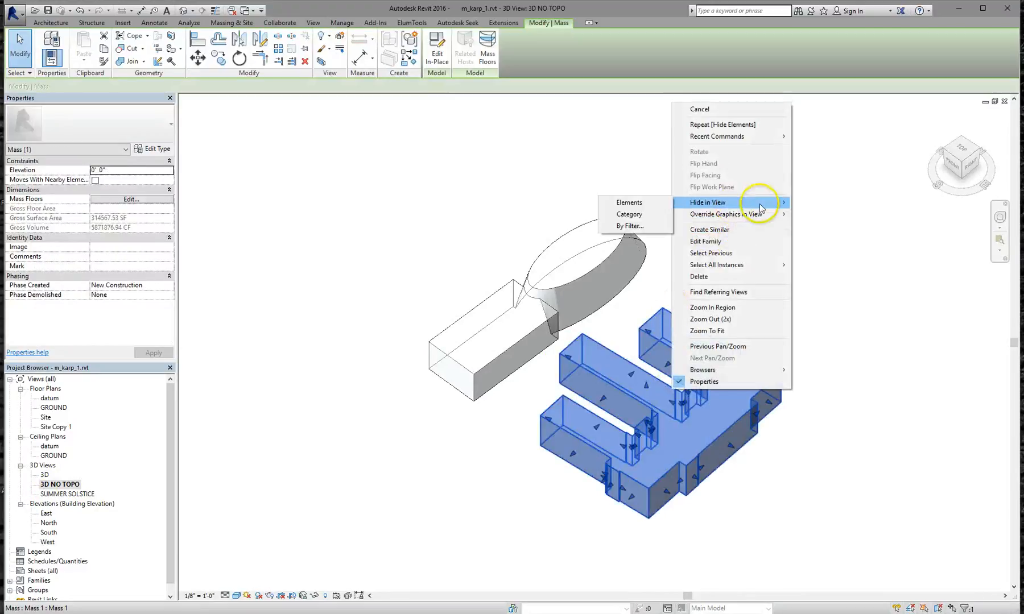
pyautogui.click(654, 202)
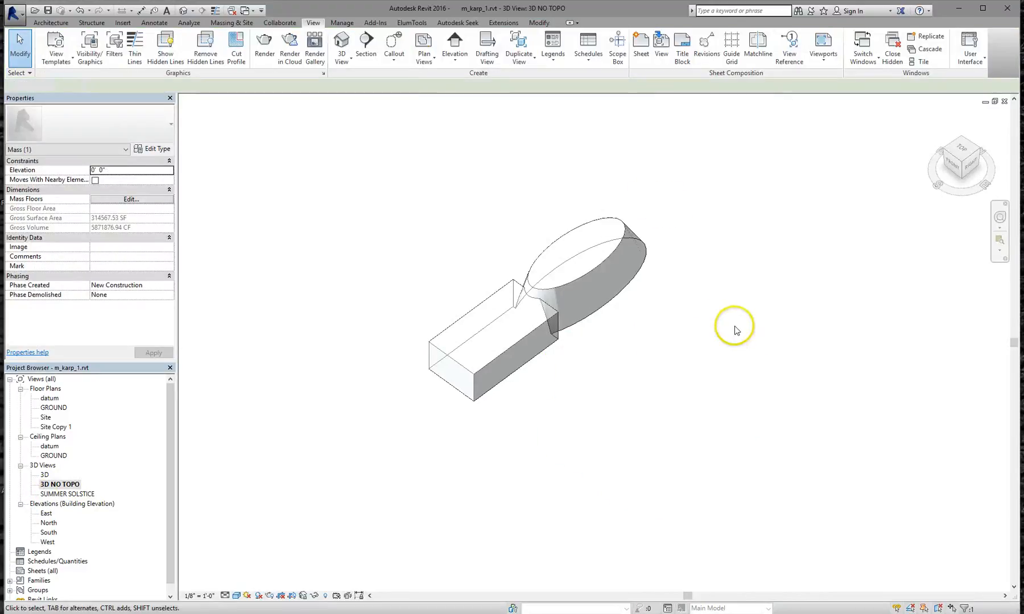
pyautogui.scroll(4, 531, 326)
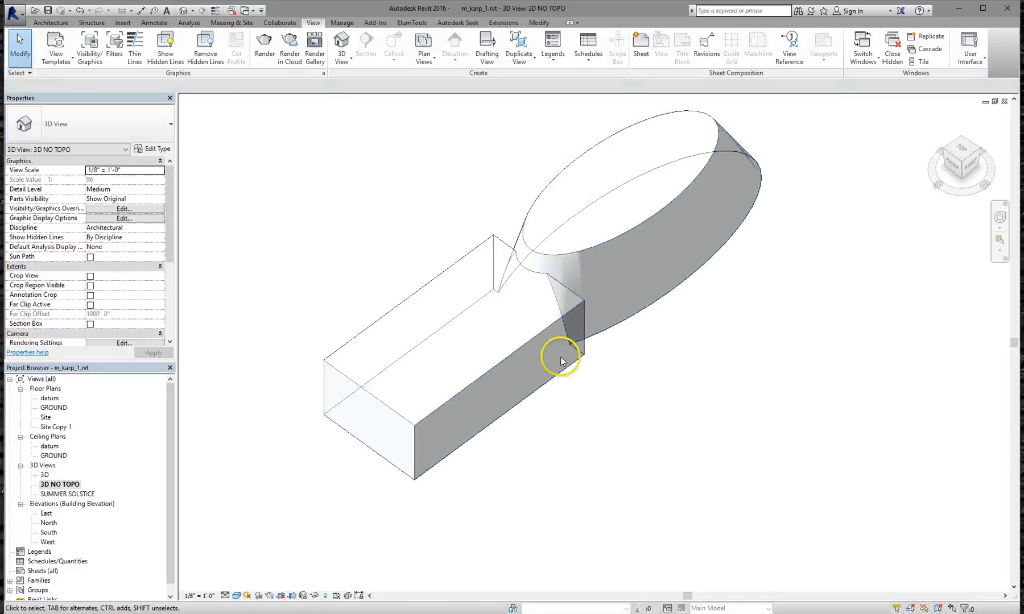
pyautogui.keyDown('shift'); pyautogui.moveTo(521, 398); pyautogui.dragTo(553, 350, button='middle'); pyautogui.keyUp('shift')
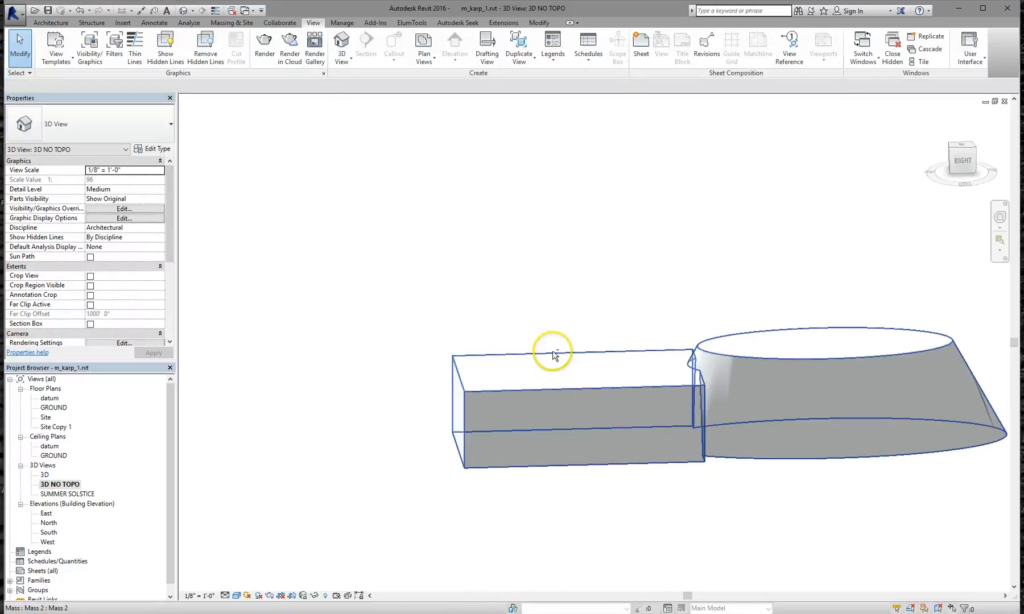
# Open the North elevation and zoom in on the building
pyautogui.doubleClick(49, 523)
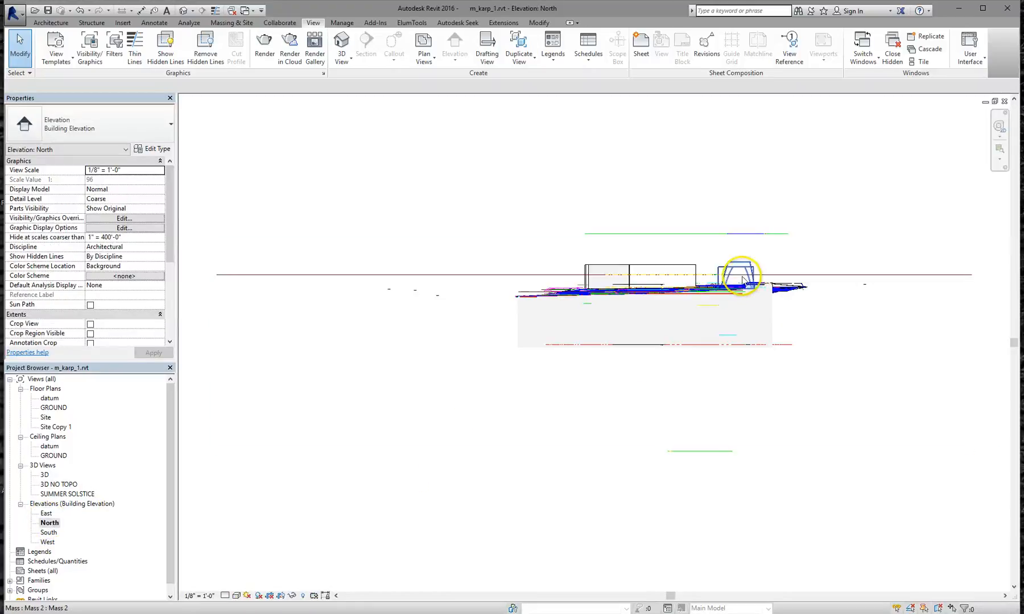
pyautogui.scroll(5, 720, 285)
pyautogui.scroll(3, 601, 268)
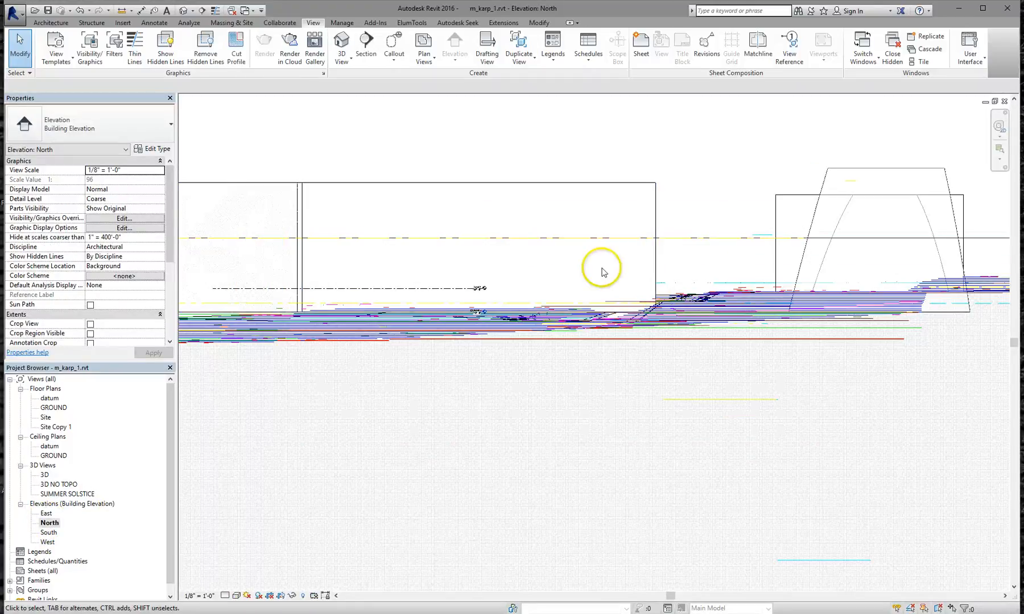
pyautogui.scroll(2, 647, 273)
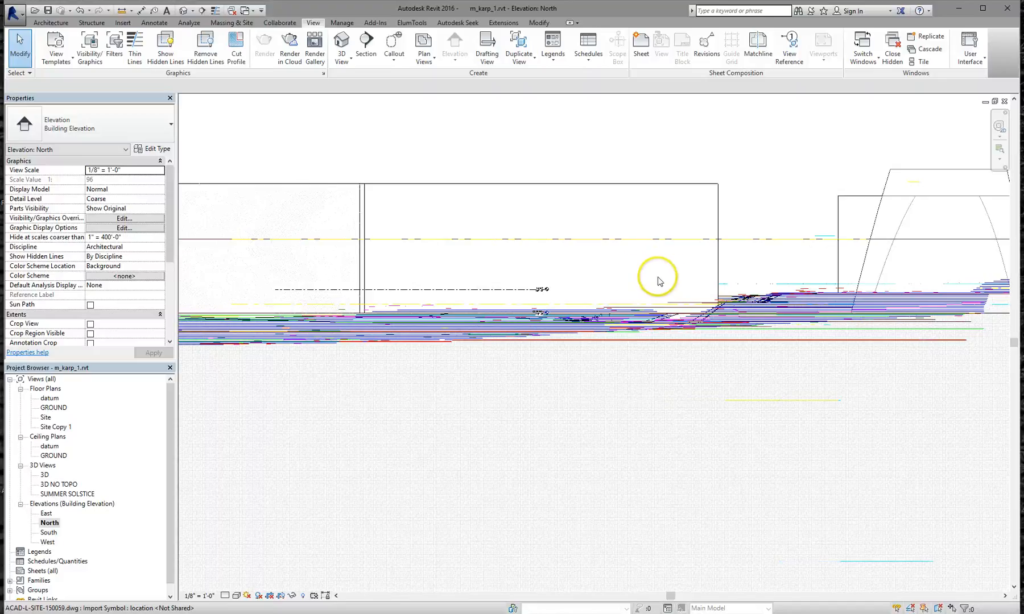
pyautogui.scroll(-1, 649, 285)
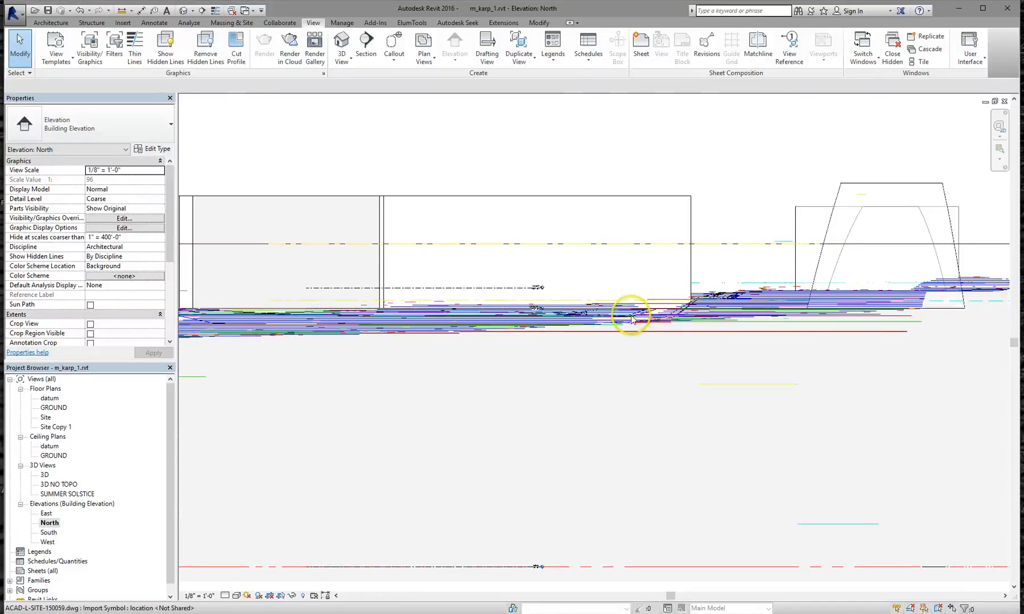
# Turn off the imported ACAD-L-SITE-150059.dwg in Visibility/Graphic Overrides, then reframe the elevation
pyautogui.press('g')
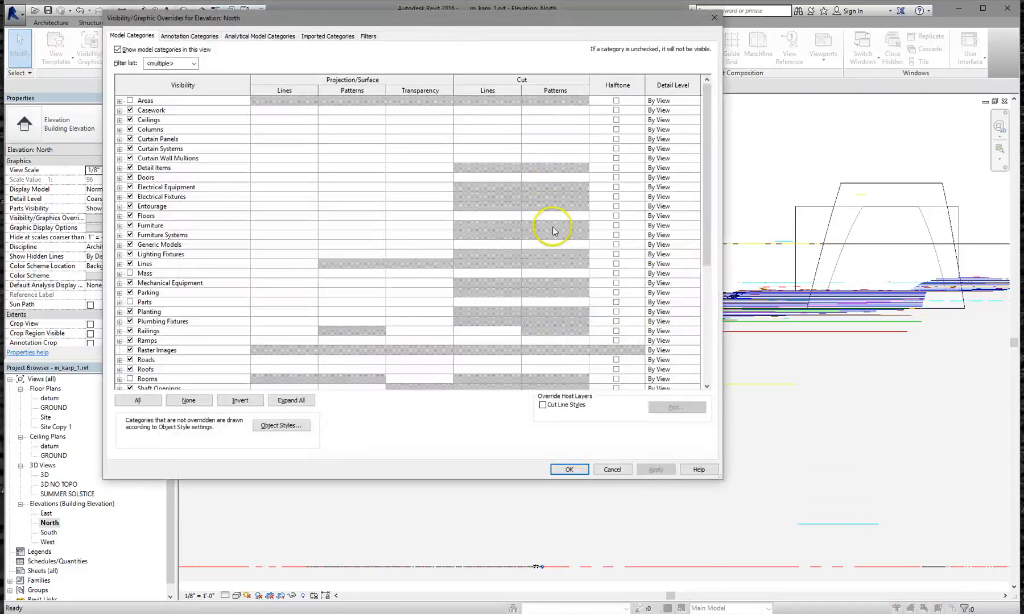
pyautogui.click(337, 41)
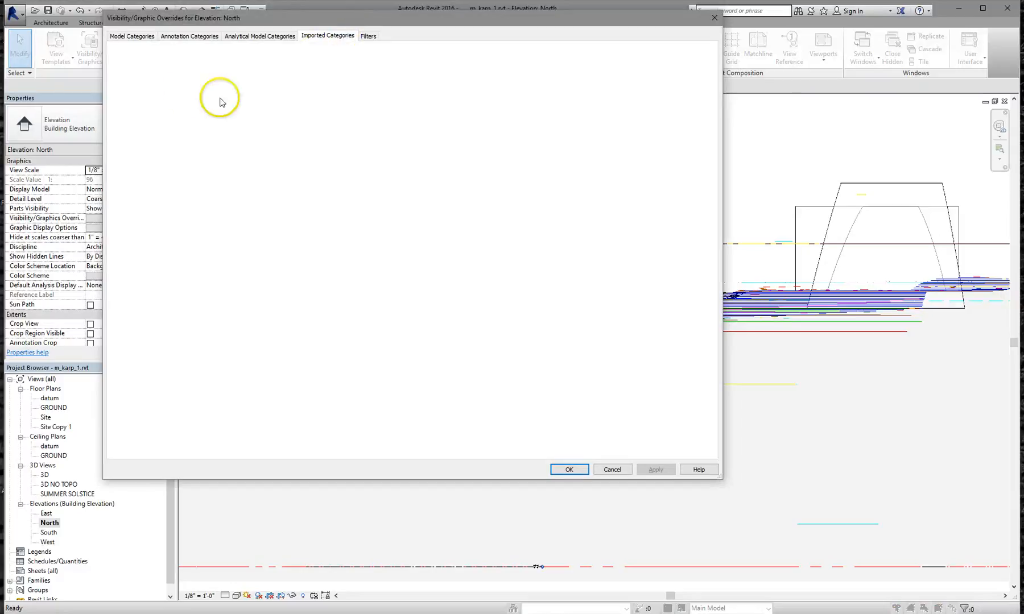
pyautogui.click(130, 85)
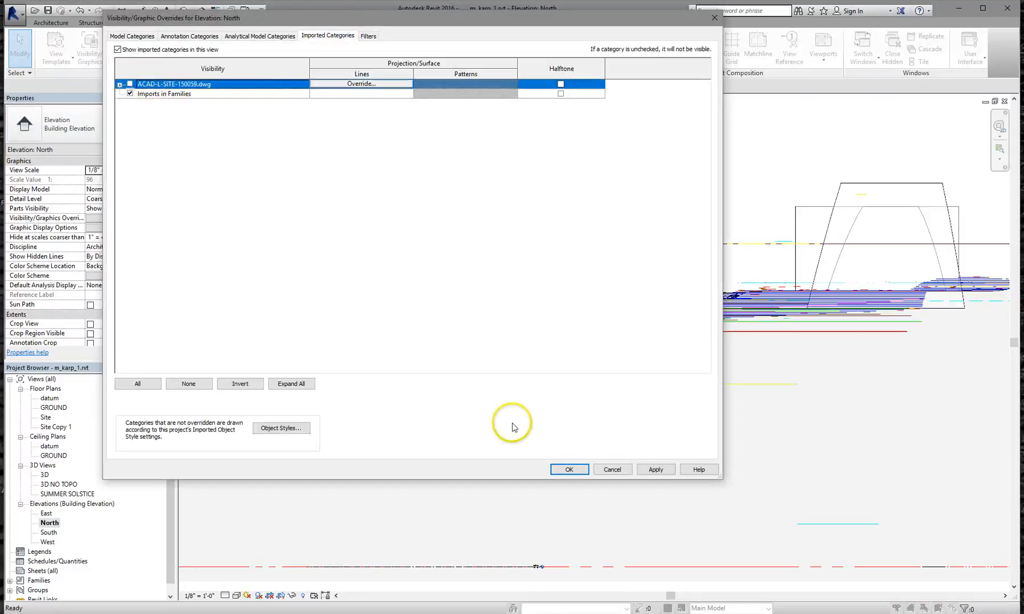
pyautogui.click(569, 469)
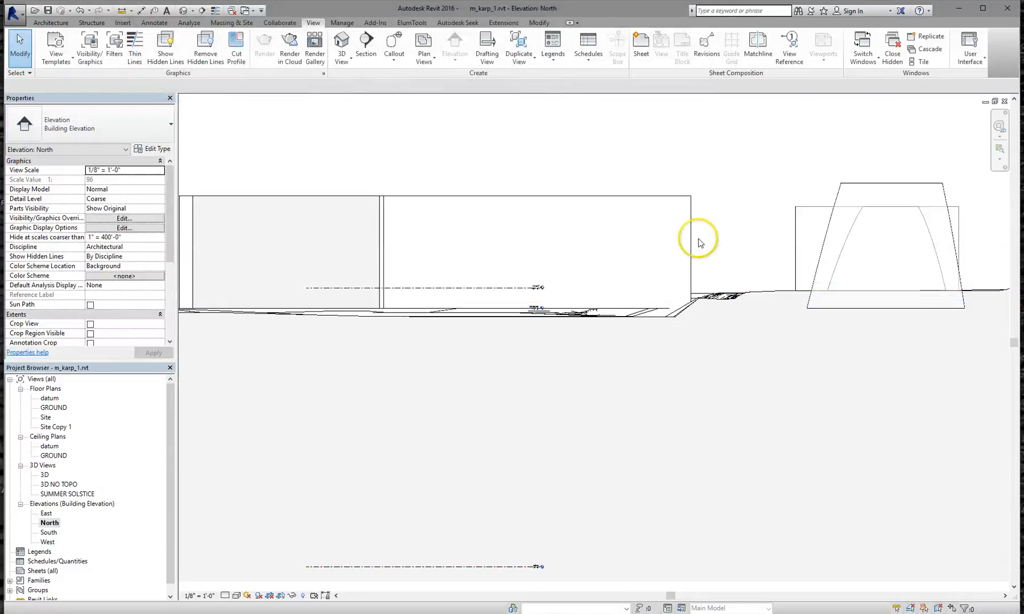
pyautogui.scroll(4, 823, 304)
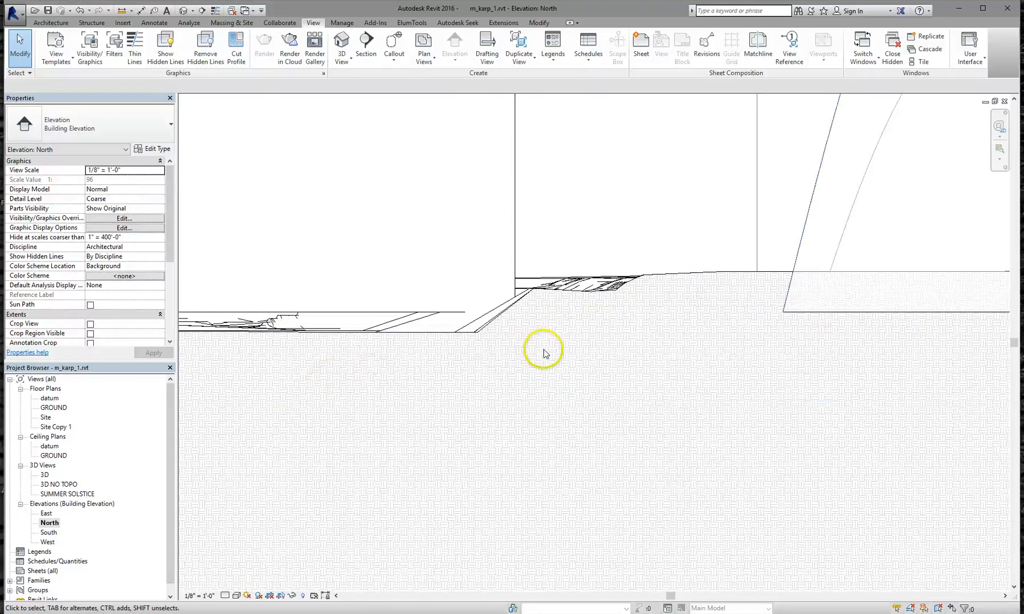
pyautogui.scroll(-4, 543, 354)
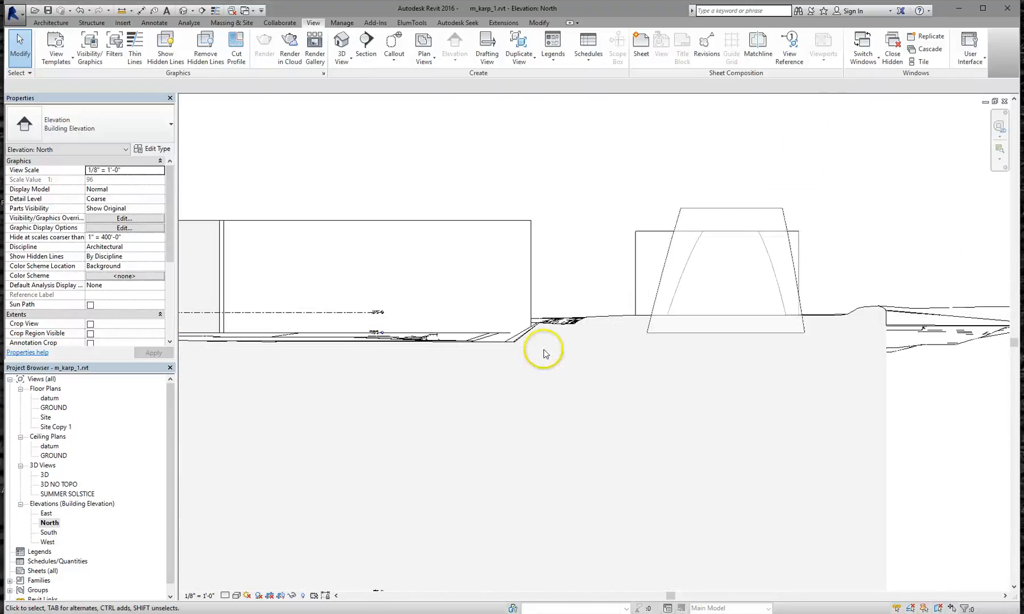
pyautogui.click(468, 226)
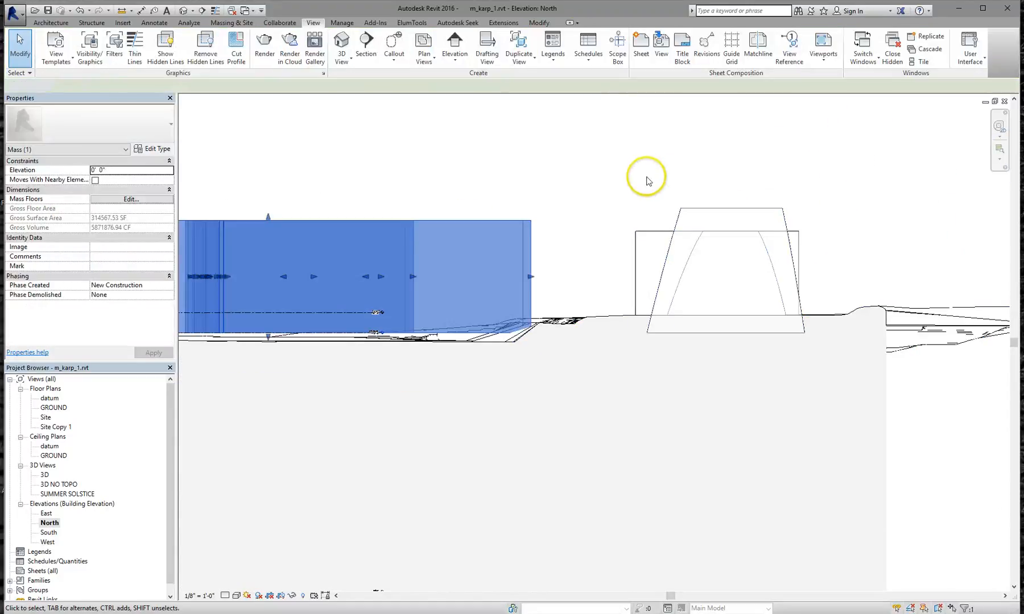
pyautogui.click(566, 271)
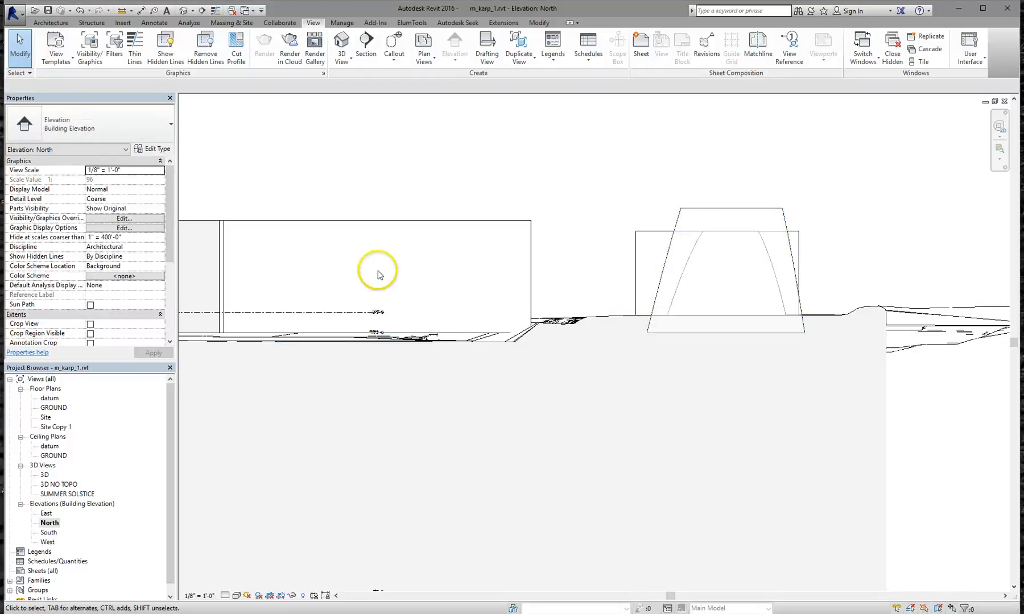
pyautogui.moveTo(439, 271); pyautogui.dragTo(511, 266, button='middle')
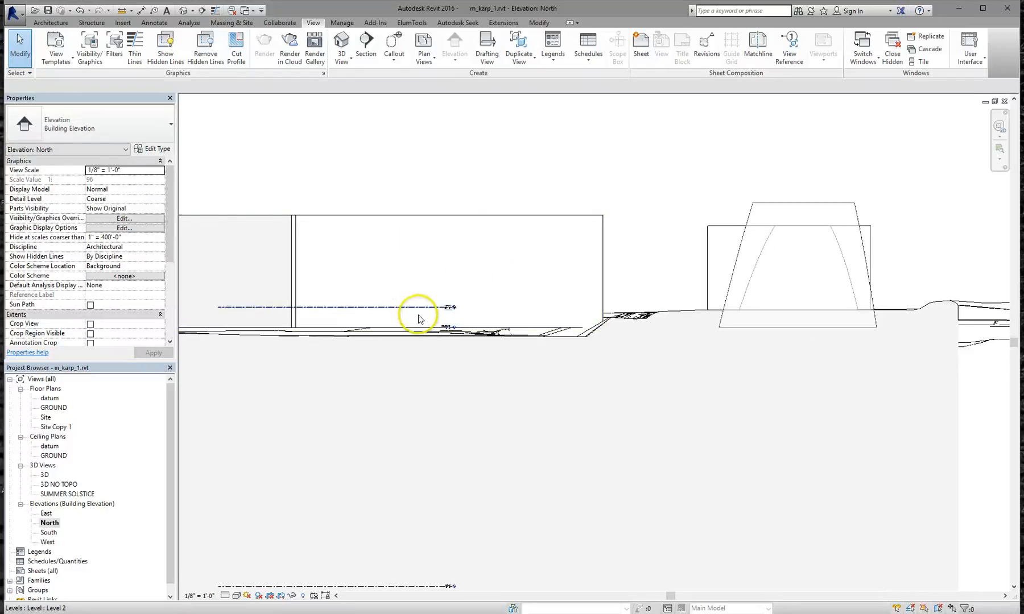
pyautogui.scroll(1, 447, 317)
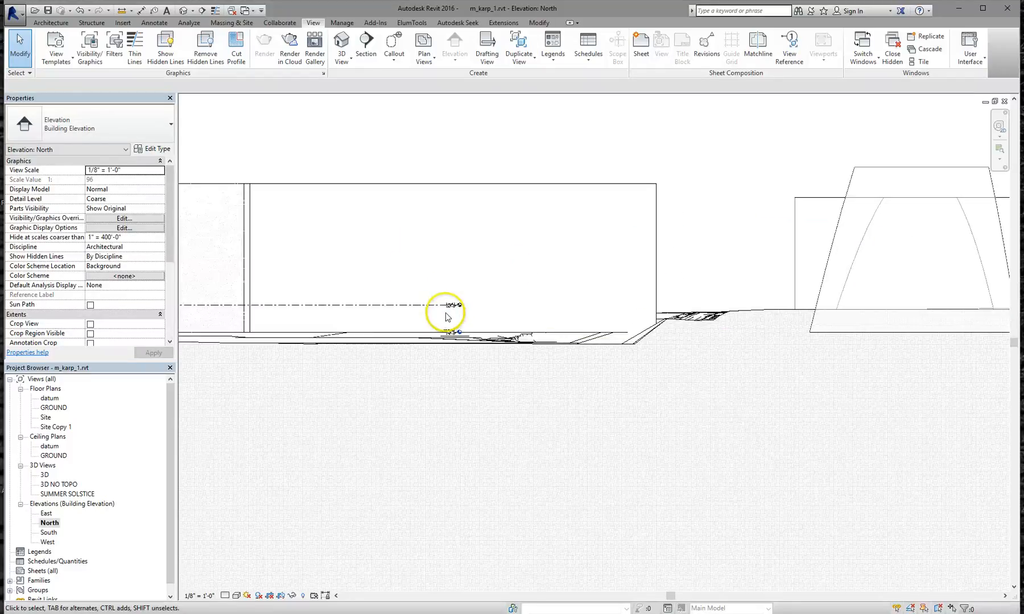
pyautogui.scroll(3, 447, 317)
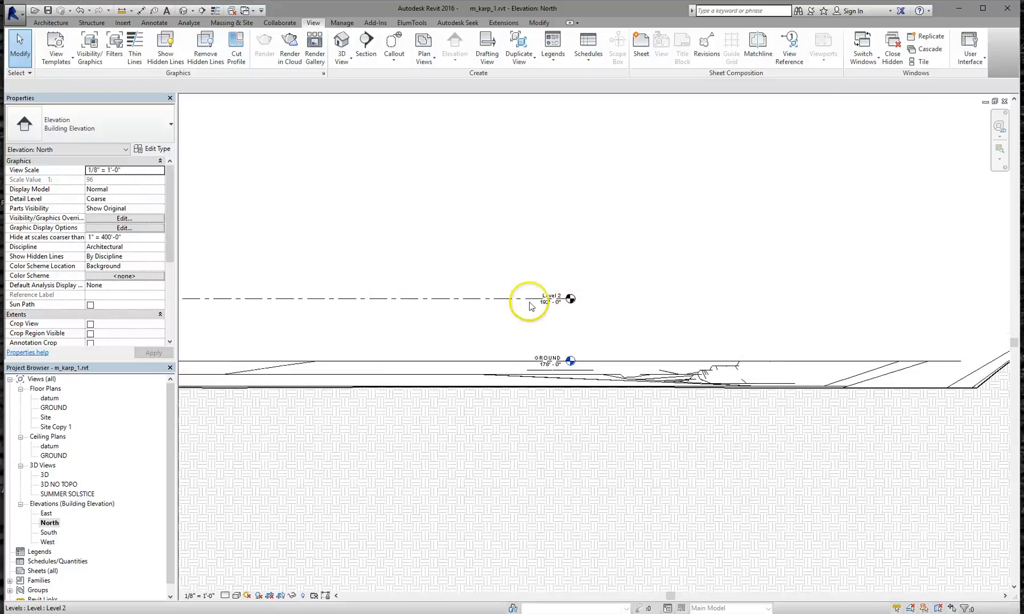
# Copy Level 2 upward to create Level 3 at 211'-6"
pyautogui.click(499, 297)
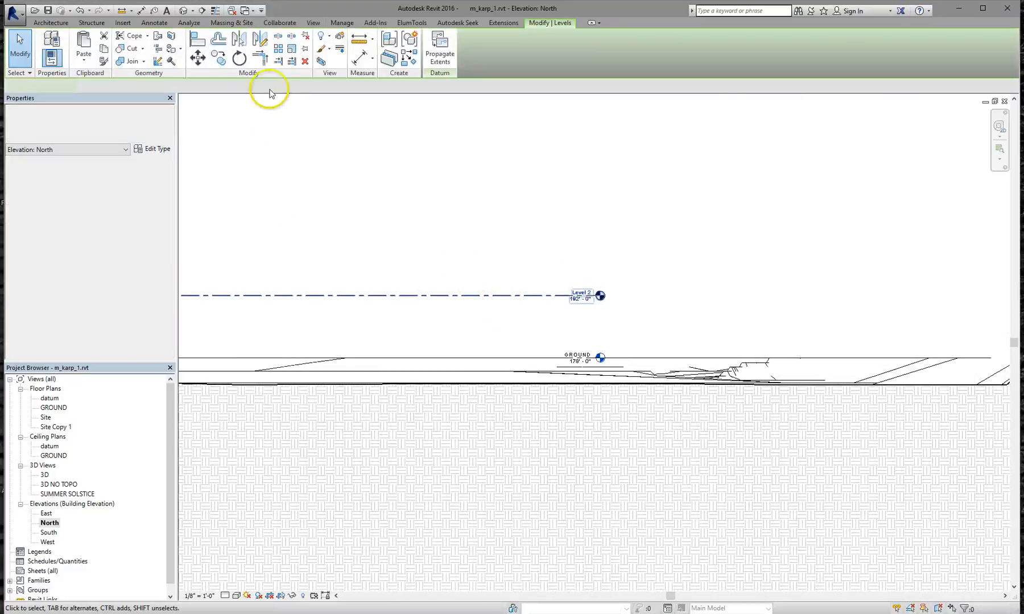
pyautogui.click(219, 58)
pyautogui.click(465, 296)
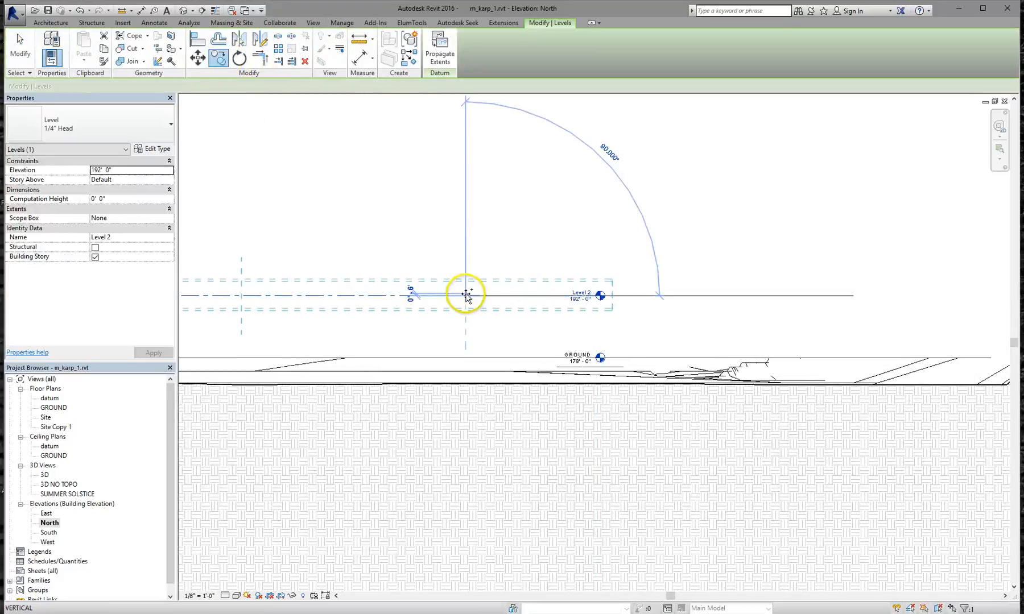
pyautogui.click(472, 203)
pyautogui.click(466, 210)
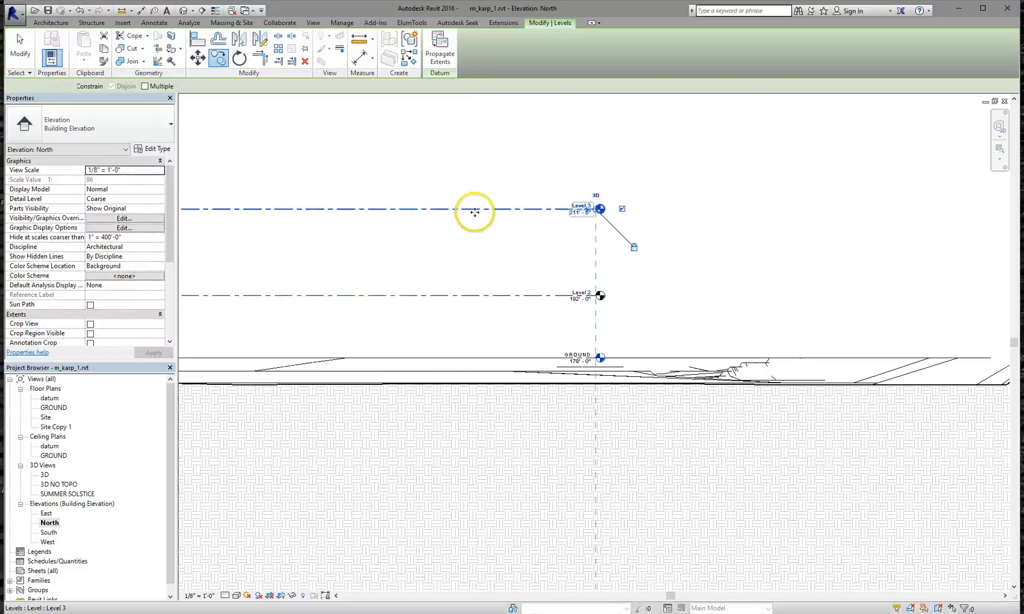
pyautogui.scroll(-2, 496, 219)
pyautogui.scroll(2, 514, 305)
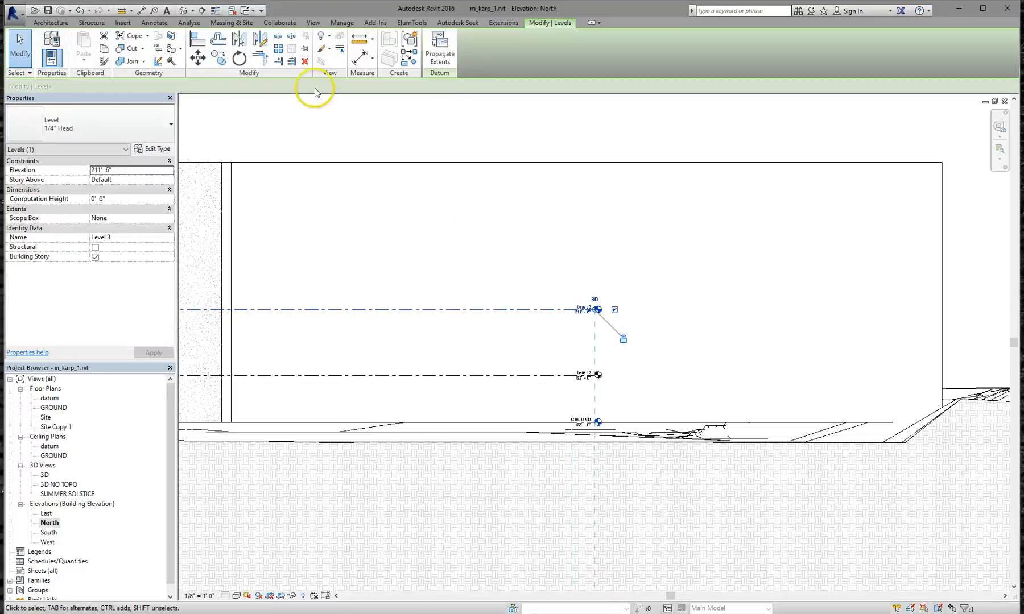
# Copy Level 3 up 20'-0" to create Level 4 at 231'-6"
pyautogui.click(197, 57)
pyautogui.click(219, 57)
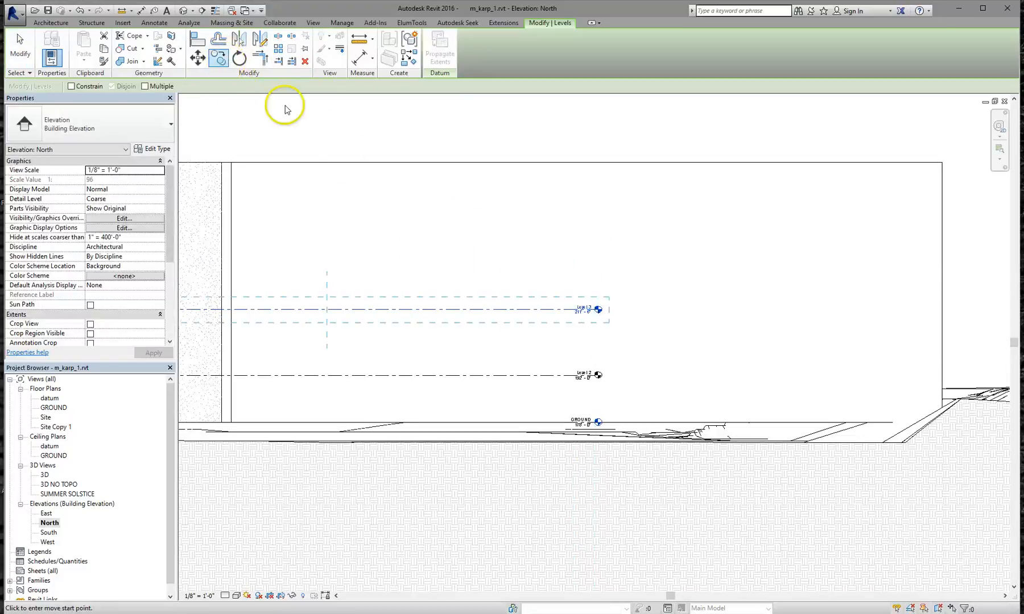
pyautogui.click(484, 310)
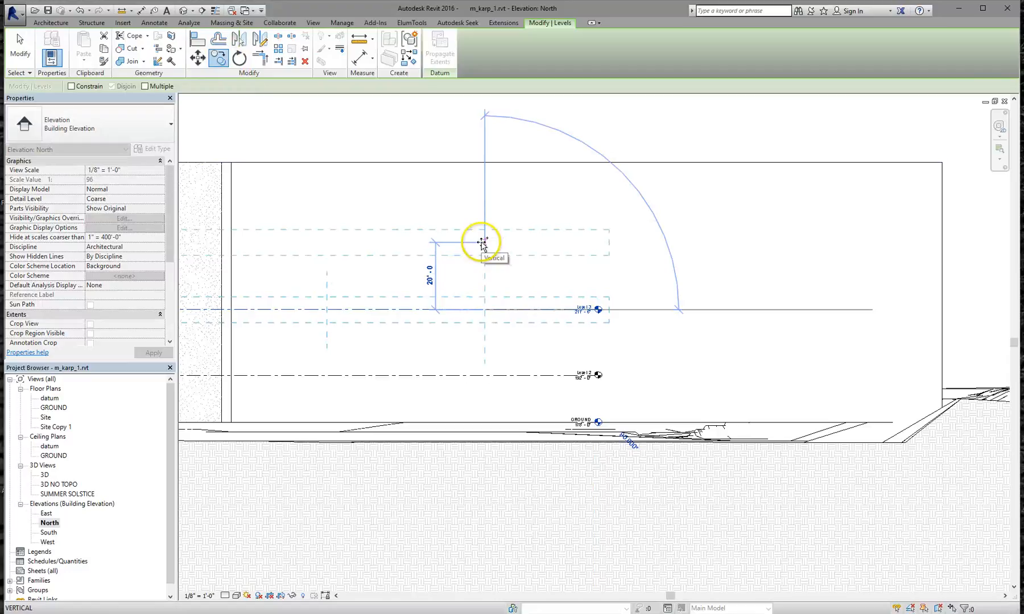
pyautogui.click(480, 241)
pyautogui.scroll(-4, 563, 266)
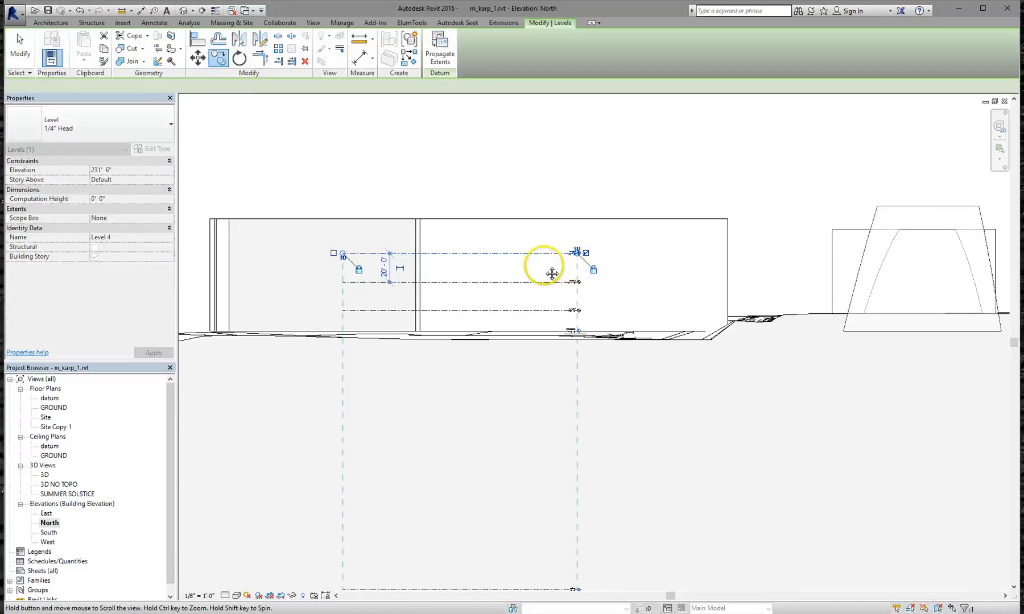
pyautogui.click(653, 181)
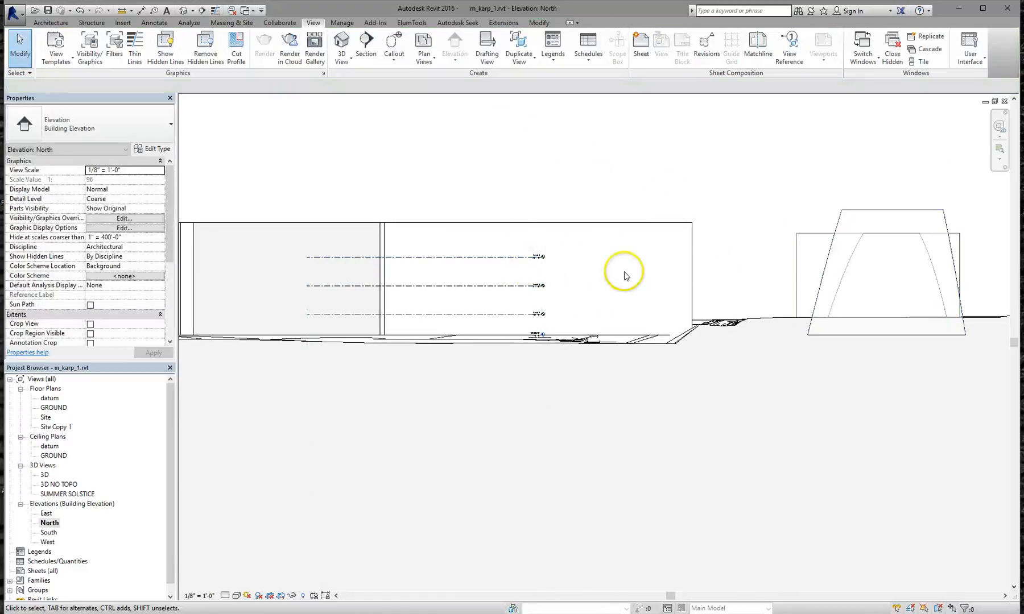
pyautogui.click(54, 494)
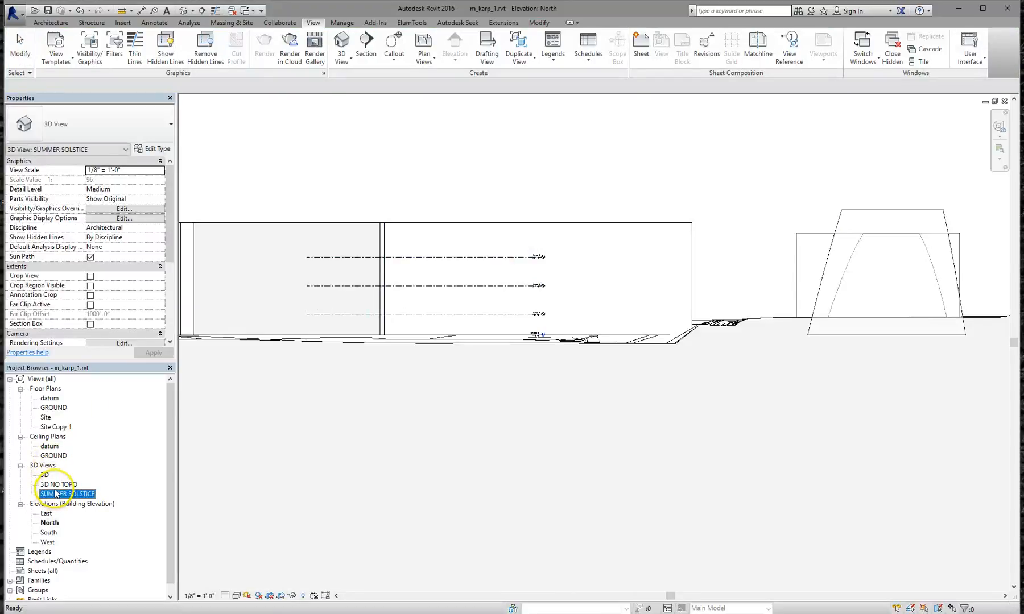
# Reopen the 3D NO TOPO view, orbit around the masses and select the conceptual mass
pyautogui.doubleClick(54, 485)
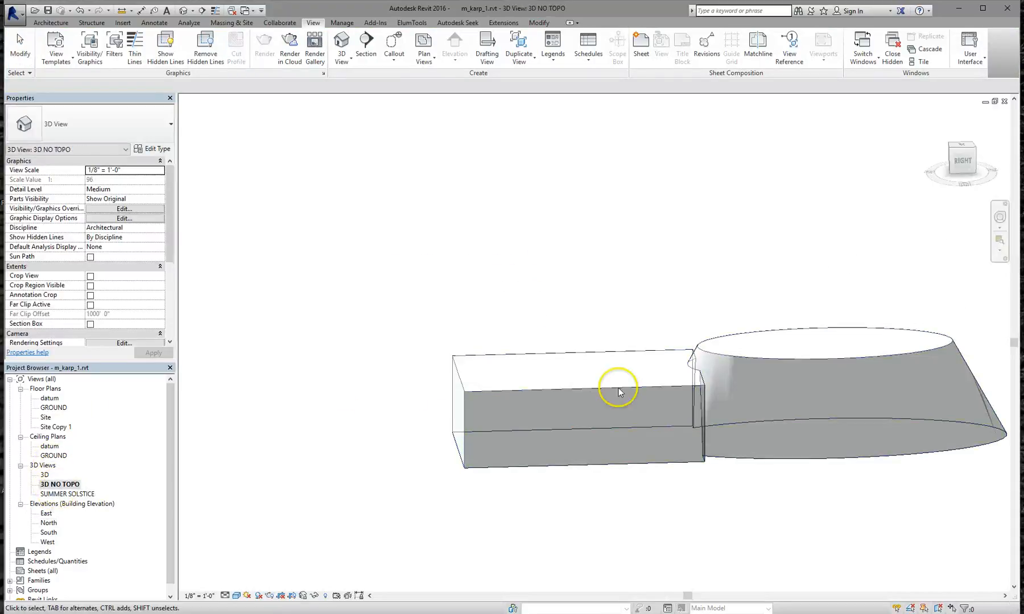
pyautogui.scroll(-1, 628, 386)
pyautogui.moveTo(627, 379); pyautogui.dragTo(550, 317, button='middle')
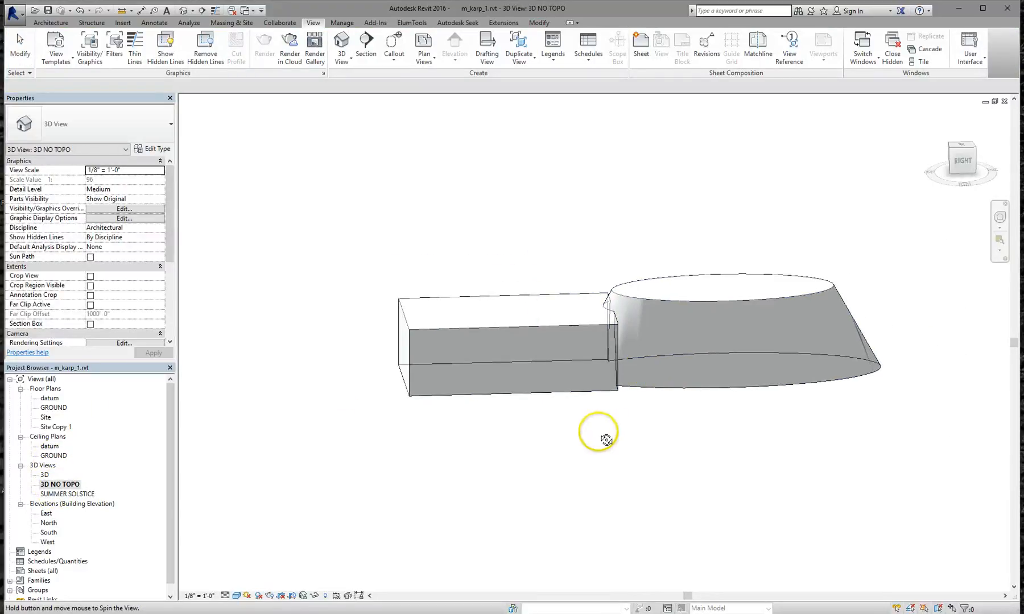
pyautogui.moveTo(603, 436)
pyautogui.keyDown('shift'); pyautogui.mouseDown(button='middle')
pyautogui.moveTo(709, 420)
pyautogui.moveTo(602, 432)
pyautogui.mouseUp(button='middle'); pyautogui.keyUp('shift')
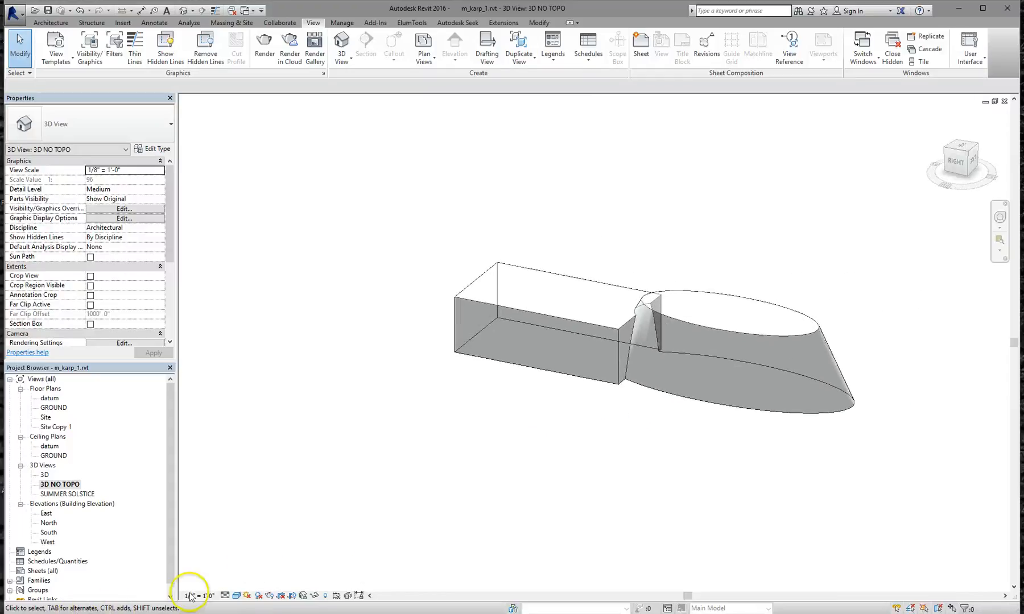
pyautogui.click(753, 337)
pyautogui.moveTo(638, 374); pyautogui.dragTo(548, 406, button='middle')
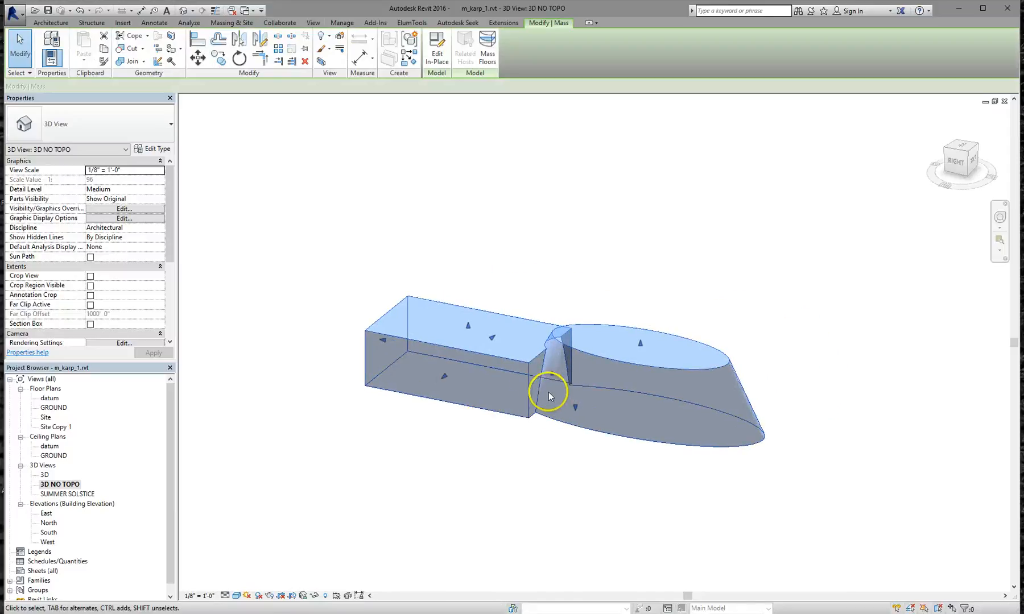
# Select the conceptual mass in the 3D NO TOPO view
pyautogui.click(183, 23)
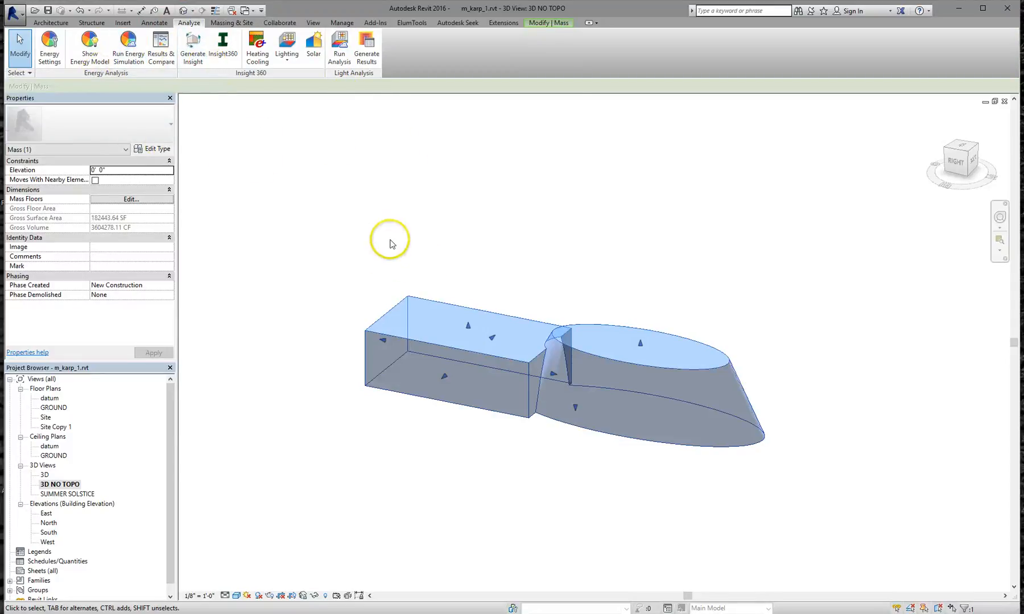
pyautogui.click(91, 58)
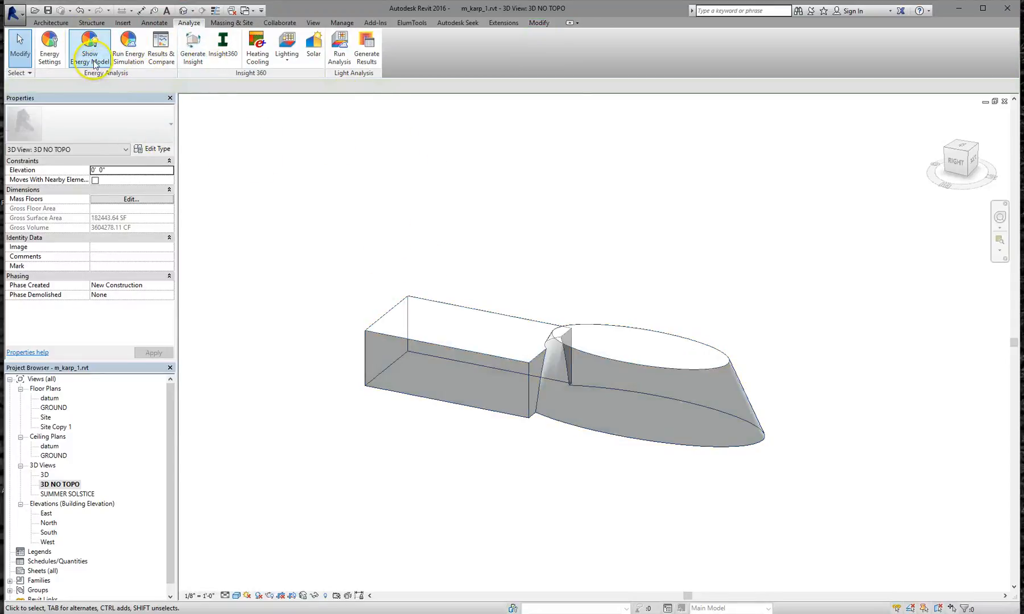
pyautogui.click(398, 308)
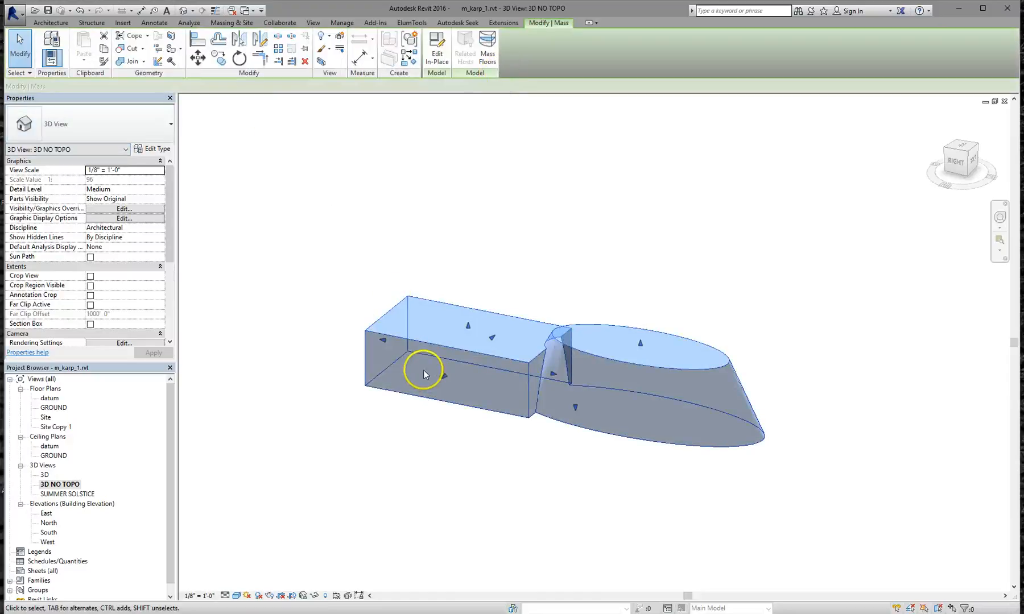
pyautogui.click(358, 253)
pyautogui.click(383, 320)
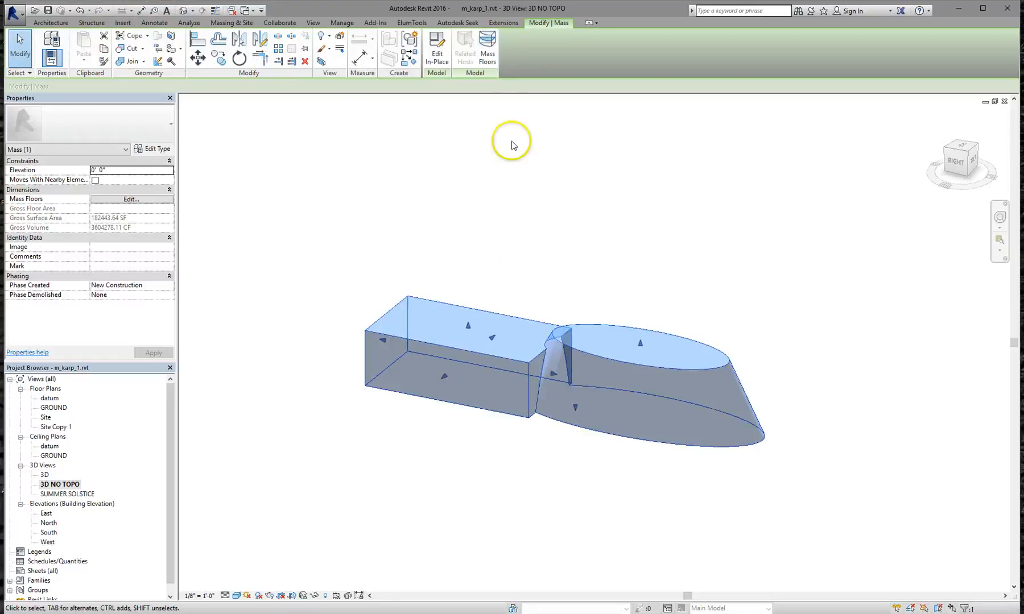
# Add mass floors to the conceptual mass at GROUND, Level 2, Level 3 and Level 4
pyautogui.click(488, 48)
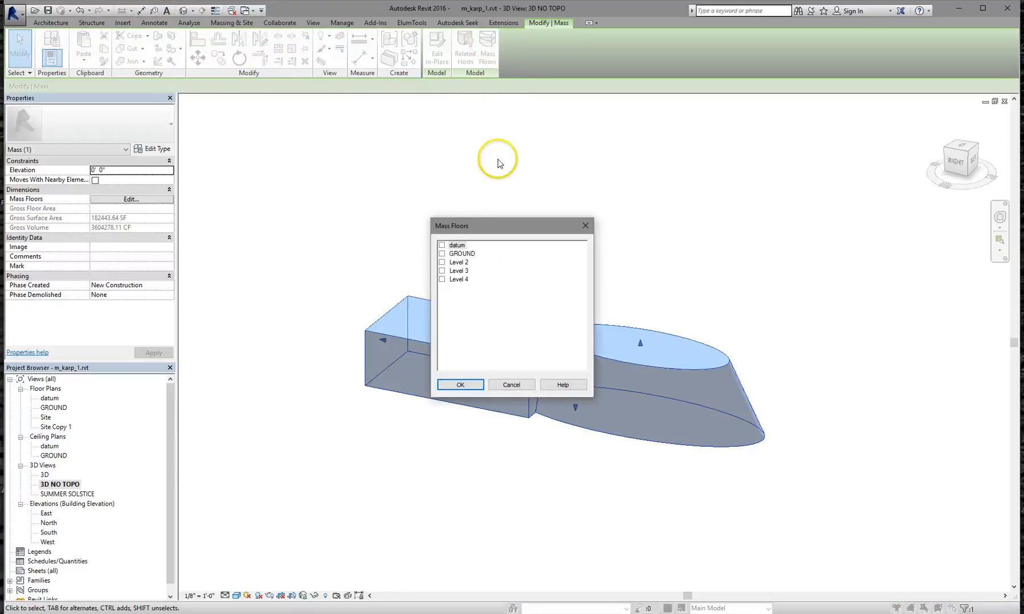
pyautogui.click(442, 262)
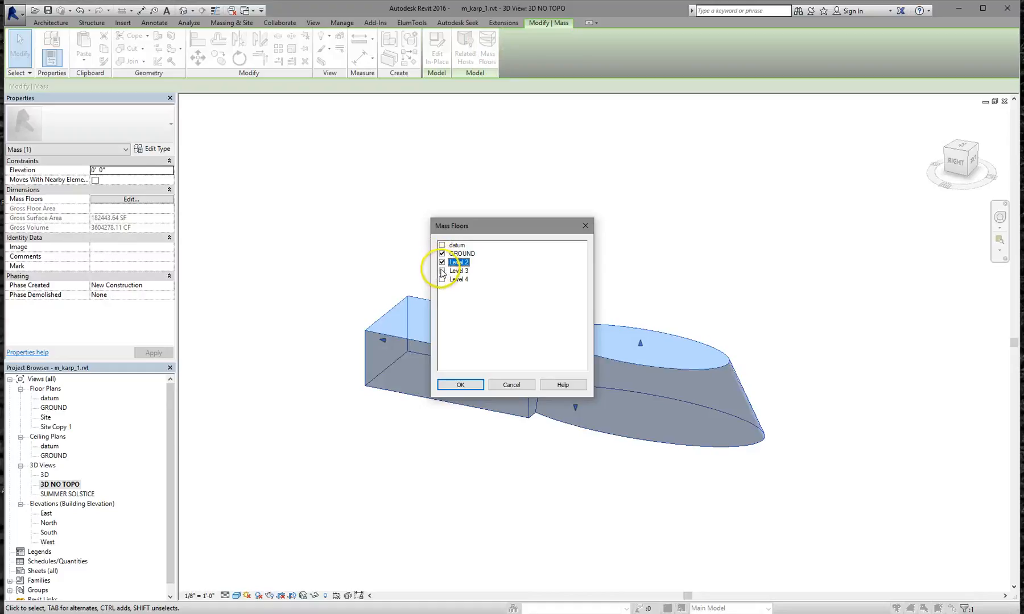
pyautogui.click(442, 271)
pyautogui.click(442, 279)
pyautogui.click(459, 385)
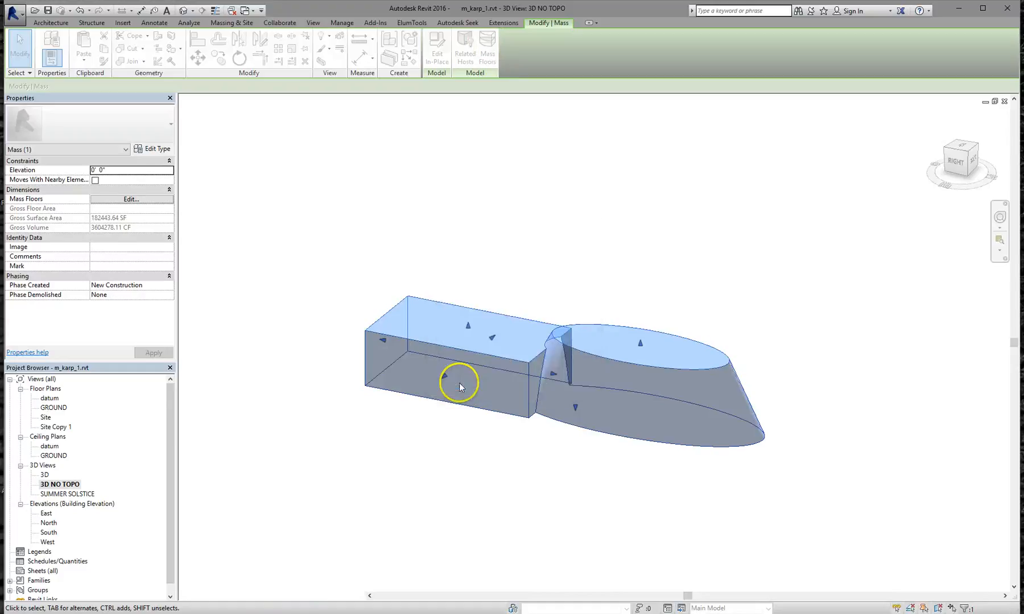
pyautogui.click(537, 262)
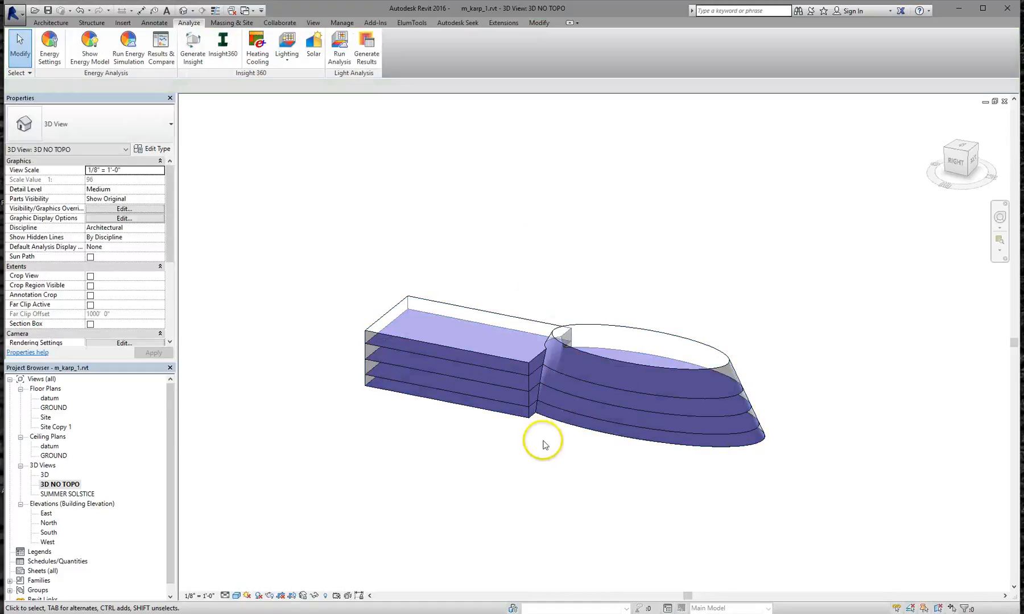
pyautogui.scroll(2, 543, 443)
pyautogui.scroll(1, 545, 439)
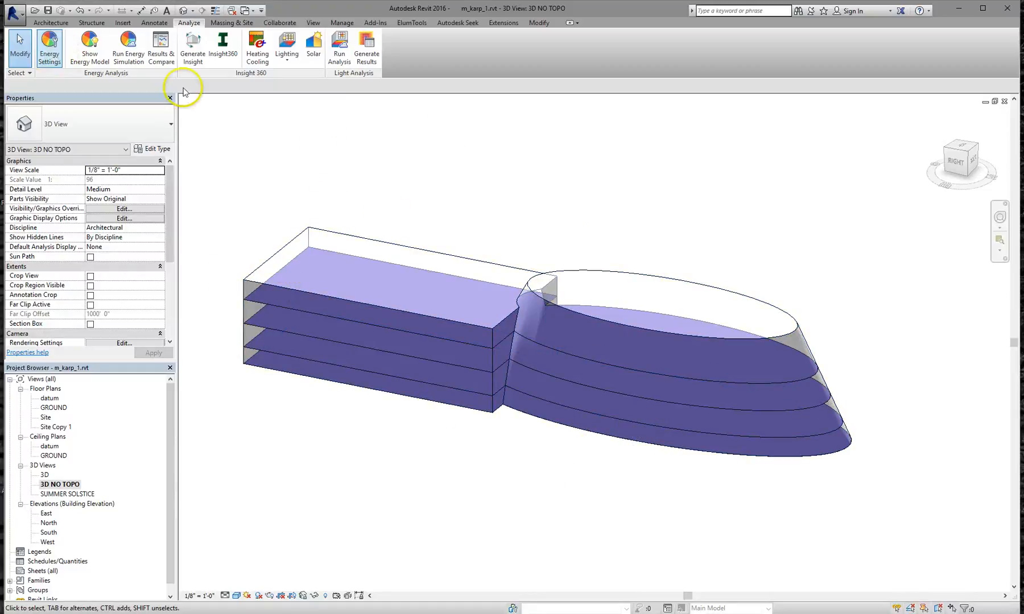
pyautogui.click(304, 229)
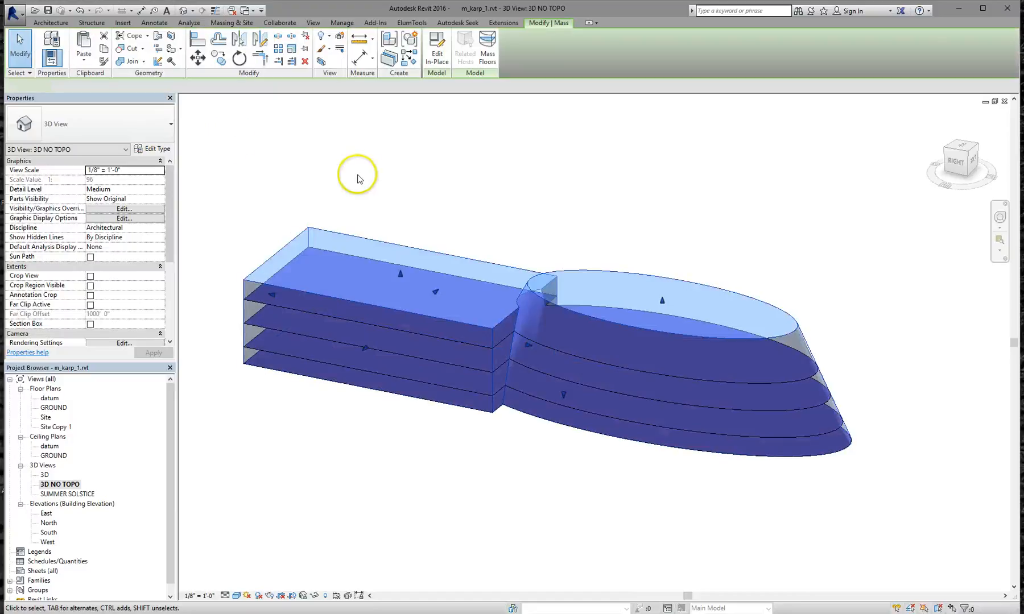
pyautogui.click(188, 23)
# In Energy Settings, set Ground Plane to GROUND and Building Type to School or University
pyautogui.click(48, 55)
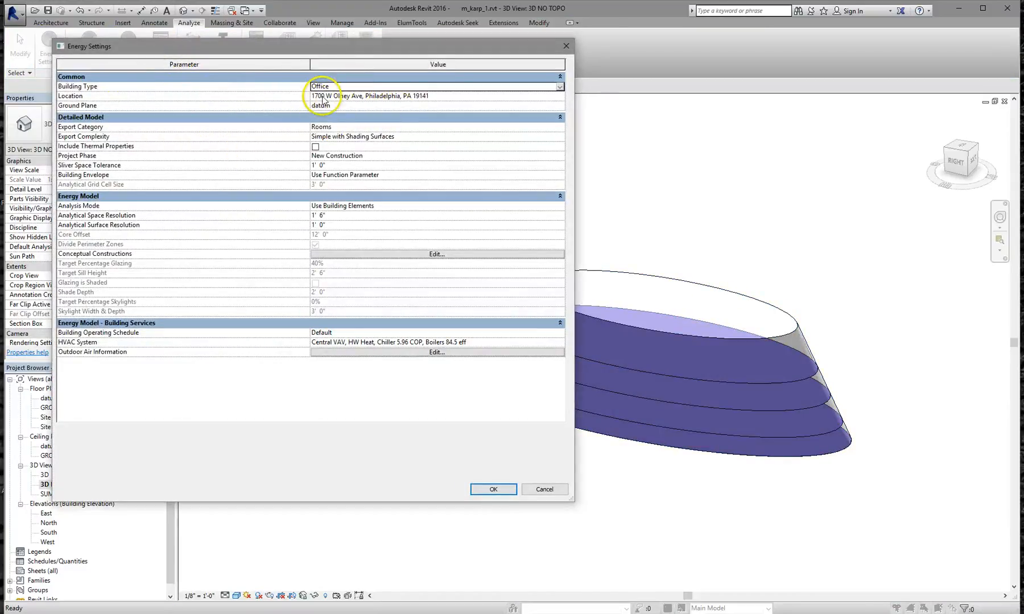
pyautogui.click(375, 106)
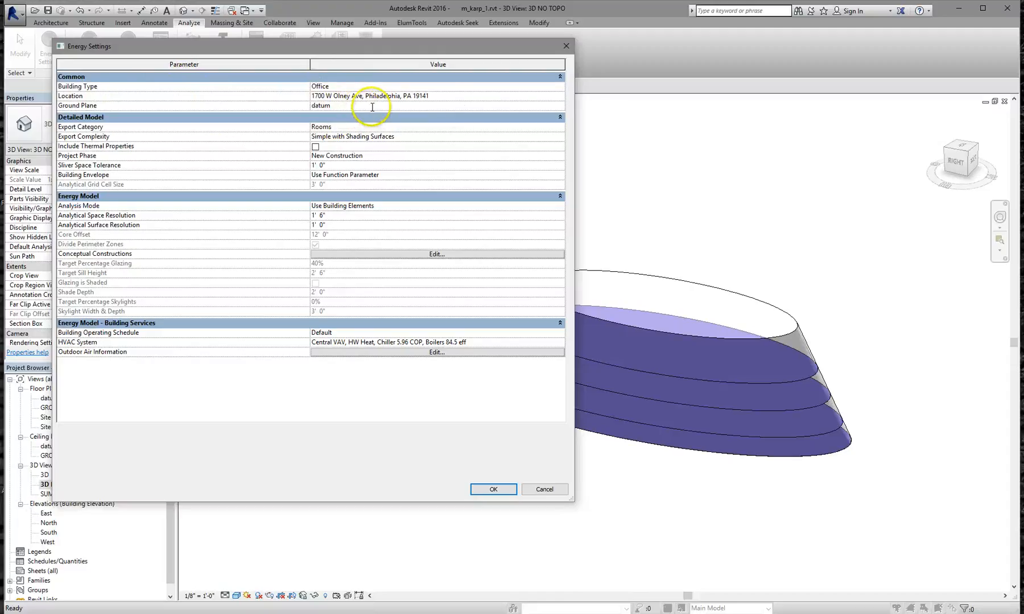
pyautogui.click(560, 105)
pyautogui.click(365, 119)
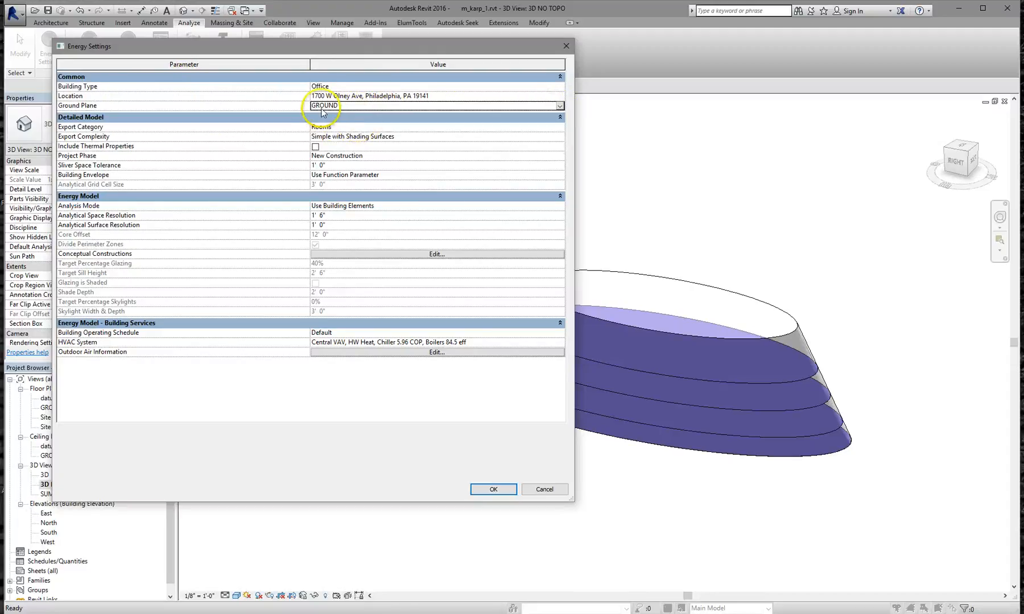
pyautogui.click(376, 89)
pyautogui.click(559, 87)
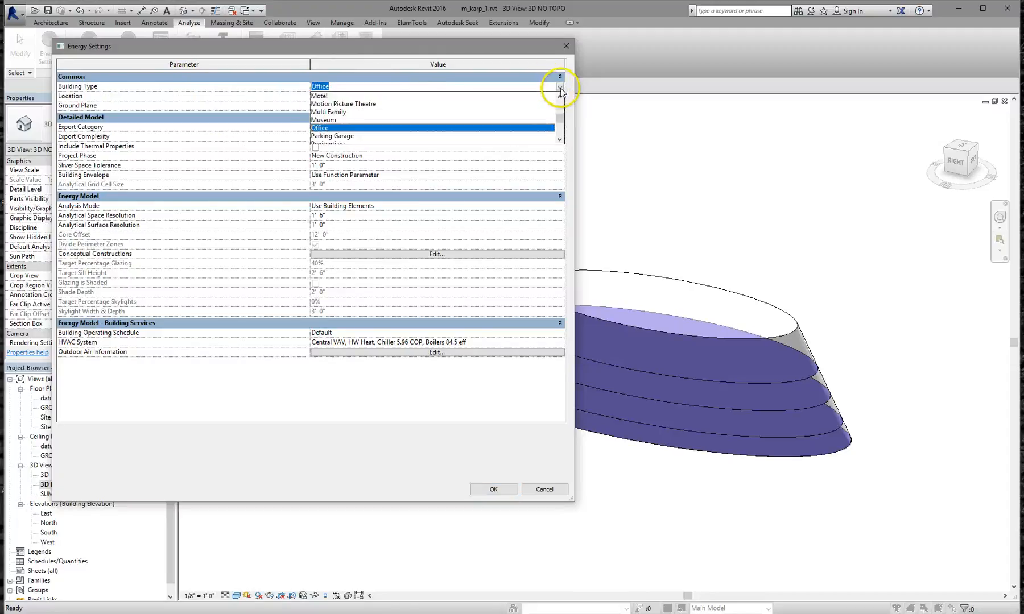
pyautogui.scroll(-2, 461, 116)
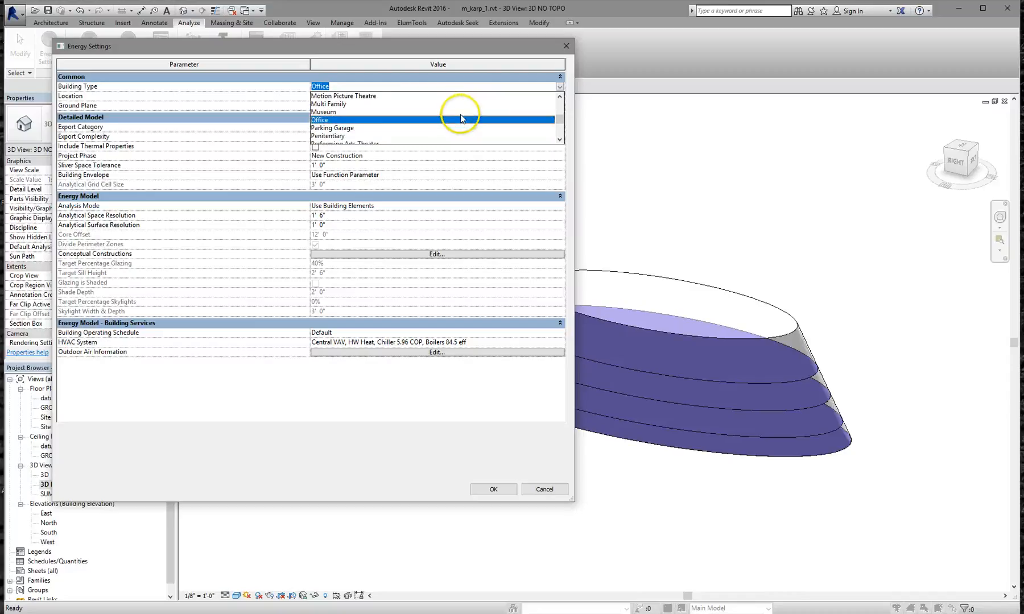
pyautogui.scroll(-3, 452, 122)
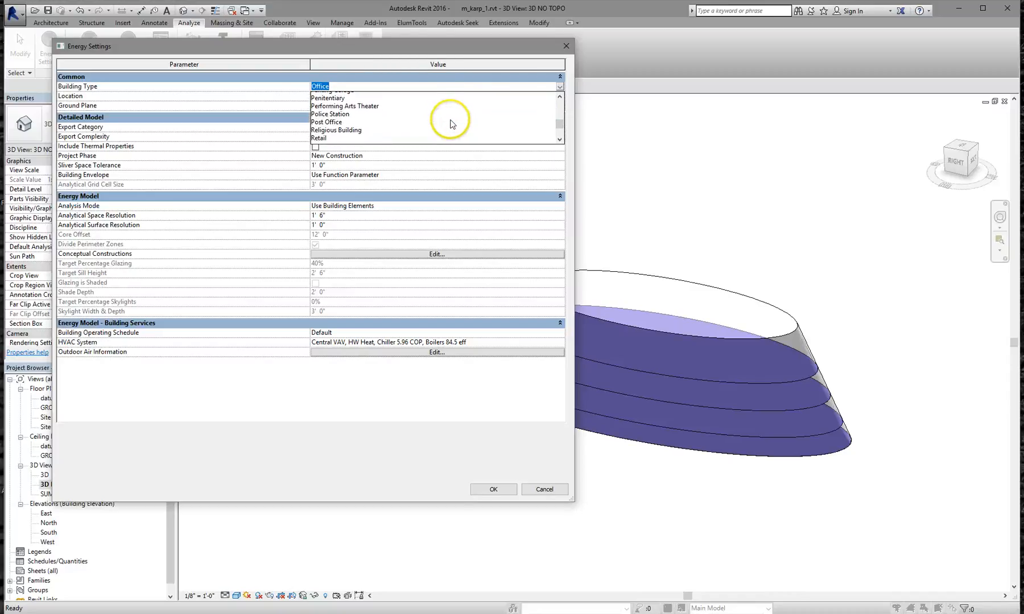
pyautogui.scroll(1, 358, 104)
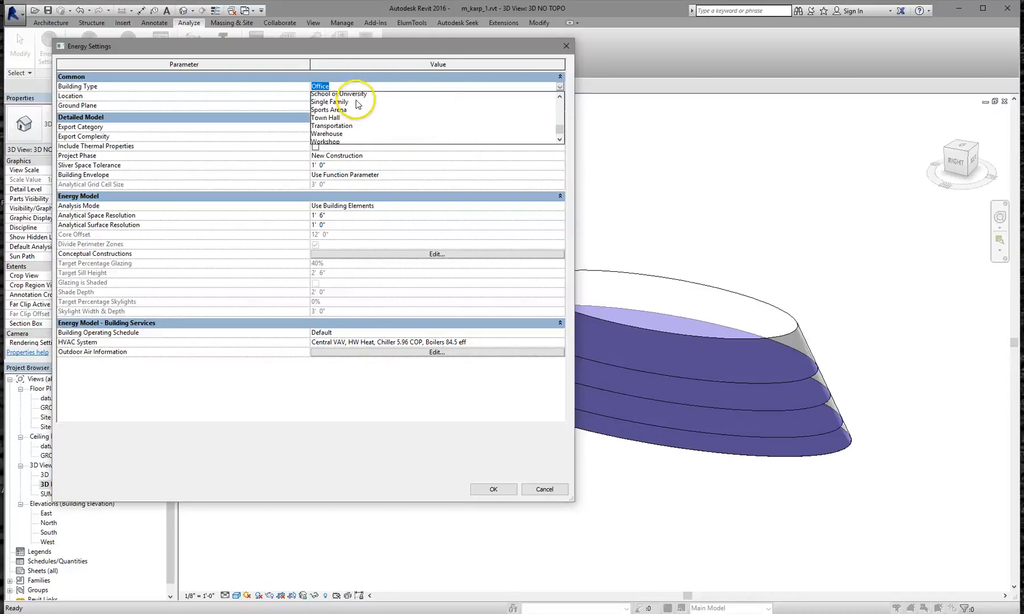
pyautogui.click(358, 96)
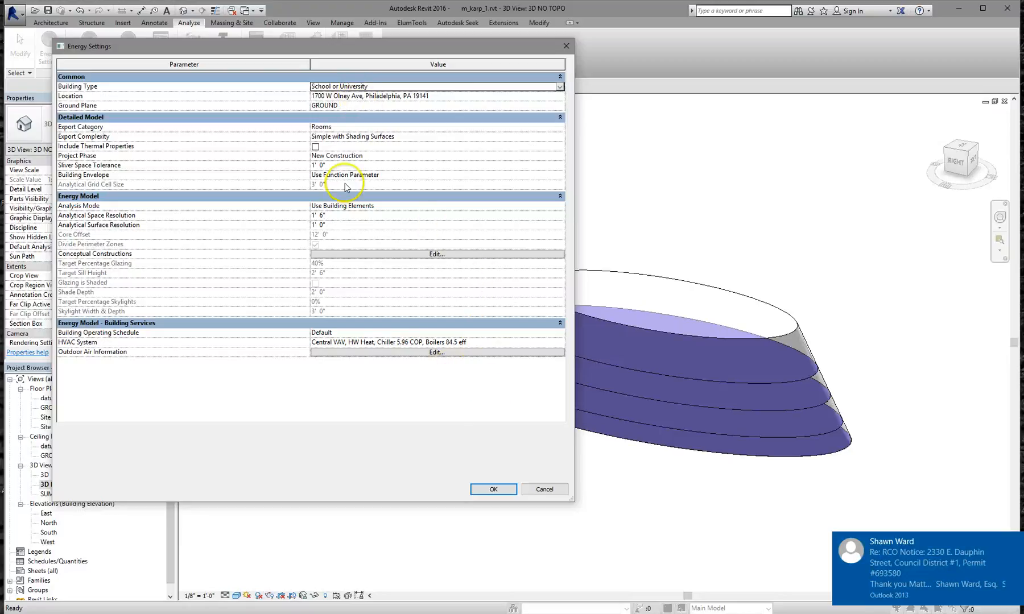
# Keep Export Category as Rooms, set Analysis Mode to Use Conceptual Masses, and edit Conceptual Constructions
pyautogui.click(344, 127)
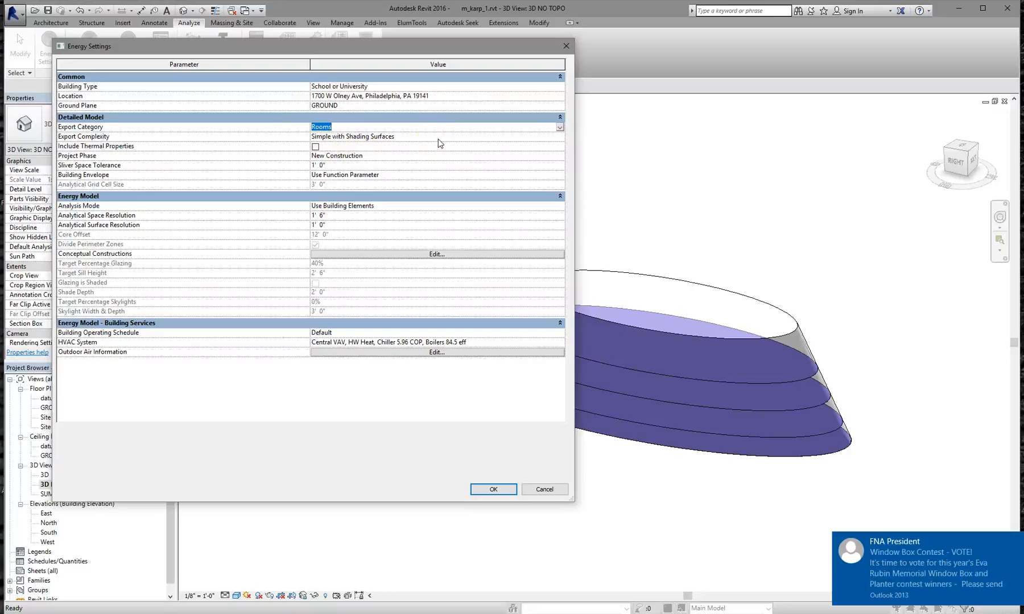
pyautogui.click(560, 127)
pyautogui.click(559, 127)
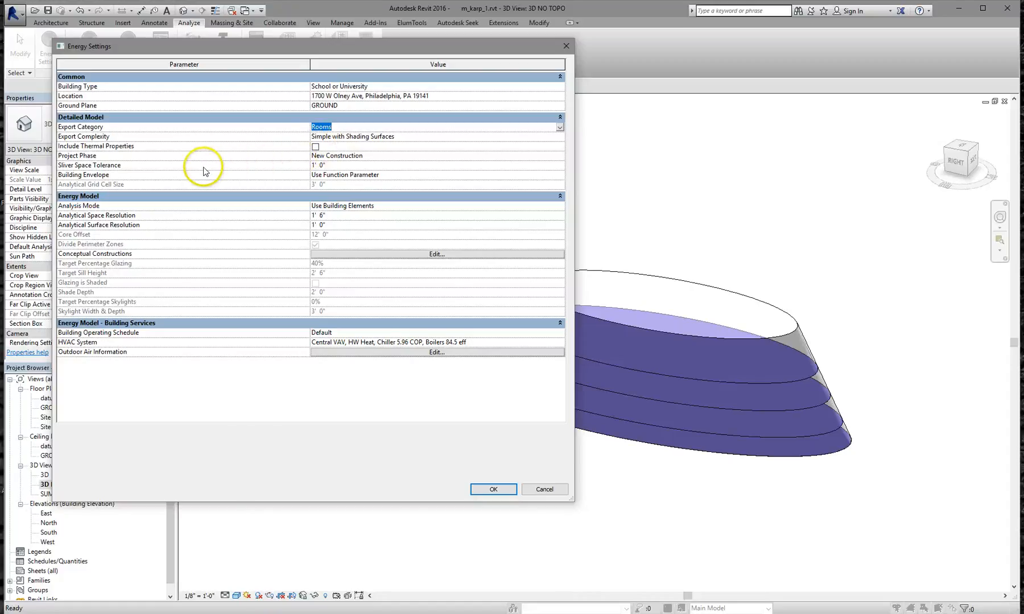
pyautogui.click(351, 206)
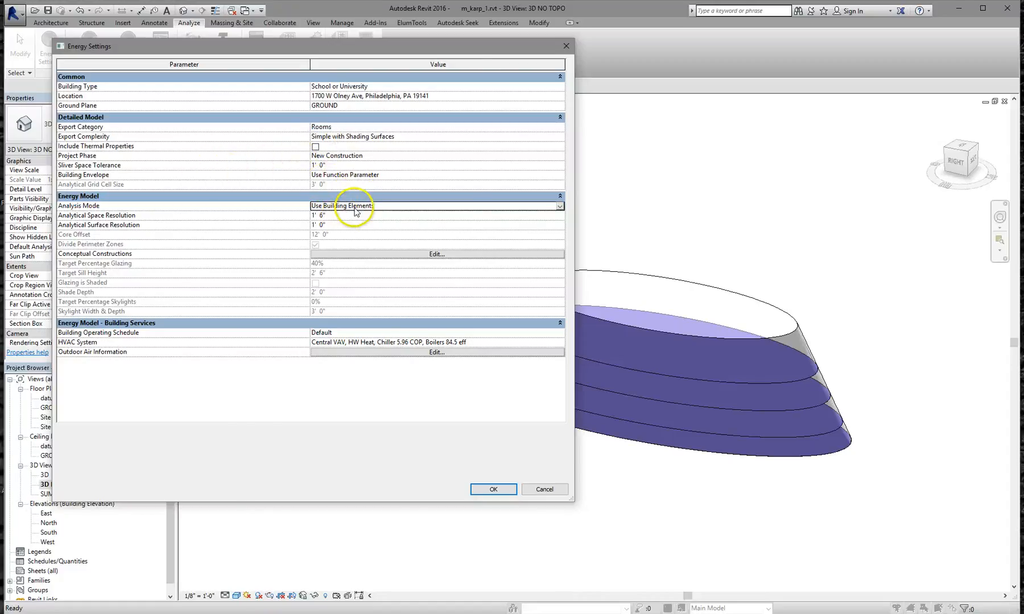
pyautogui.click(560, 206)
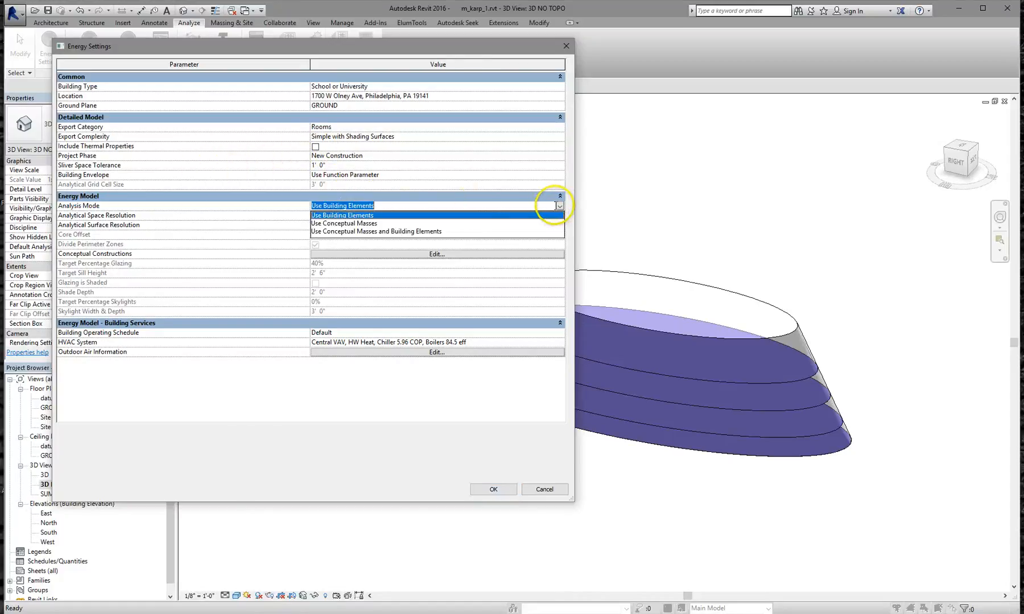
pyautogui.click(364, 224)
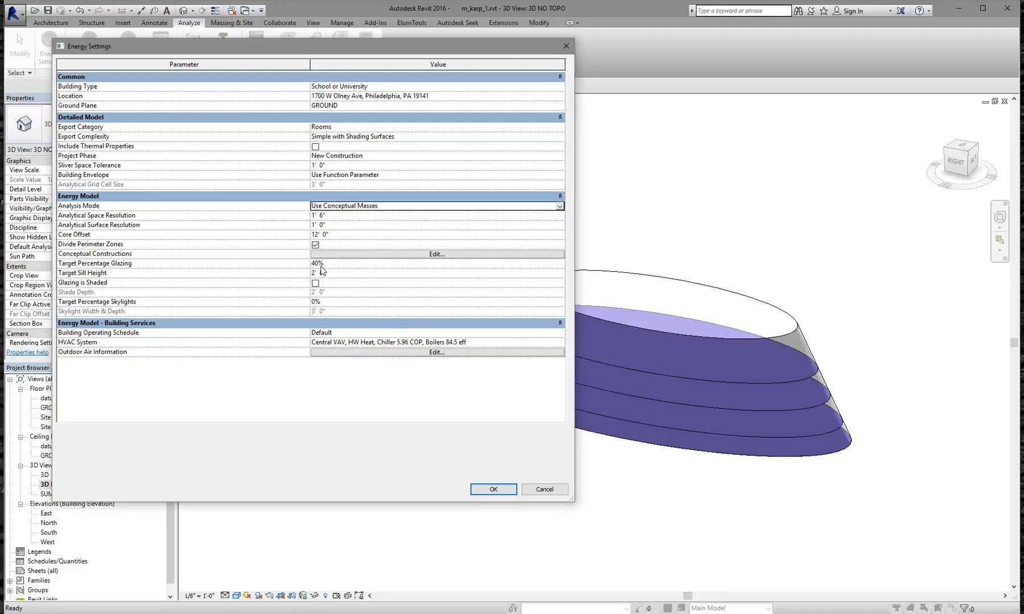
pyautogui.click(361, 256)
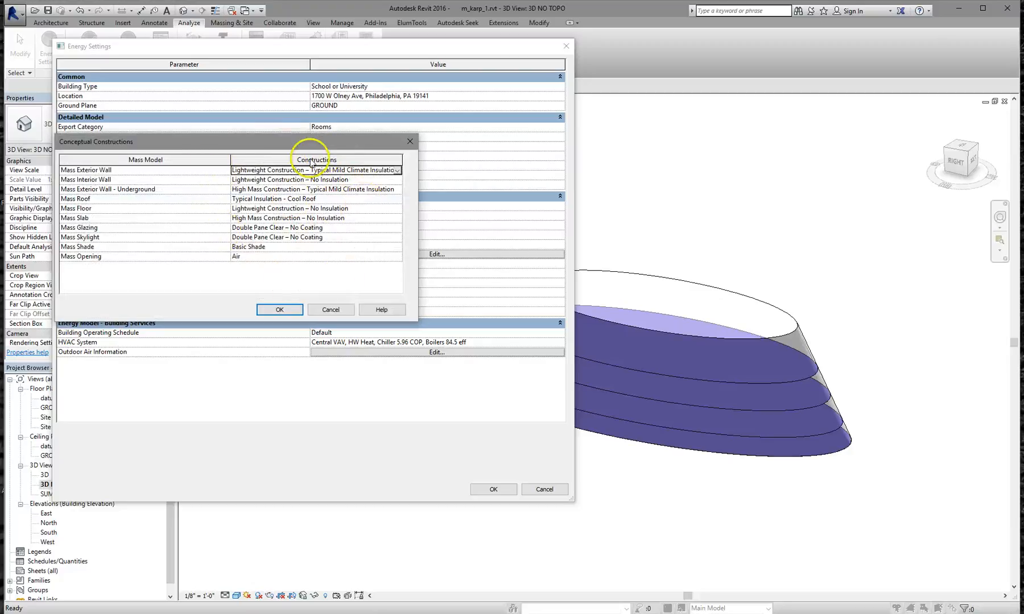
# Discard the Conceptual Constructions changes, confirm Energy Settings, and generate the mass's energy analytical model
pyautogui.click(331, 308)
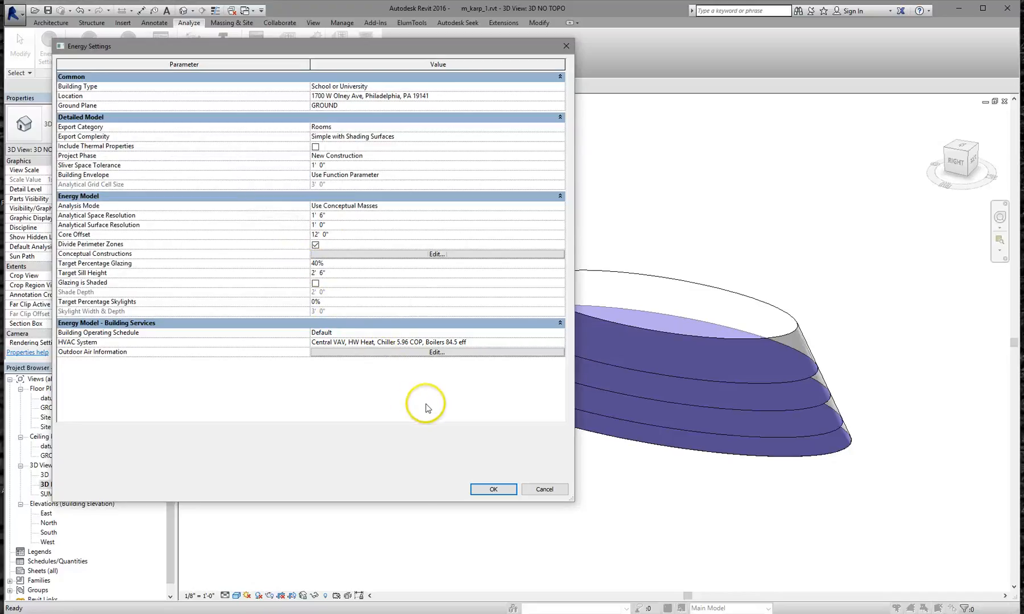
pyautogui.click(491, 489)
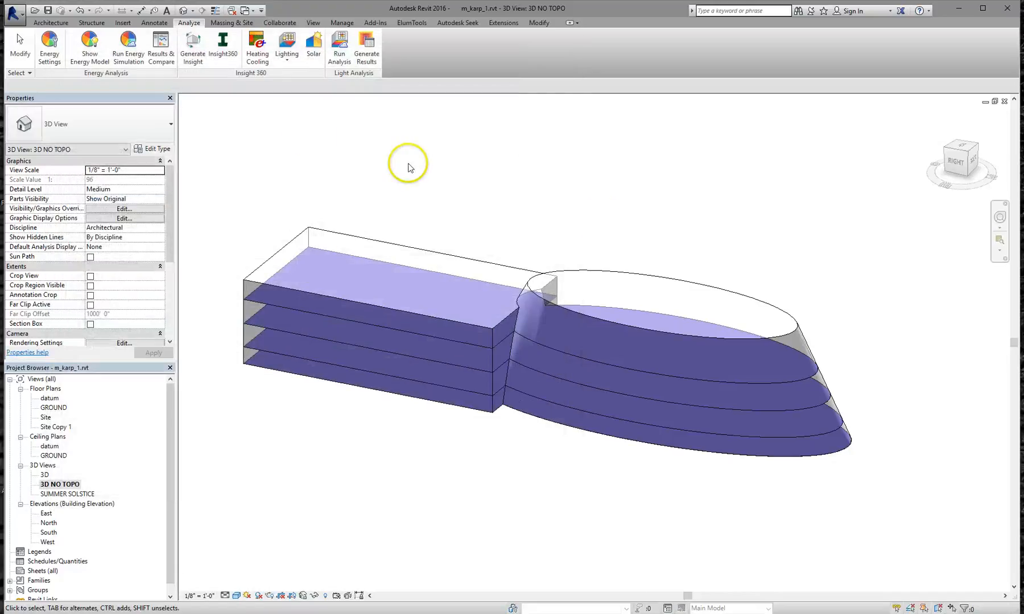
pyautogui.click(94, 46)
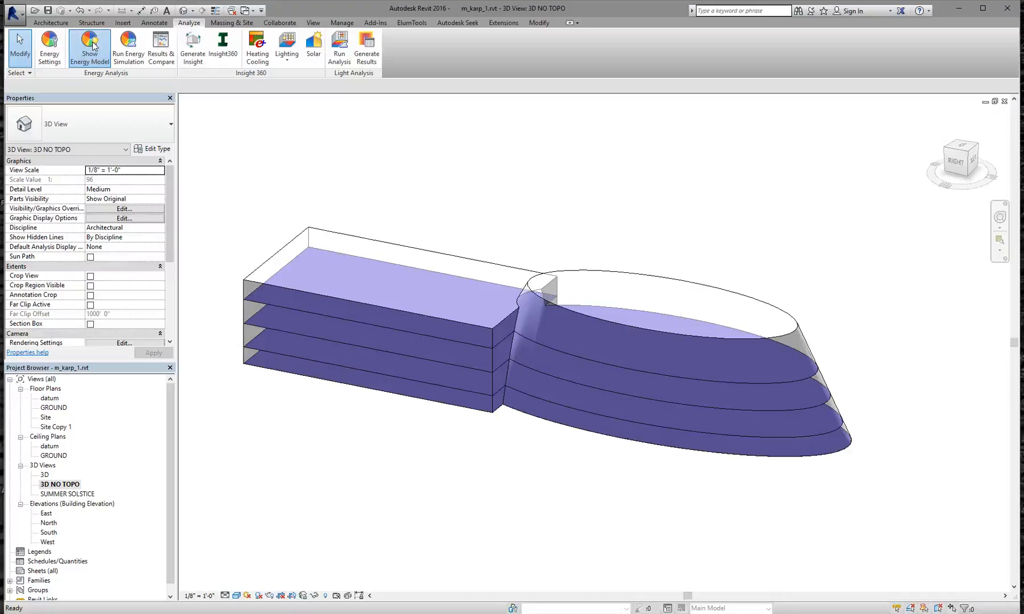
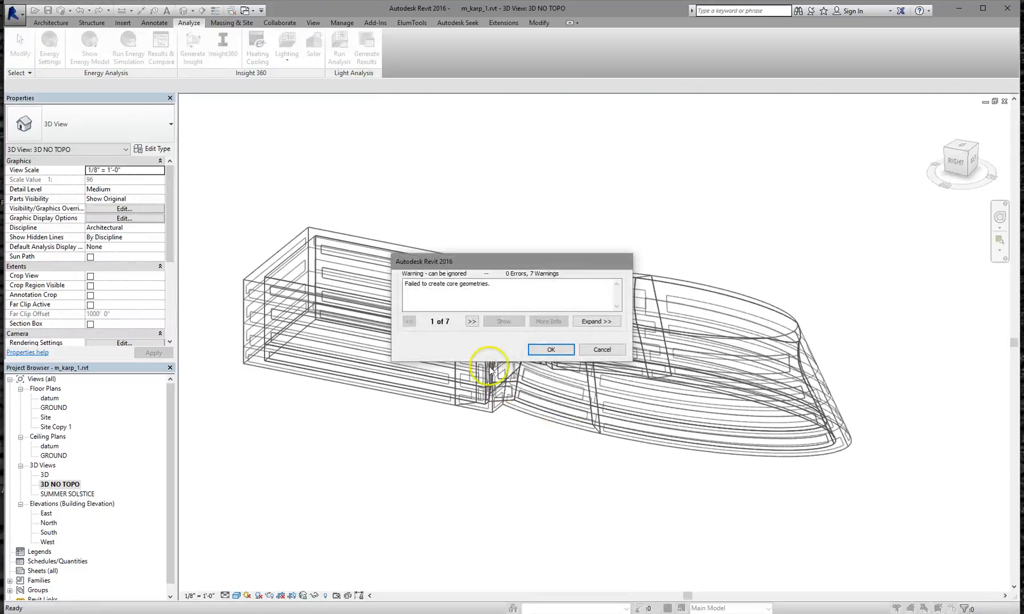
# Dismiss the core-geometry warnings and zoom in on the energy model's curved facades and glazing bands
pyautogui.click(552, 351)
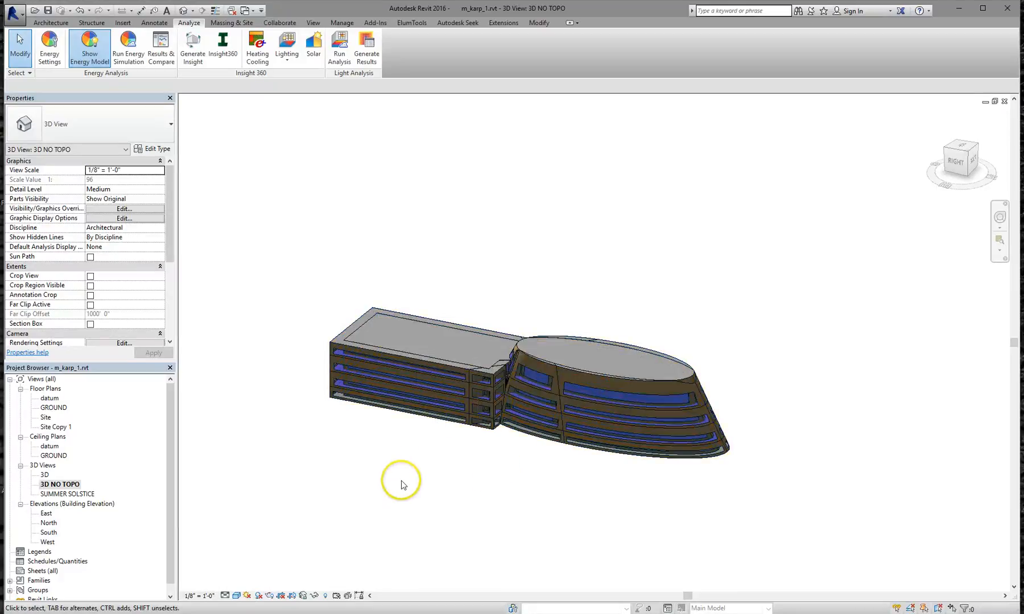
pyautogui.scroll(3, 498, 469)
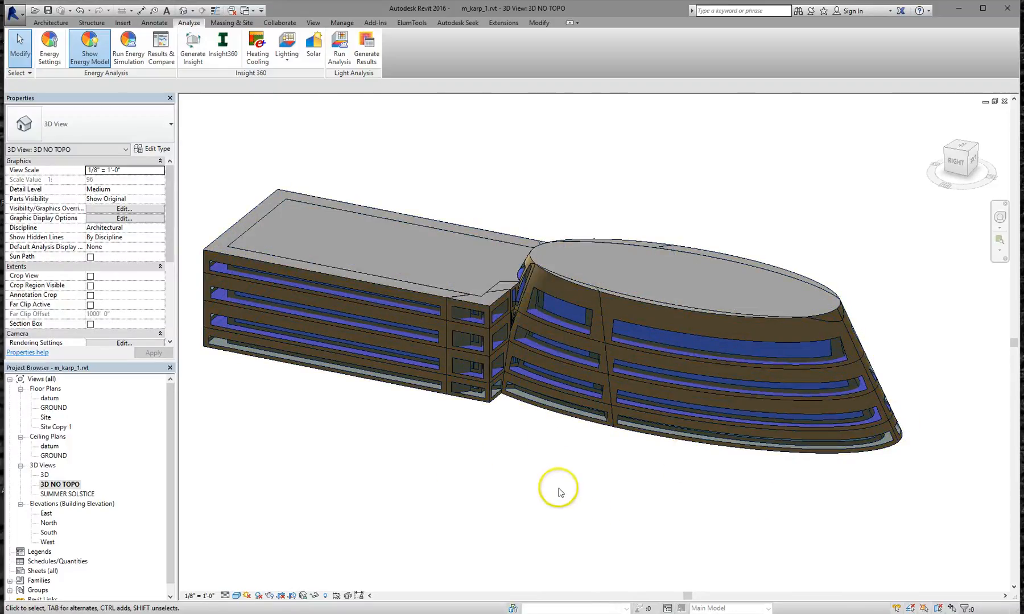
pyautogui.scroll(3, 546, 345)
pyautogui.scroll(1, 546, 345)
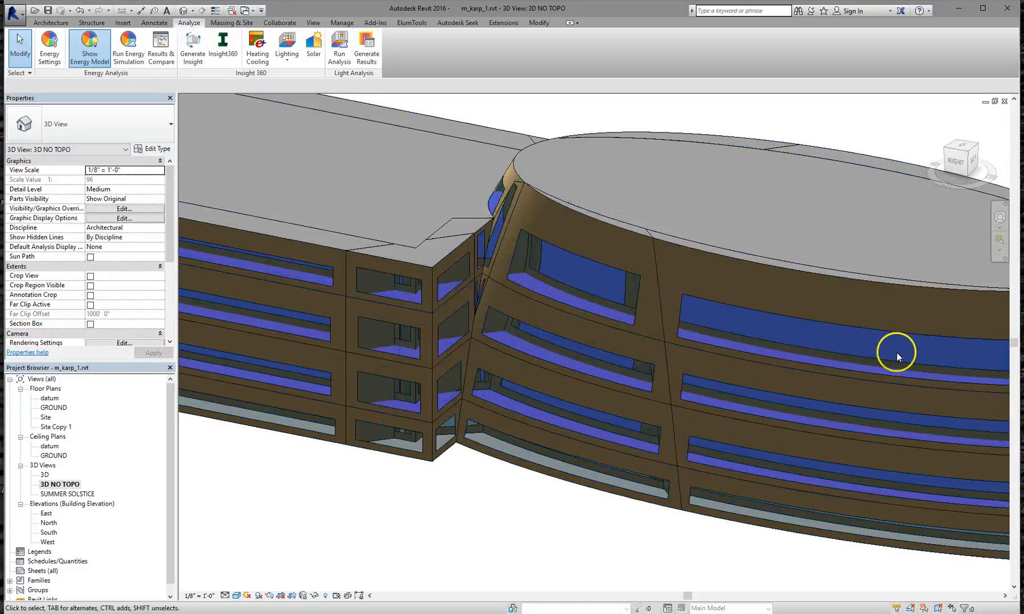
pyautogui.scroll(-1, 816, 355)
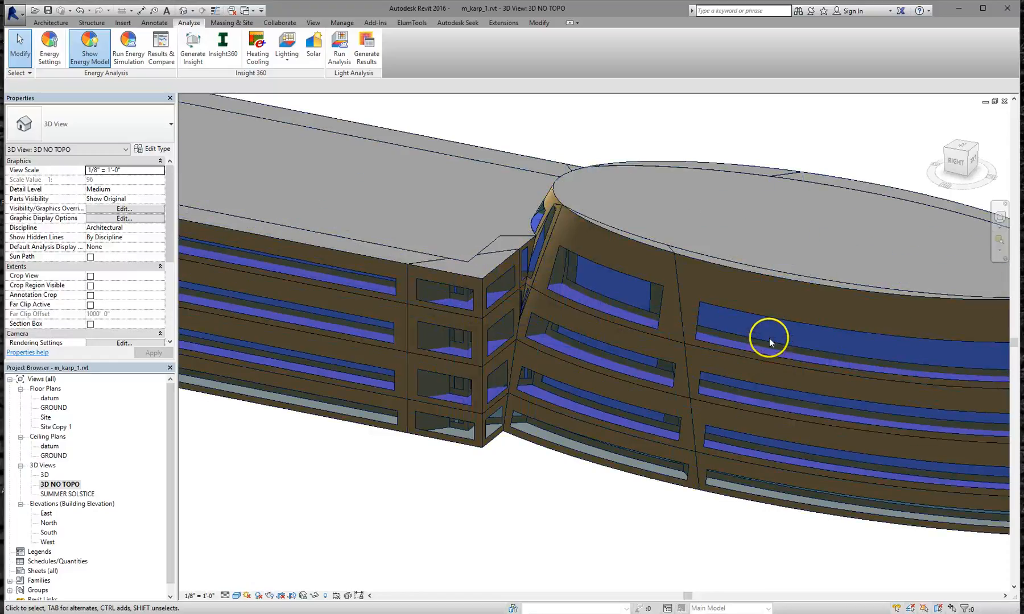
pyautogui.click(89, 45)
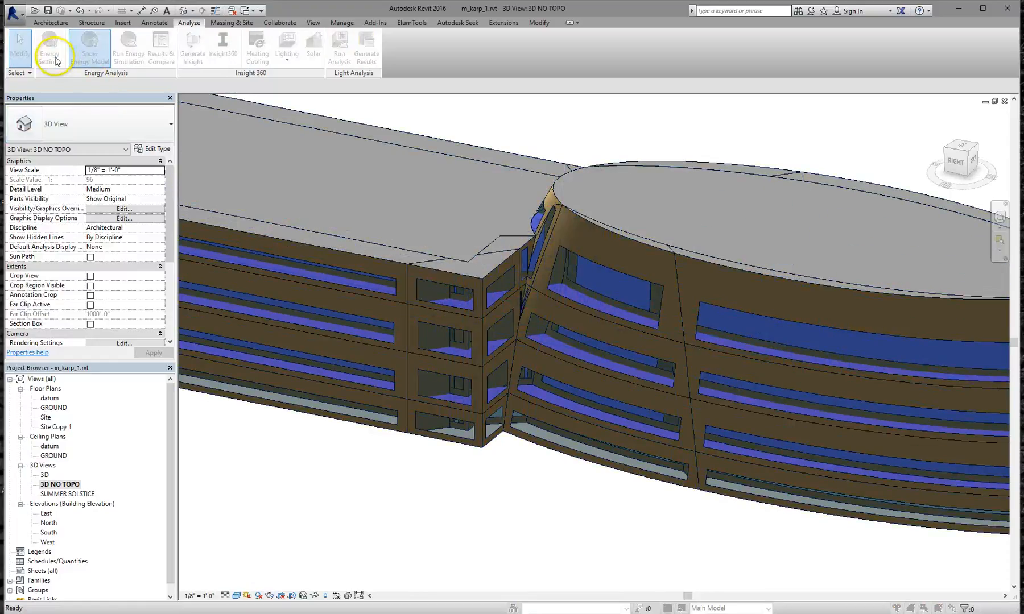
pyautogui.click(50, 57)
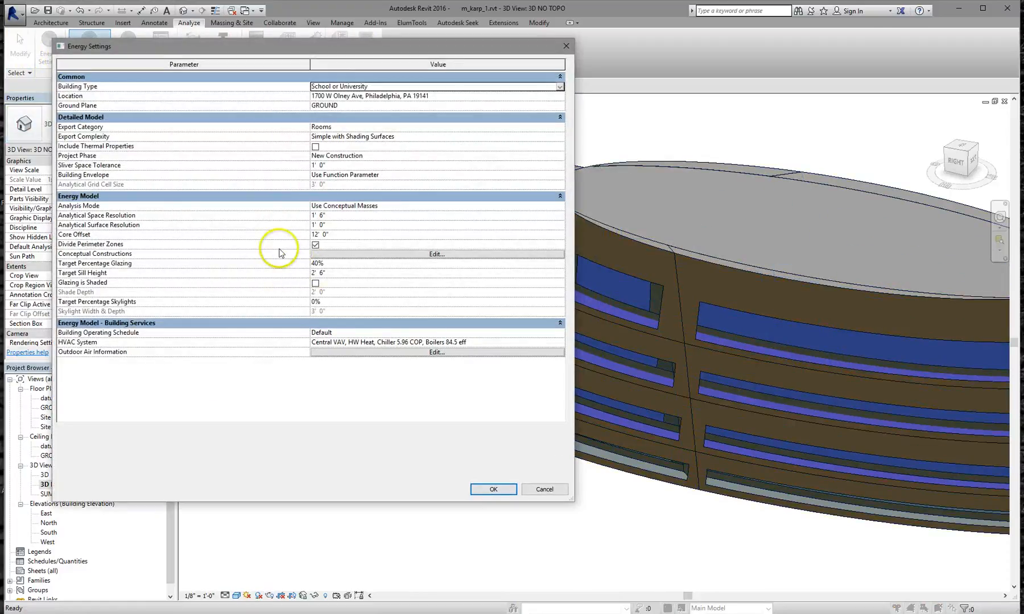
pyautogui.click(332, 236)
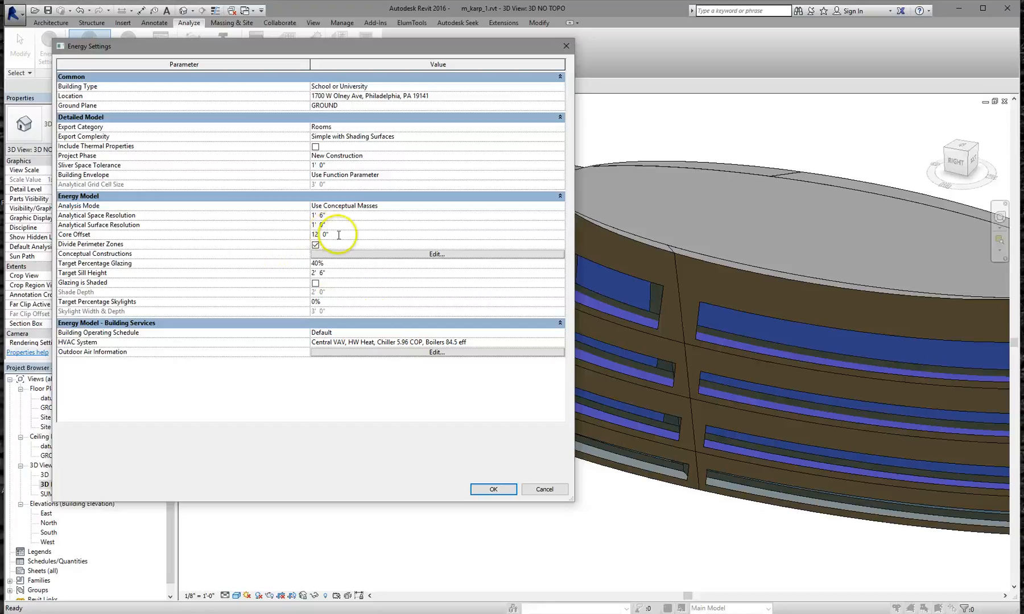
pyautogui.moveTo(338, 235); pyautogui.dragTo(297, 231)
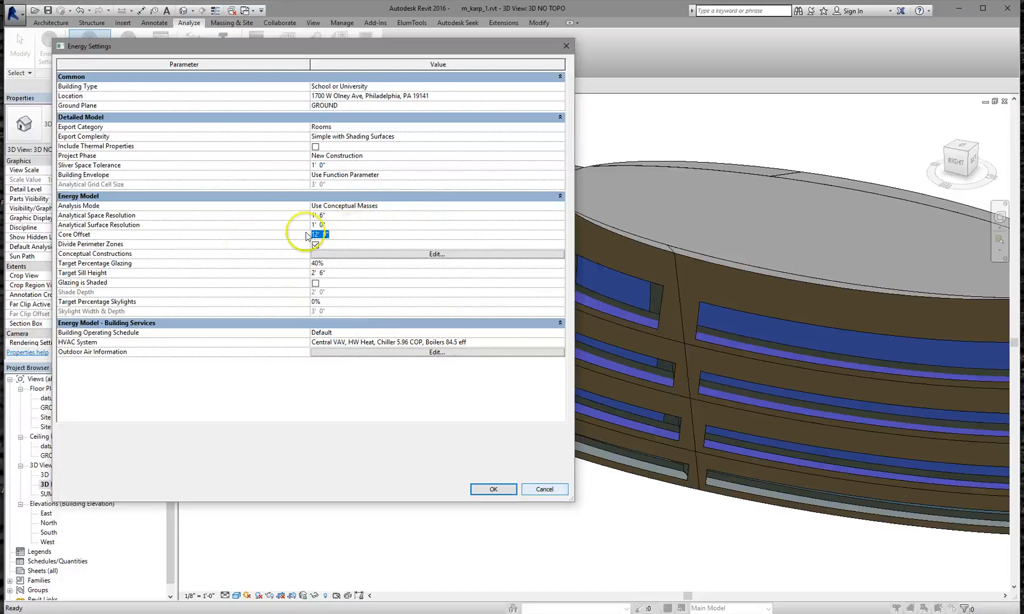
pyautogui.click(537, 489)
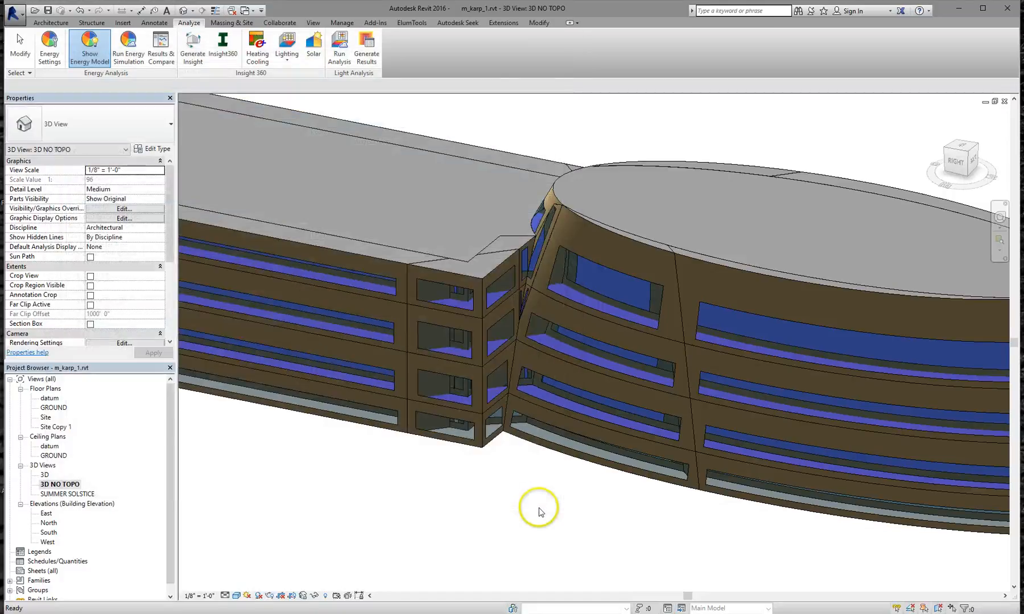
pyautogui.scroll(-1, 507, 473)
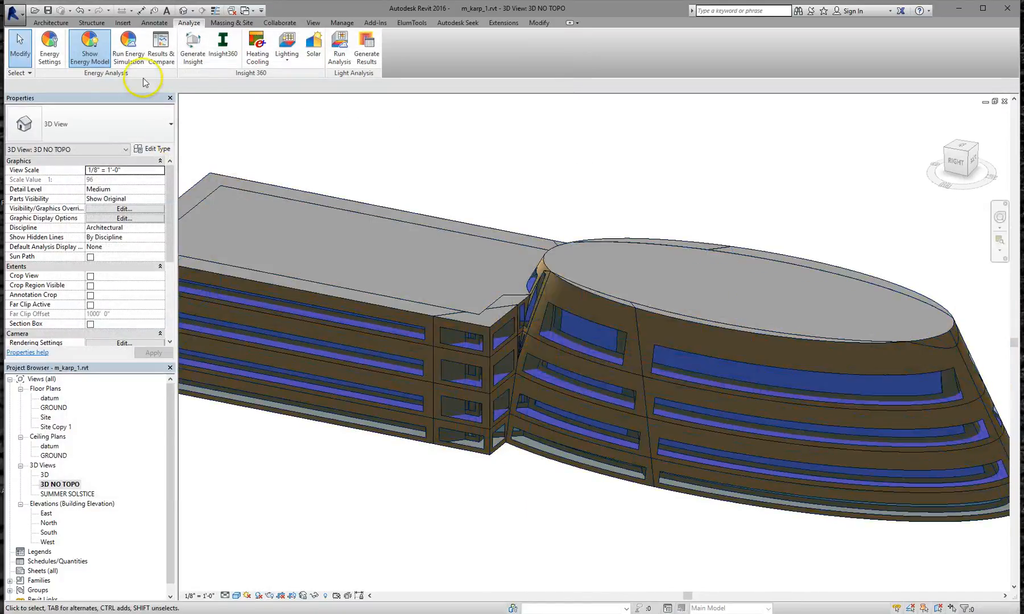
# Sign in to Autodesk with the account e-mail and password, then dismiss the username-changed notice
pyautogui.click(129, 46)
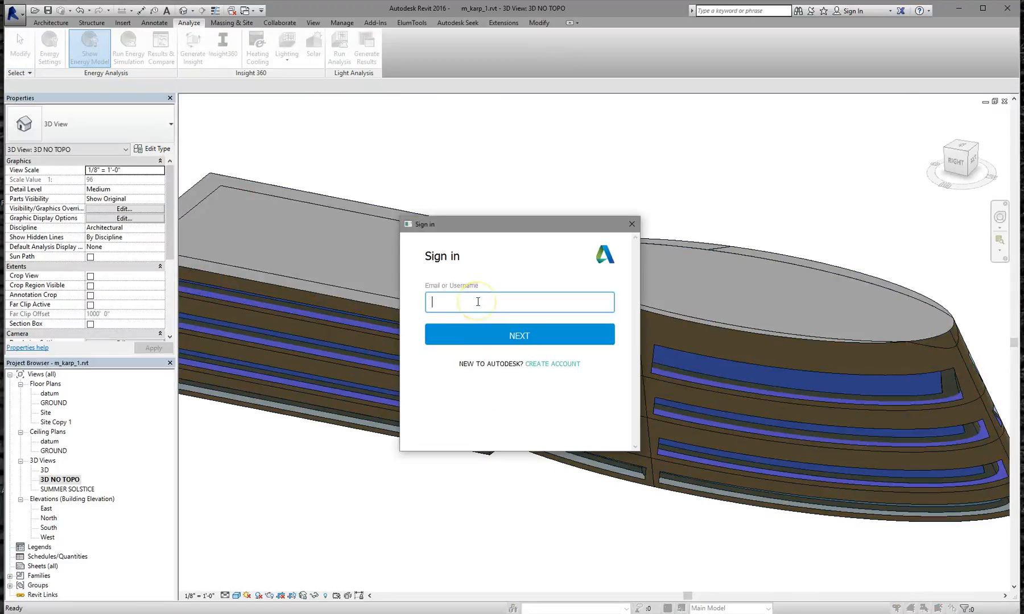
pyautogui.click(477, 302)
pyautogui.click(483, 337)
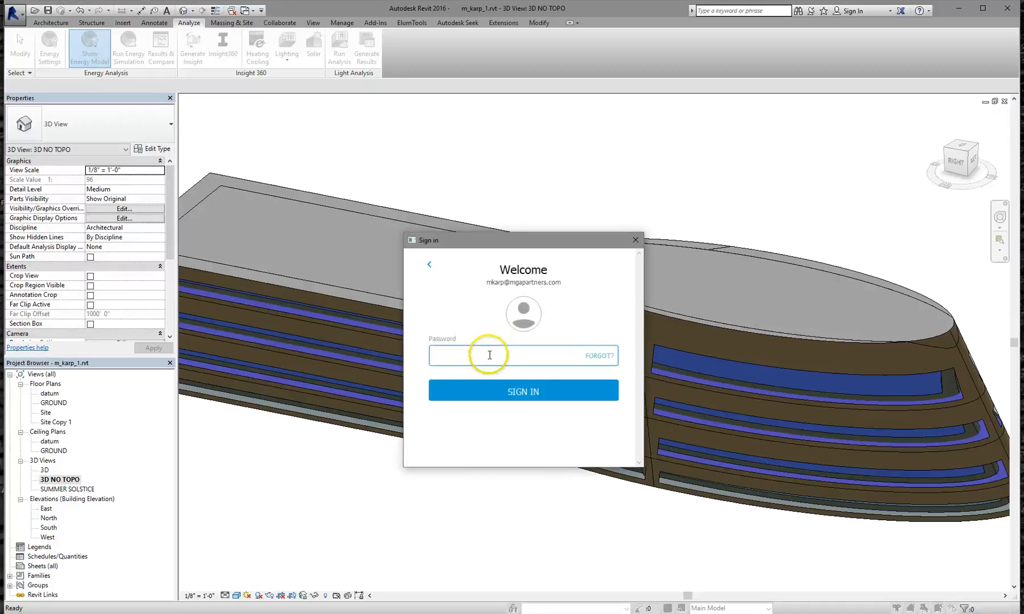
pyautogui.write('••')
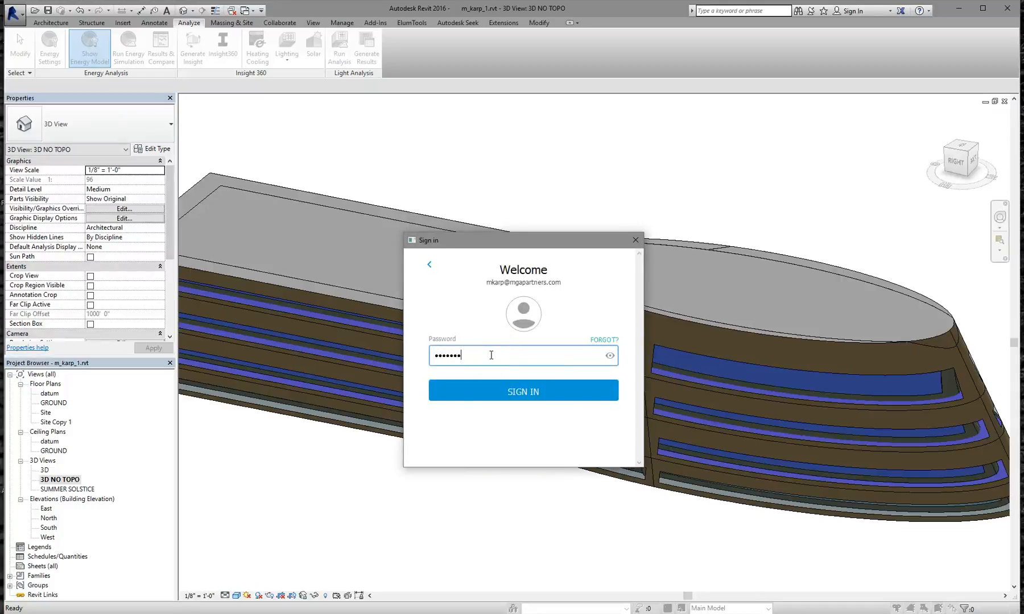
pyautogui.press('Return')
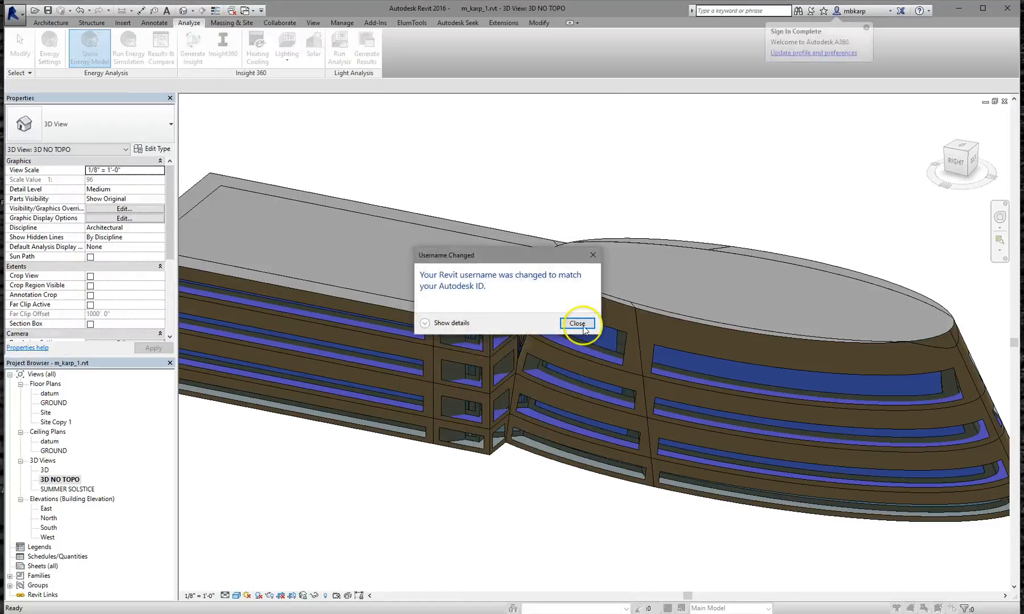
pyautogui.click(585, 324)
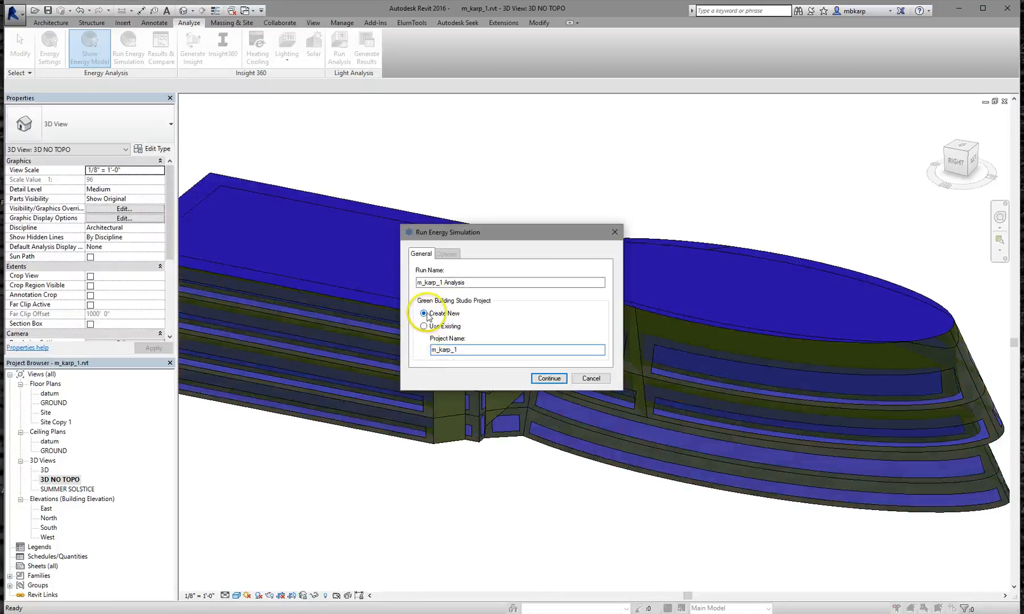
# Submit the simulation as new Green Building Studio project m_karp_1 and wait until processing finishes
pyautogui.click(536, 376)
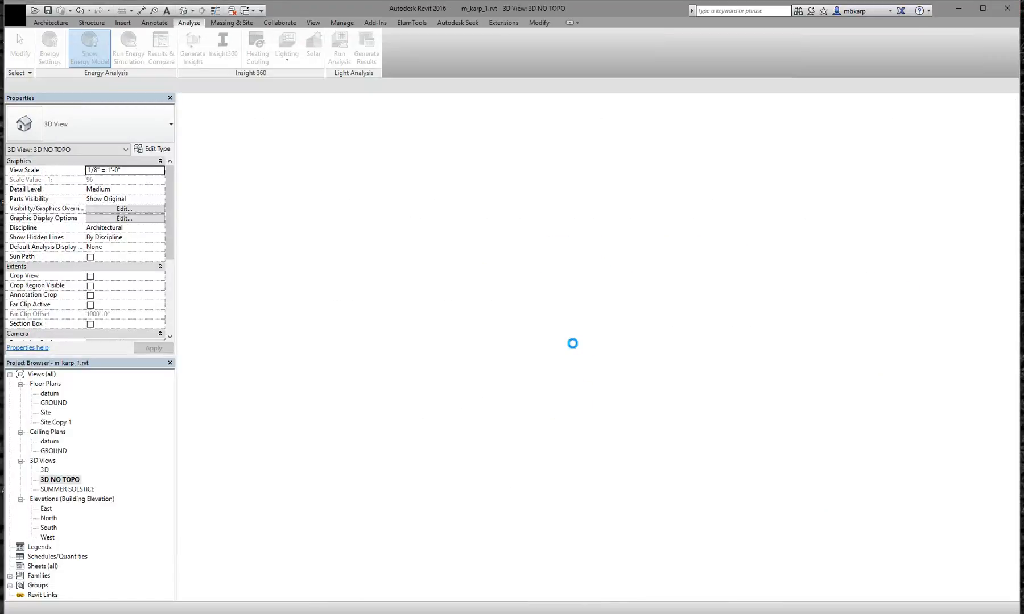
pyautogui.click(493, 302)
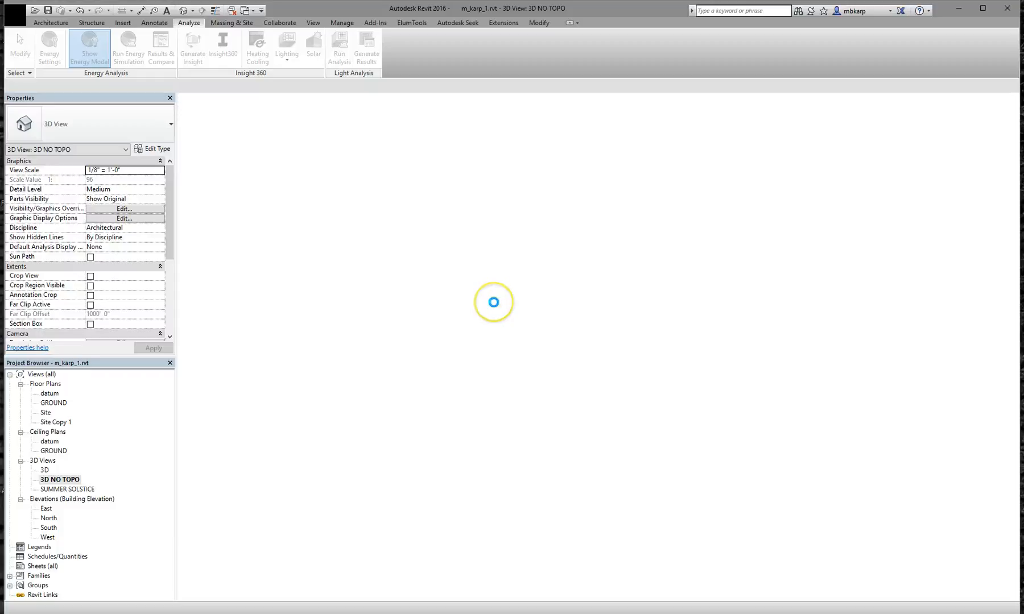
pyautogui.click(485, 301)
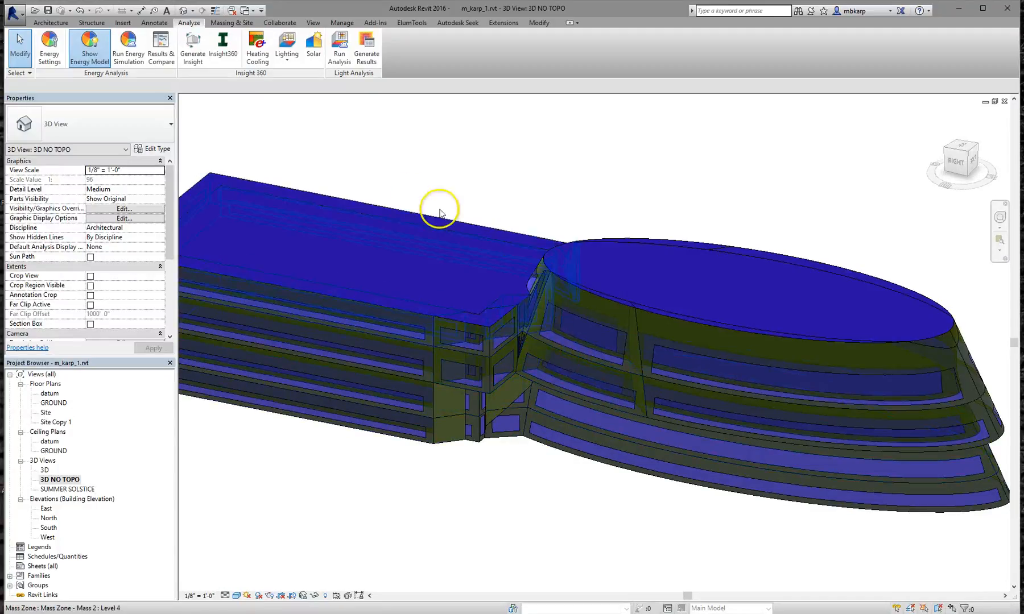
# Open Results & Compare, load the m_karp_1 Analysis report, and enlarge the window
pyautogui.click(161, 50)
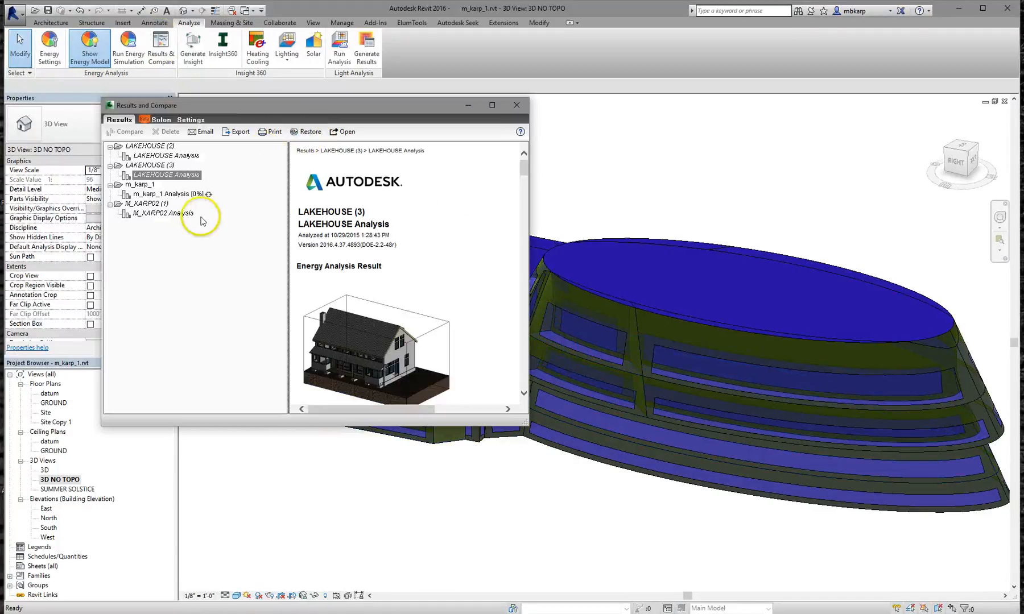
pyautogui.click(188, 195)
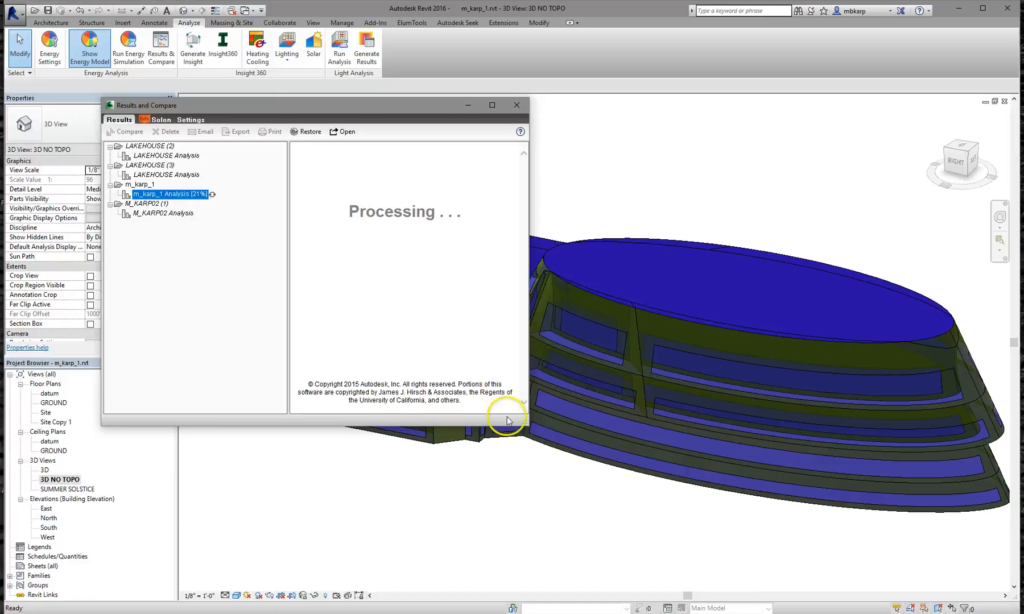
pyautogui.moveTo(523, 424); pyautogui.dragTo(707, 553)
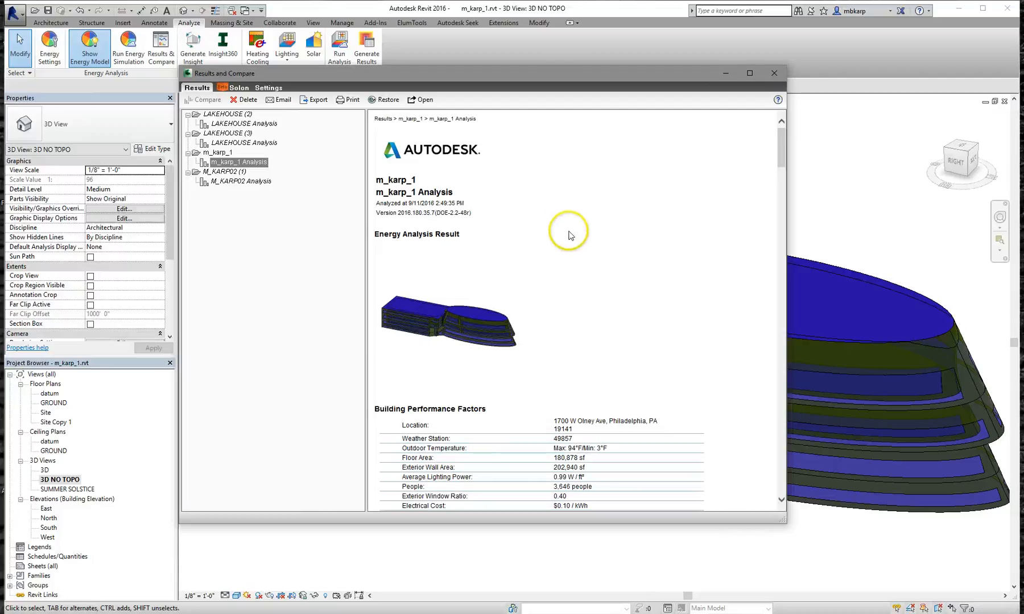
# Scroll the report past the pie charts to the monthly cooling load, fuel and electricity charts
pyautogui.scroll(-2, 568, 261)
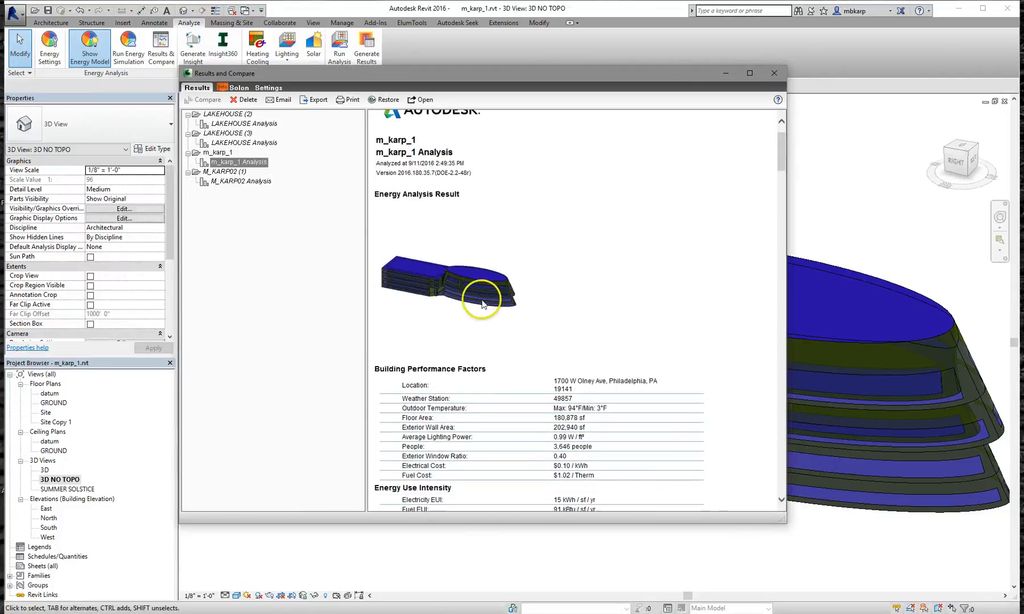
pyautogui.scroll(-4, 603, 316)
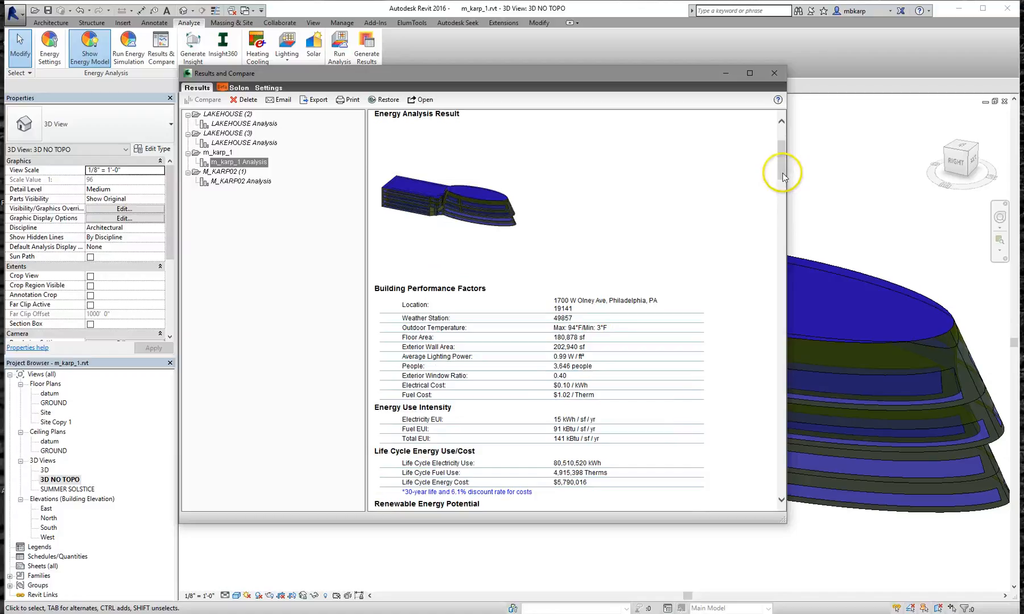
pyautogui.scroll(-9, 785, 190)
pyautogui.scroll(2, 663, 216)
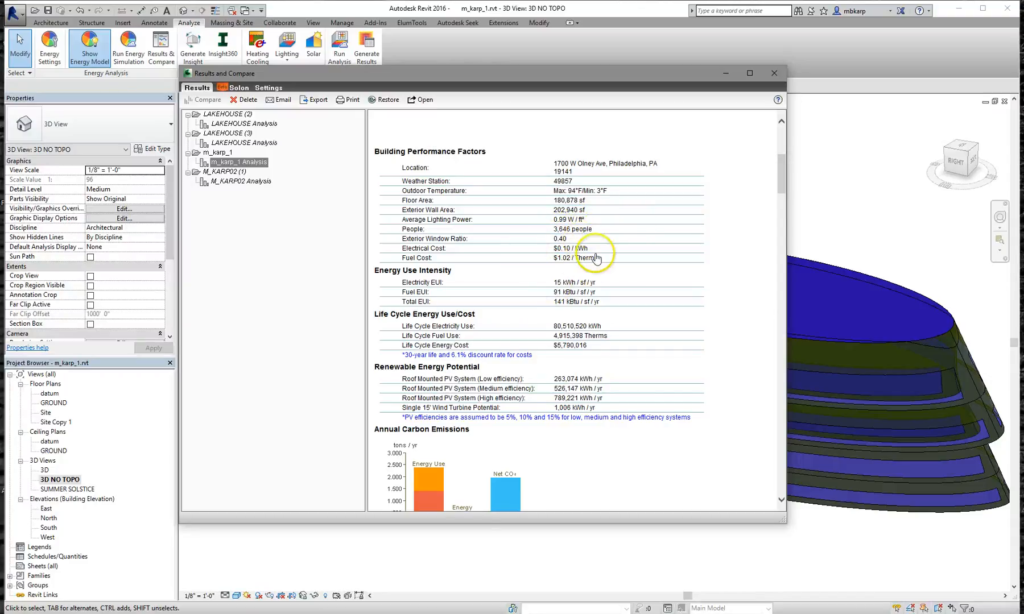
pyautogui.scroll(-1, 609, 293)
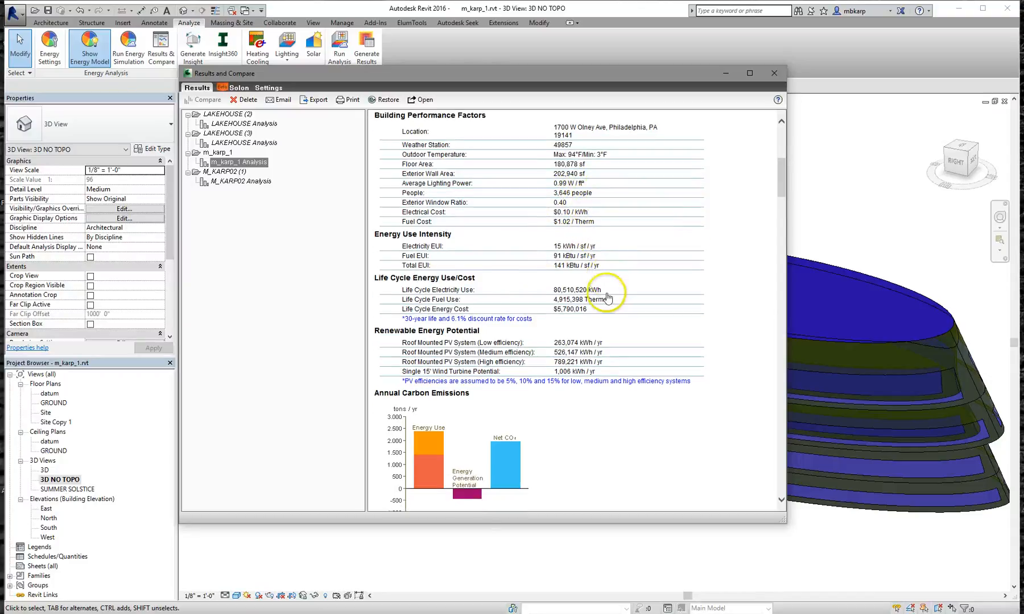
pyautogui.scroll(-3, 608, 297)
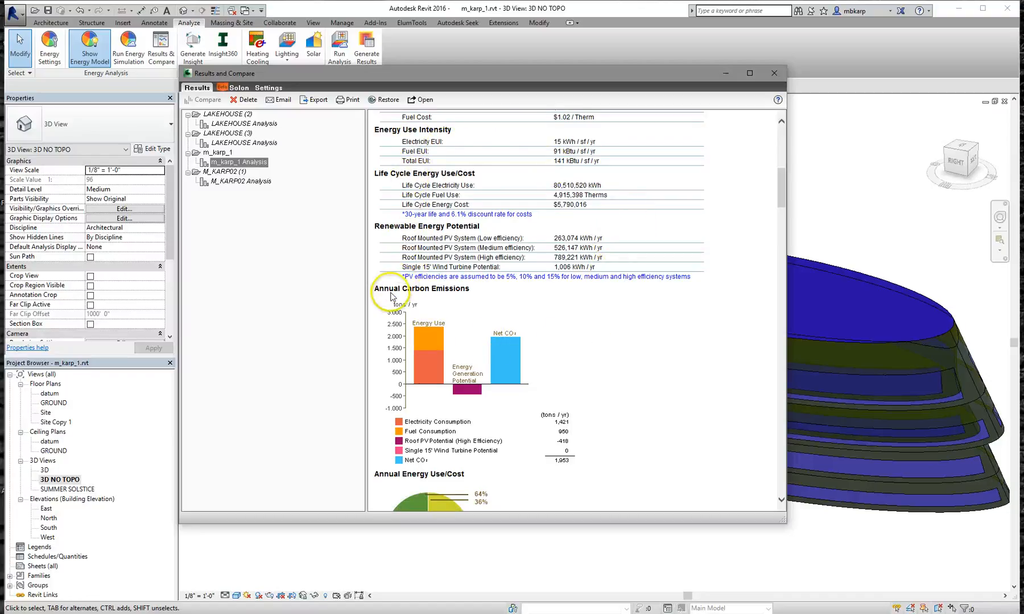
pyautogui.scroll(-5, 415, 323)
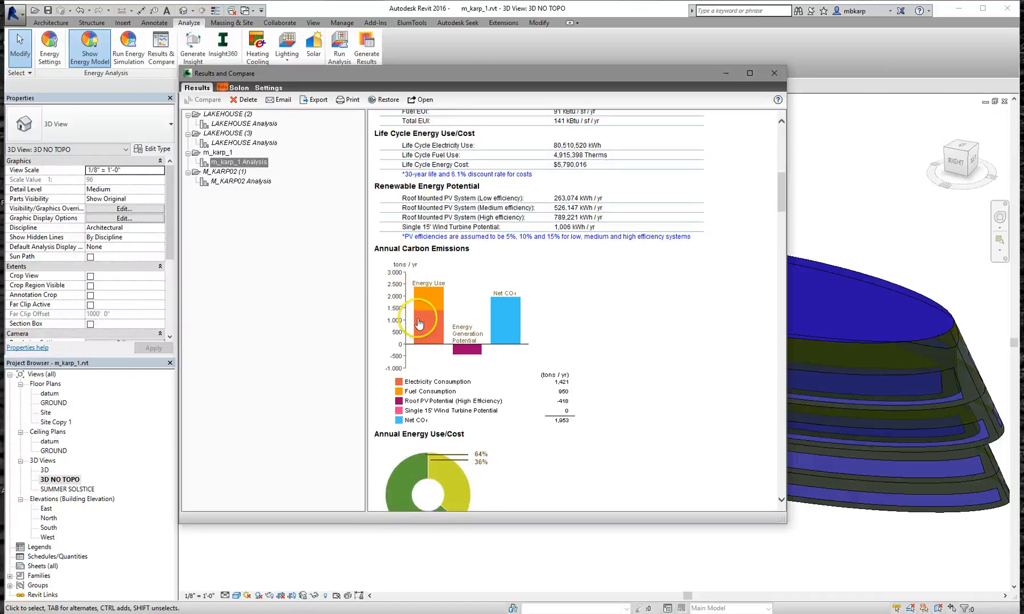
pyautogui.scroll(-2, 558, 319)
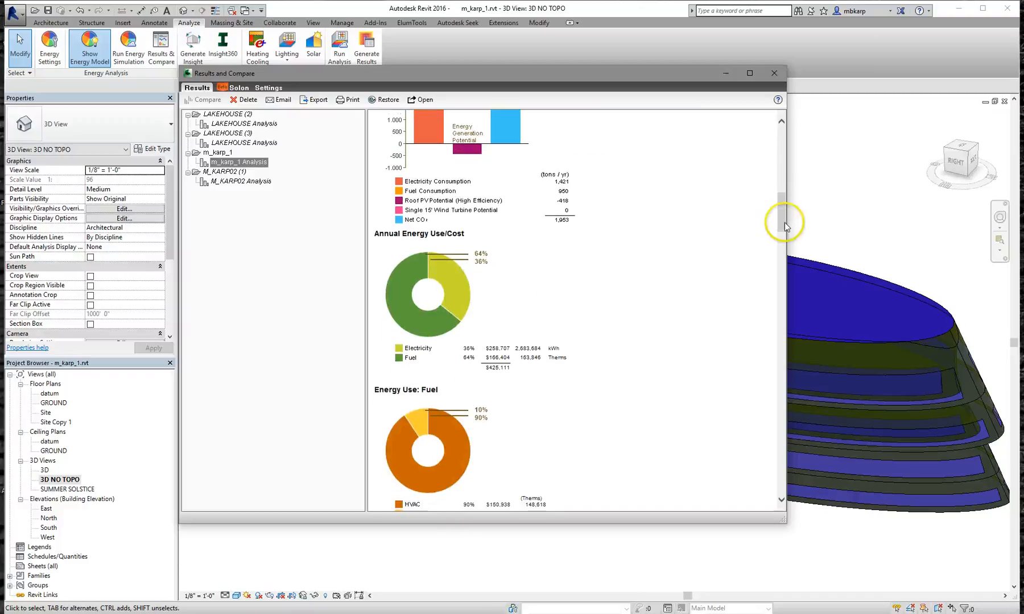
pyautogui.moveTo(779, 220); pyautogui.dragTo(783, 290)
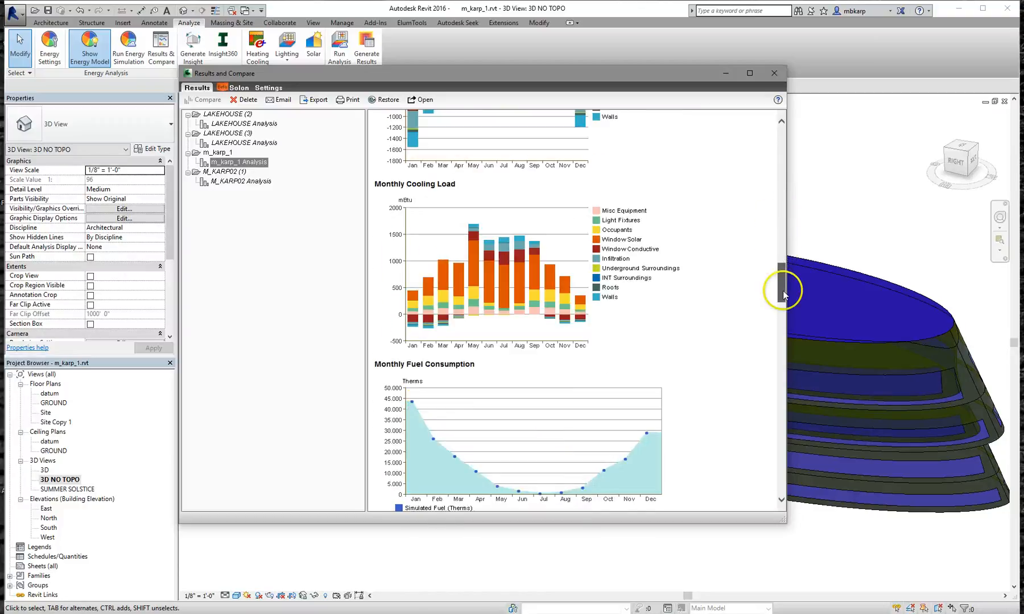
pyautogui.scroll(-1, 722, 306)
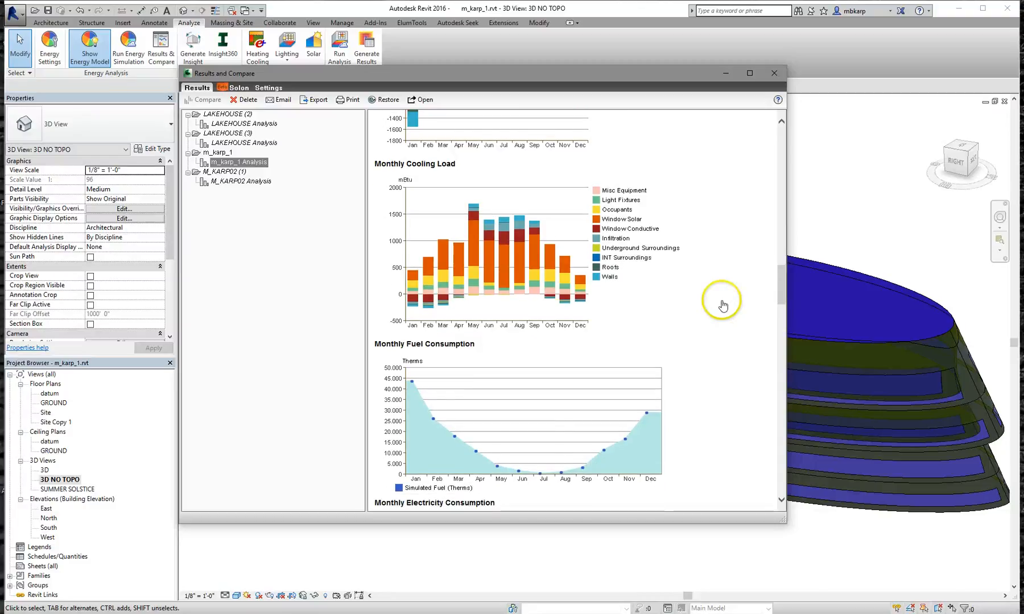
pyautogui.scroll(-1, 718, 307)
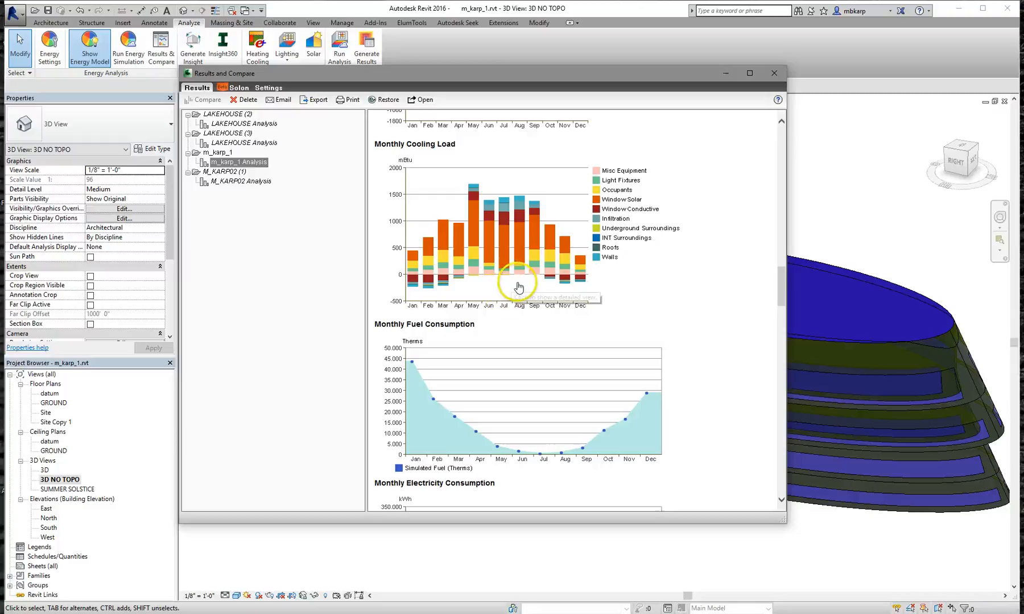
pyautogui.scroll(-2, 523, 286)
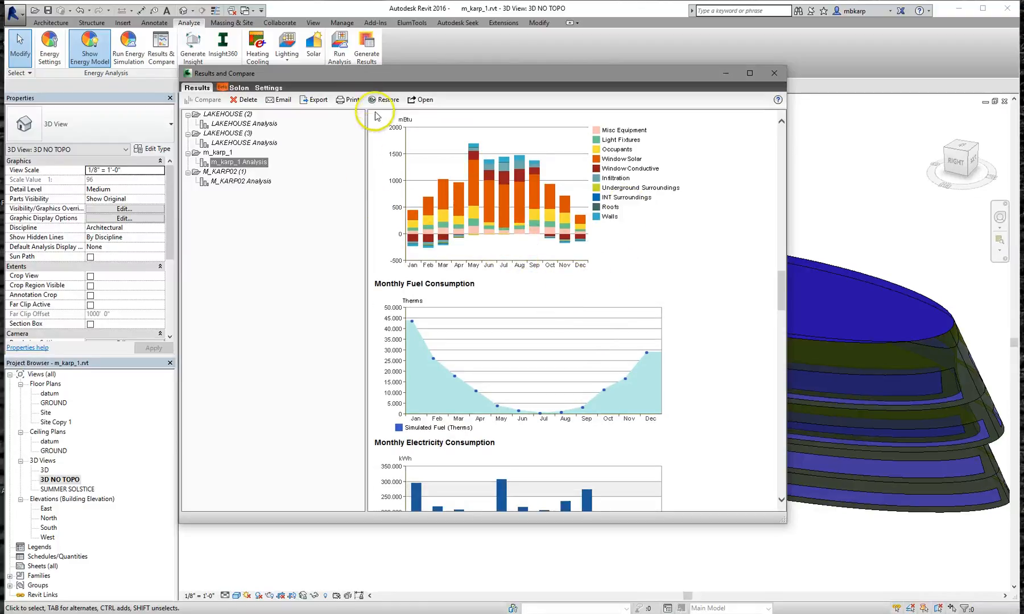
# Abandon the PDF export of the report and close the Results and Compare window
pyautogui.click(316, 100)
pyautogui.click(346, 348)
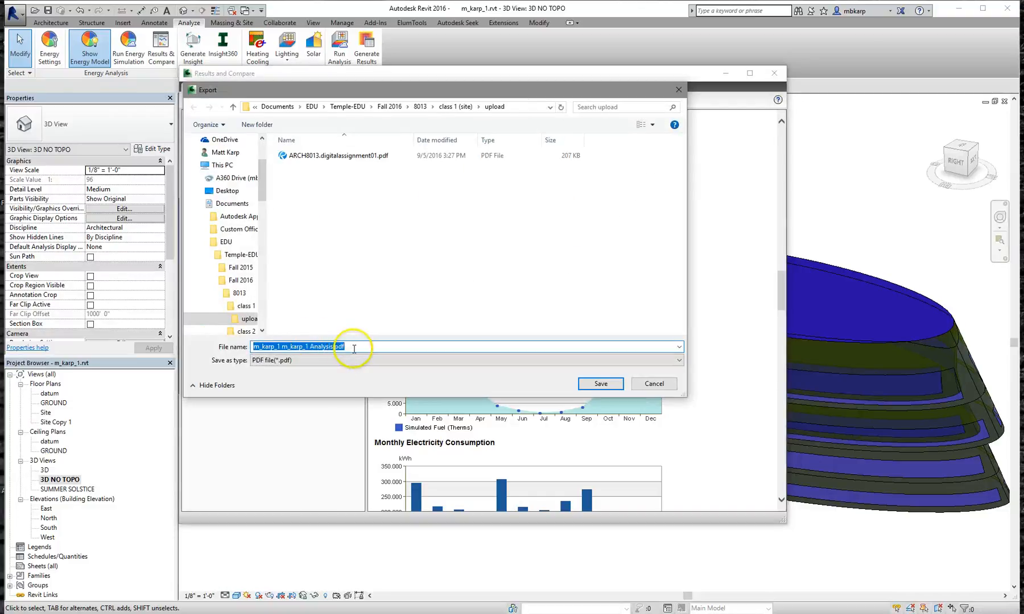
pyautogui.click(654, 384)
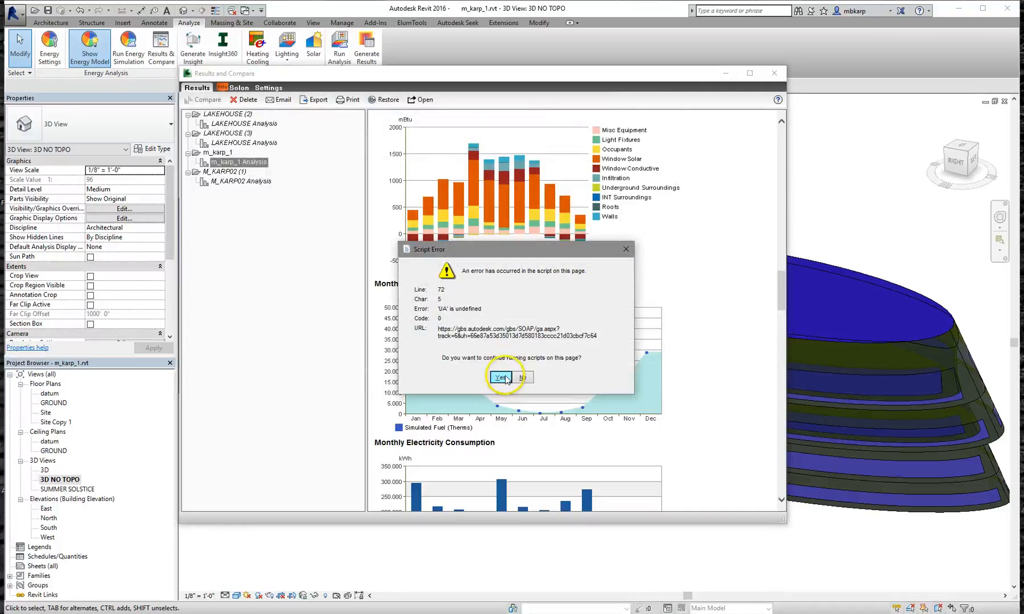
pyautogui.click(500, 378)
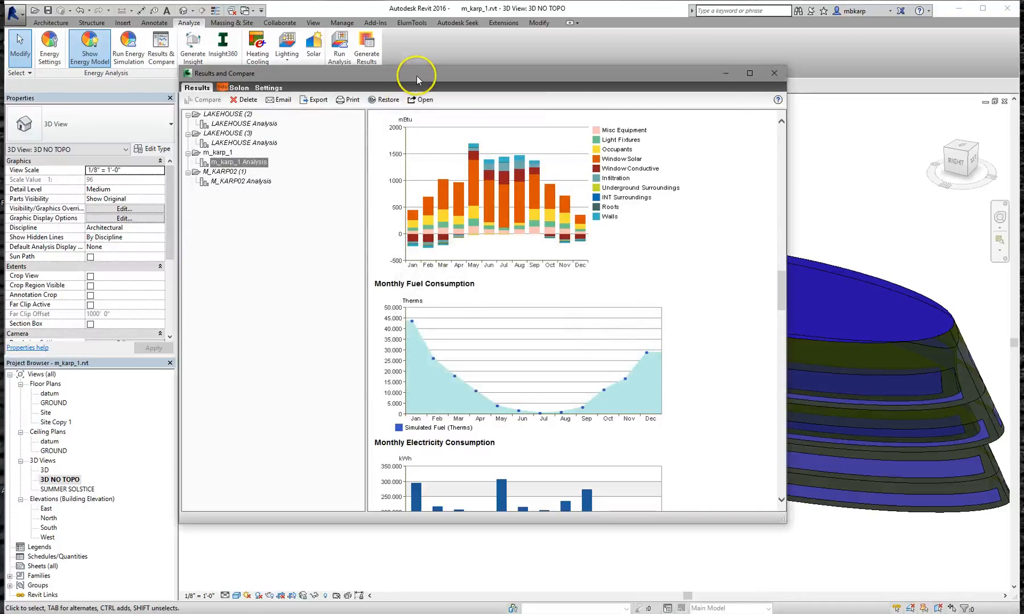
pyautogui.click(769, 76)
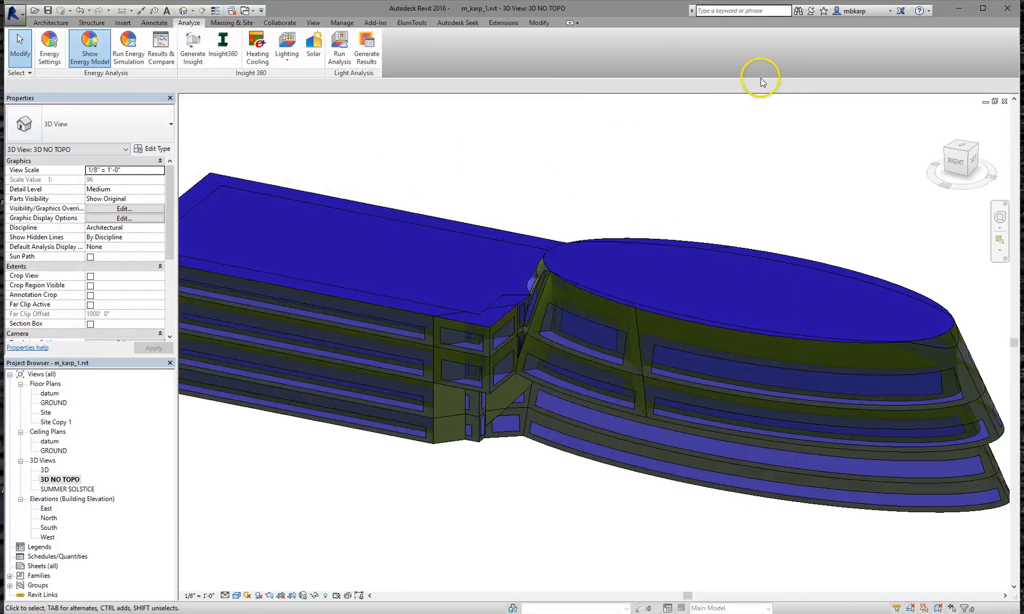
# Hide the energy model, reframe the whole massing model, and open the Design Options manager
pyautogui.click(93, 53)
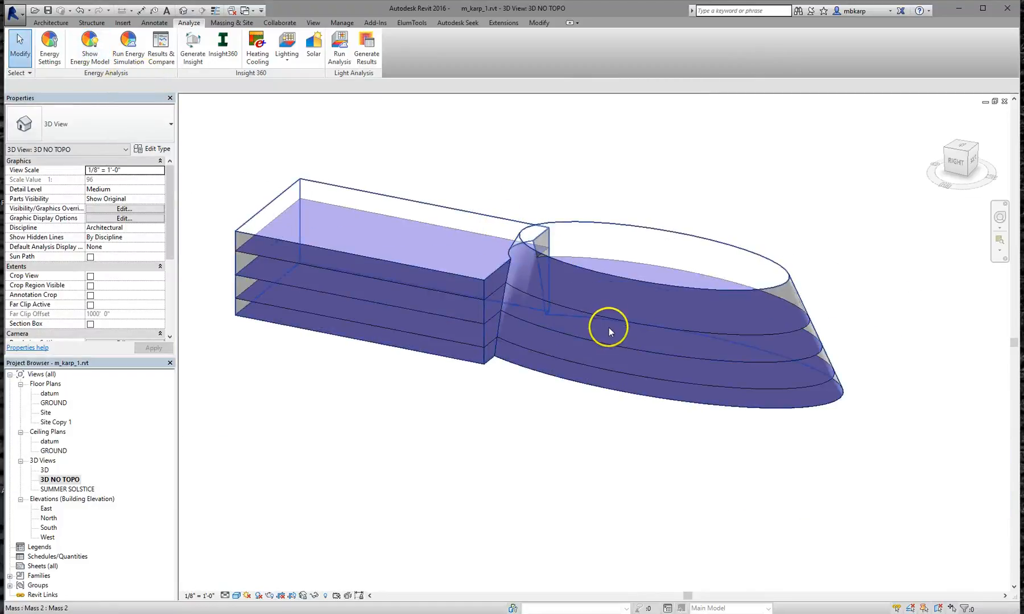
pyautogui.keyDown('shift'); pyautogui.moveTo(607, 358); pyautogui.dragTo(536, 393, button='middle'); pyautogui.keyUp('shift')
pyautogui.scroll(-2, 571, 384)
pyautogui.scroll(-1, 570, 385)
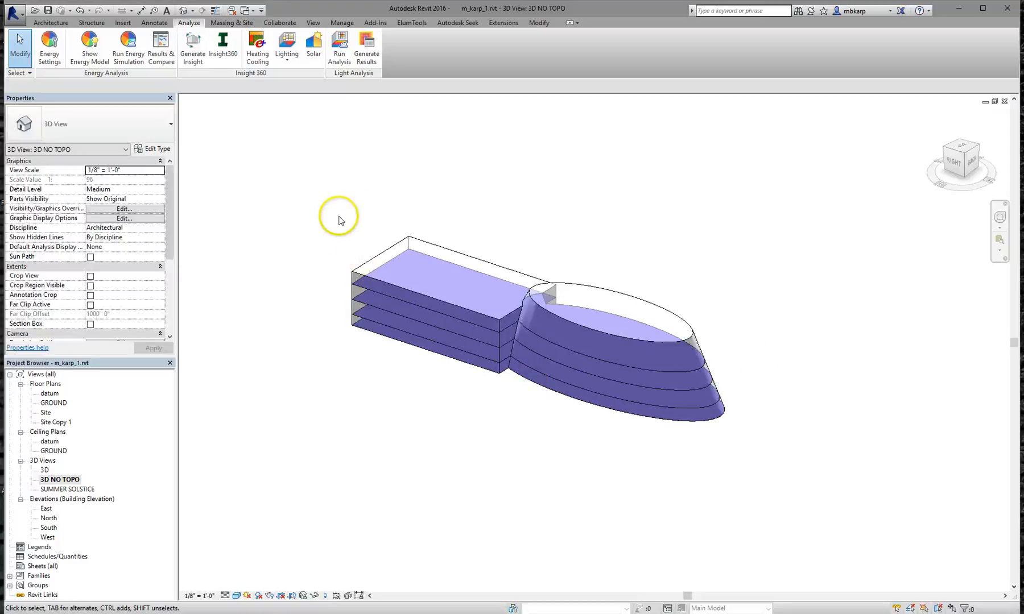
pyautogui.scroll(-1, 537, 429)
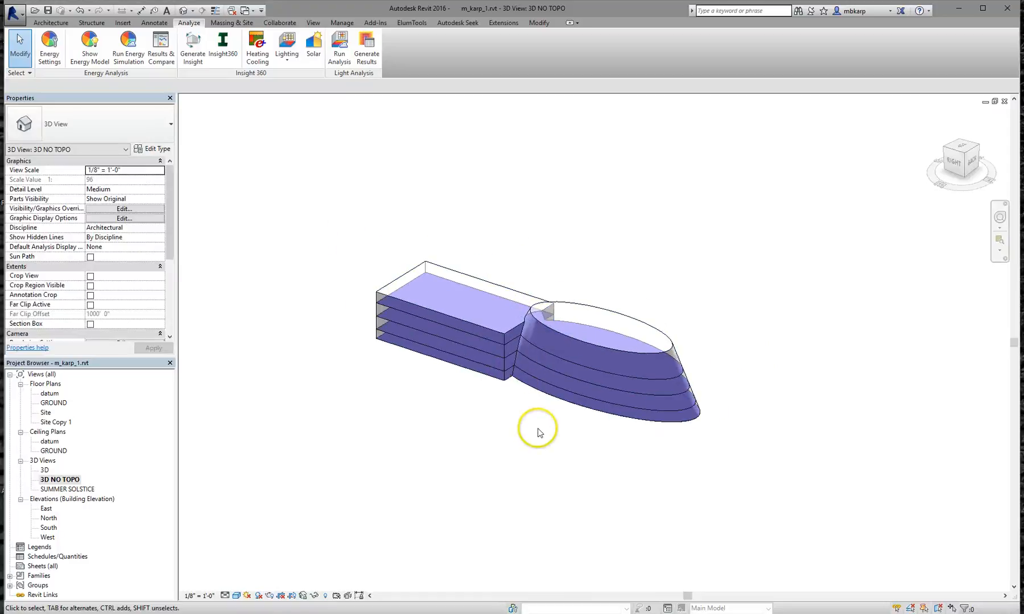
pyautogui.scroll(-1, 539, 433)
pyautogui.moveTo(539, 432); pyautogui.dragTo(480, 474, button='middle')
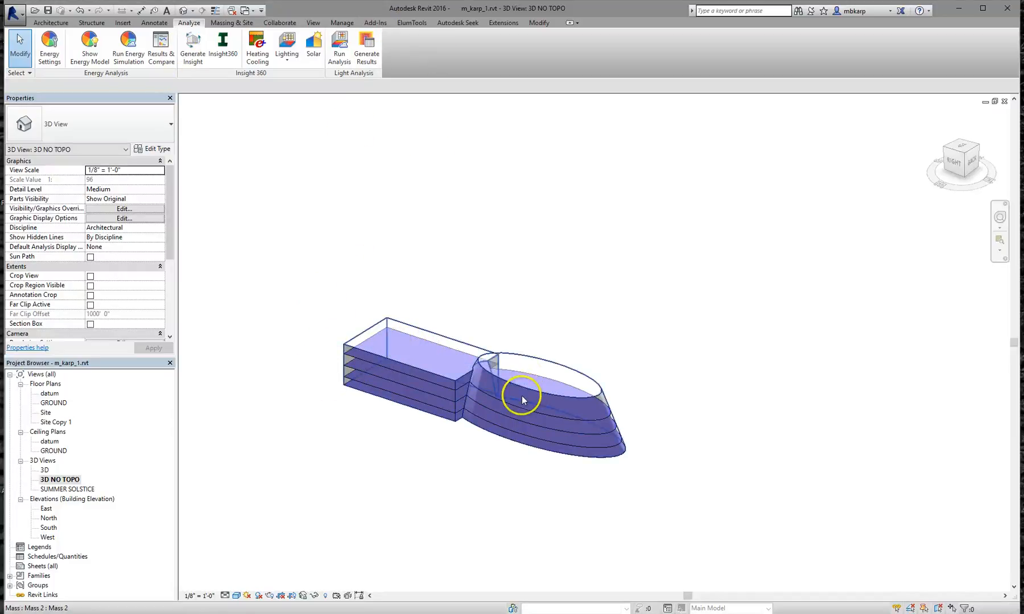
pyautogui.click(341, 23)
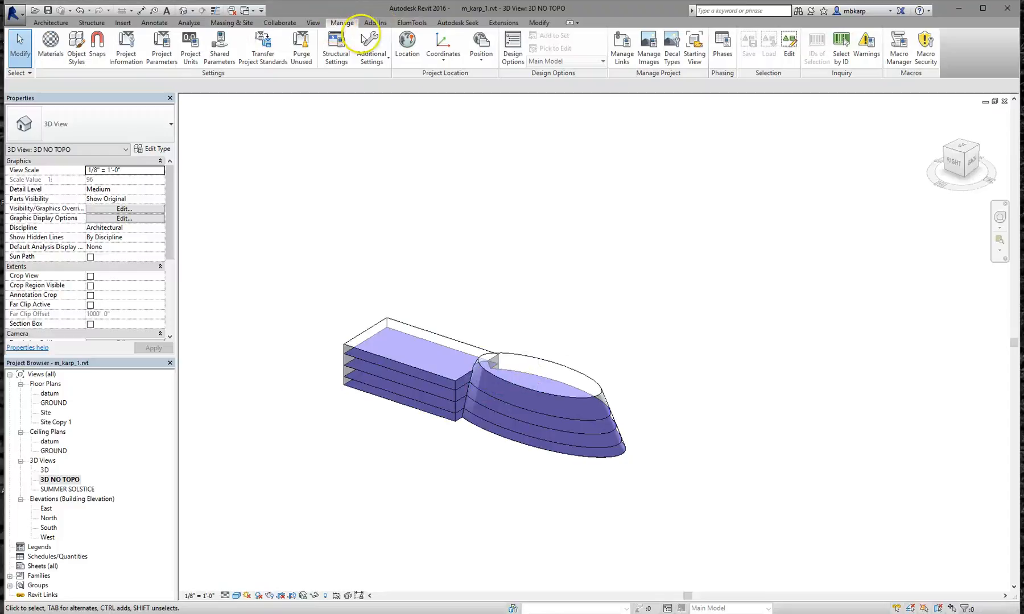
pyautogui.click(512, 56)
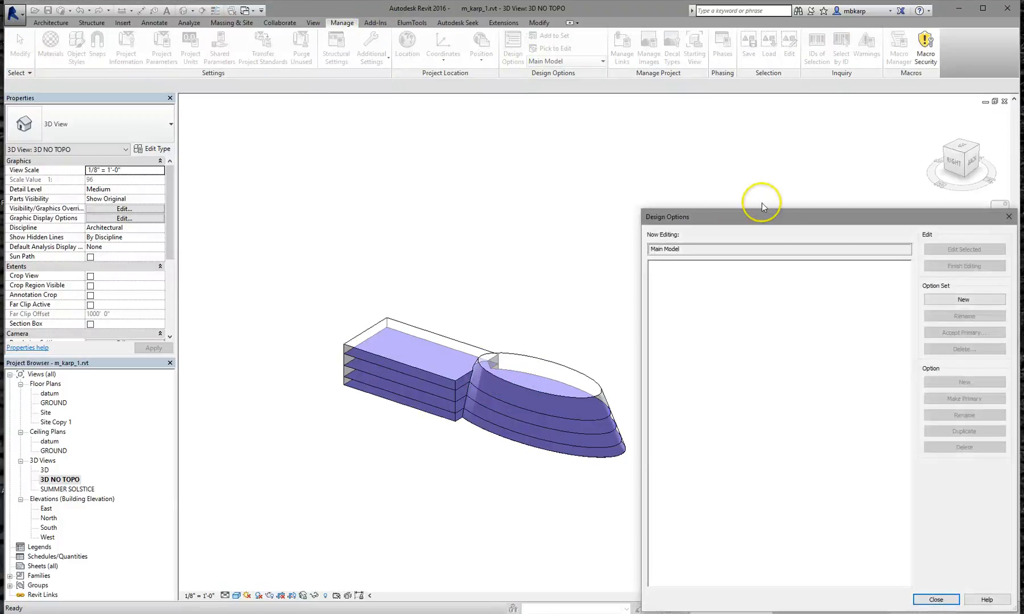
# Create a new option set and rename it 'conceptual massing'
pyautogui.moveTo(780, 220); pyautogui.dragTo(700, 147)
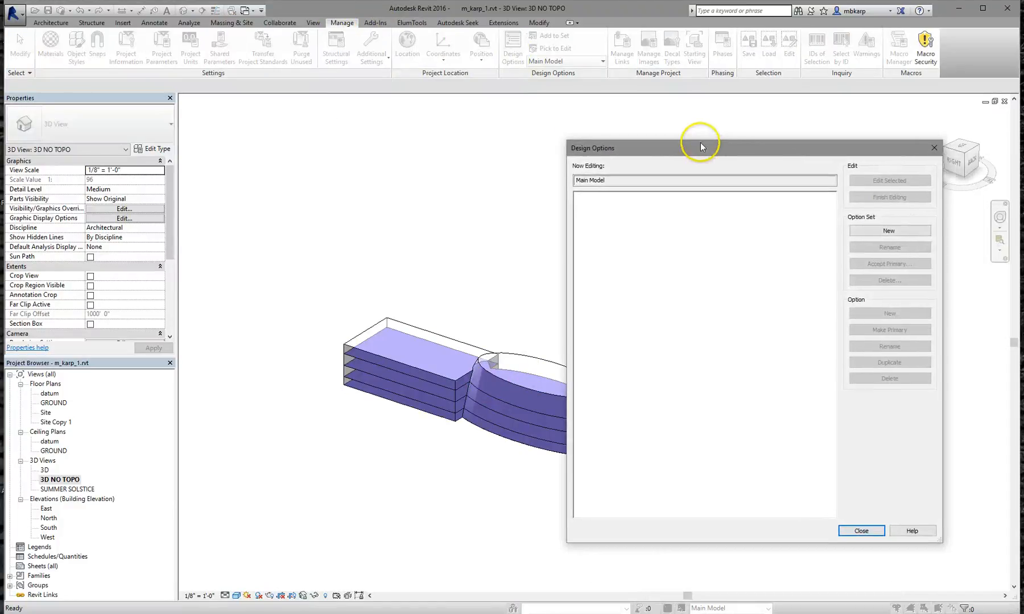
pyautogui.click(867, 227)
pyautogui.click(597, 192)
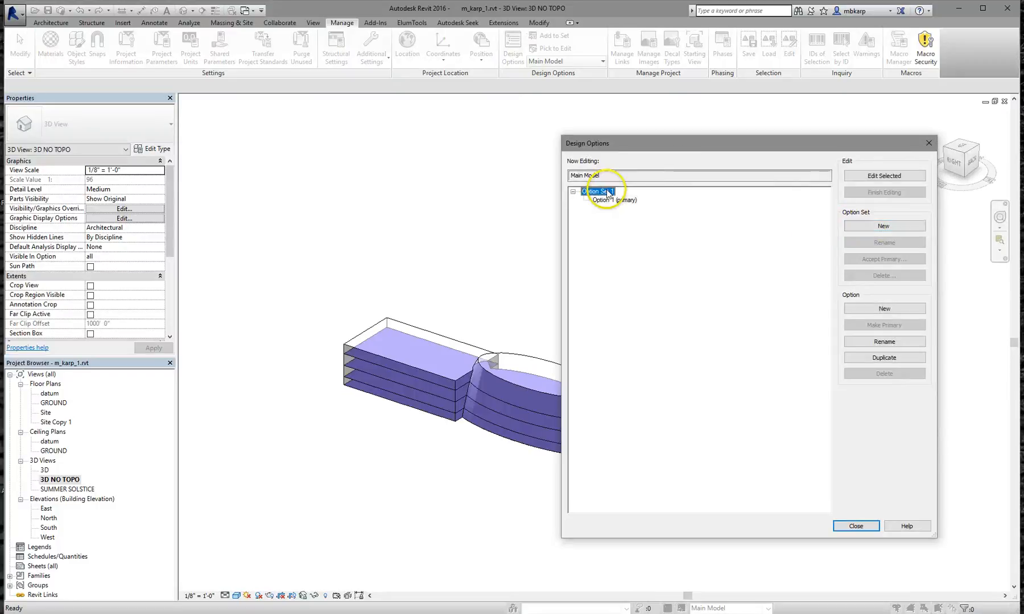
pyautogui.click(879, 243)
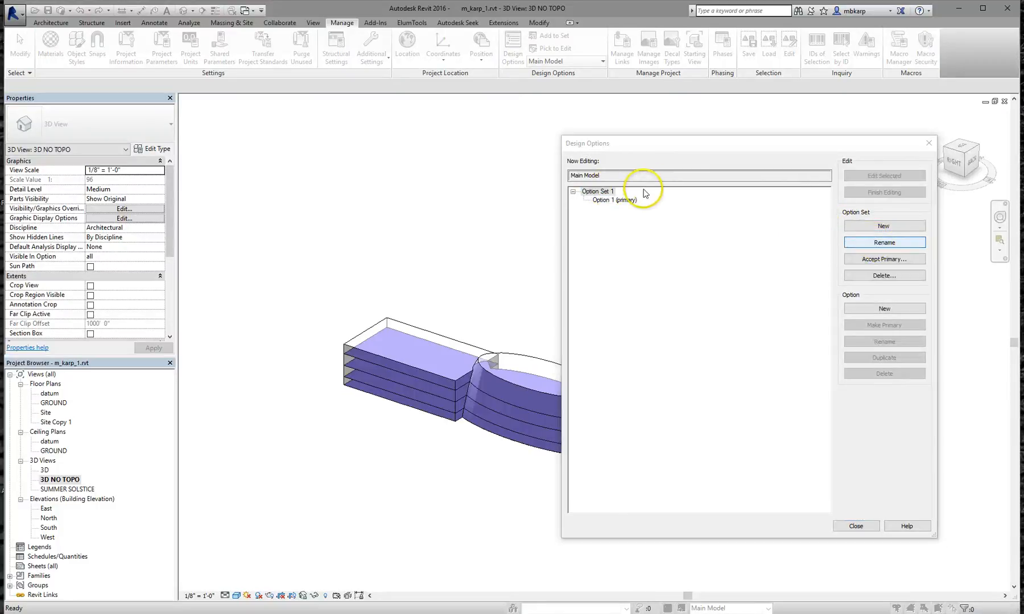
pyautogui.write('concept')
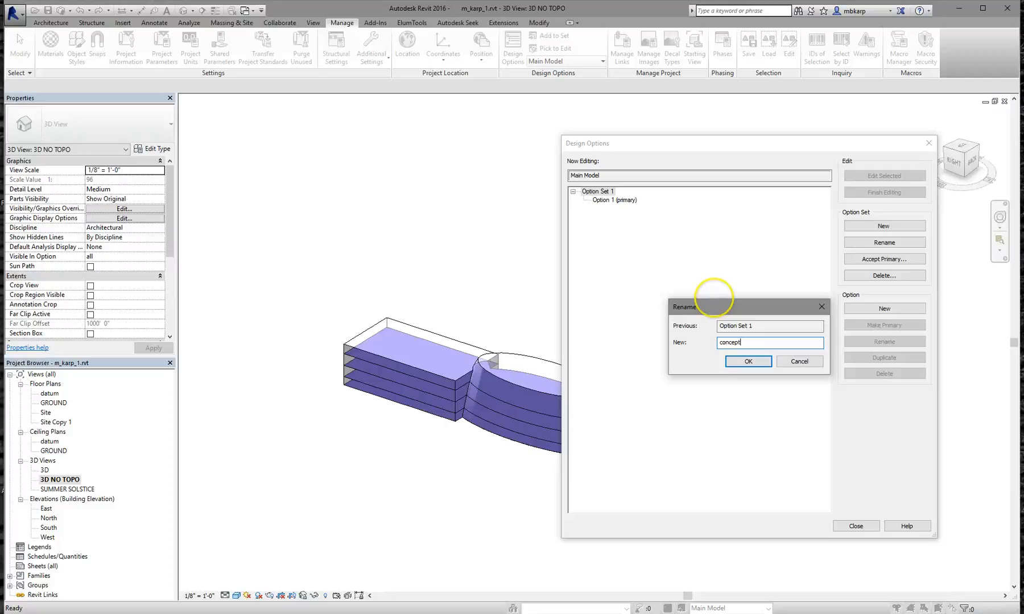
pyautogui.write('ual massing')
pyautogui.press('Return')
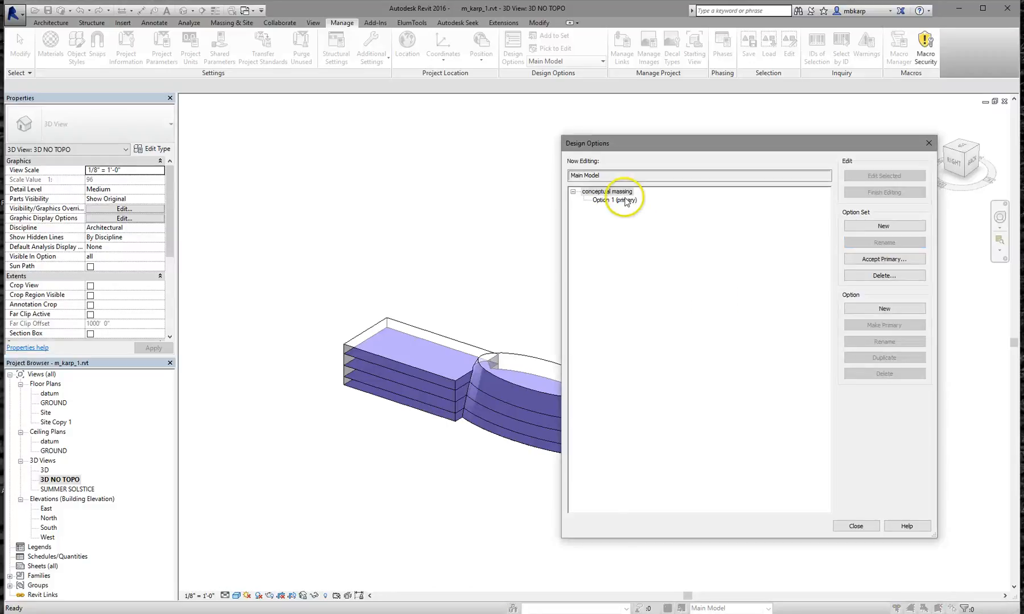
# Add further options to the set so it runs Option 1 (primary) through Option 4, then close
pyautogui.click(625, 200)
pyautogui.click(892, 310)
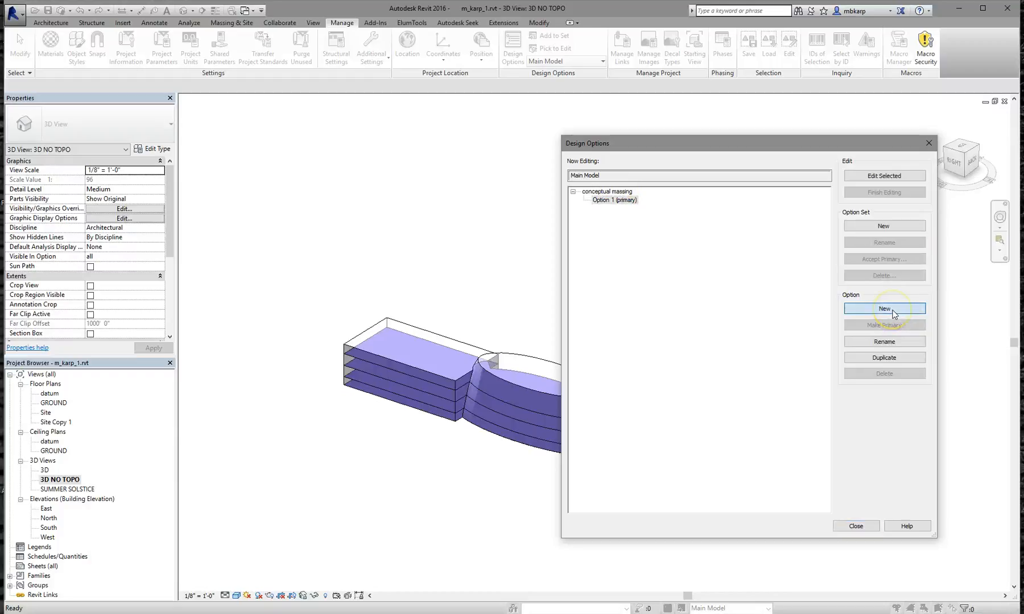
pyautogui.click(891, 310)
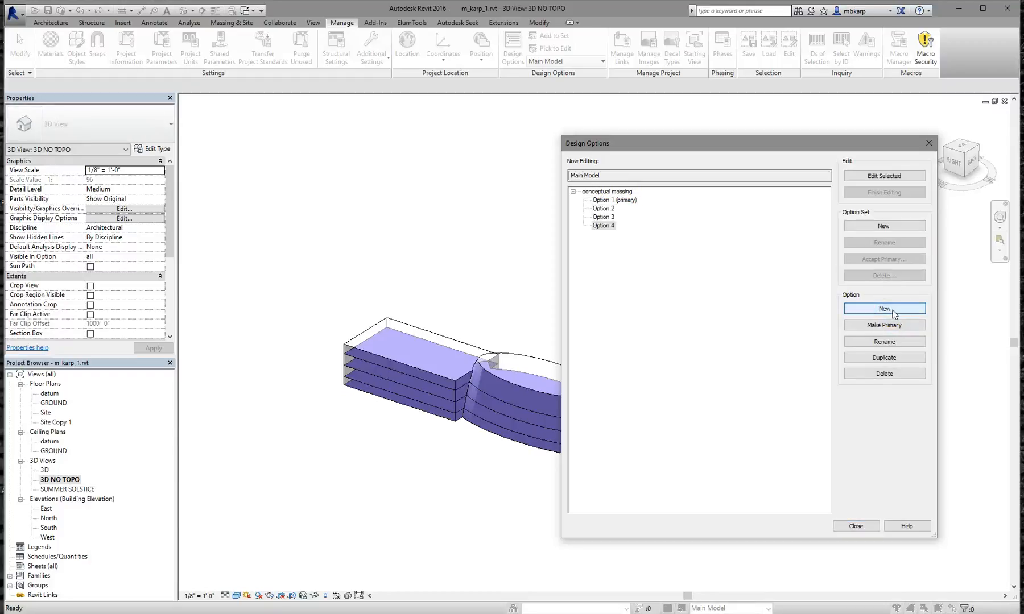
pyautogui.click(600, 200)
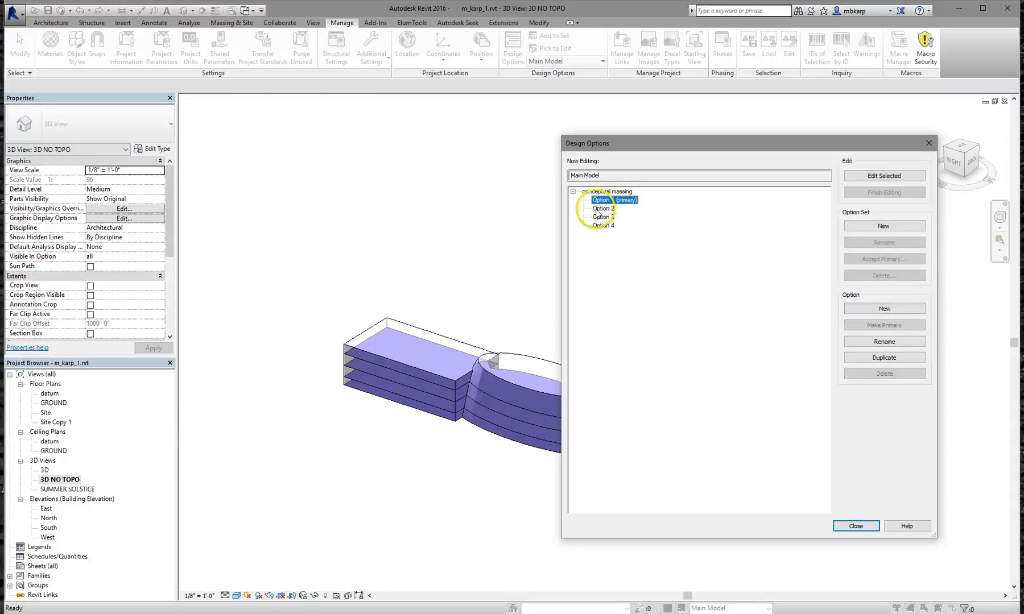
pyautogui.click(603, 208)
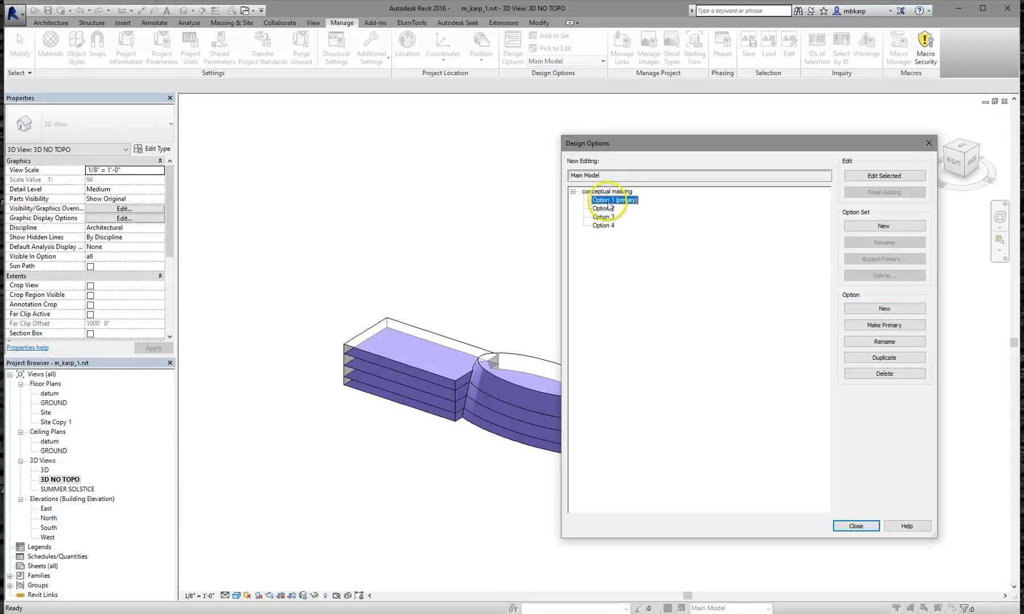
pyautogui.click(856, 526)
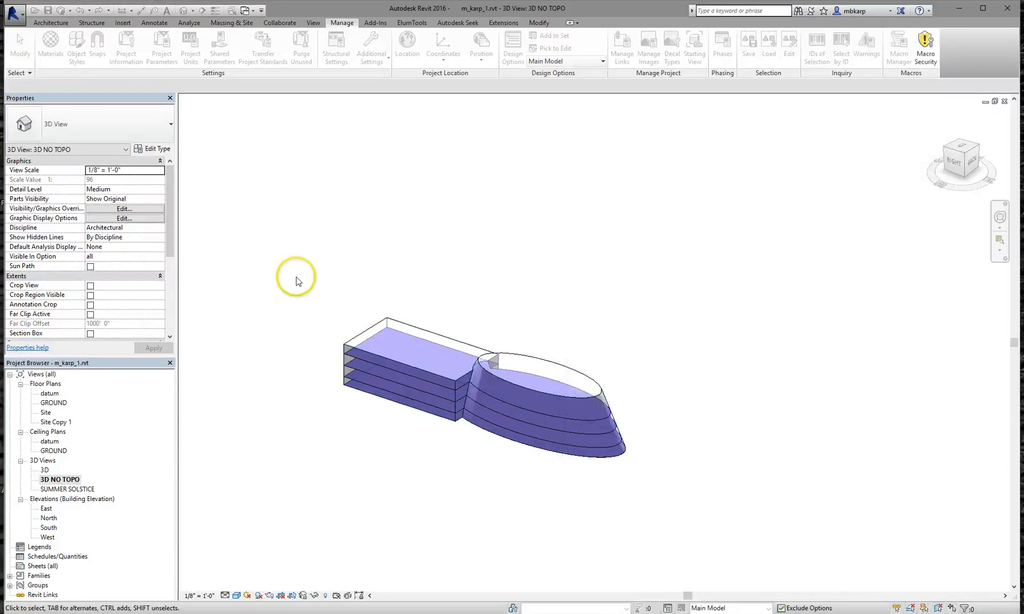
# Add all five conceptual masses to every option of the conceptual massing set
pyautogui.moveTo(277, 246); pyautogui.dragTo(745, 528)
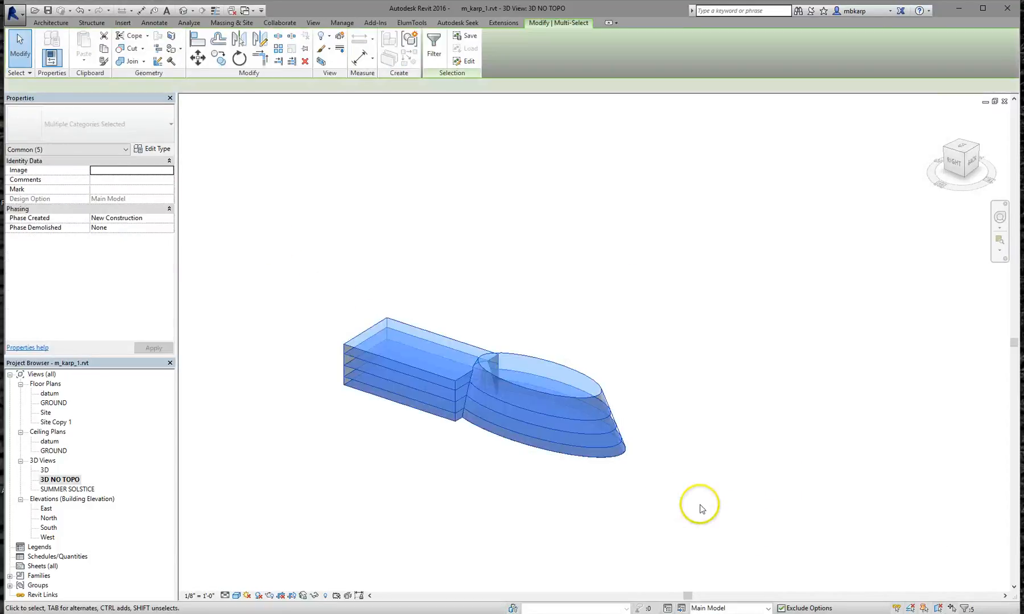
pyautogui.click(344, 21)
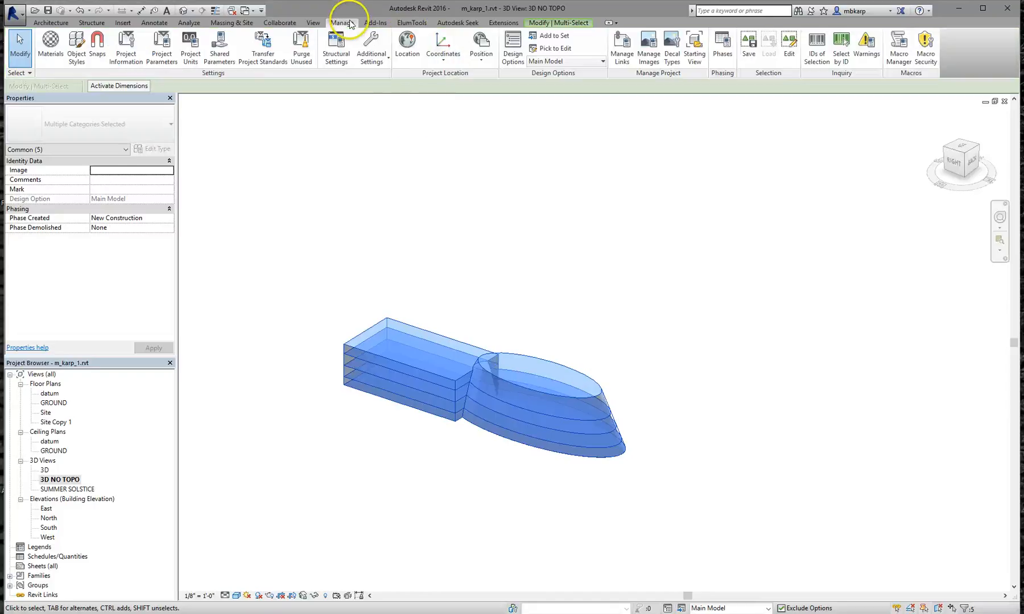
pyautogui.click(553, 36)
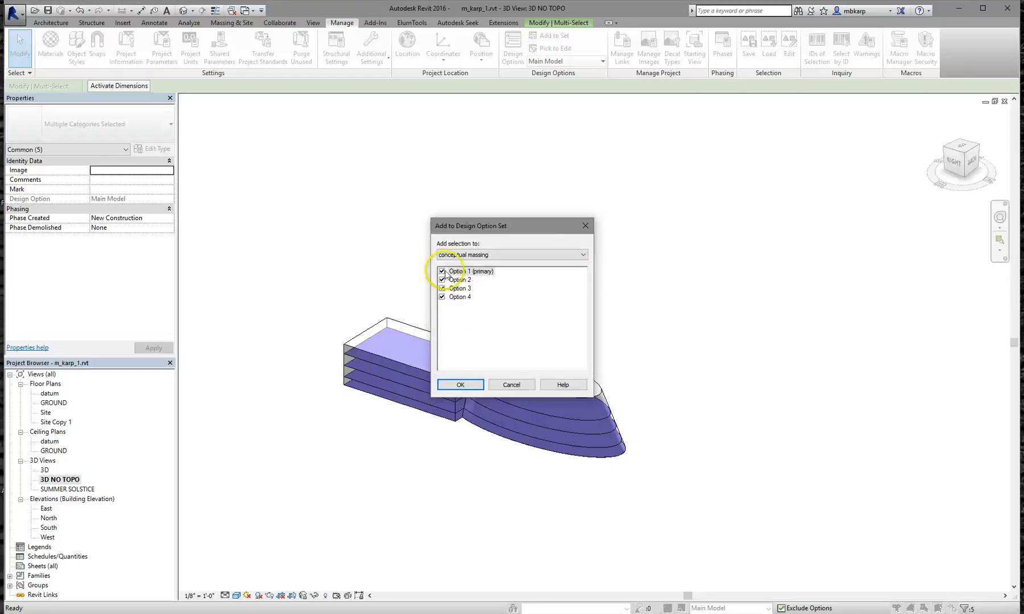
pyautogui.click(461, 385)
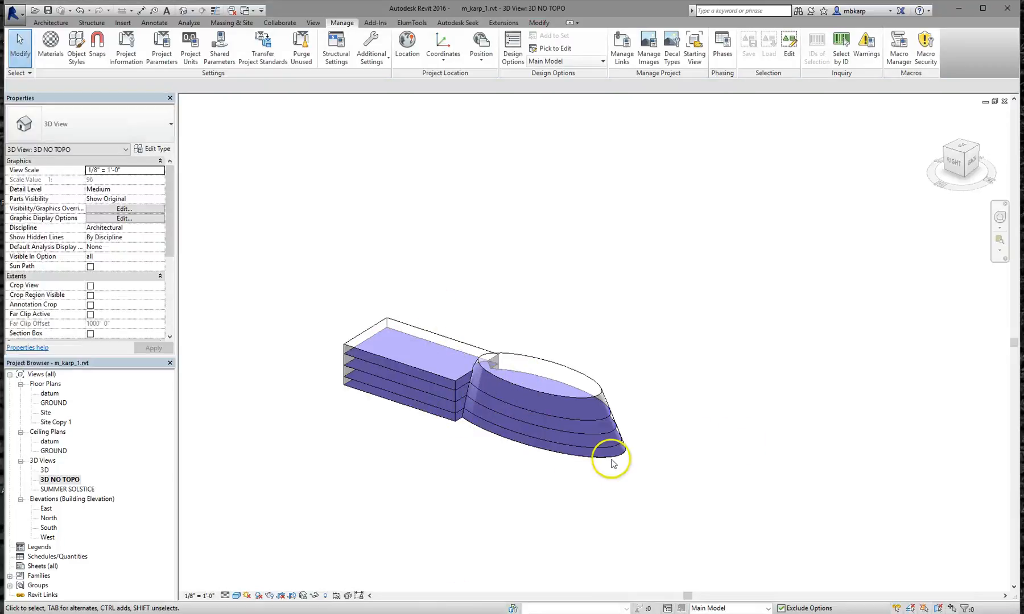
# Pan the massing model, leave the design option list unchanged, and open the 3D view with topography
pyautogui.scroll(-1, 633, 470)
pyautogui.moveTo(606, 409); pyautogui.dragTo(455, 327, button='middle')
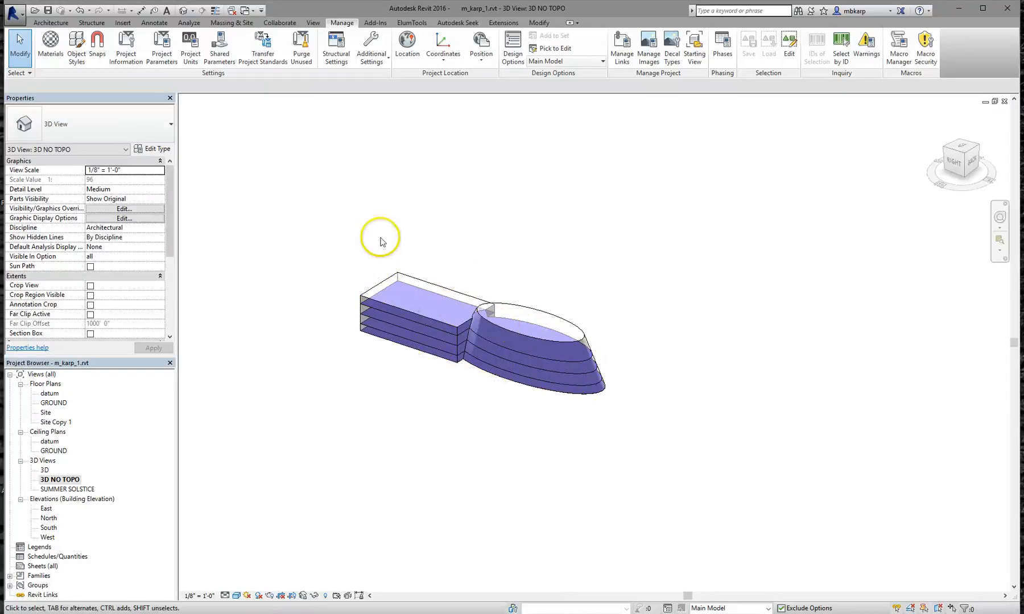
pyautogui.moveTo(526, 438); pyautogui.dragTo(344, 253)
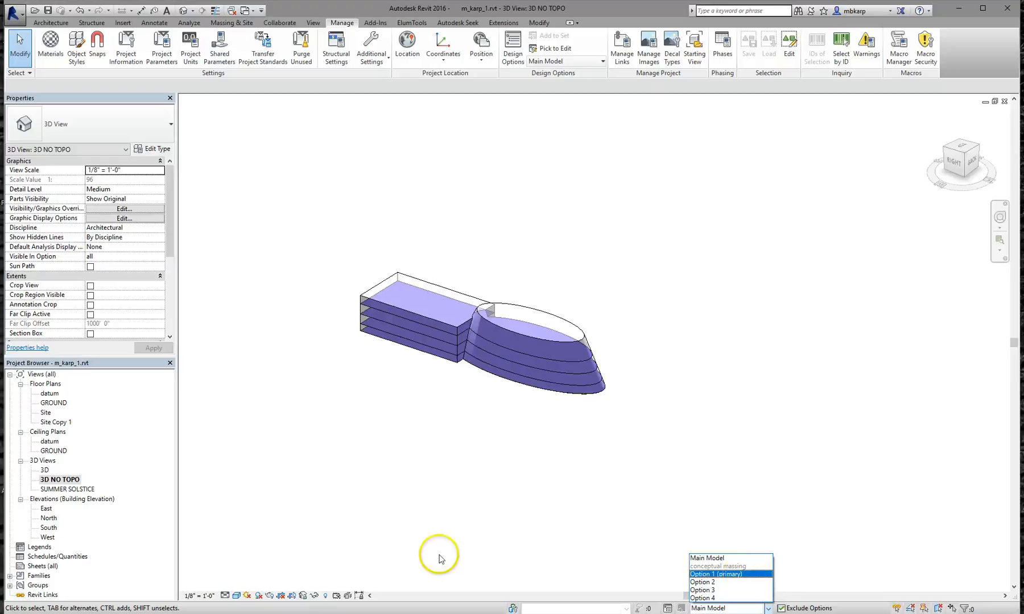
pyautogui.click(504, 510)
pyautogui.doubleClick(45, 471)
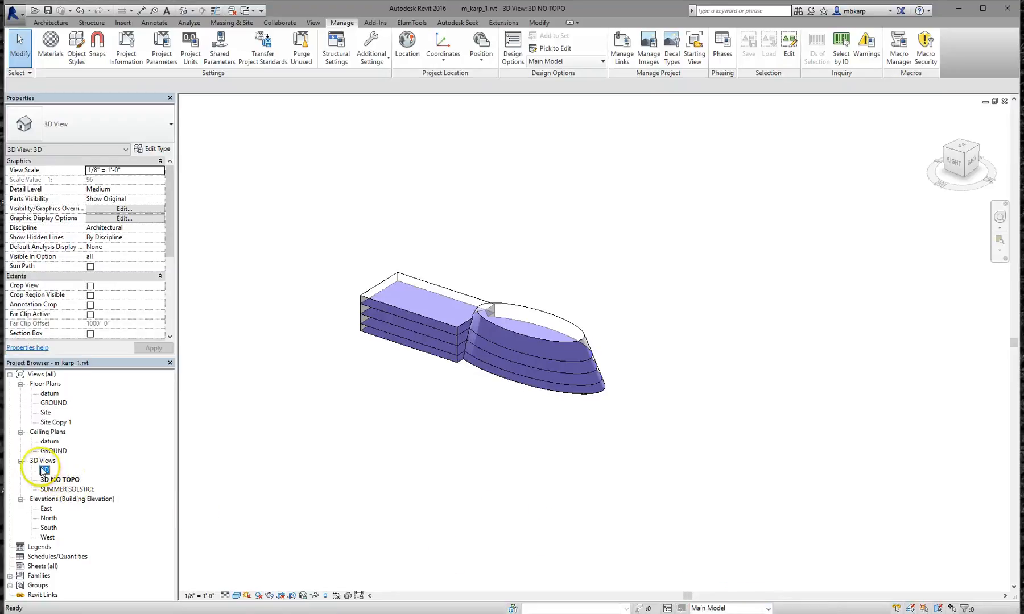
# Check the Option 1 (primary) mass, then make Option 2 the active design option
pyautogui.scroll(3, 731, 297)
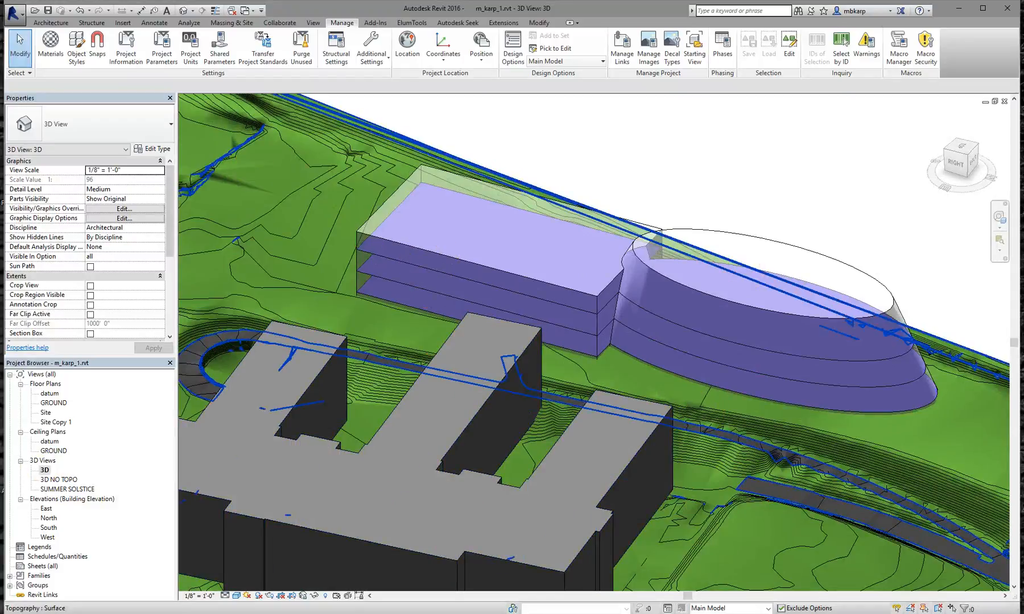
pyautogui.click(718, 607)
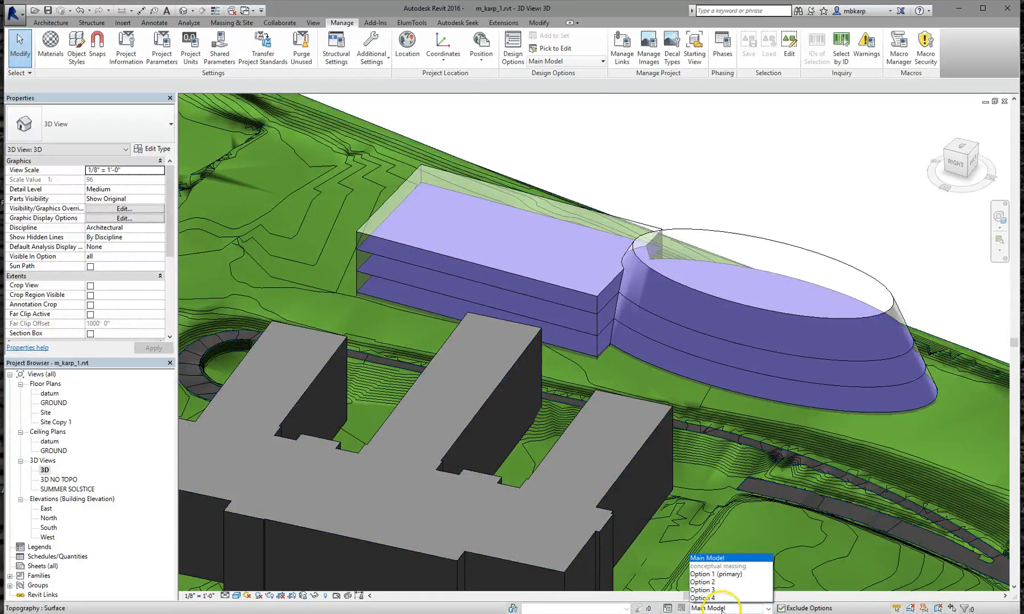
pyautogui.click(728, 579)
pyautogui.click(600, 297)
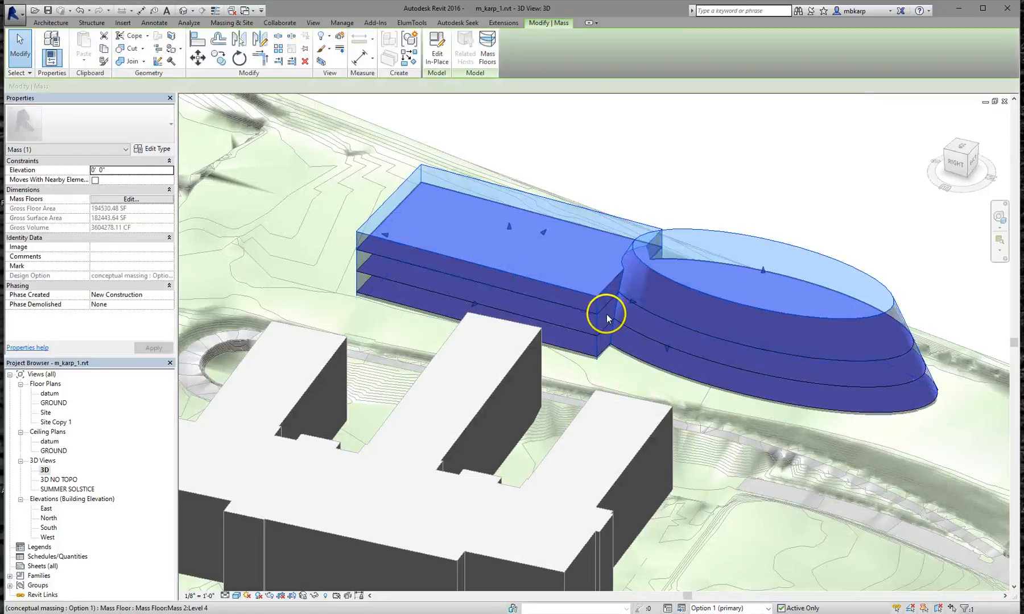
pyautogui.click(710, 609)
pyautogui.click(722, 591)
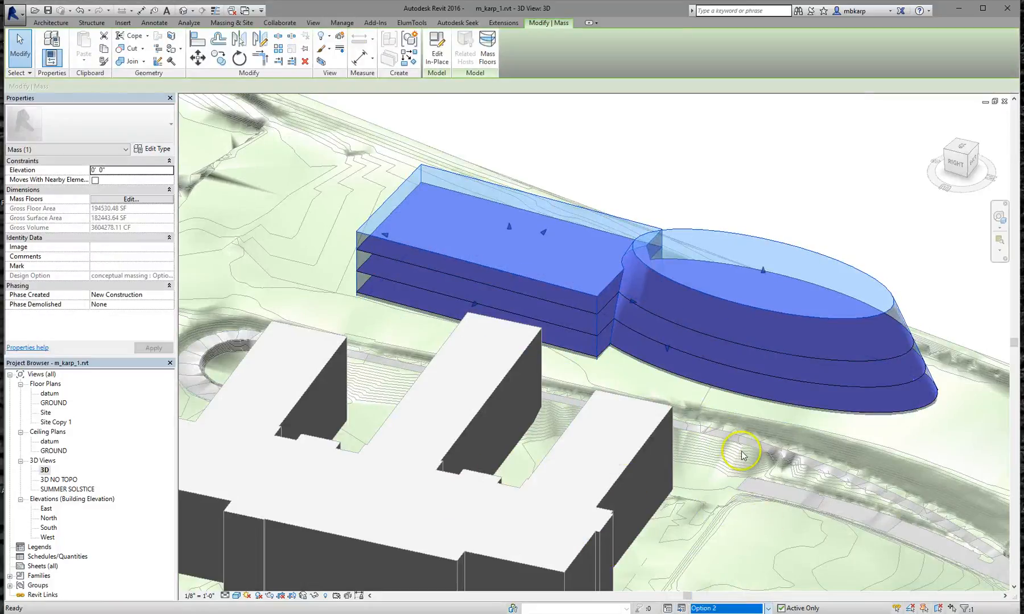
pyautogui.click(778, 248)
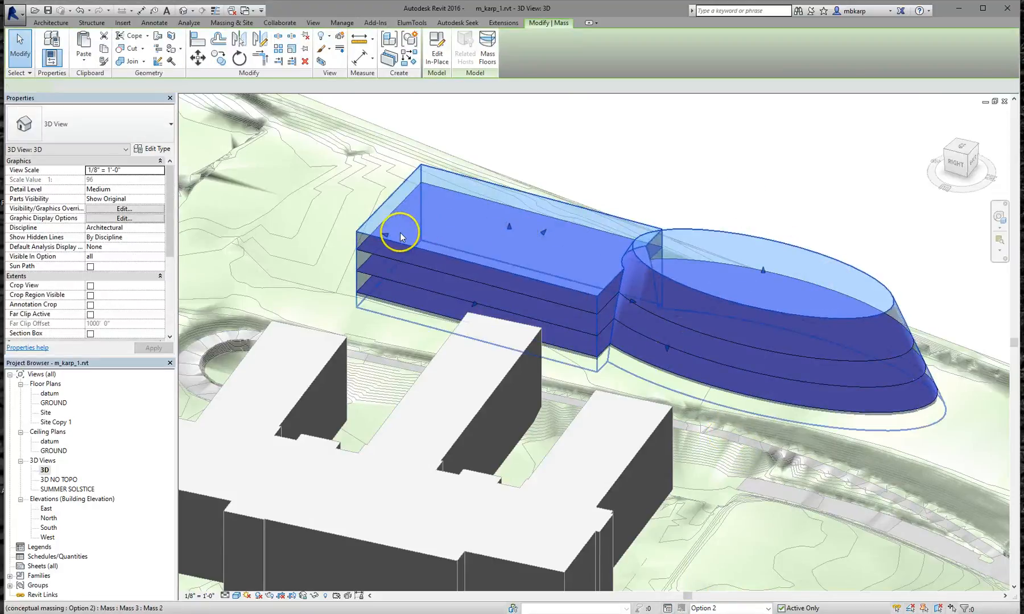
# Shorten the rectangular block, raise the elliptical mass's top, and edit that mass in place
pyautogui.moveTo(400, 237); pyautogui.dragTo(602, 259)
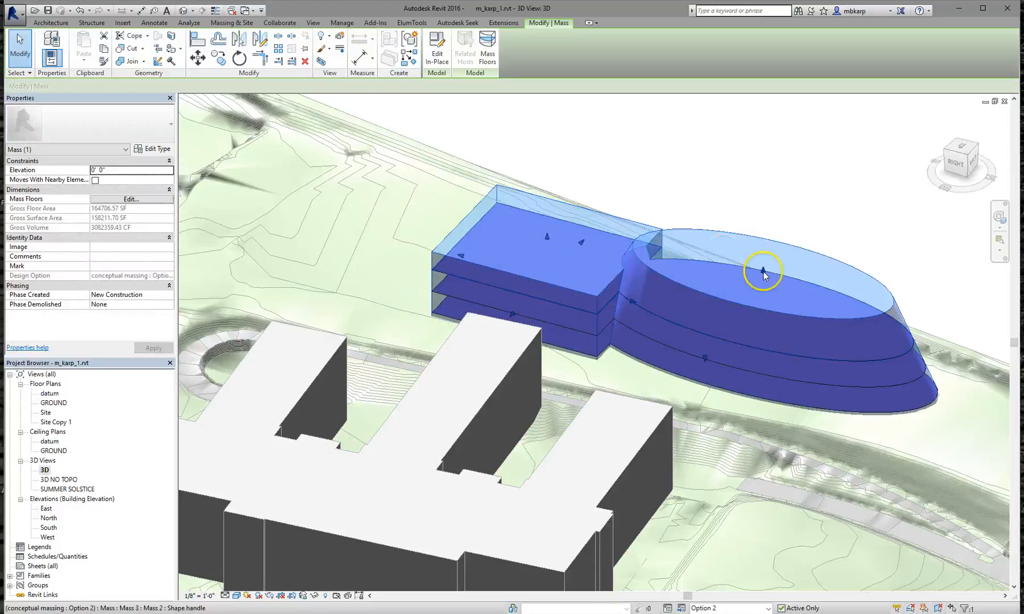
pyautogui.moveTo(763, 274); pyautogui.dragTo(789, 178)
pyautogui.click(805, 157)
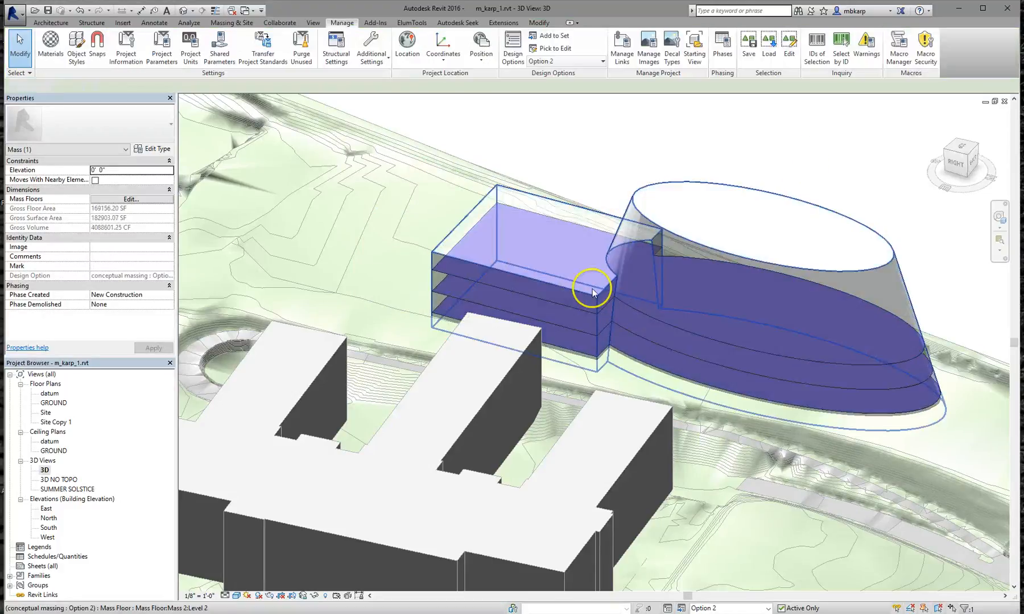
pyautogui.keyDown('shift'); pyautogui.moveTo(736, 359); pyautogui.dragTo(706, 346, button='middle'); pyautogui.keyUp('shift')
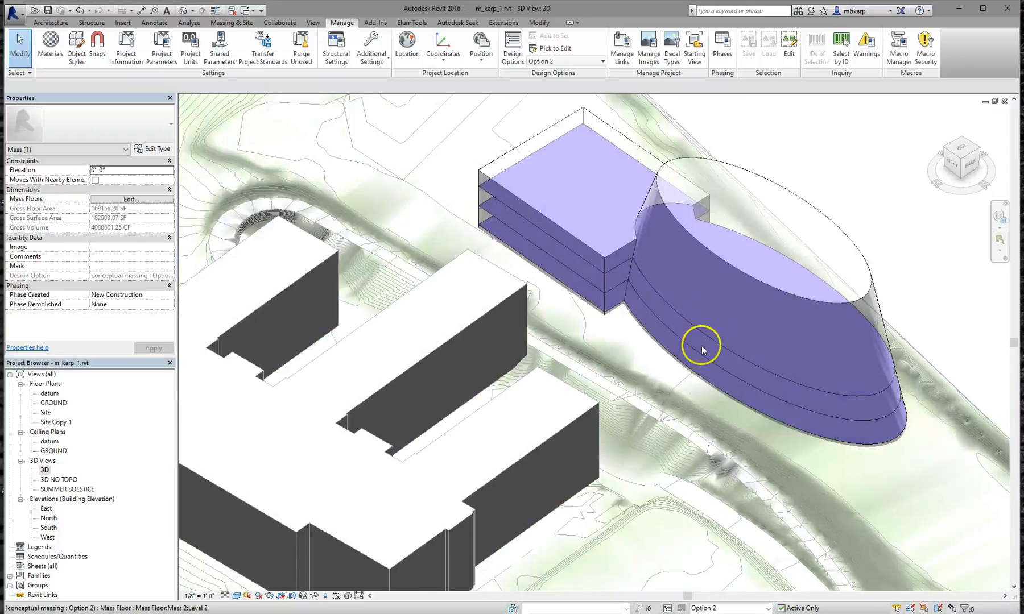
pyautogui.click(747, 275)
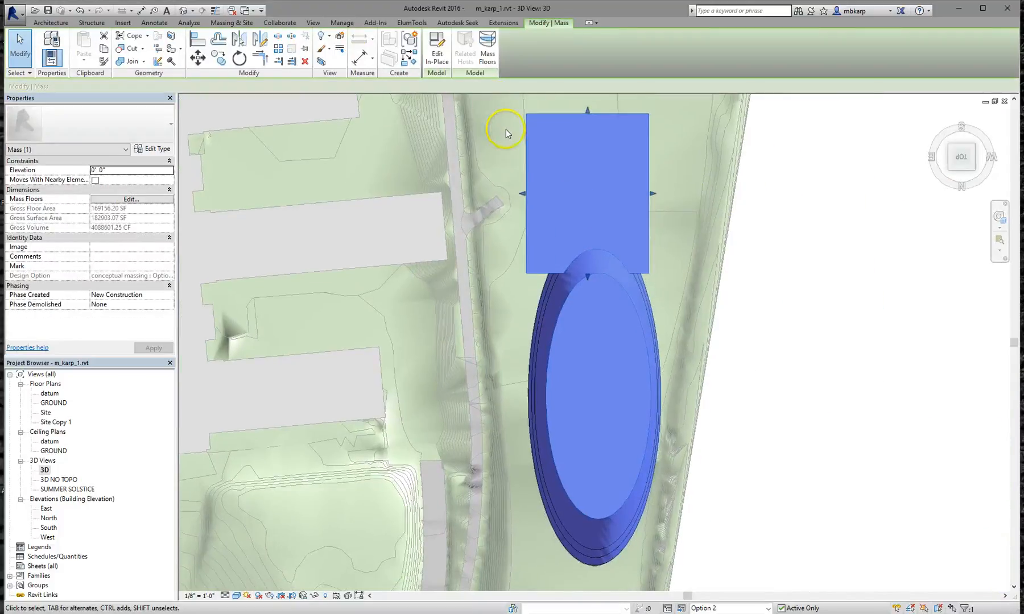
pyautogui.click(437, 52)
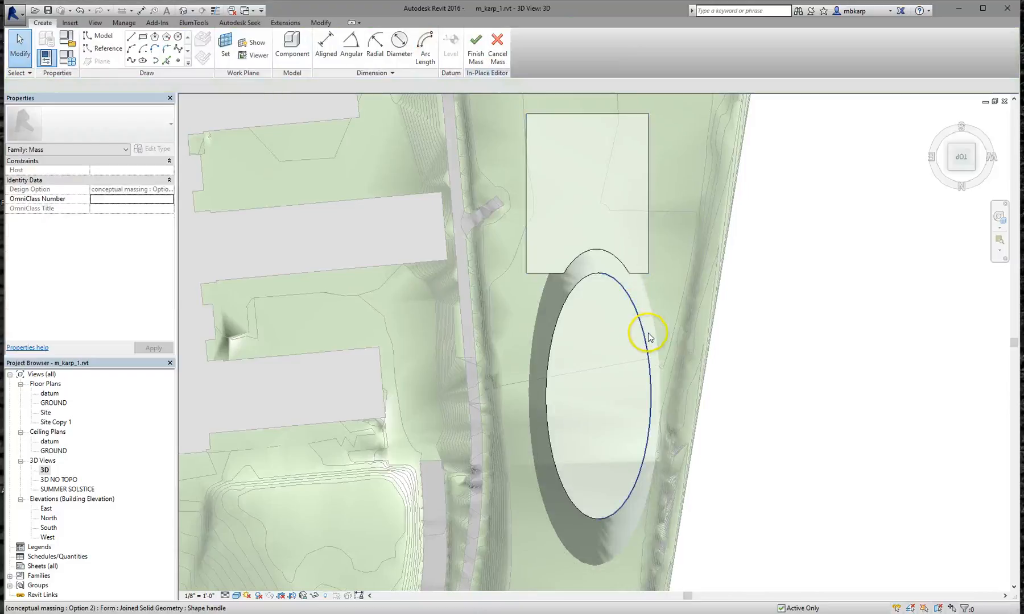
# Rotate the Option 2 elliptical form slightly clockwise about its bottom tip, then view the twisted mass
pyautogui.press('Tab')
pyautogui.press('Tab')
pyautogui.press('Tab')
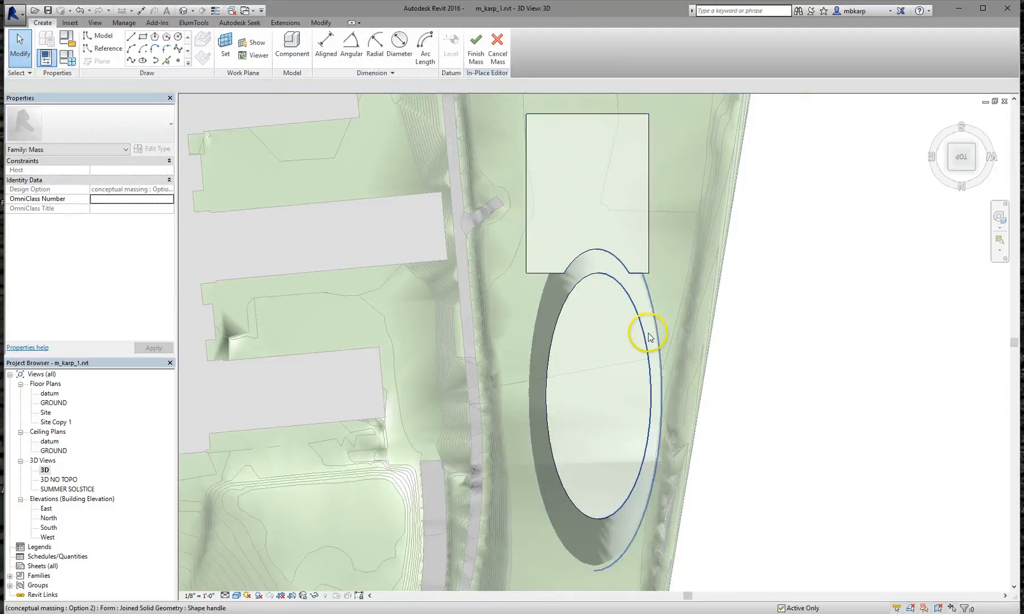
pyautogui.click(649, 336)
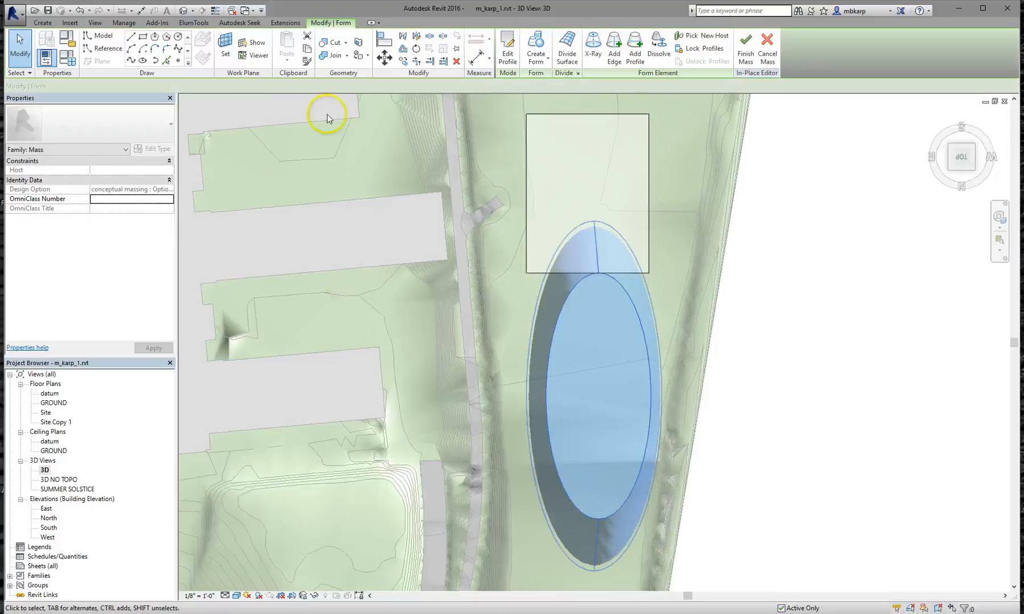
pyautogui.click(404, 62)
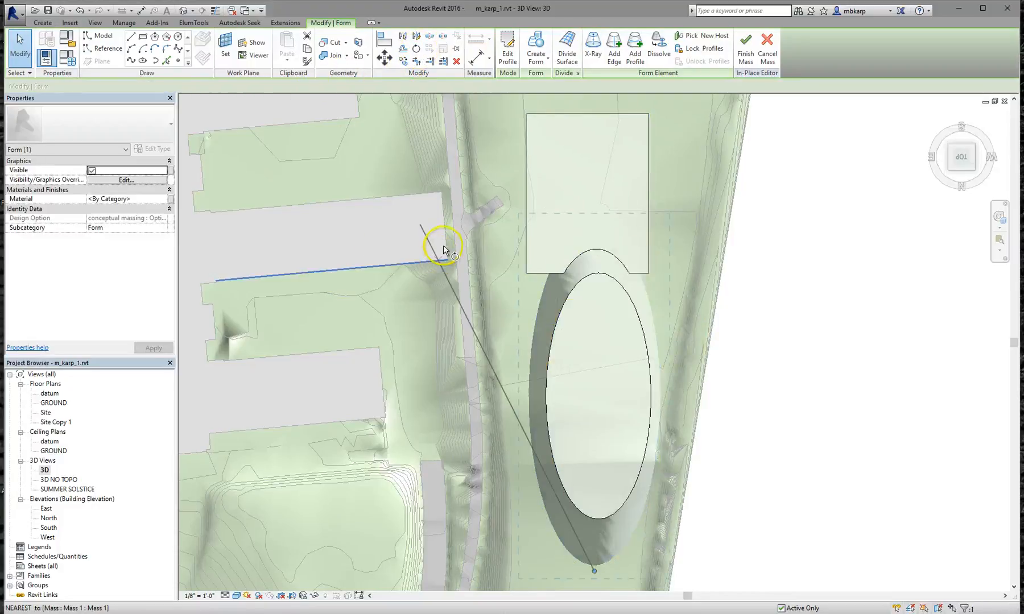
pyautogui.click(702, 346)
pyautogui.click(659, 297)
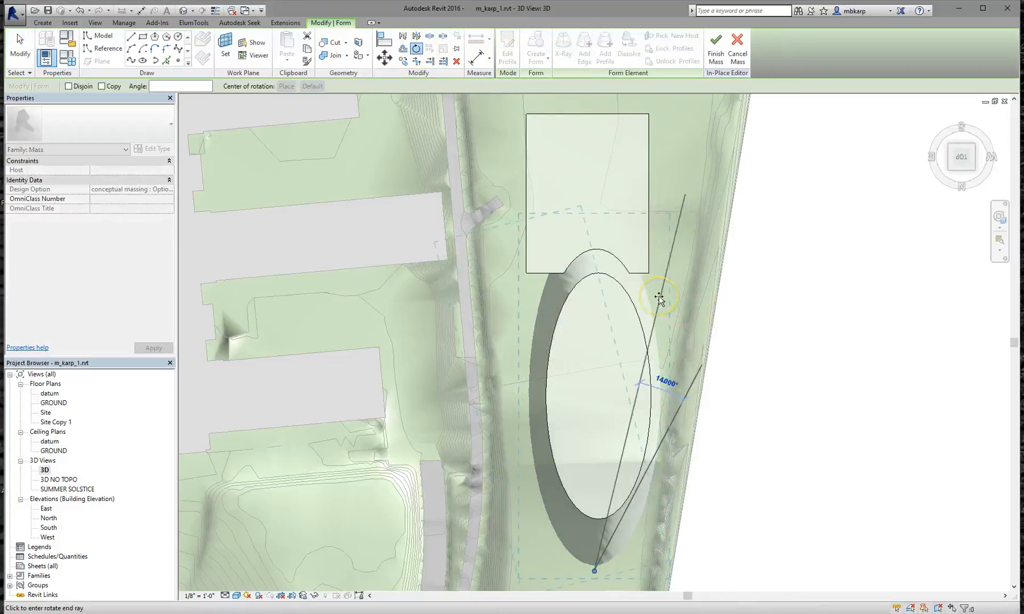
pyautogui.click(768, 315)
pyautogui.keyDown('shift'); pyautogui.moveTo(612, 441); pyautogui.dragTo(600, 356, button='middle'); pyautogui.keyUp('shift')
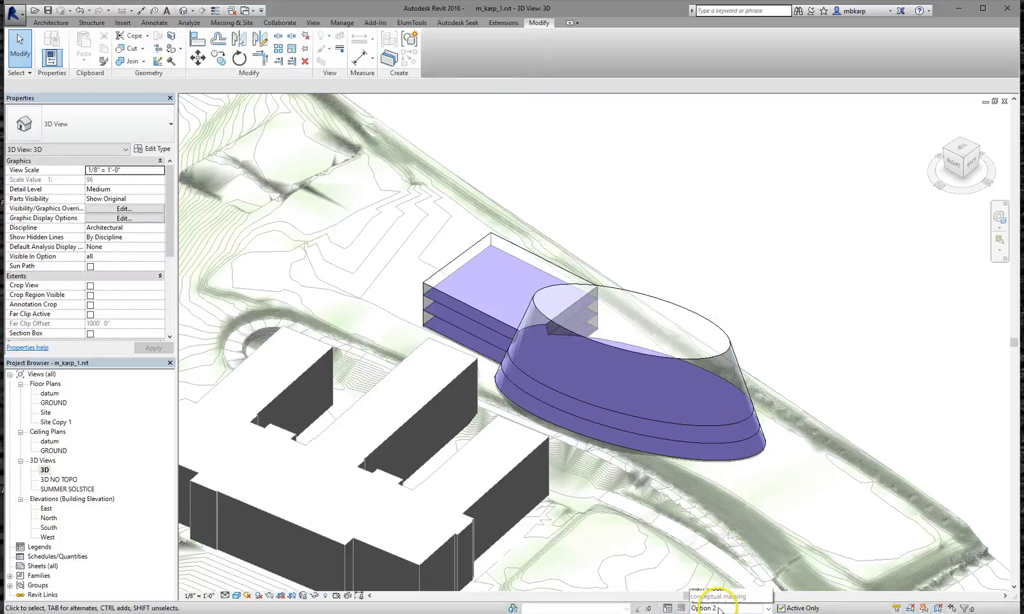
pyautogui.click(727, 573)
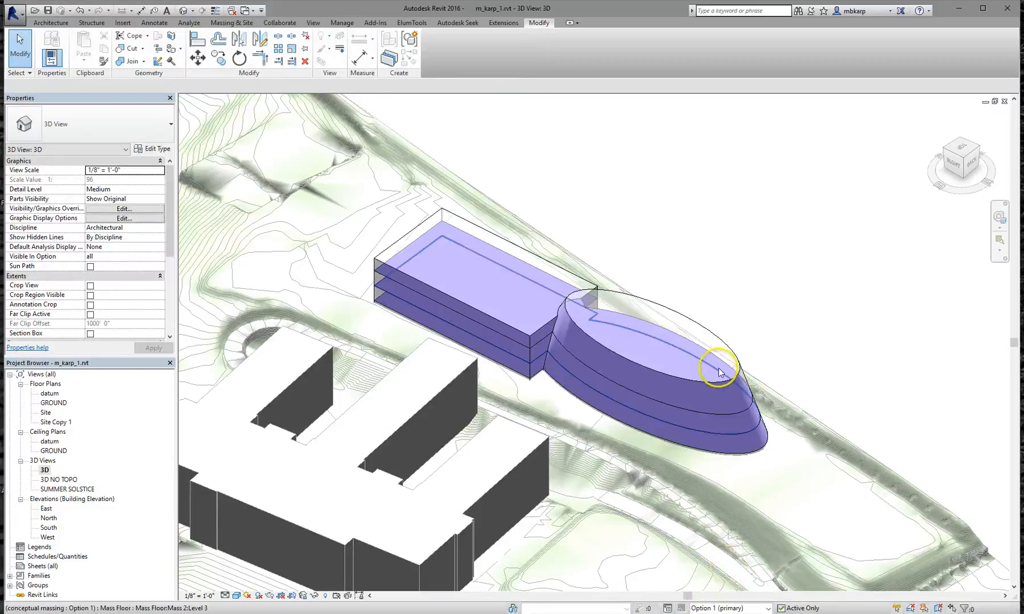
pyautogui.click(734, 608)
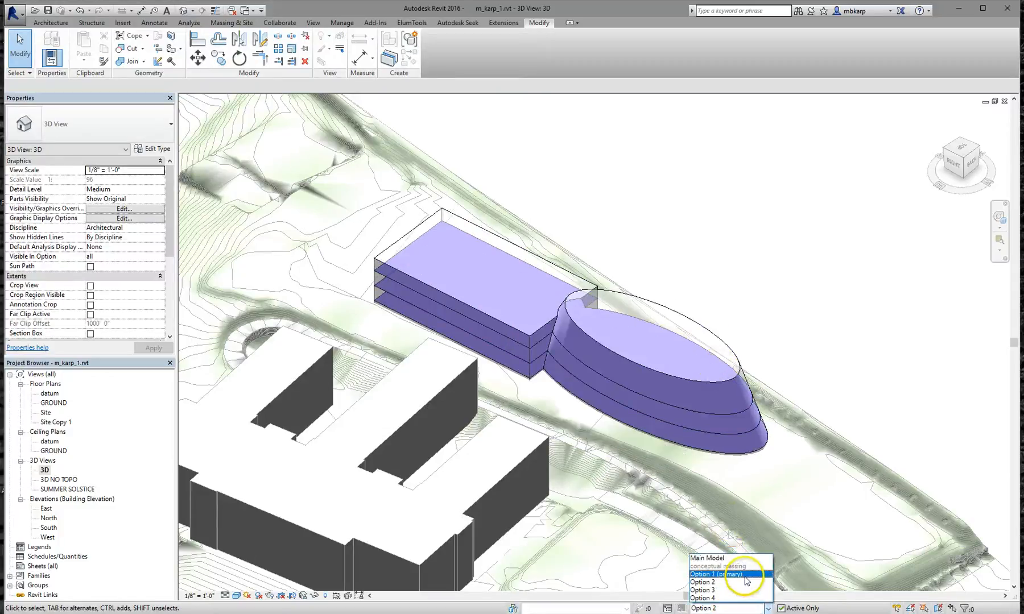
pyautogui.click(745, 582)
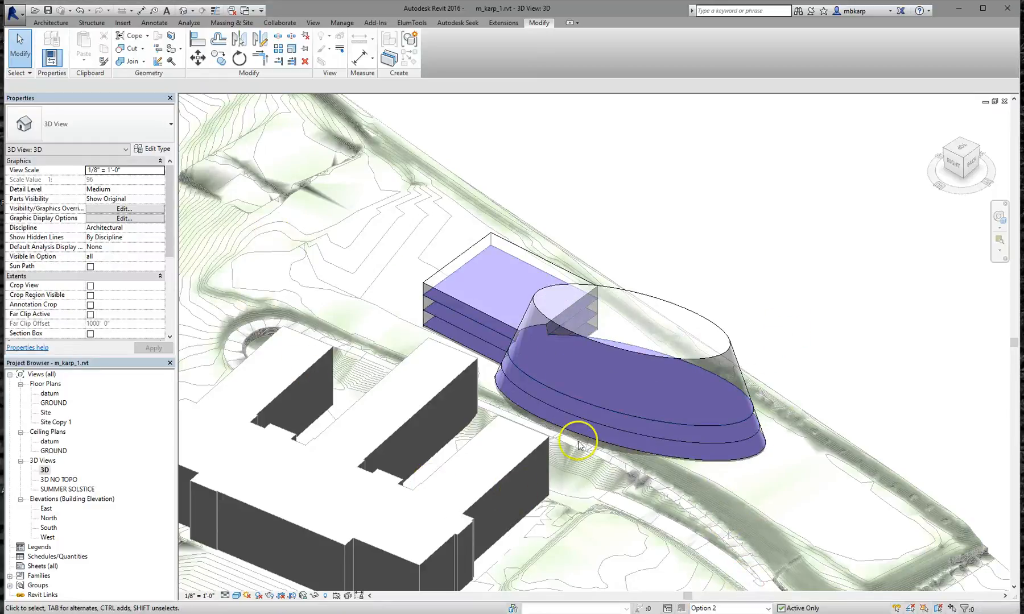
pyautogui.scroll(-2, 828, 350)
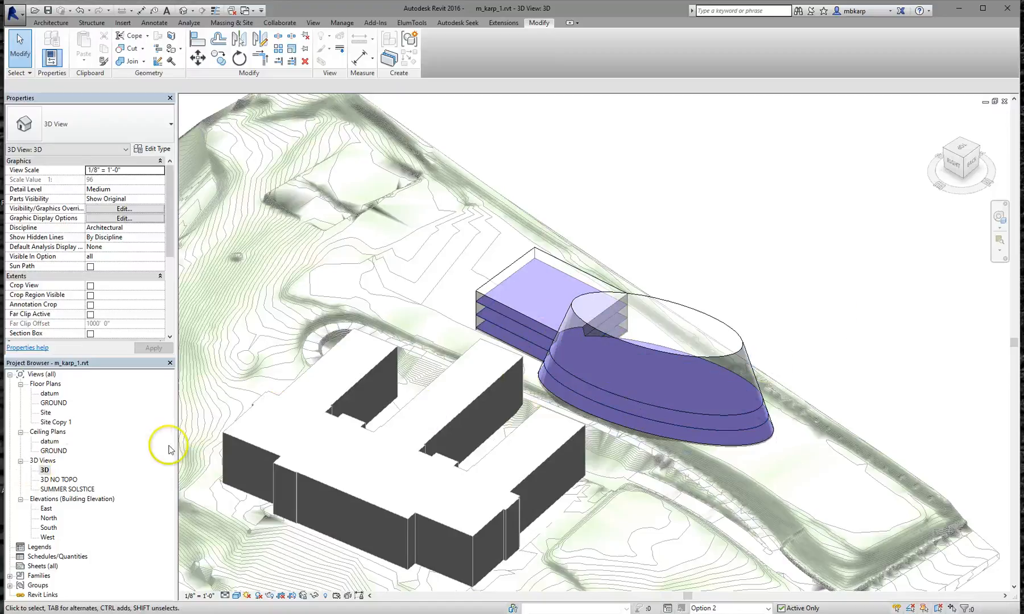
# Duplicate the 3D view with detailing
pyautogui.rightClick(44, 470)
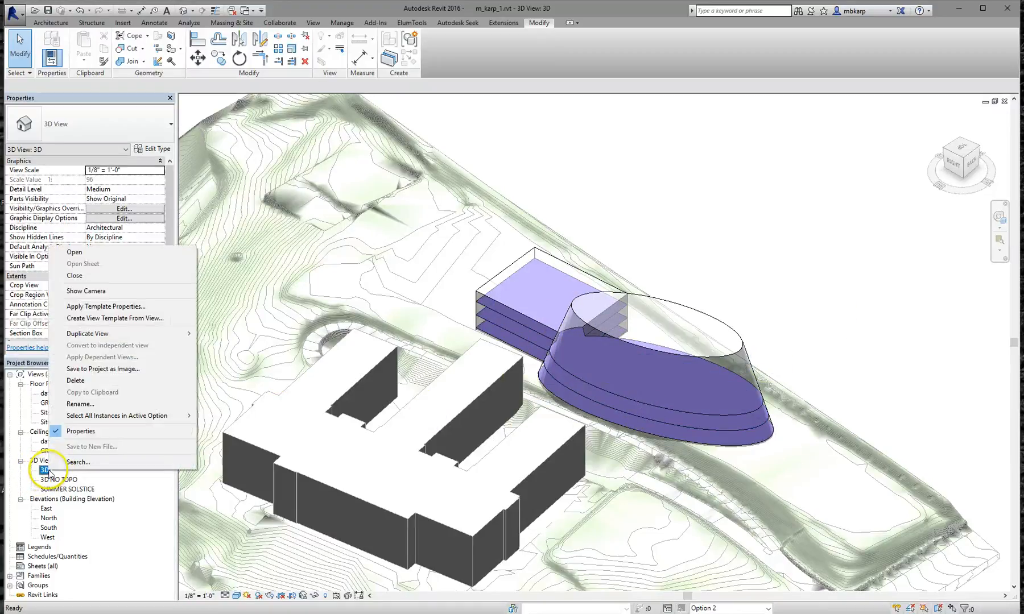
pyautogui.moveTo(120, 338)
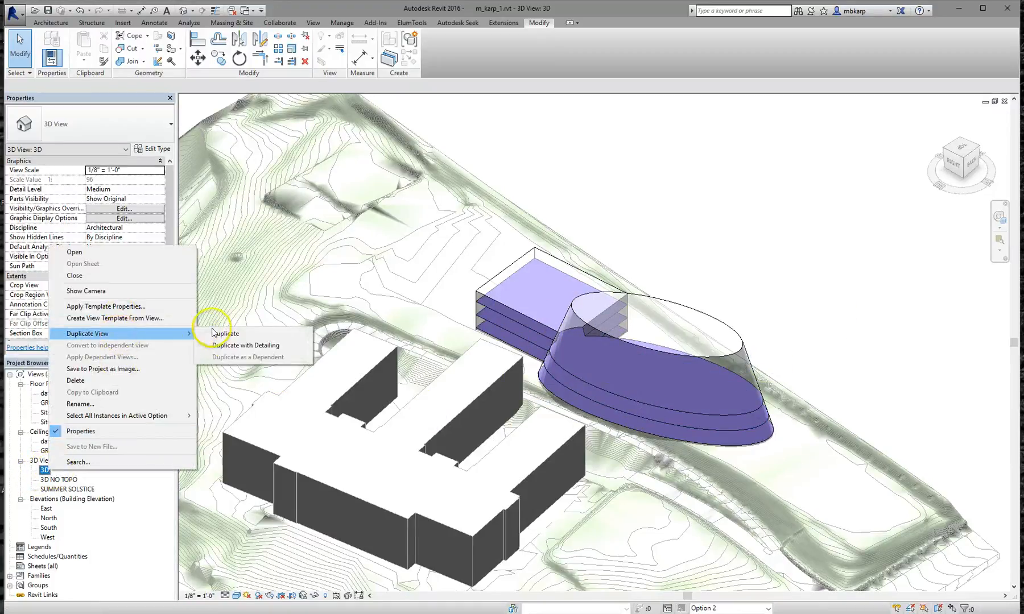
pyautogui.click(242, 346)
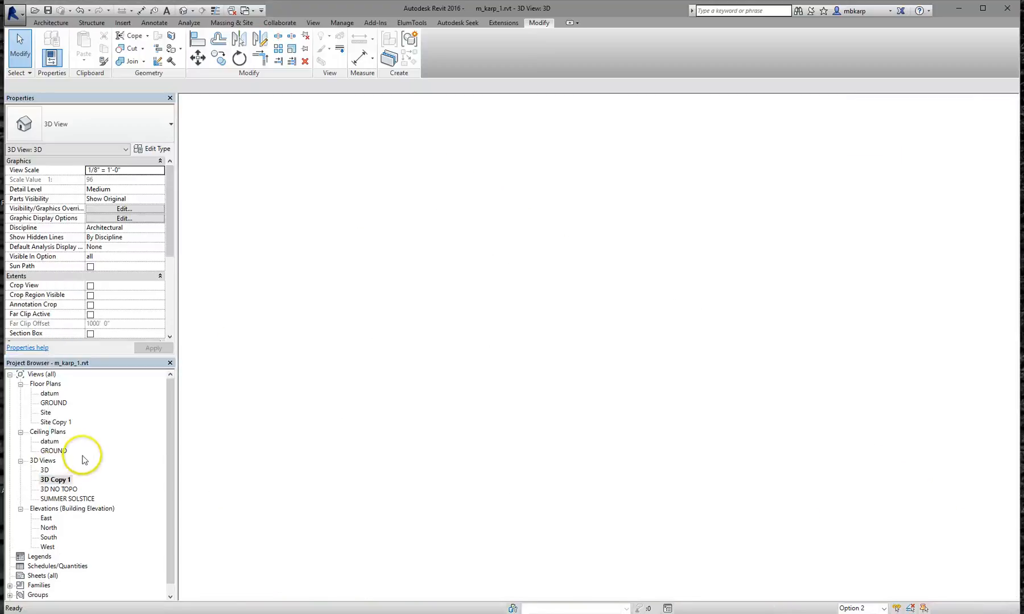
# Rename the copied view to 'axon - option 2'
pyautogui.rightClick(54, 483)
pyautogui.click(88, 414)
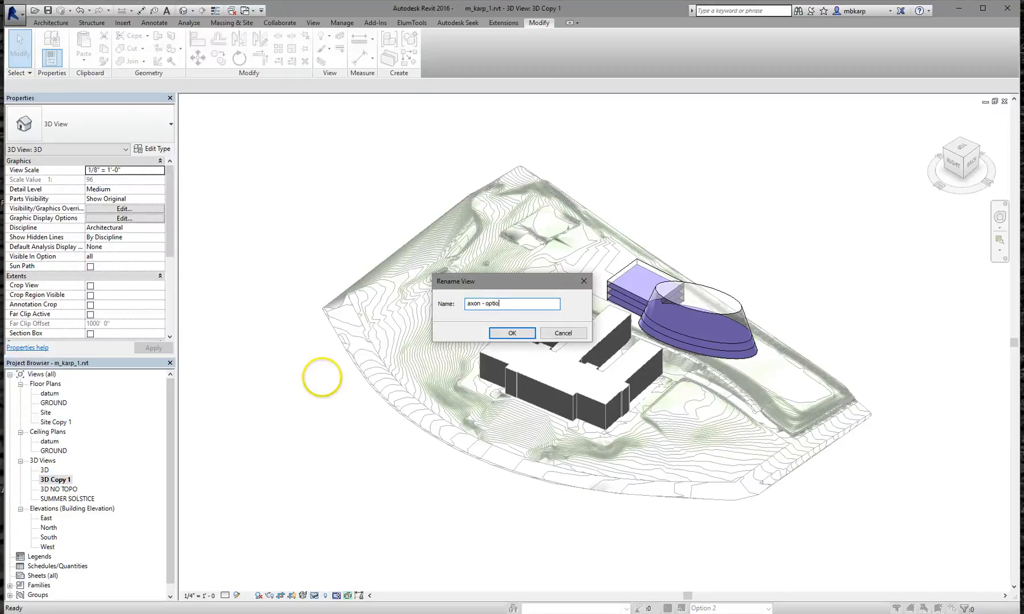
pyautogui.press('Return')
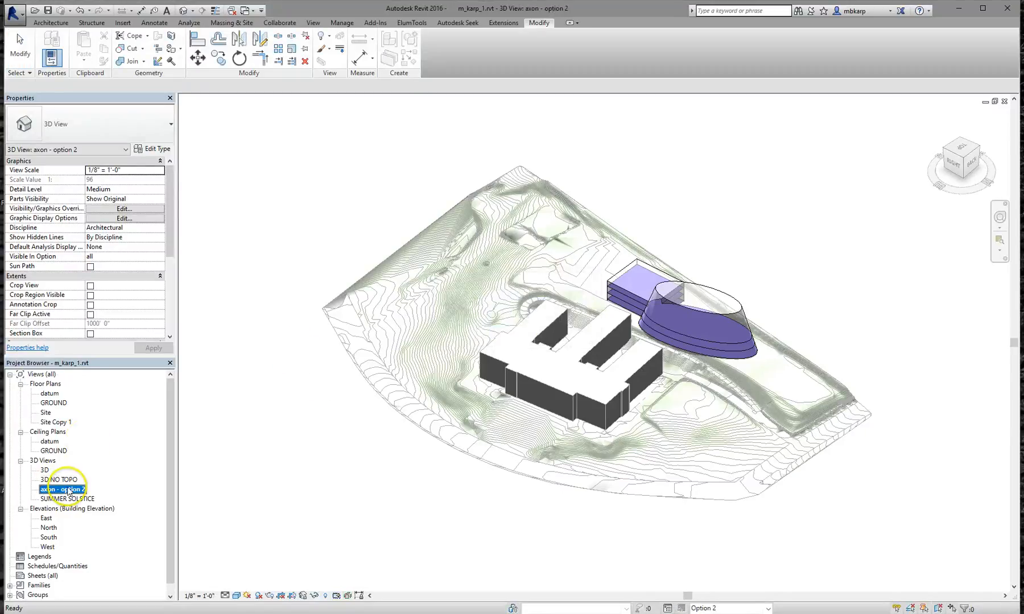
pyautogui.rightClick(65, 490)
# Duplicate axon - option 2 with detailing as 'axon - option 1', keeping Option 2 as the working option
pyautogui.moveTo(136, 353)
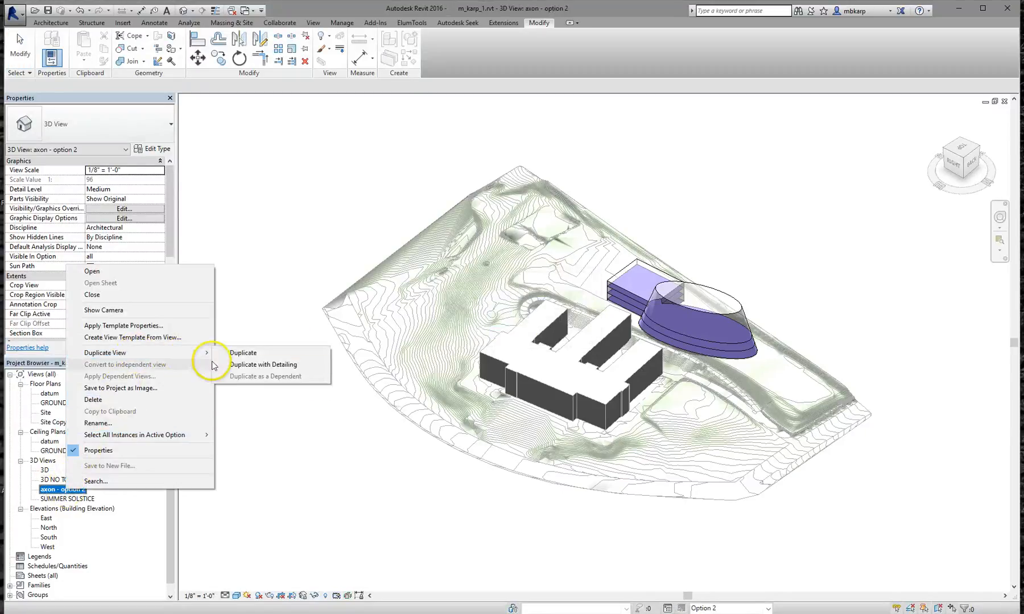
pyautogui.click(237, 367)
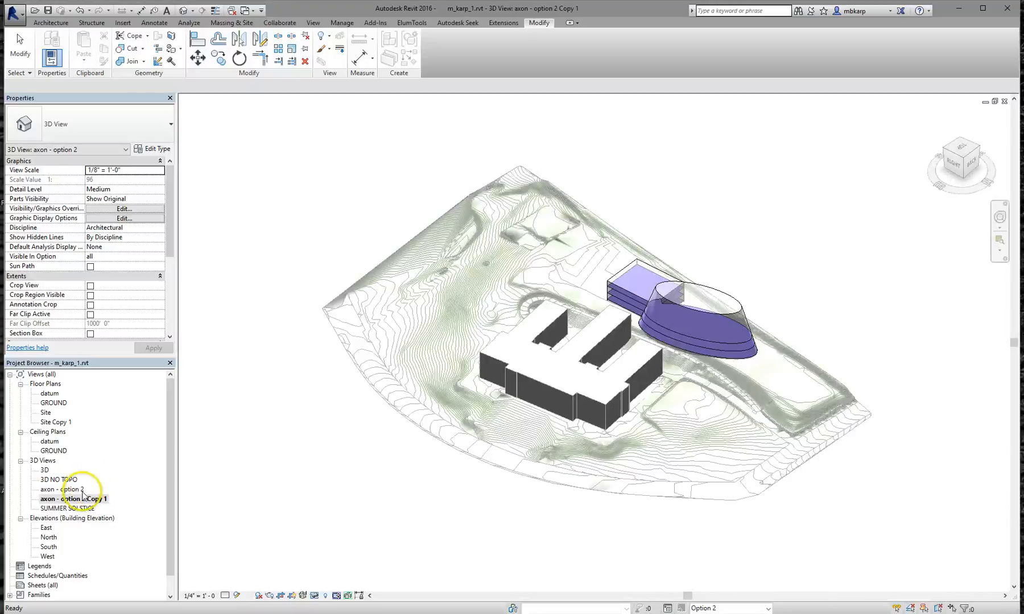
pyautogui.rightClick(89, 503)
pyautogui.click(114, 441)
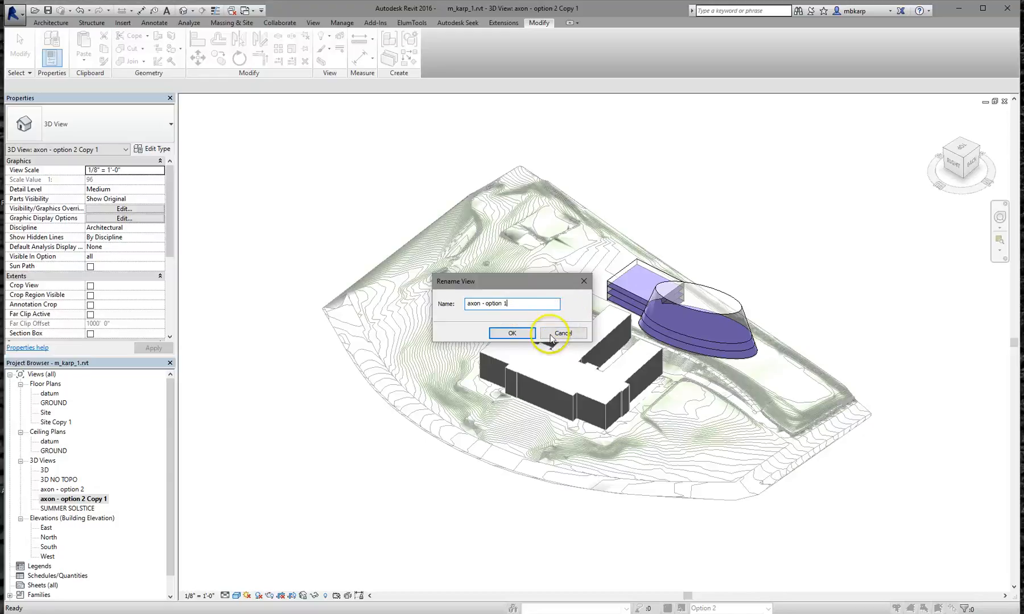
pyautogui.click(515, 334)
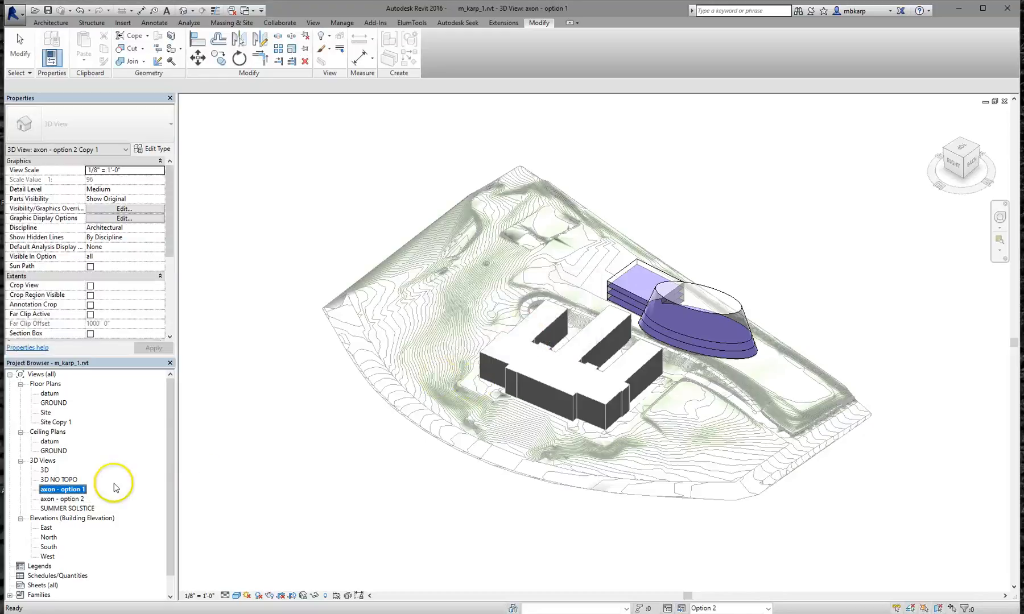
pyautogui.click(706, 609)
pyautogui.click(706, 551)
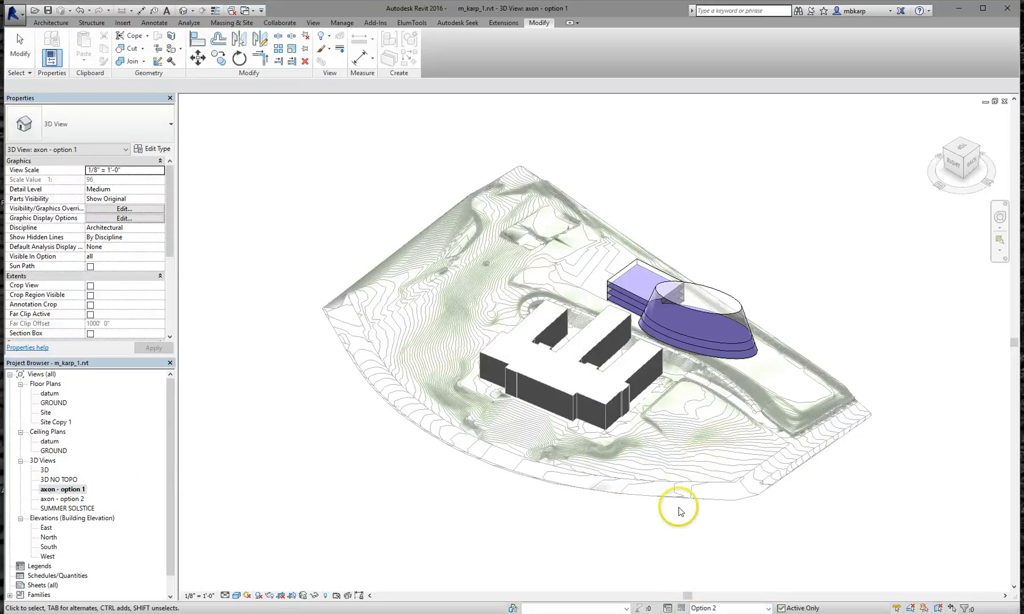
# Make Main Model the working option and set this view's conceptual massing to Option 1 (primary)
pyautogui.click(731, 609)
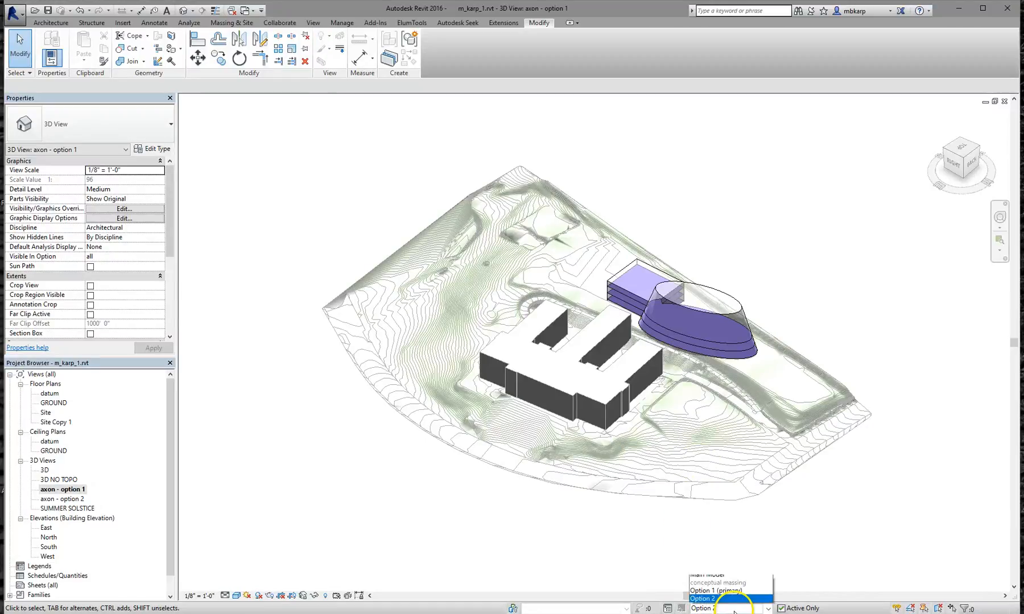
pyautogui.click(731, 554)
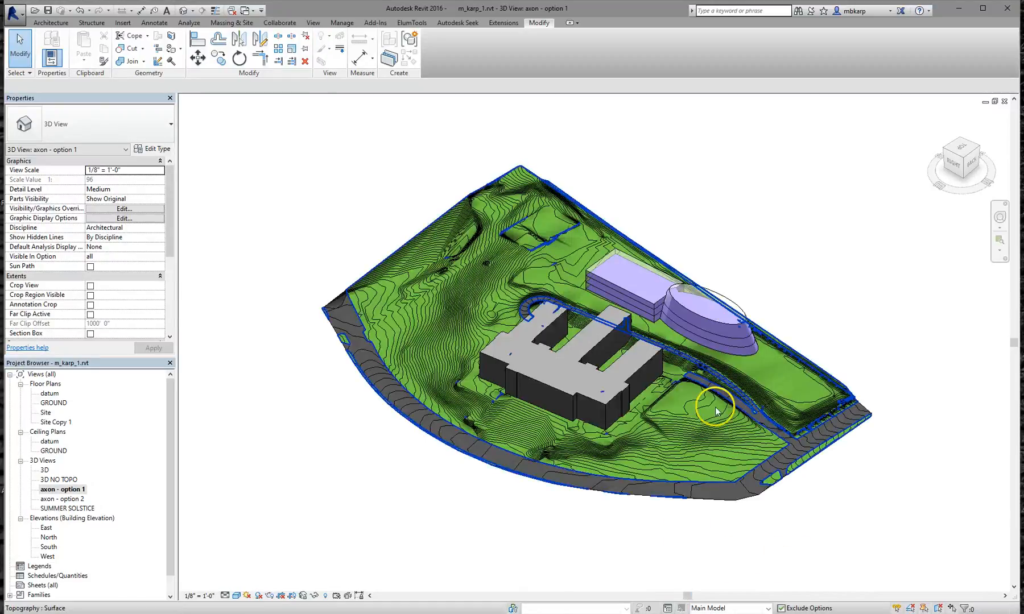
pyautogui.scroll(2, 679, 361)
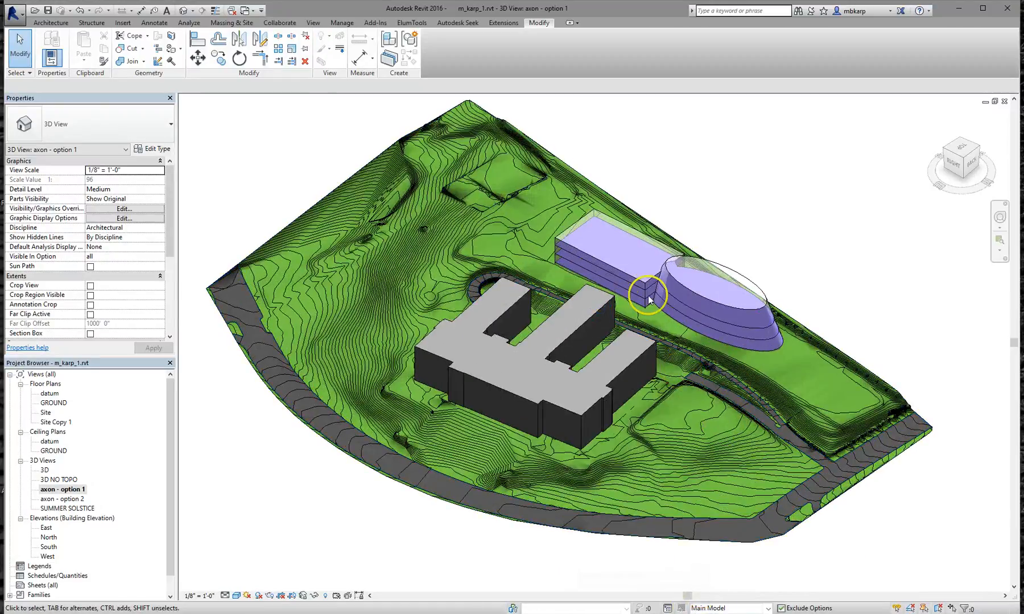
pyautogui.press('g')
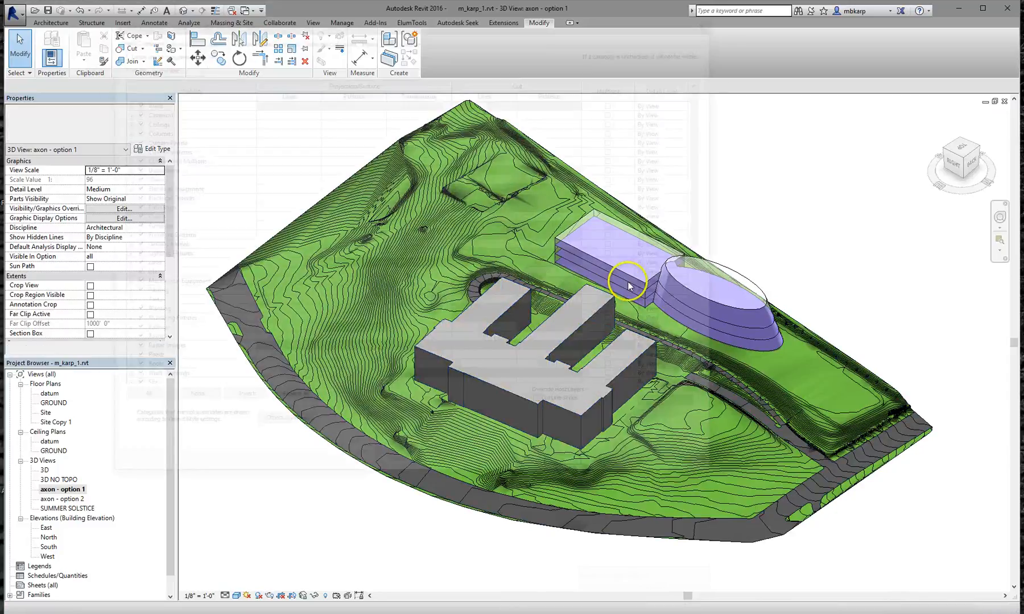
pyautogui.click(410, 36)
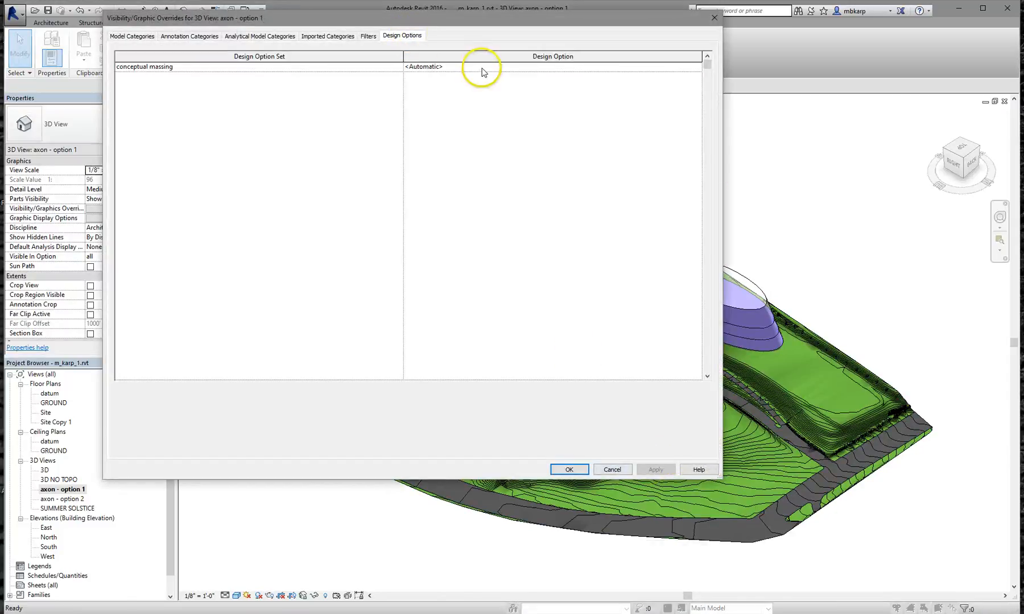
pyautogui.click(695, 68)
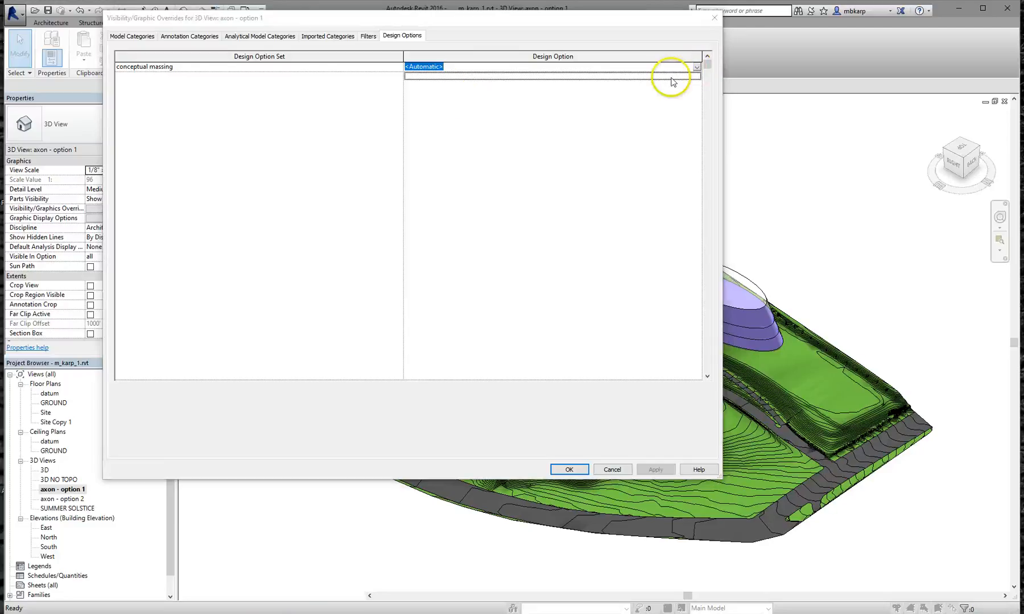
pyautogui.click(446, 85)
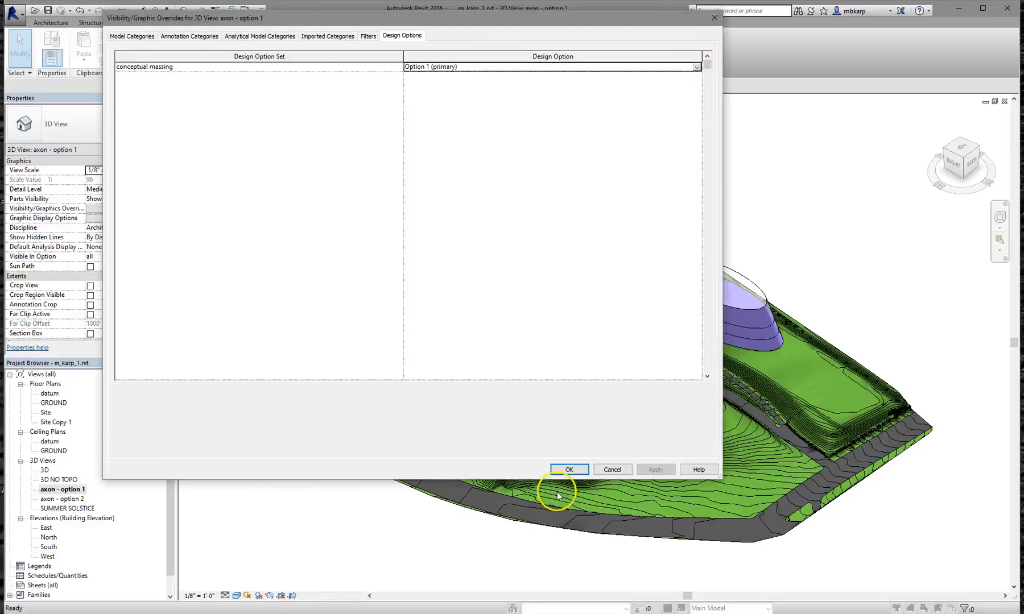
pyautogui.click(567, 469)
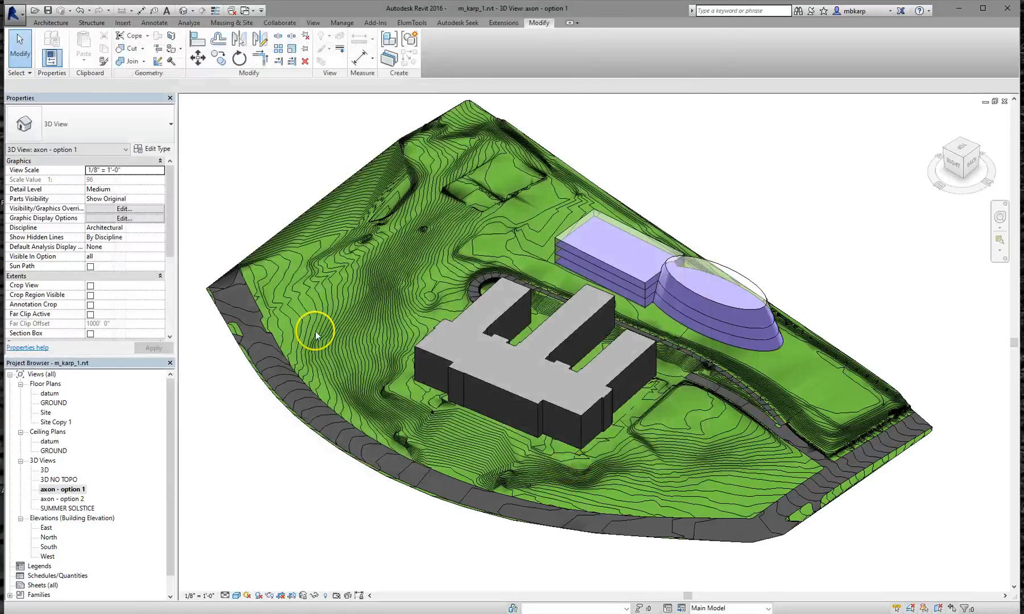
# Set the axon - option 2 view's conceptual massing visibility to Option 2
pyautogui.doubleClick(74, 500)
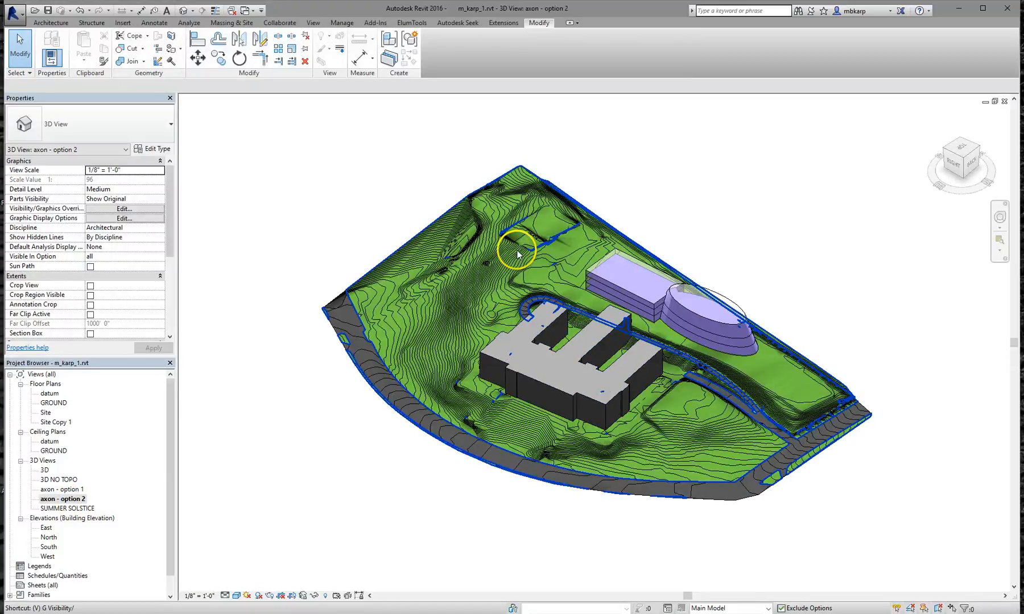
pyautogui.press('v')
pyautogui.press('v')
pyautogui.click(405, 36)
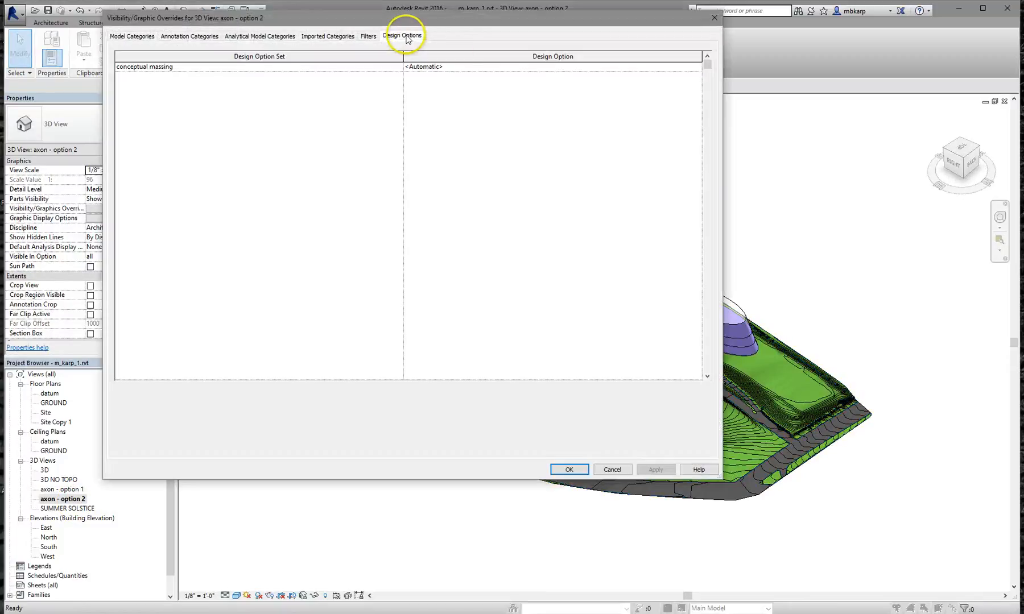
pyautogui.click(484, 67)
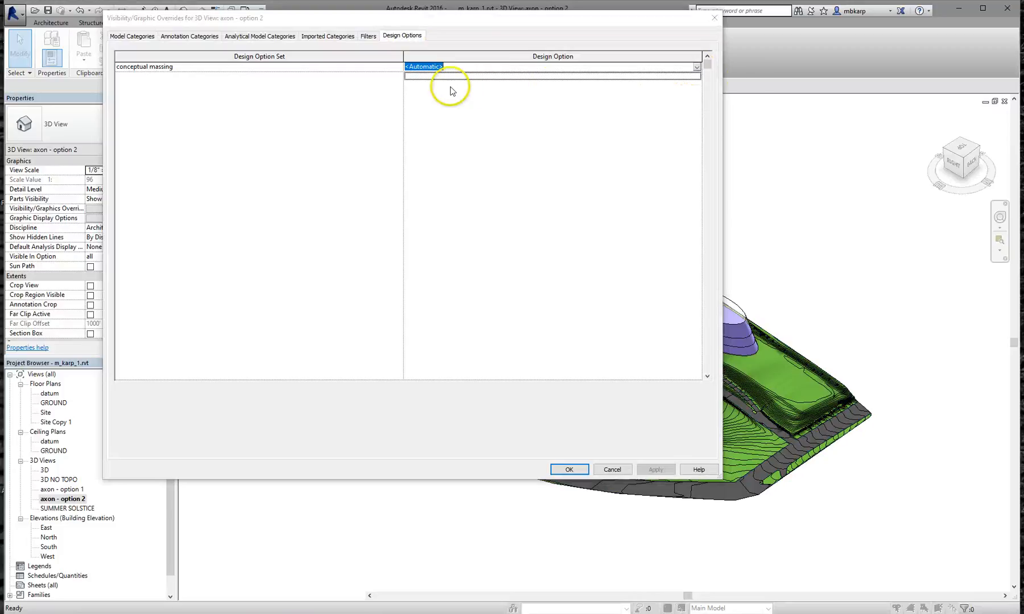
pyautogui.click(697, 67)
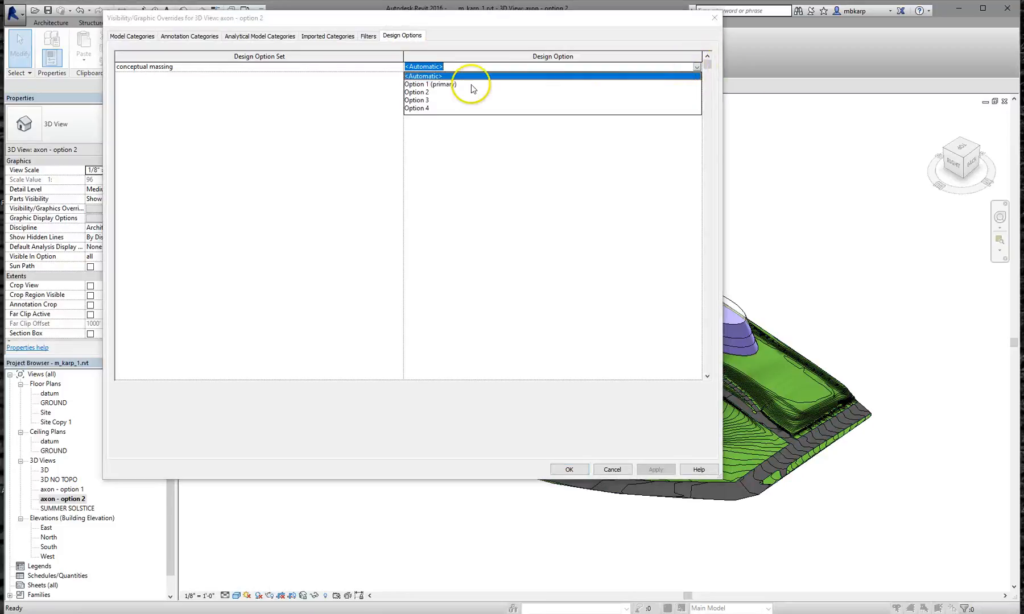
pyautogui.click(432, 99)
pyautogui.click(569, 470)
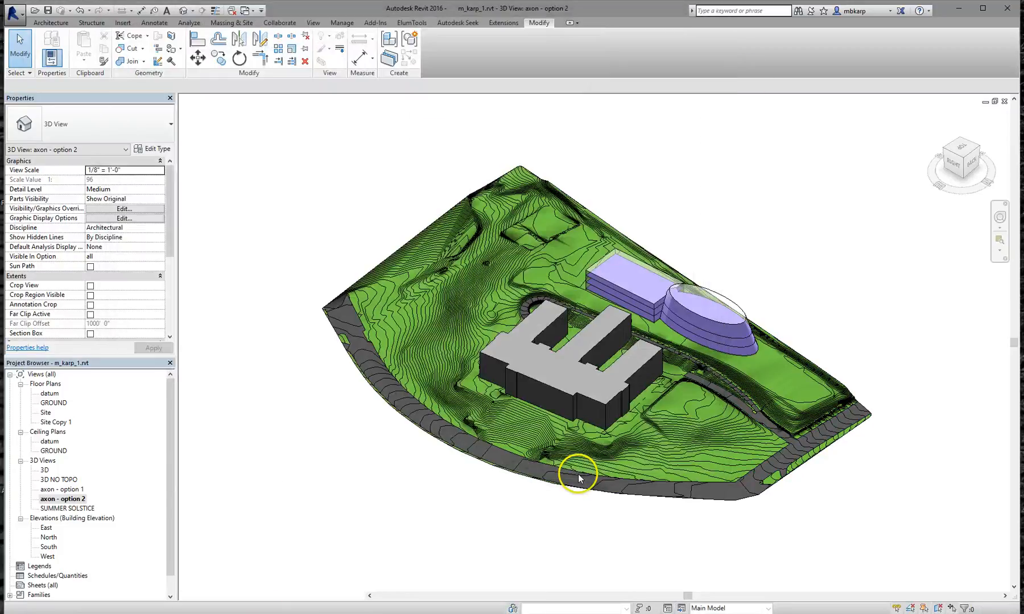
pyautogui.doubleClick(69, 490)
# Orbit and zoom the axon - option 2 view to inspect the twisted massing from several angles
pyautogui.doubleClick(72, 499)
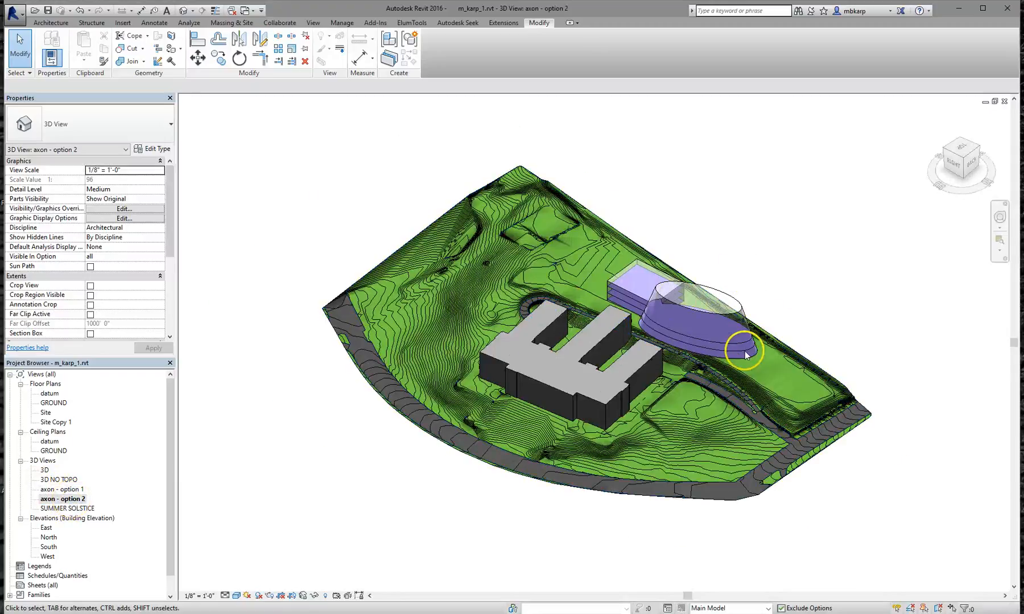
pyautogui.scroll(5, 740, 350)
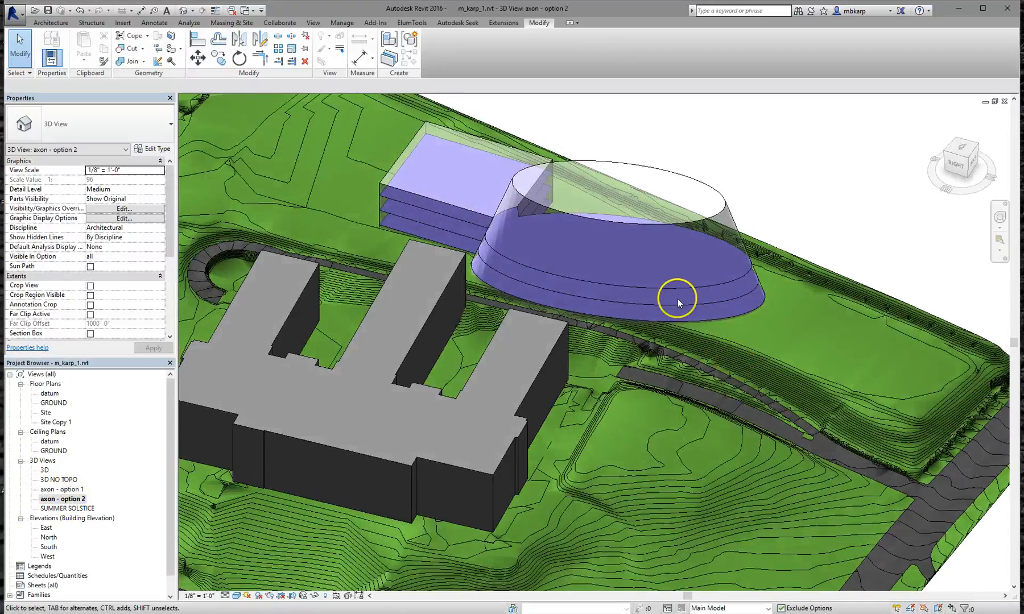
pyautogui.scroll(-5, 677, 299)
pyautogui.keyDown('shift'); pyautogui.moveTo(662, 315); pyautogui.dragTo(680, 261, button='middle'); pyautogui.keyUp('shift')
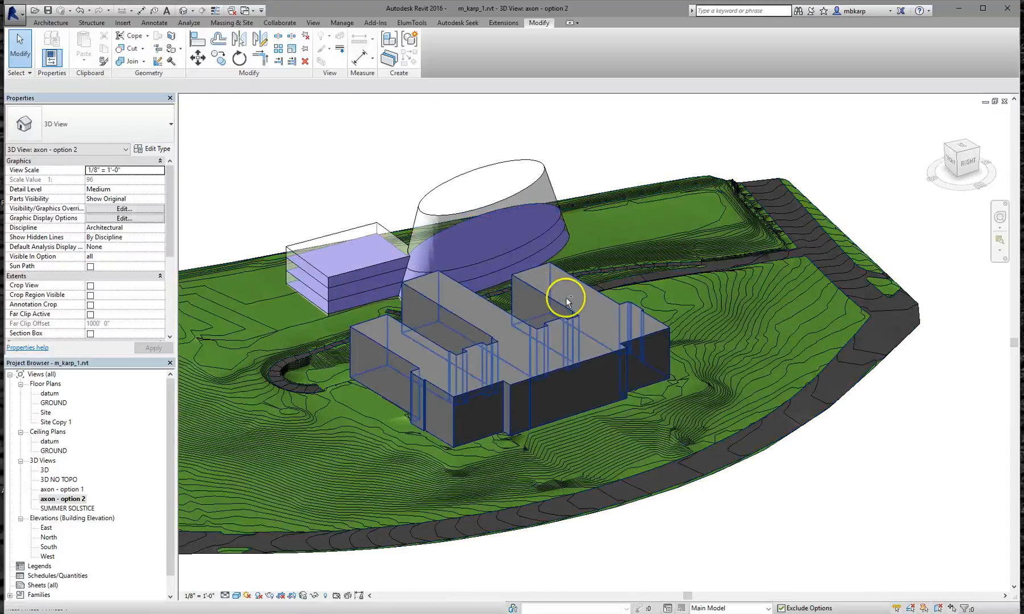
pyautogui.keyDown('shift'); pyautogui.moveTo(566, 298); pyautogui.dragTo(669, 333, button='middle'); pyautogui.keyUp('shift')
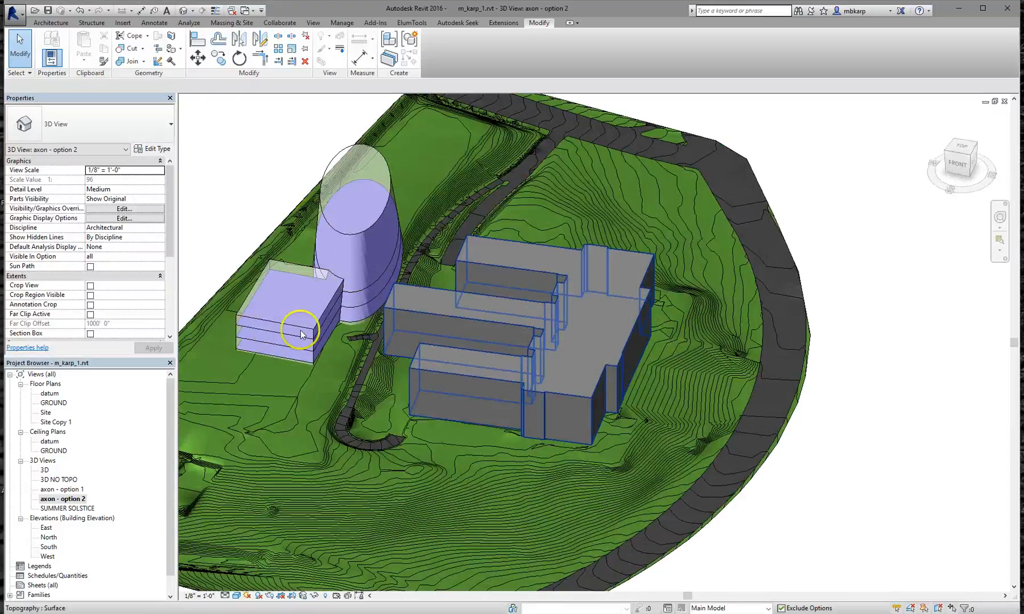
pyautogui.keyDown('shift'); pyautogui.moveTo(399, 298); pyautogui.dragTo(520, 349, button='middle'); pyautogui.keyUp('shift')
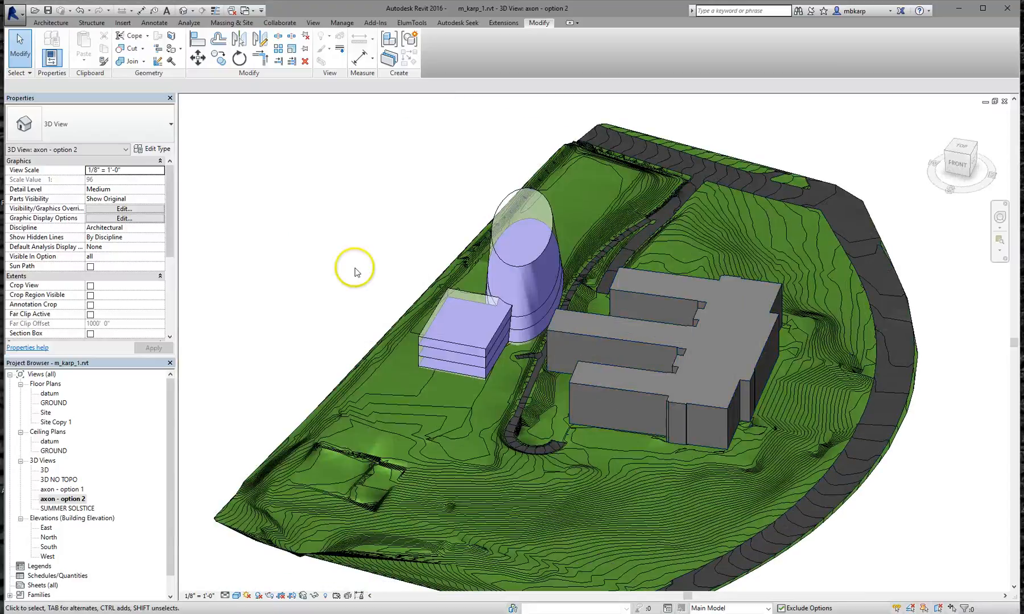
pyautogui.keyDown('shift'); pyautogui.moveTo(674, 413); pyautogui.dragTo(644, 285, button='middle'); pyautogui.keyUp('shift')
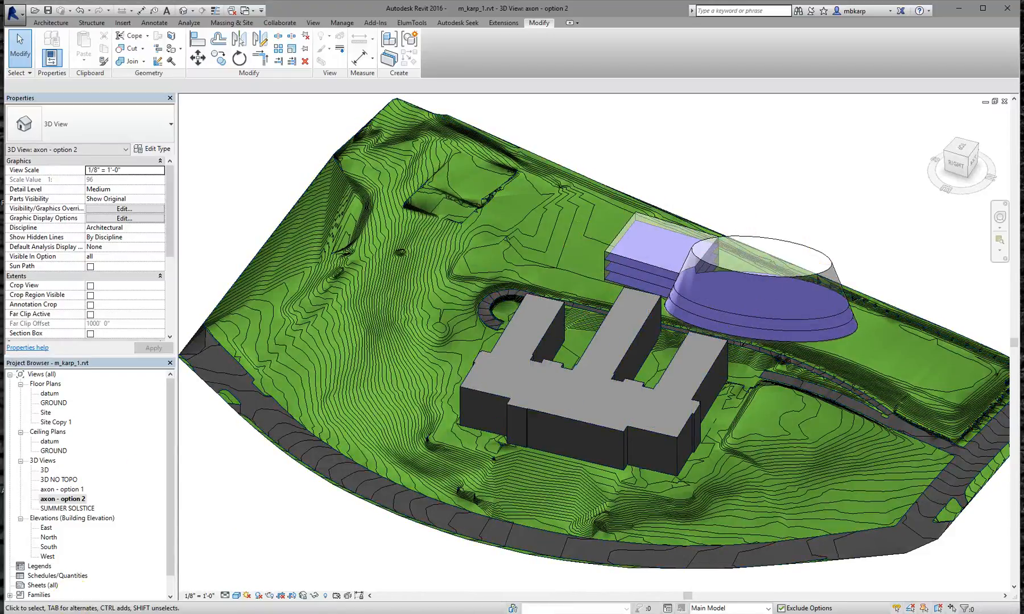
pyautogui.scroll(-2, 270, 558)
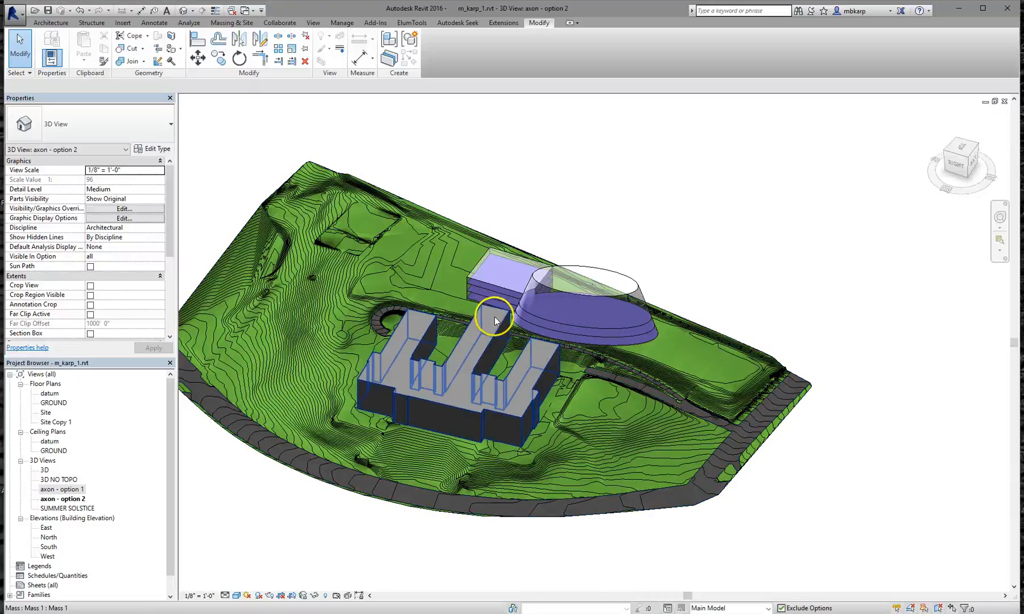
pyautogui.scroll(3, 540, 340)
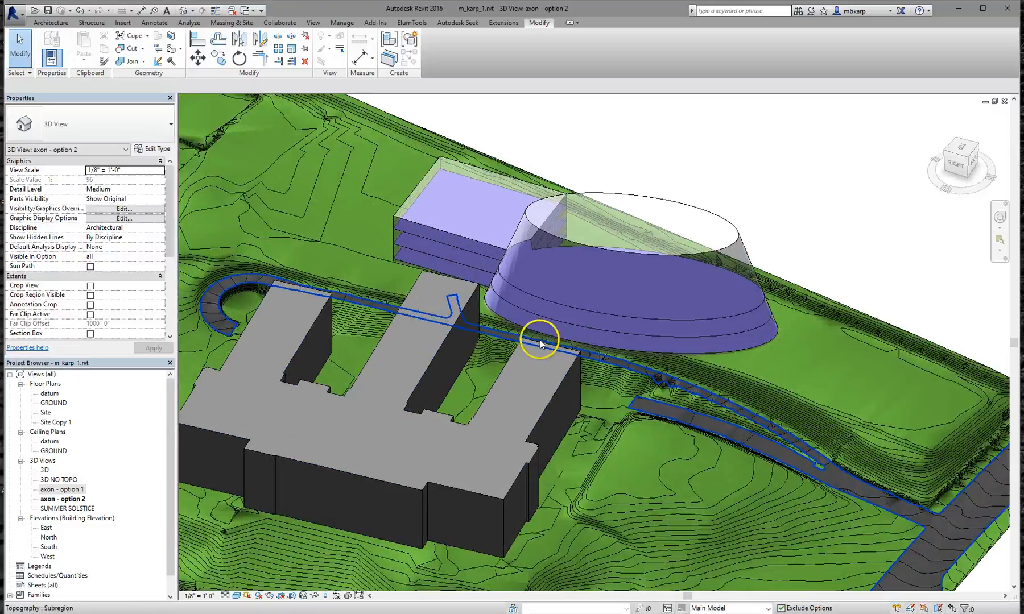
pyautogui.scroll(2, 540, 340)
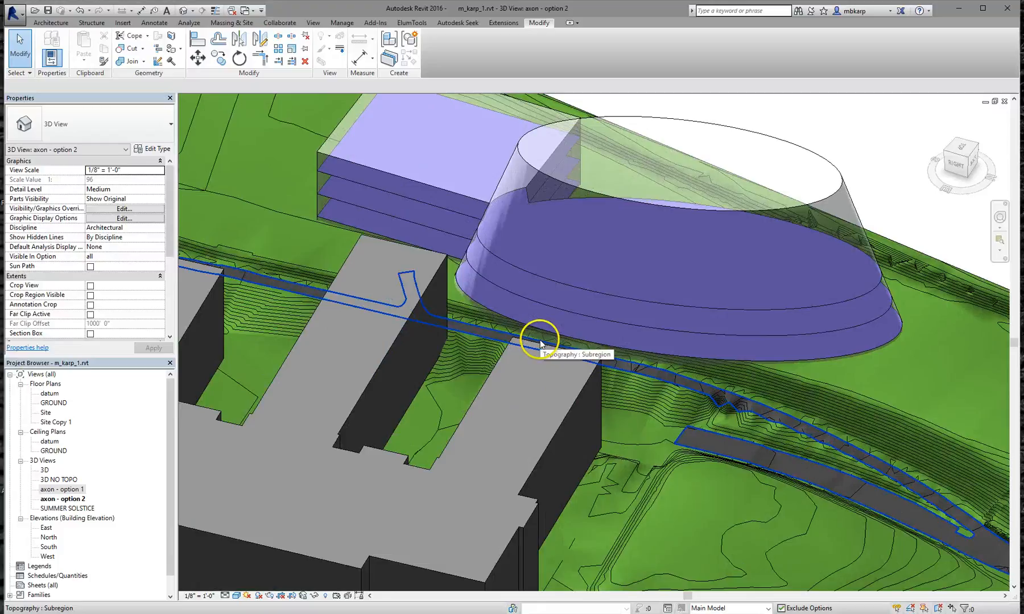
# Switch to the axon - option 1 view and bring up the Manage tools
pyautogui.doubleClick(61, 490)
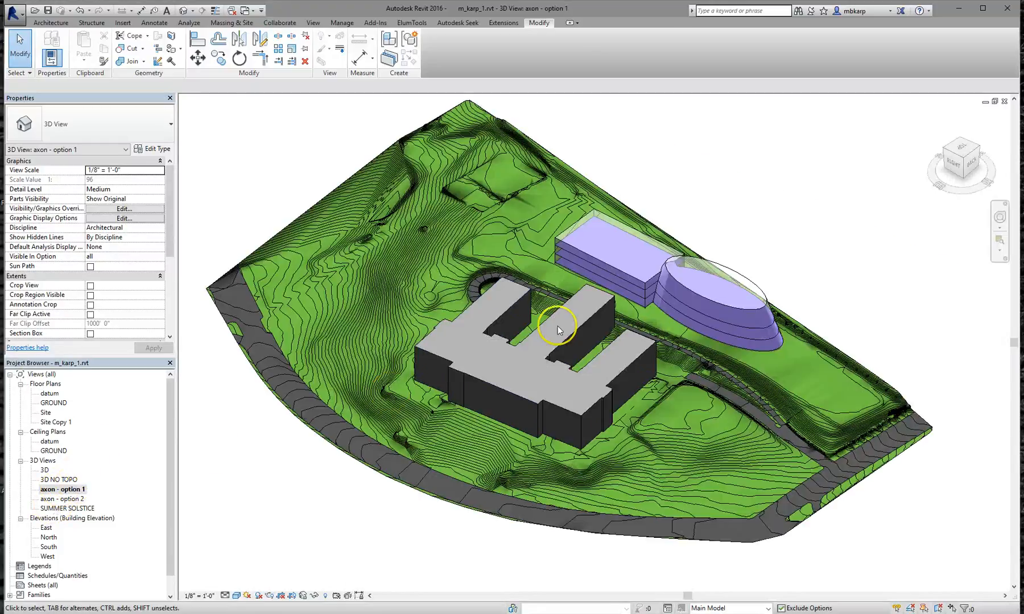
pyautogui.scroll(5, 711, 313)
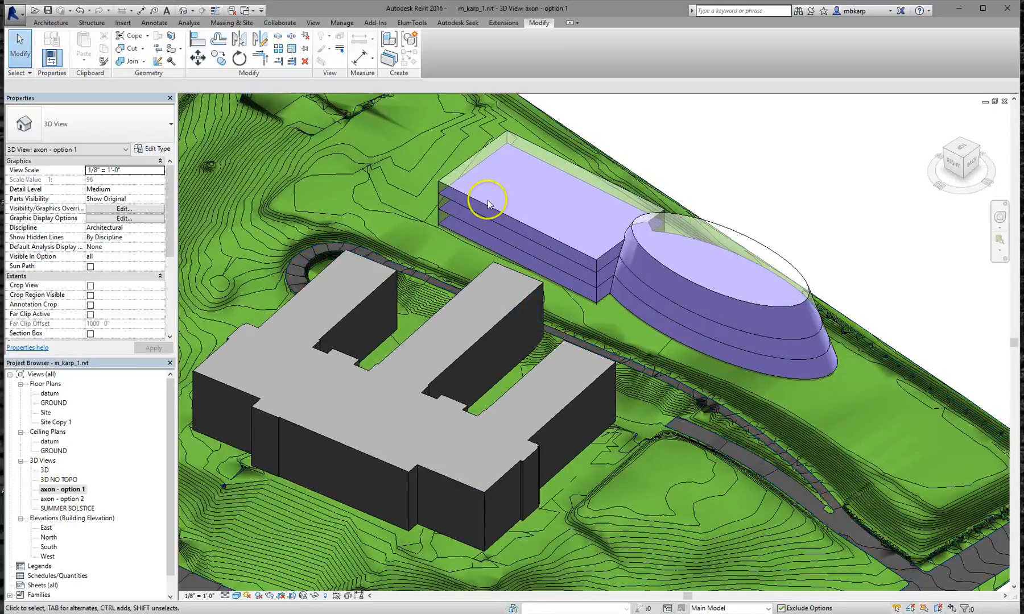
pyautogui.click(334, 26)
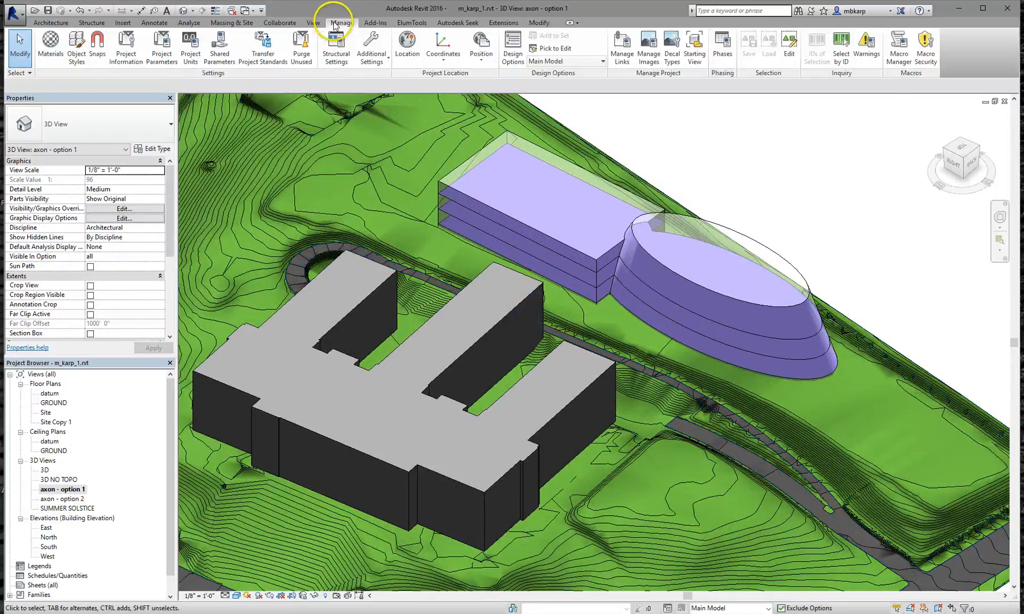
# Delete the conceptual massing option set, keeping Option 1 and deleting the axon - option 2 view
pyautogui.click(511, 50)
pyautogui.click(604, 200)
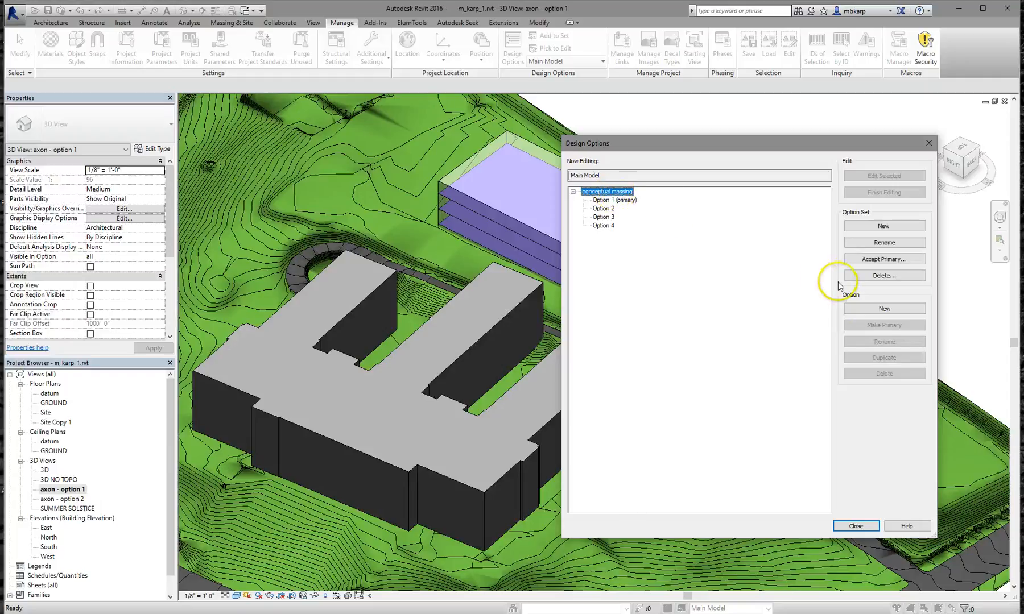
pyautogui.click(858, 276)
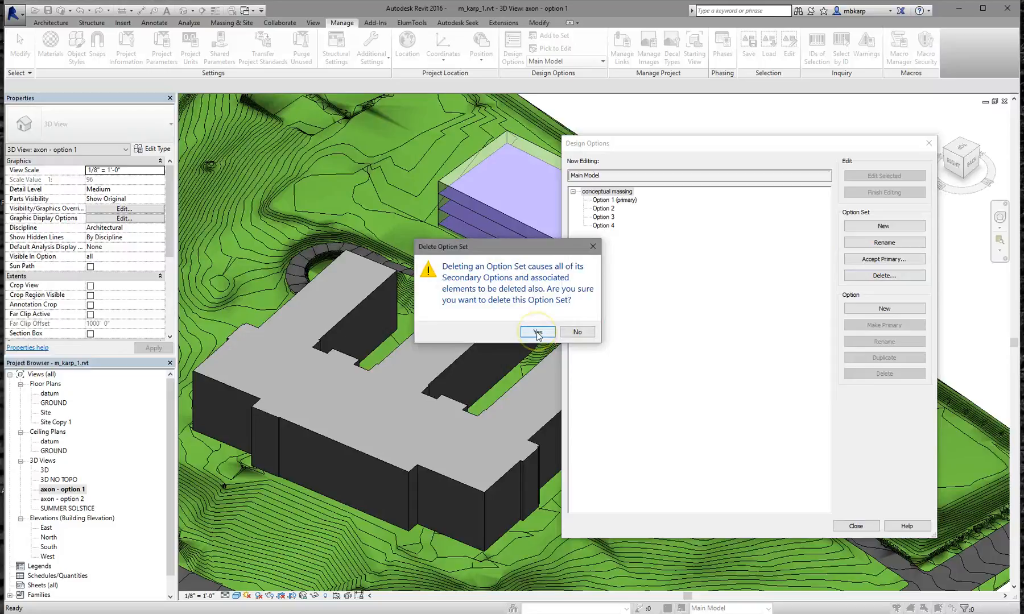
pyautogui.click(537, 333)
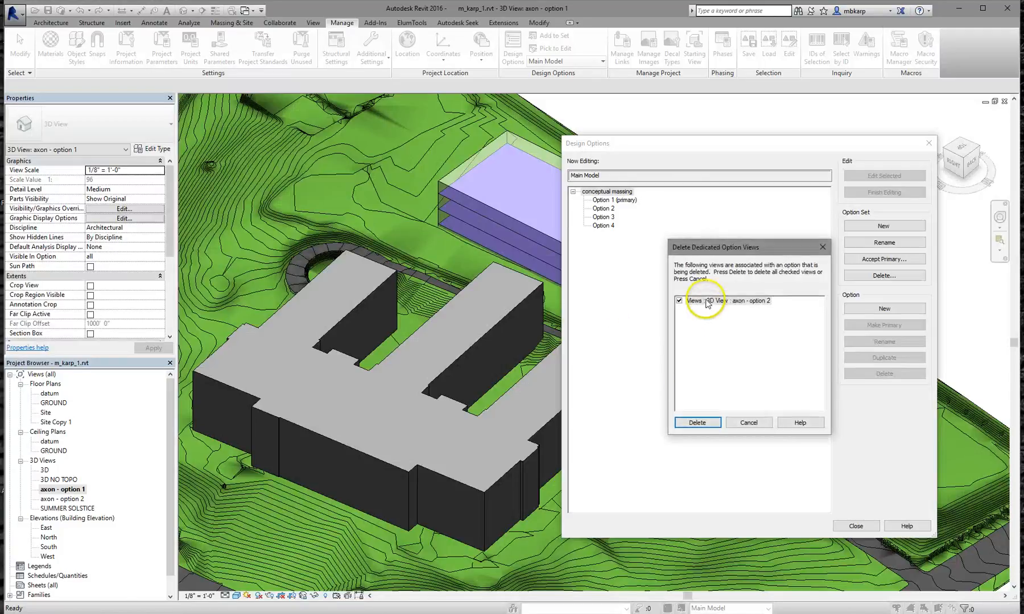
pyautogui.click(697, 422)
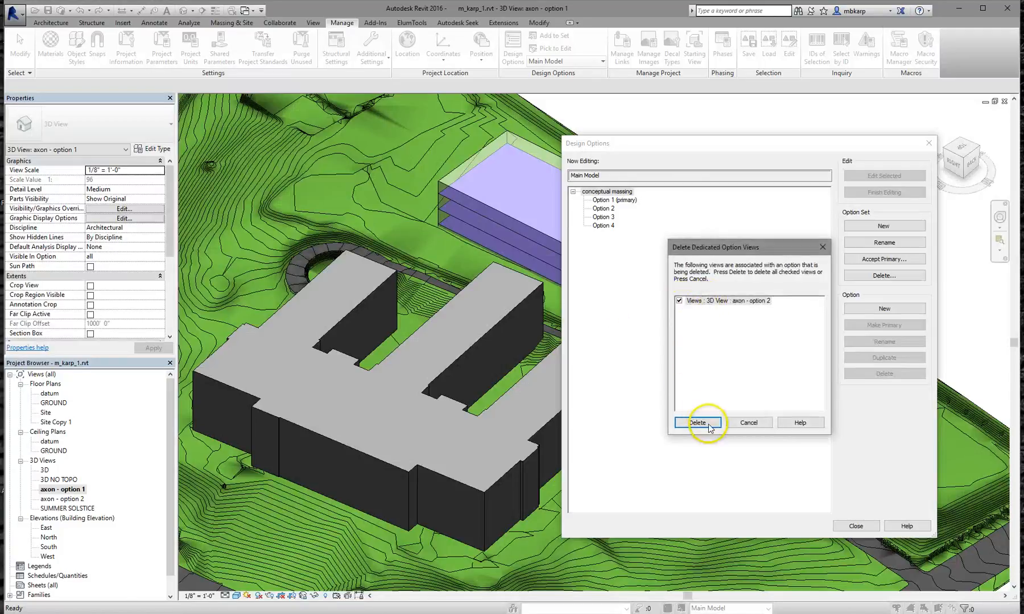
pyautogui.click(856, 526)
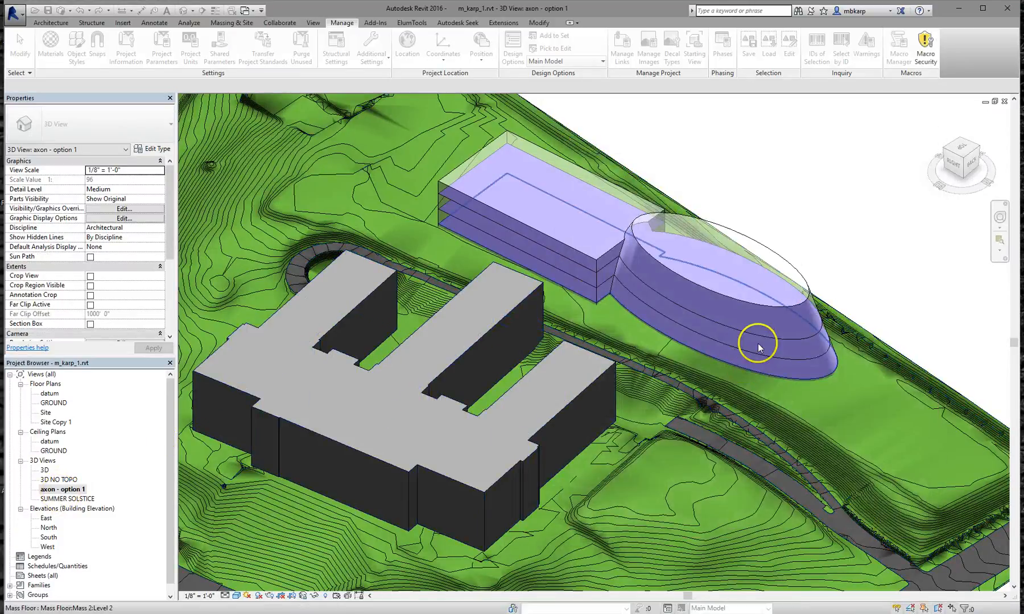
# Inspect the purple Option 1 building mass, zooming and panning toward the junction of the masses
pyautogui.click(756, 286)
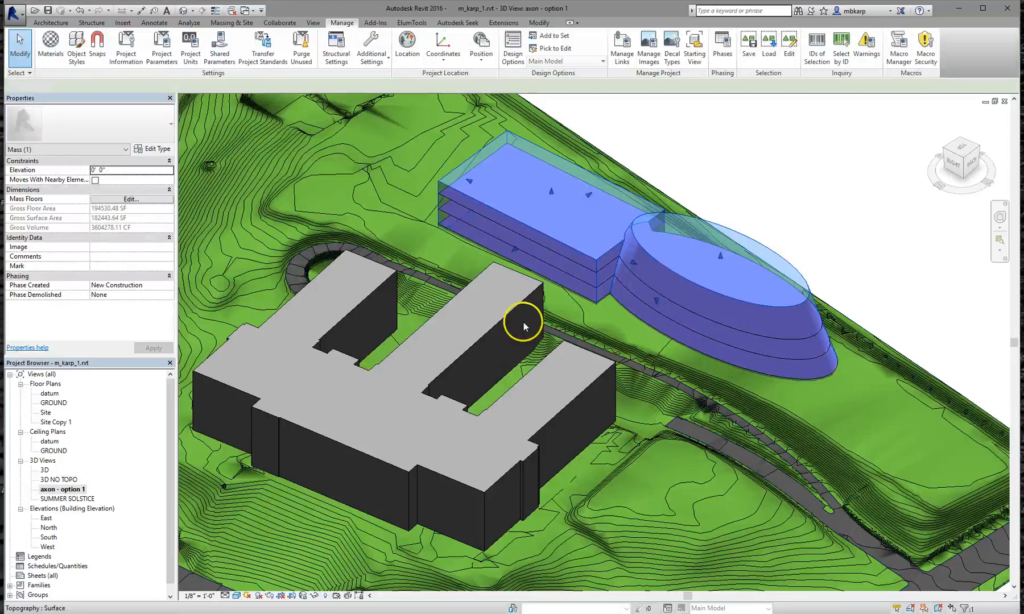
pyautogui.click(827, 228)
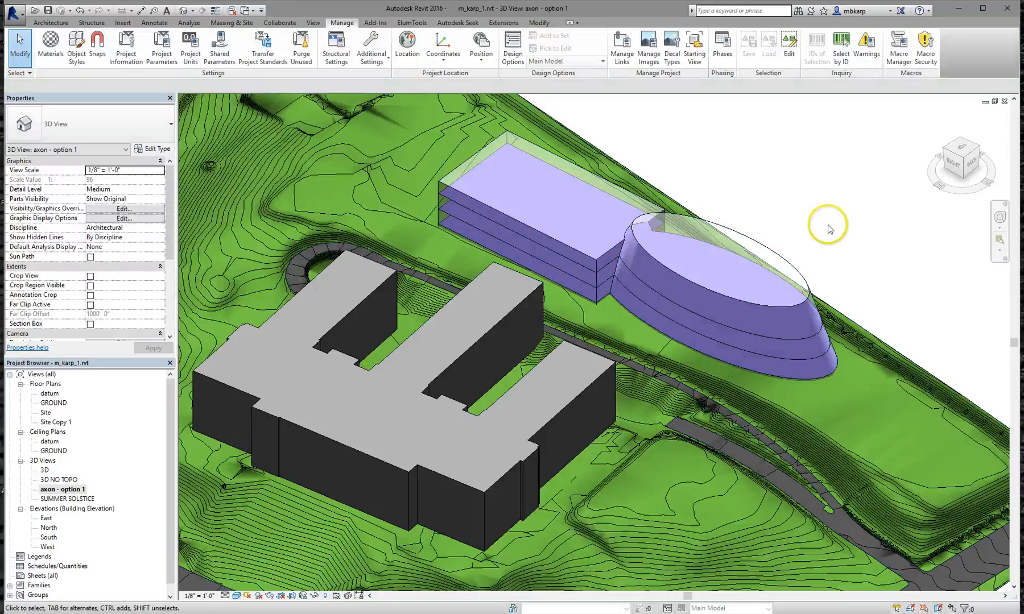
pyautogui.scroll(5, 635, 263)
pyautogui.moveTo(633, 267); pyautogui.dragTo(664, 318, button='middle')
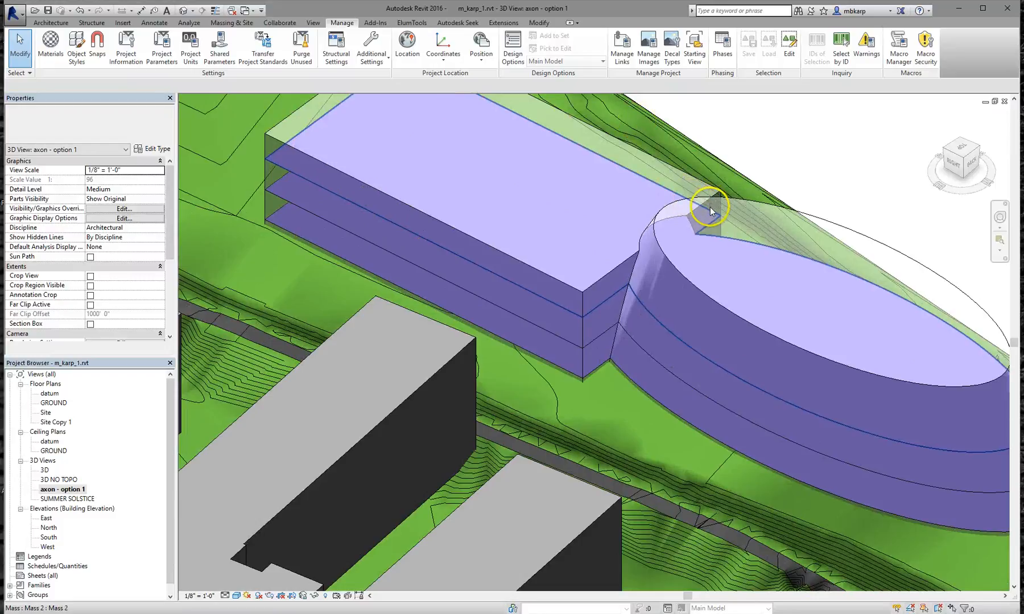
pyautogui.scroll(-5, 709, 207)
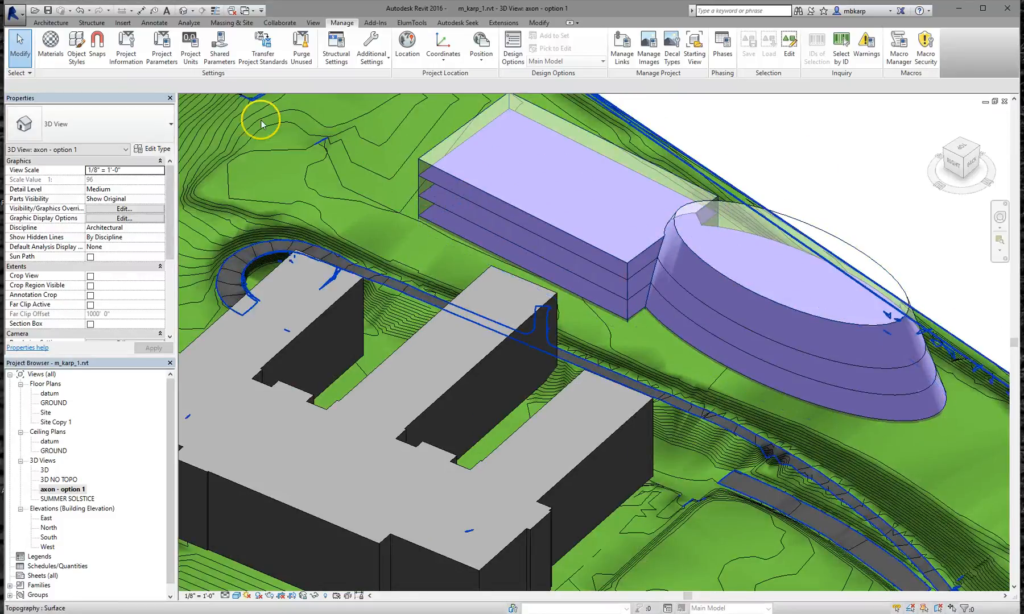
pyautogui.click(50, 23)
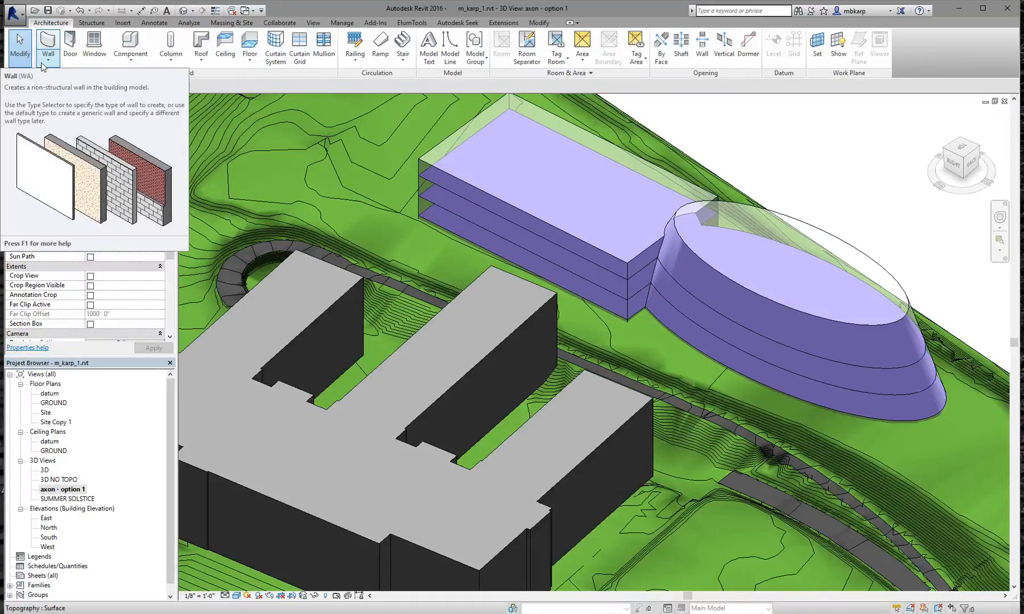
# Place Generic - 8" walls by face on the block's four sides and the elliptical mass's curved face
pyautogui.click(47, 63)
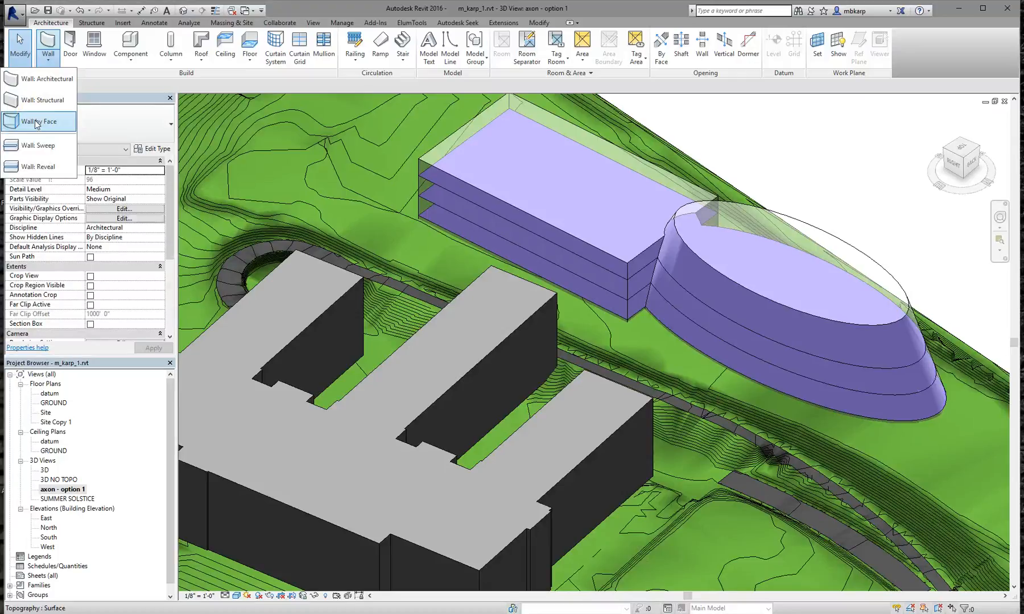
pyautogui.click(35, 122)
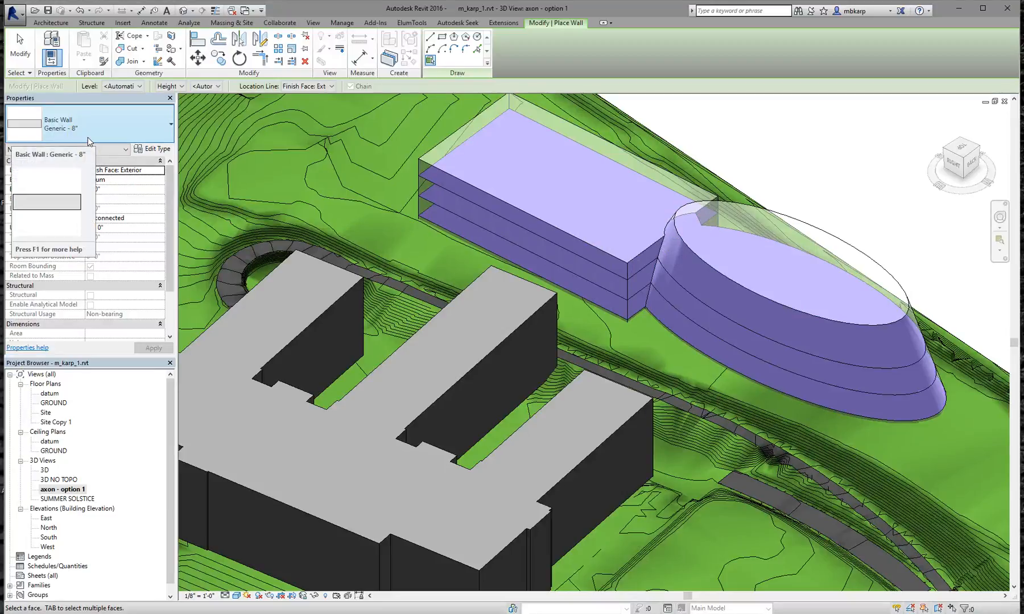
pyautogui.click(443, 177)
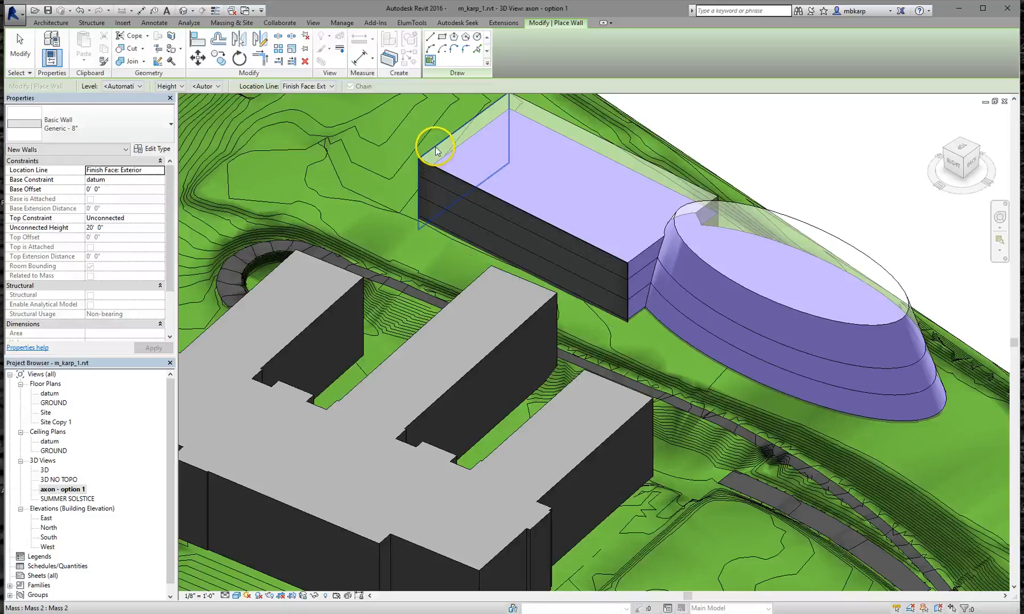
pyautogui.click(436, 150)
pyautogui.click(604, 139)
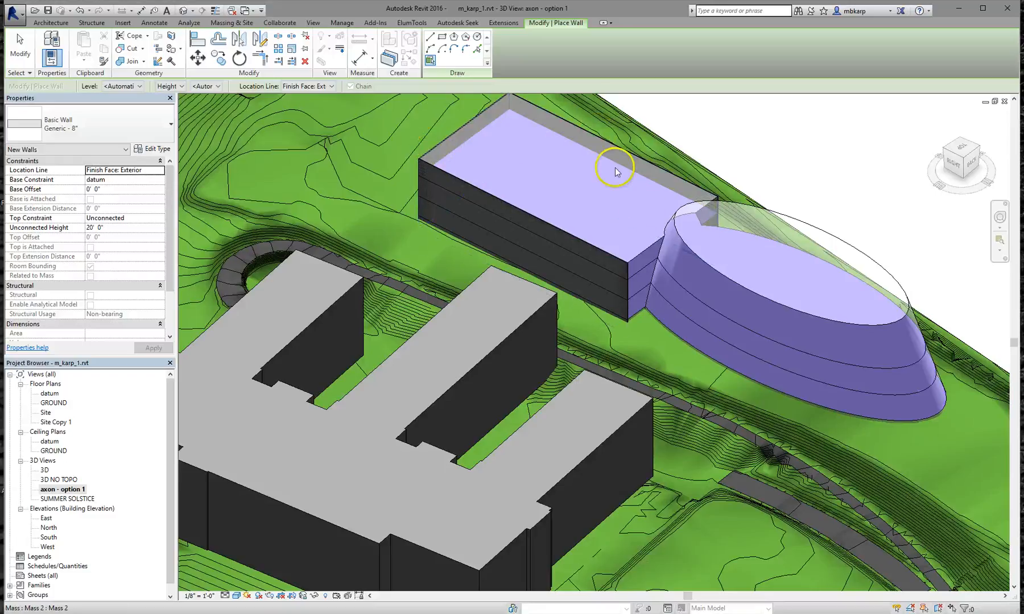
pyautogui.click(644, 256)
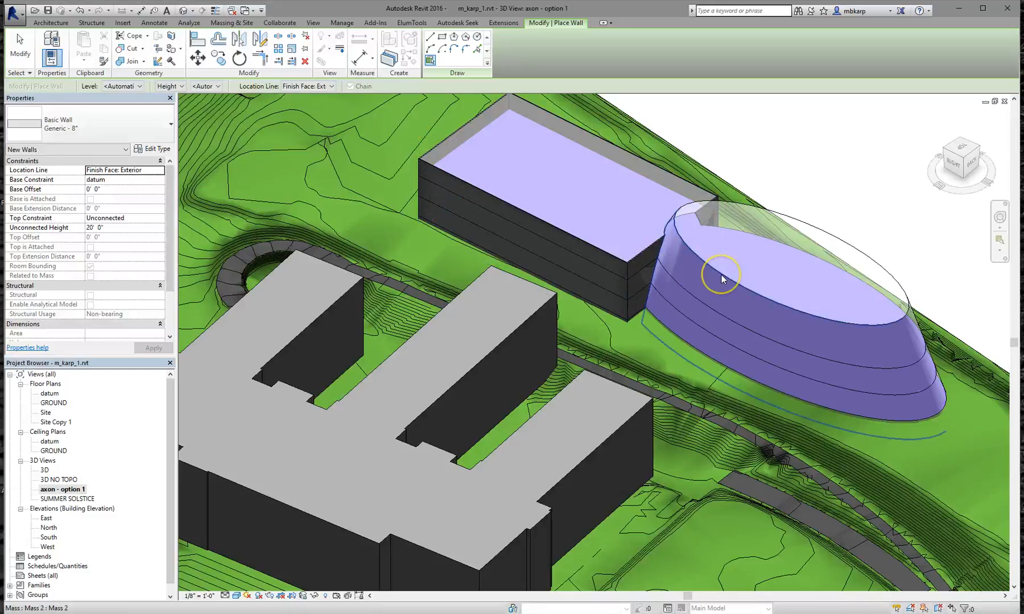
pyautogui.click(870, 264)
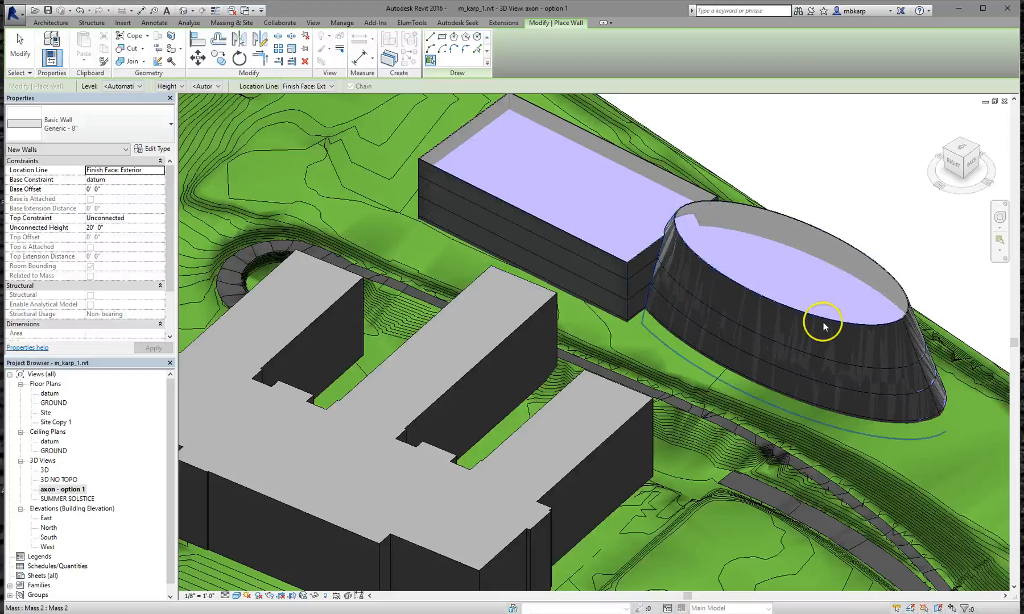
pyautogui.scroll(1, 808, 361)
pyautogui.scroll(2, 808, 361)
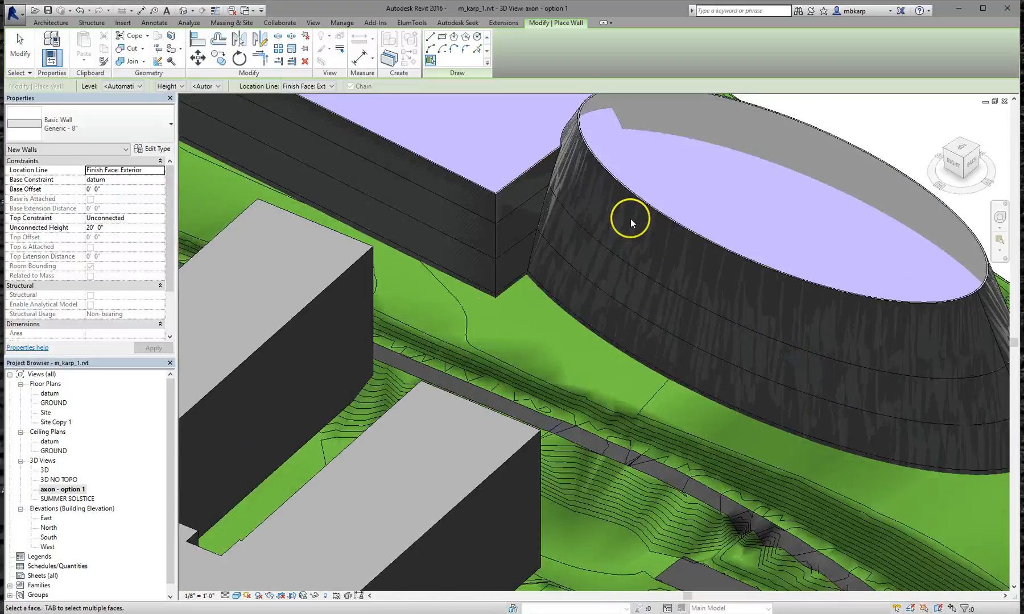
pyautogui.scroll(3, 529, 177)
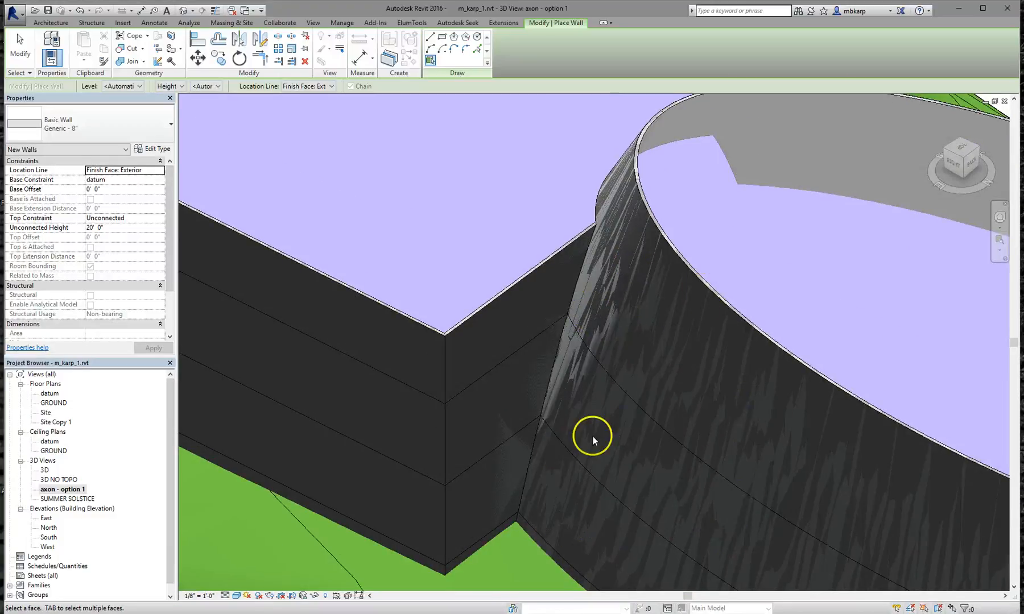
pyautogui.scroll(-4, 609, 262)
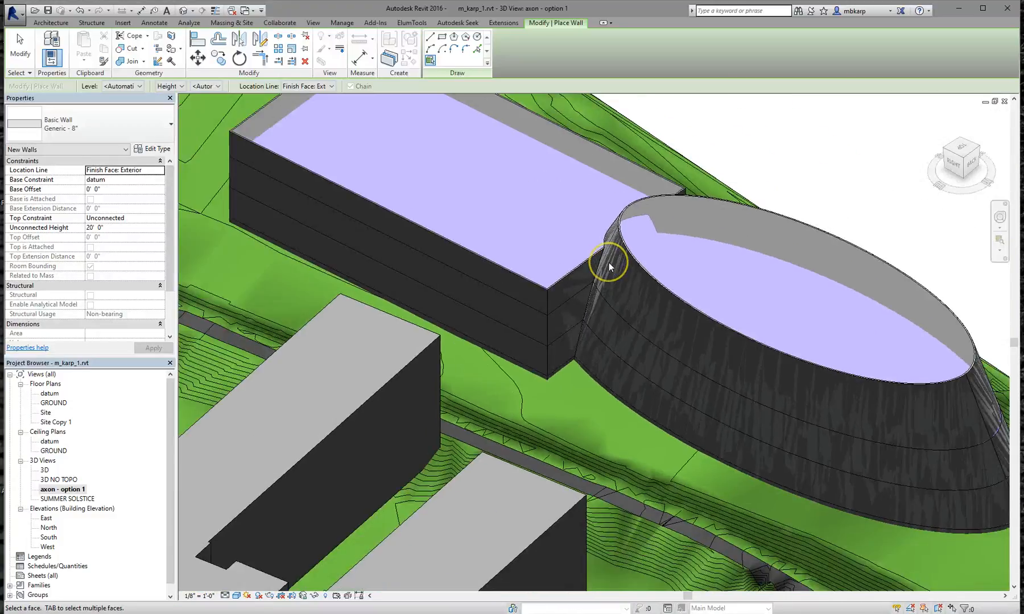
pyautogui.scroll(-1, 610, 262)
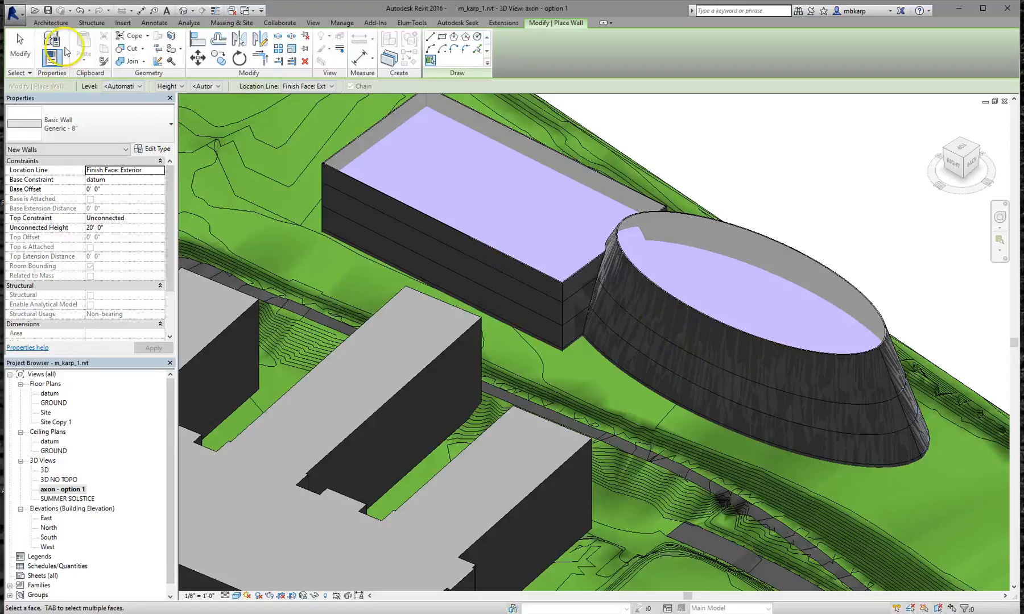
pyautogui.click(51, 22)
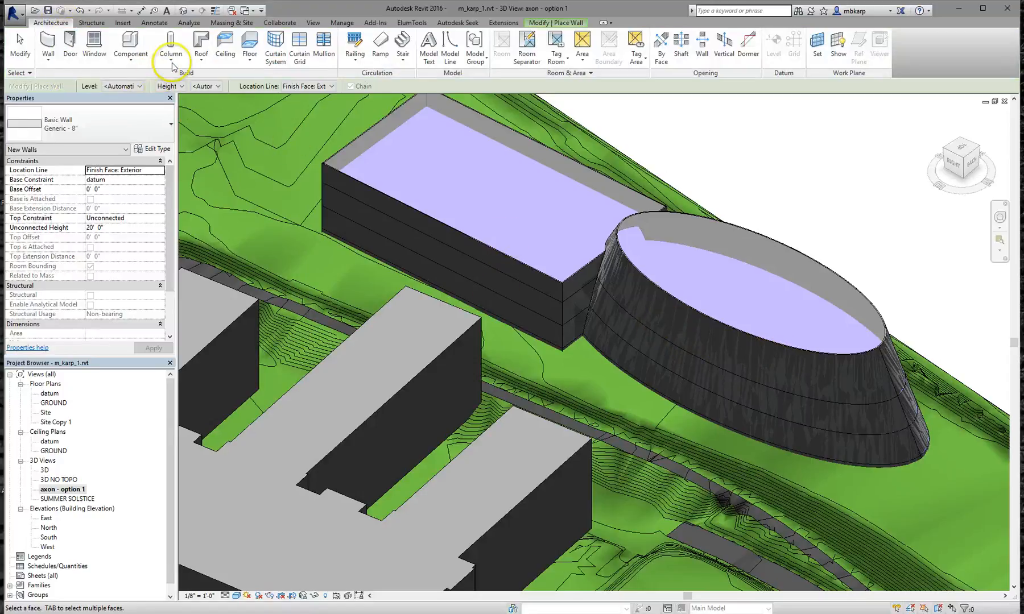
# Cap the block and elliptical masses' top faces with Generic - 12" roofs by face
pyautogui.click(204, 64)
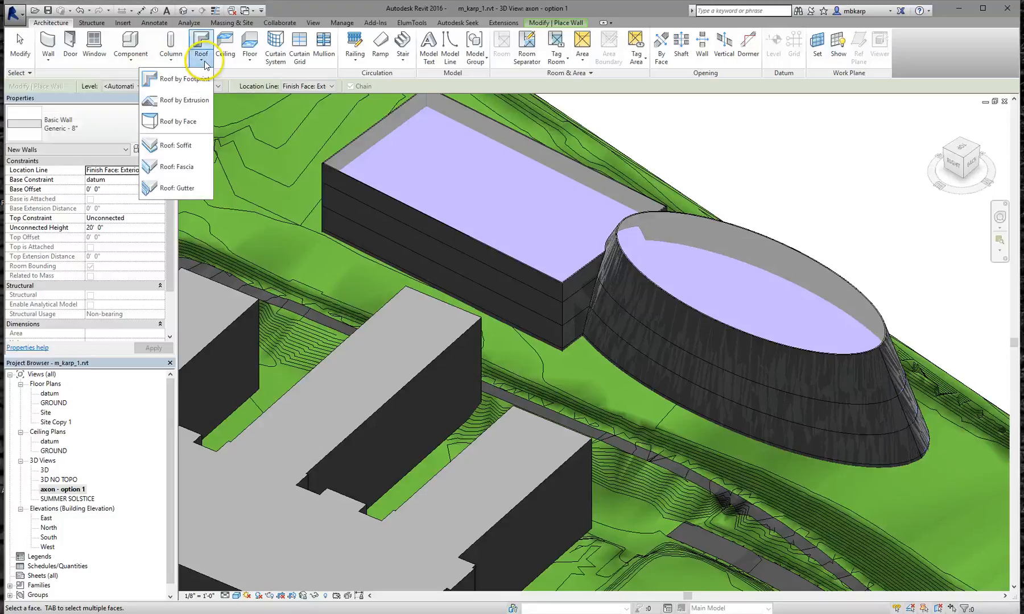
pyautogui.click(177, 122)
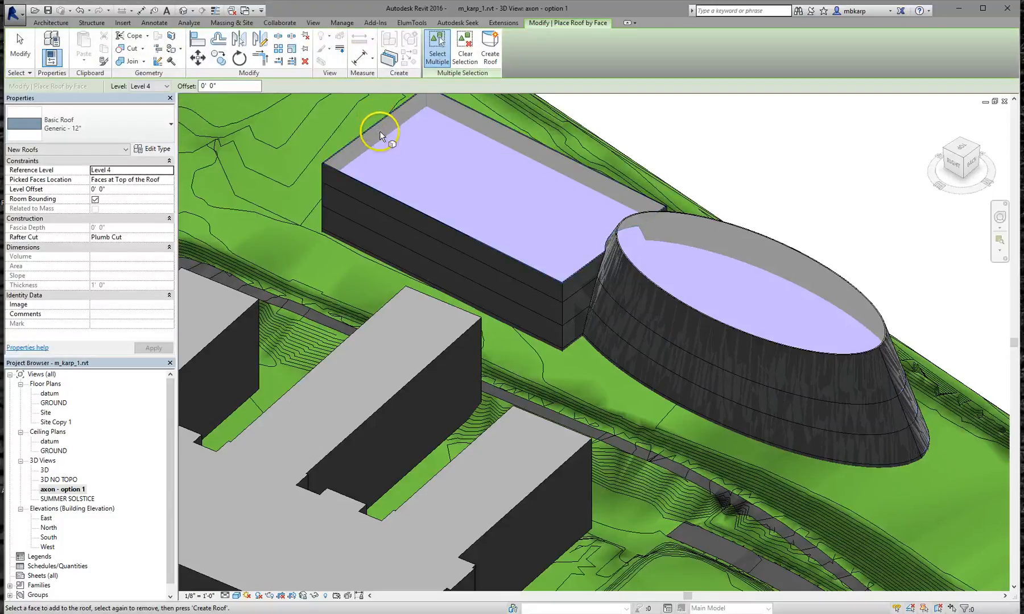
pyautogui.click(380, 135)
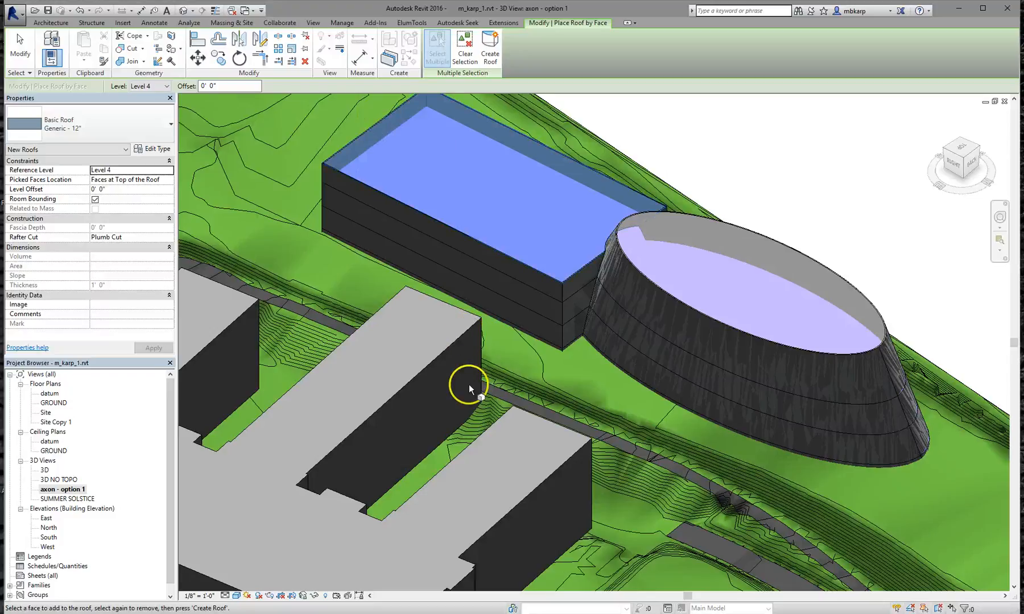
pyautogui.click(490, 48)
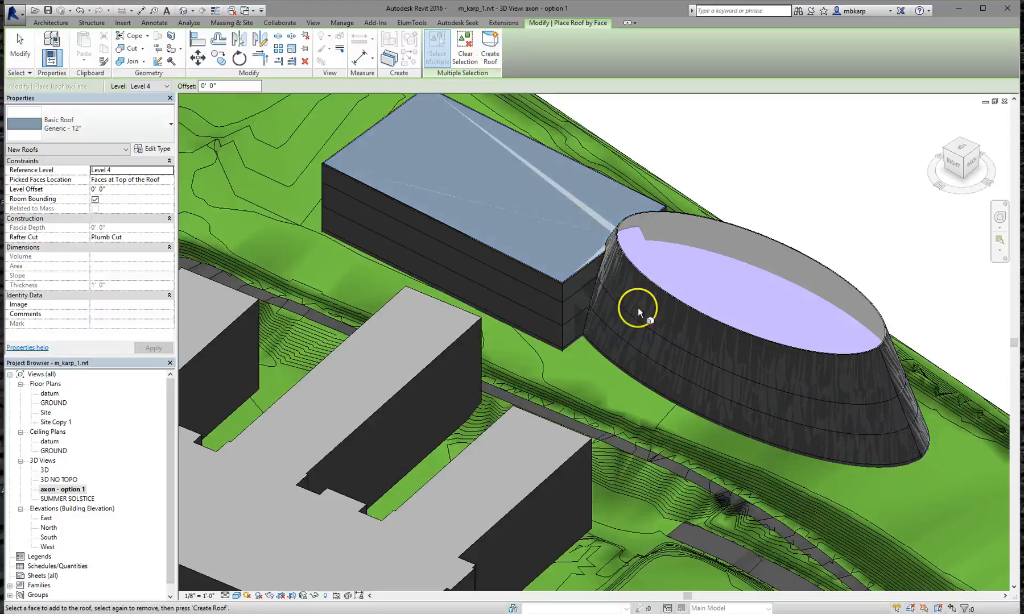
pyautogui.click(677, 213)
pyautogui.click(501, 59)
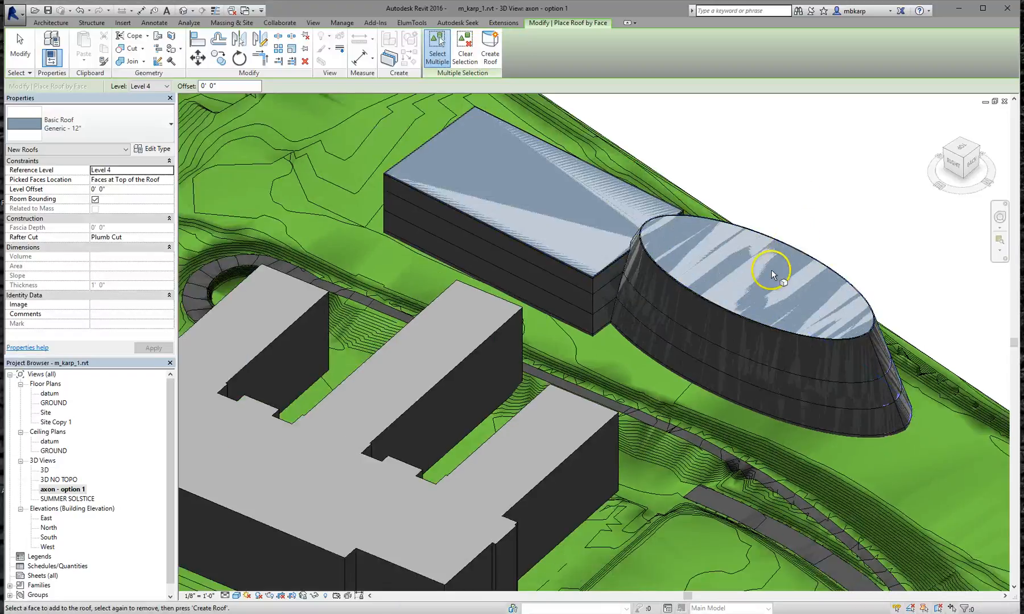
pyautogui.press('Escape')
pyautogui.scroll(3, 519, 311)
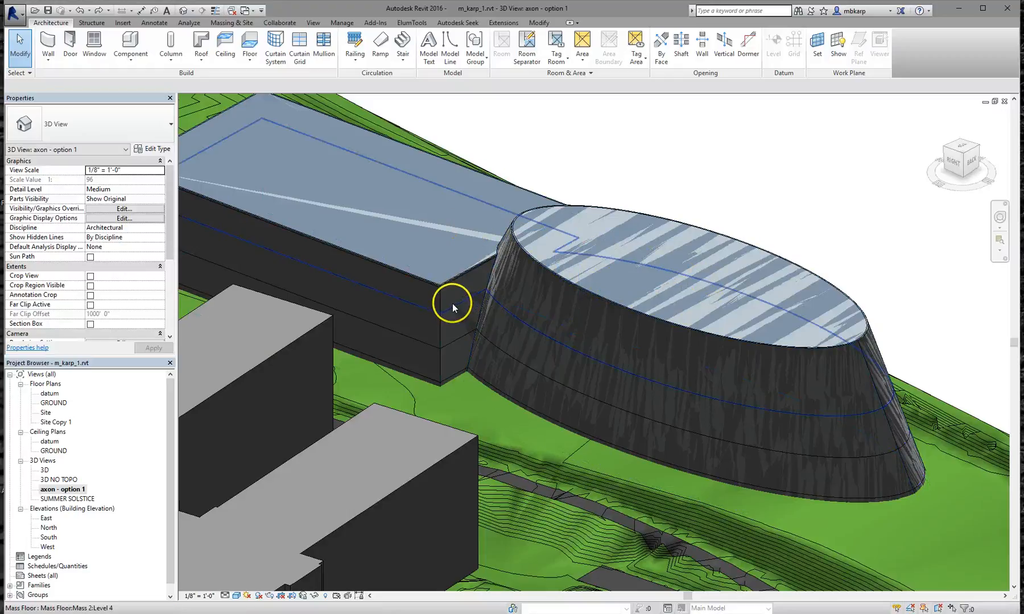
pyautogui.click(47, 57)
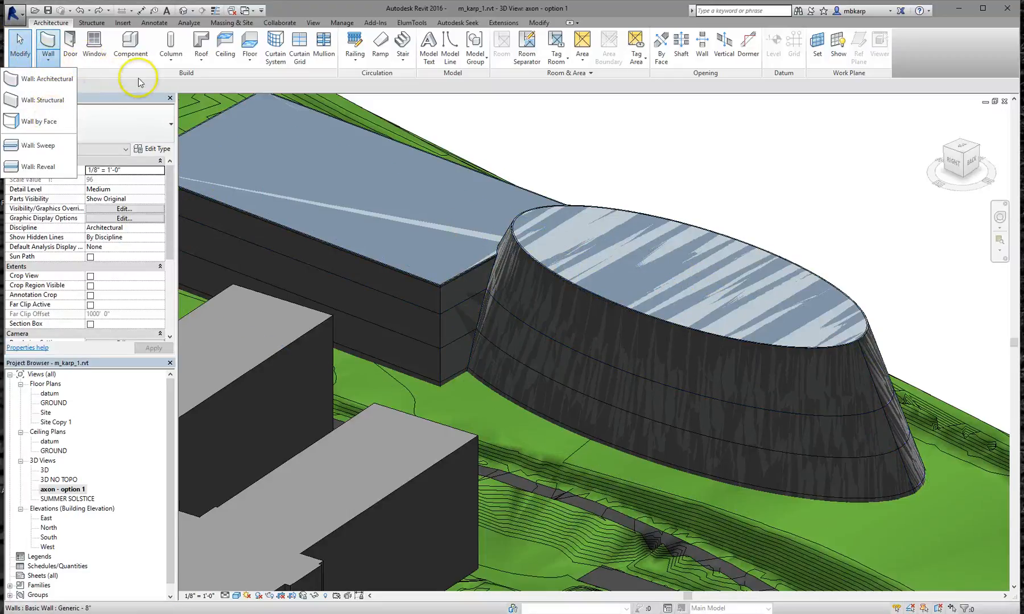
# Start Floor by Face with Generic - 12" floors, pick the Level 4, 3 and 2 mass floors, then clear them
pyautogui.click(249, 57)
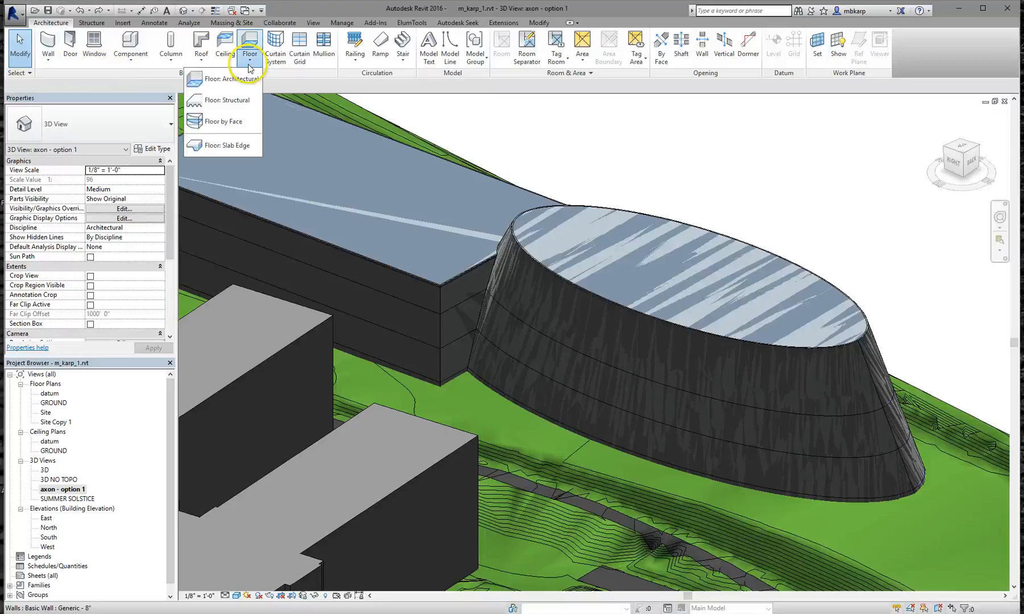
pyautogui.click(230, 123)
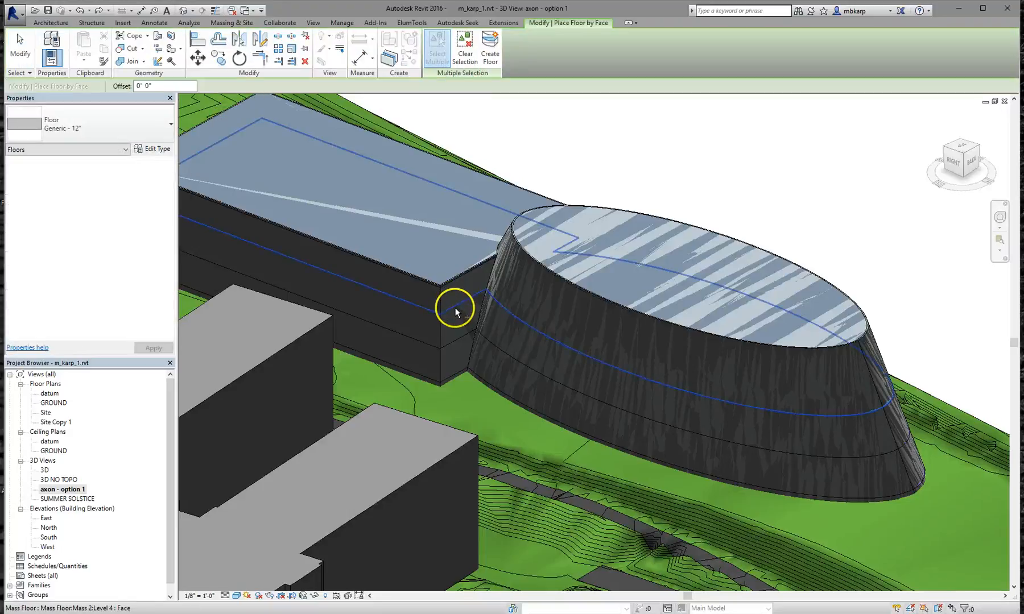
pyautogui.click(455, 308)
pyautogui.click(457, 340)
pyautogui.click(448, 377)
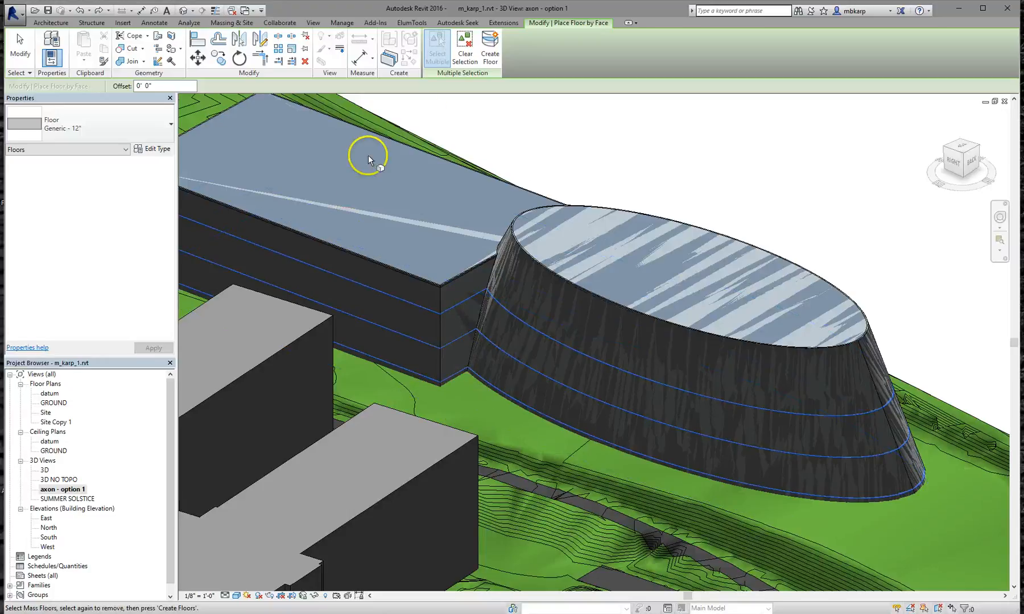
pyautogui.click(465, 55)
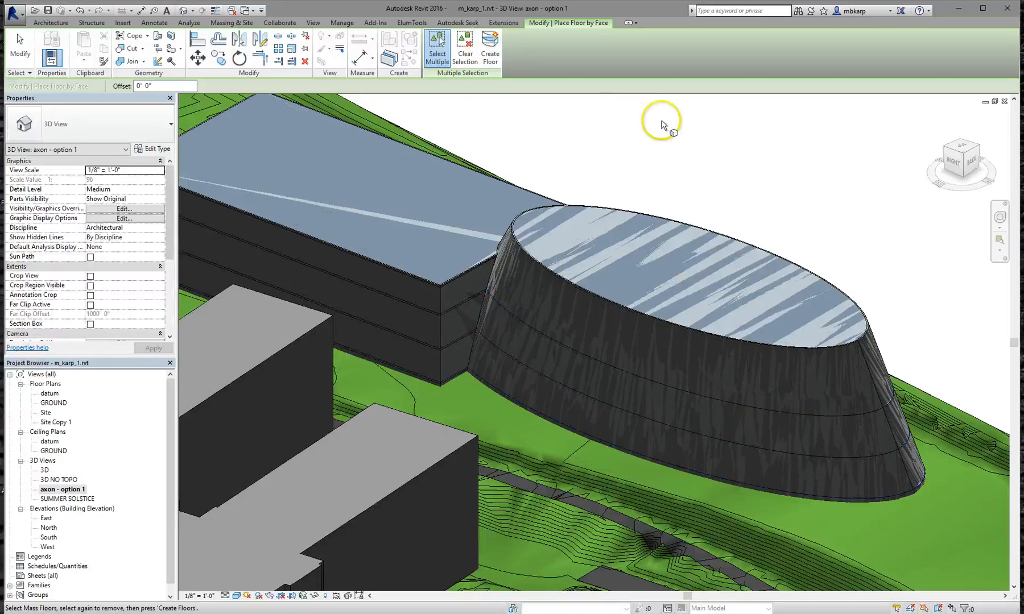
pyautogui.scroll(-5, 724, 202)
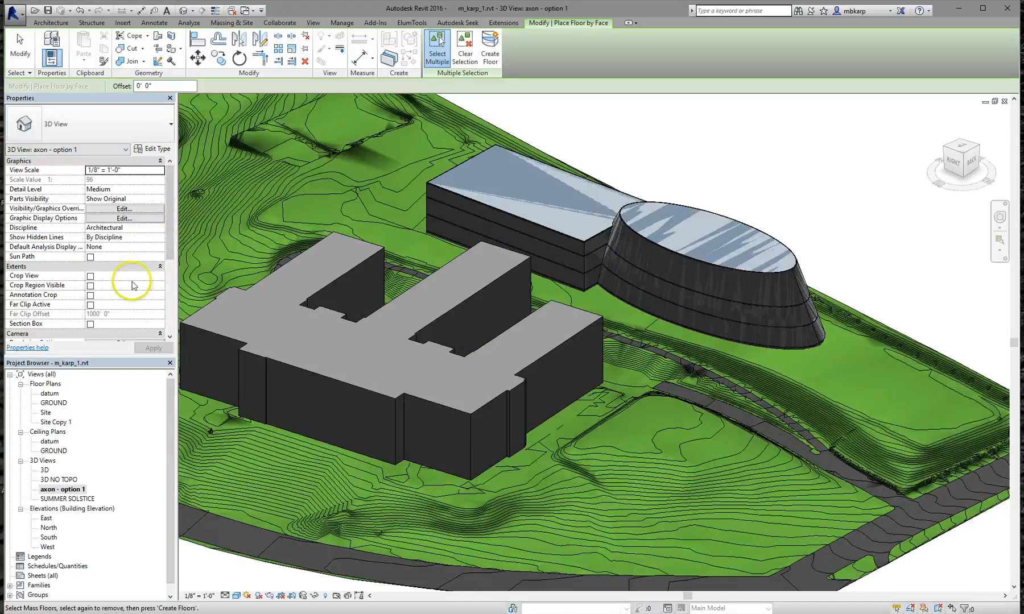
# Turn on the 3D view's section box and drag one side inward to cut the site
pyautogui.click(90, 324)
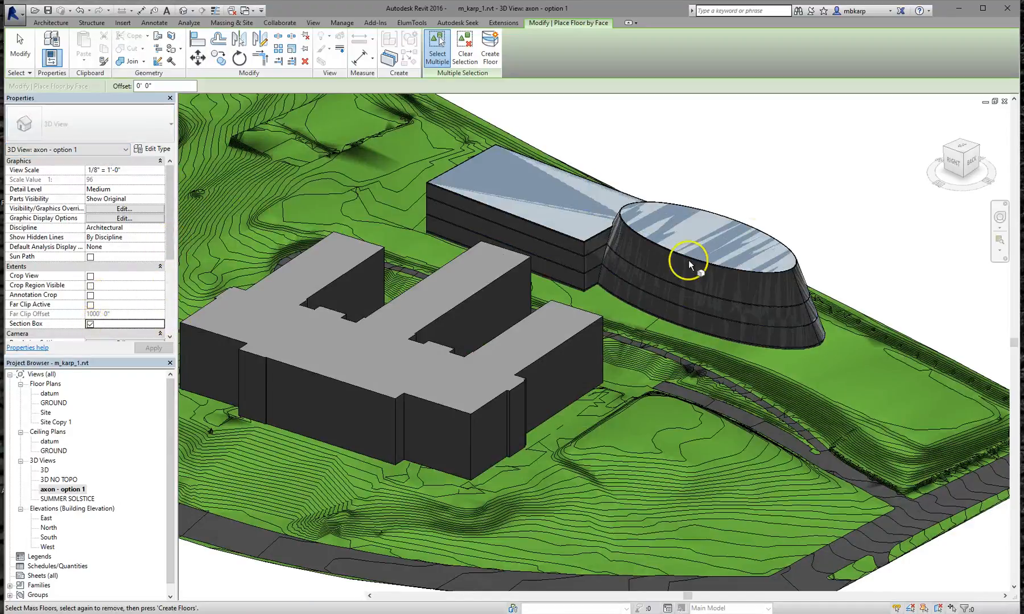
pyautogui.scroll(-3, 768, 221)
pyautogui.scroll(-2, 767, 221)
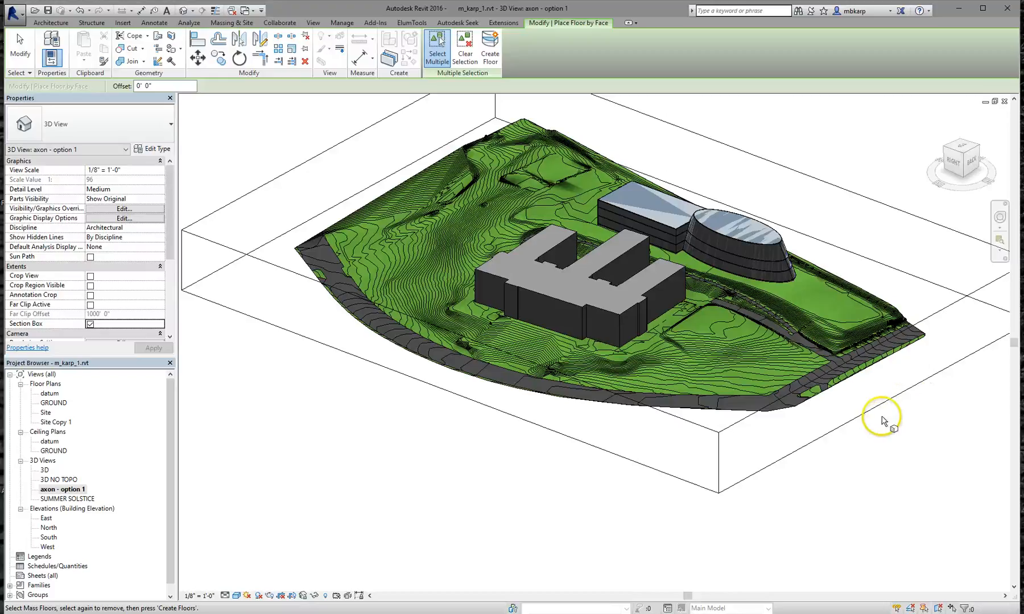
pyautogui.press('Escape')
pyautogui.press('Escape')
pyautogui.click(896, 406)
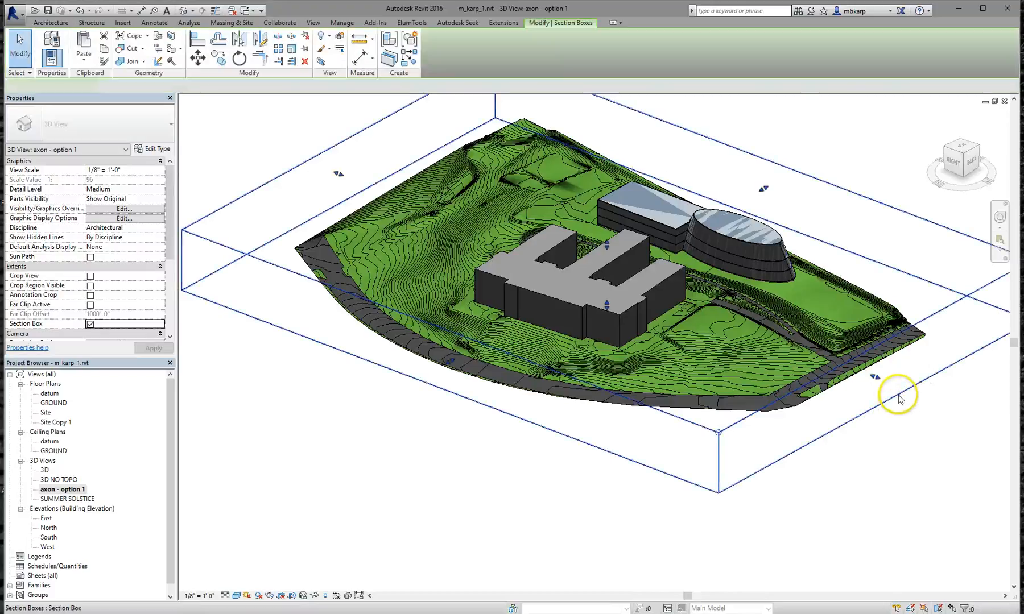
pyautogui.moveTo(876, 379); pyautogui.dragTo(750, 250)
# Orbit around the cut curved building, then window-select everything in the clipped site
pyautogui.scroll(5, 739, 250)
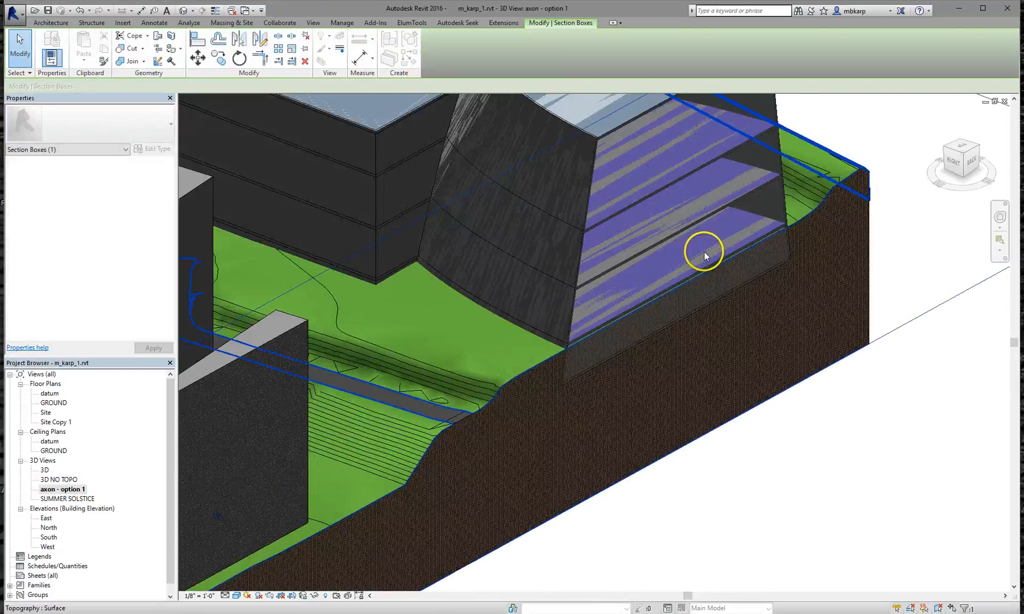
pyautogui.keyDown('shift'); pyautogui.moveTo(636, 236); pyautogui.dragTo(624, 239, button='middle'); pyautogui.keyUp('shift')
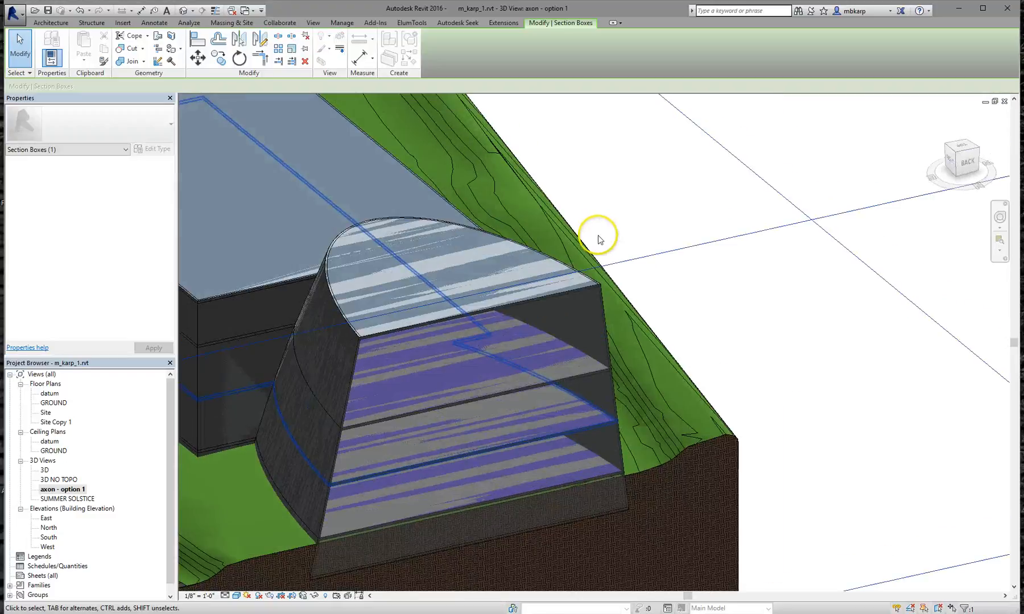
pyautogui.scroll(-5, 609, 239)
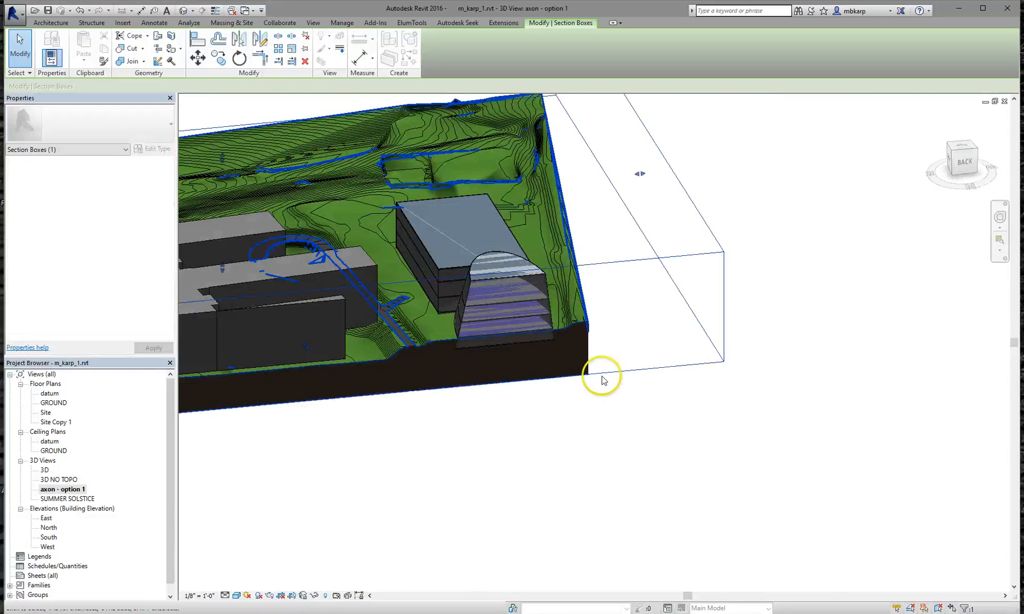
pyautogui.click(606, 387)
pyautogui.moveTo(639, 449); pyautogui.dragTo(494, 306)
pyautogui.moveTo(437, 226); pyautogui.dragTo(437, 226)
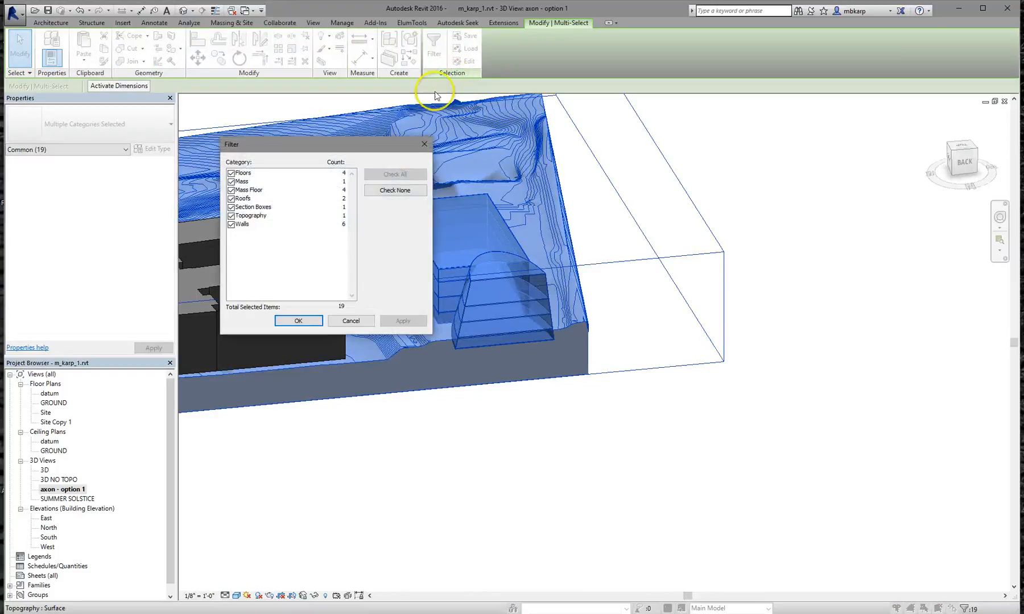
# Filter the selection down to Mass and Mass Floor, then temporarily hide those elements
pyautogui.click(404, 191)
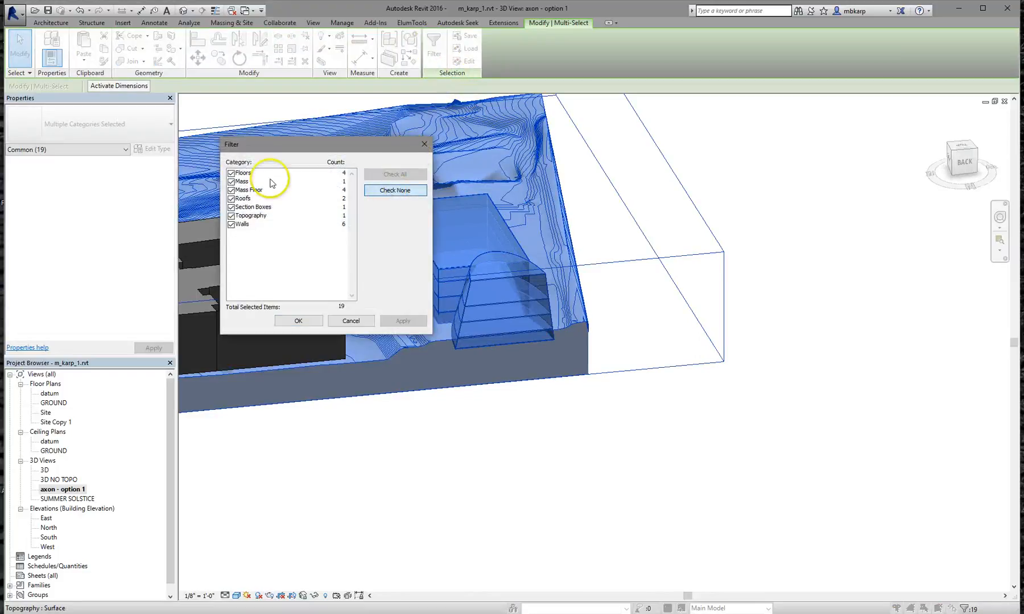
pyautogui.click(231, 182)
pyautogui.click(231, 190)
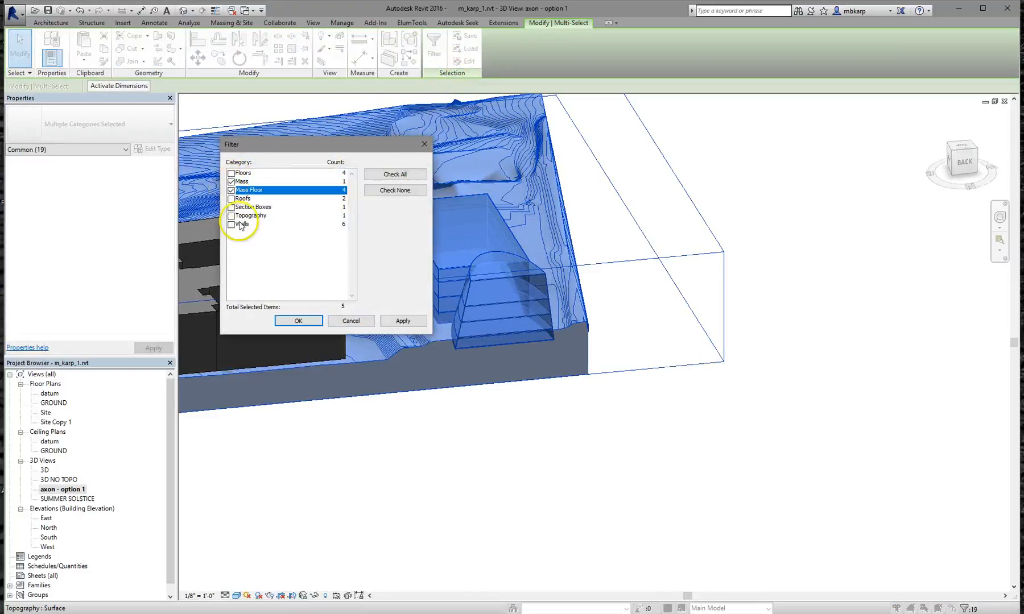
pyautogui.click(299, 321)
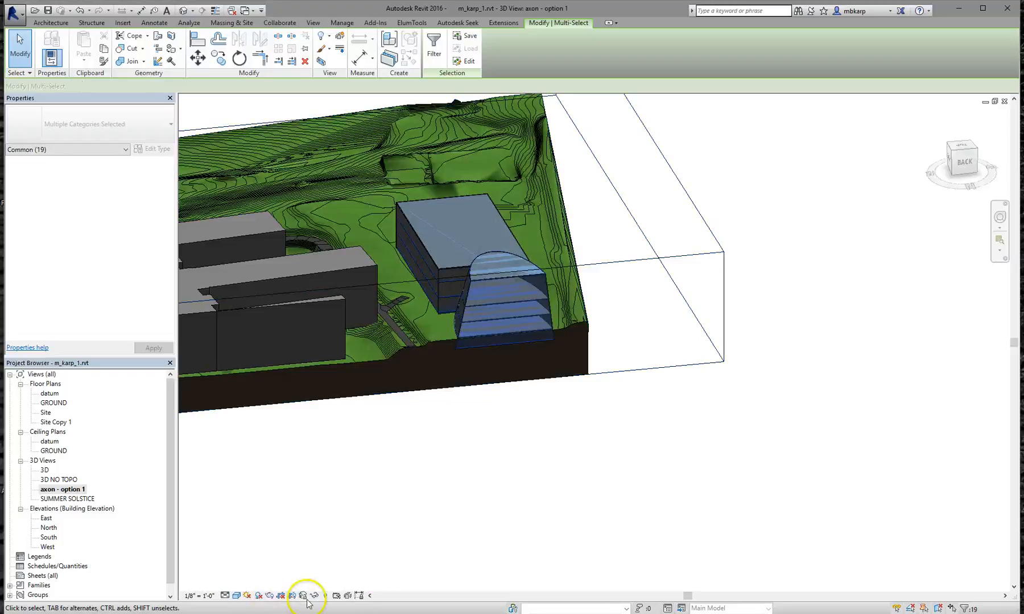
pyautogui.click(303, 595)
pyautogui.click(336, 566)
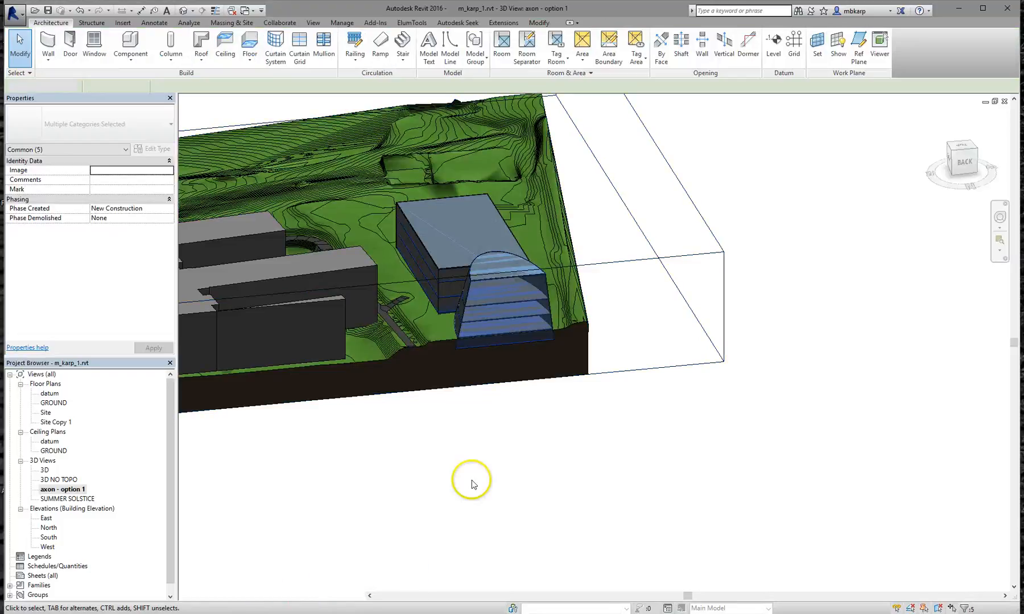
# Orbit the sectioned site from a lower frontal angle around to the building's back
pyautogui.scroll(5, 466, 296)
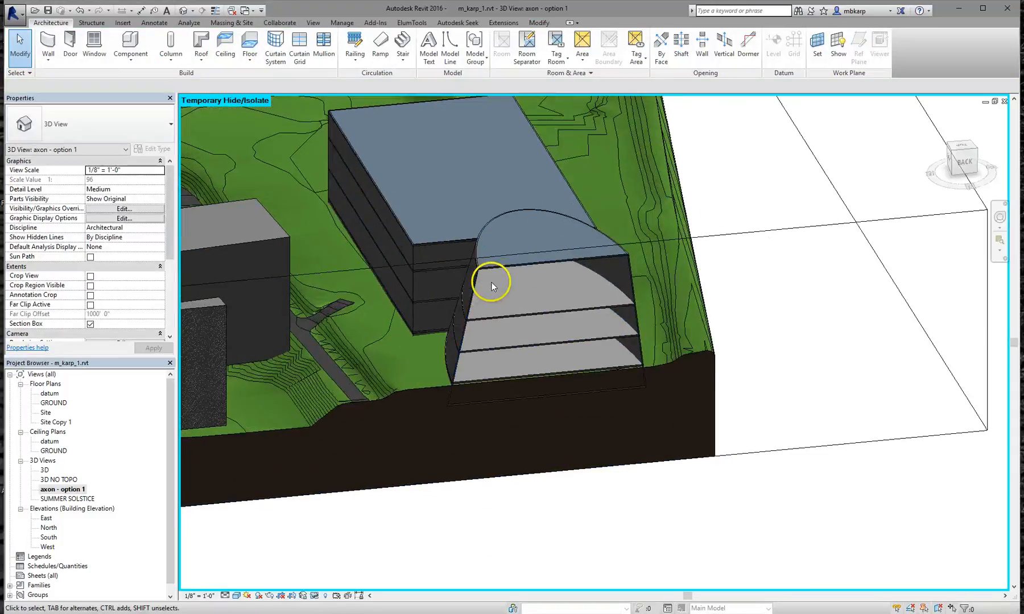
pyautogui.scroll(4, 491, 282)
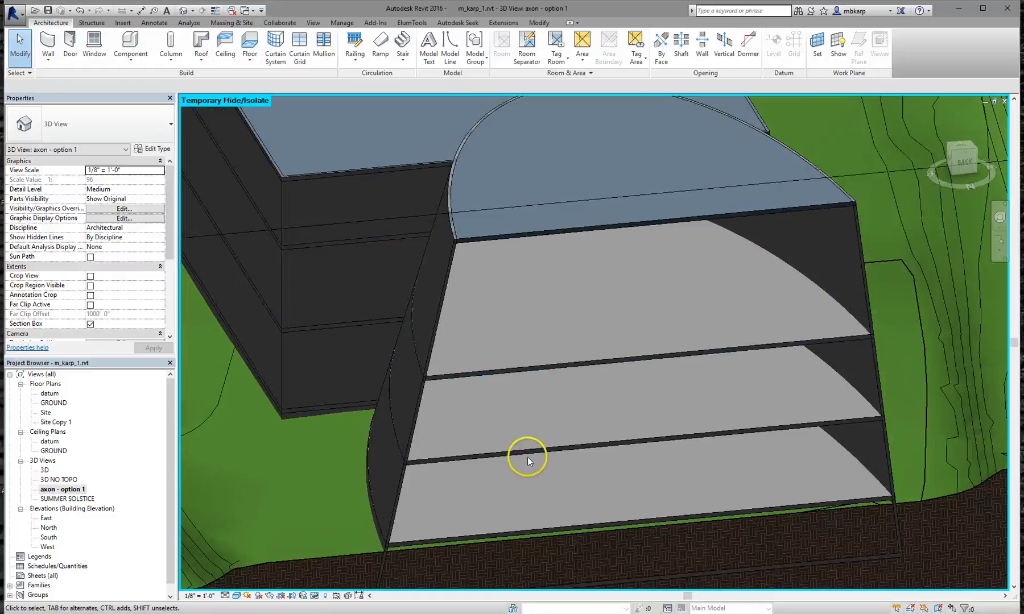
pyautogui.scroll(-2, 519, 232)
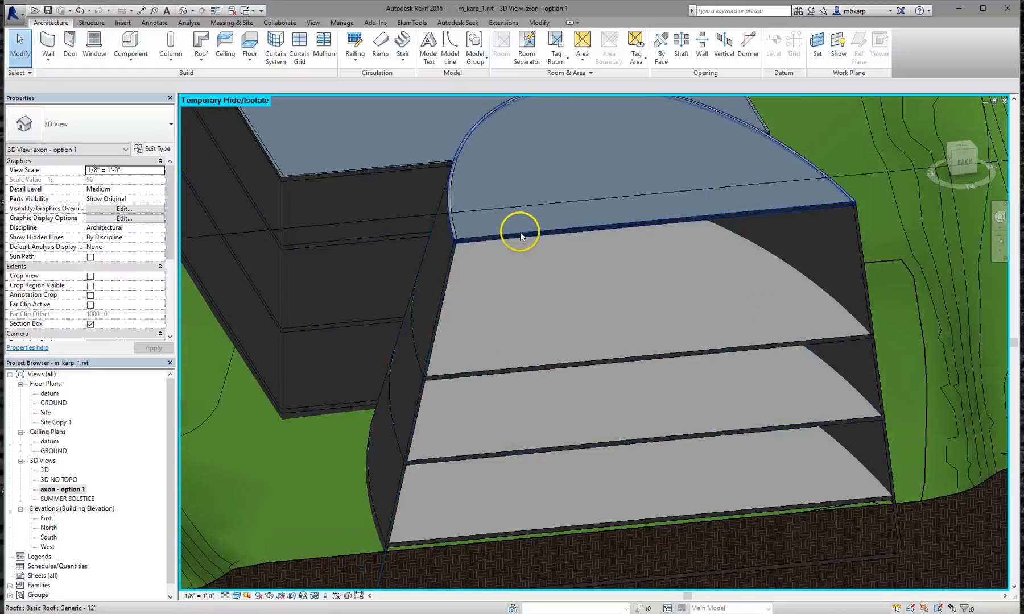
pyautogui.scroll(-3, 575, 267)
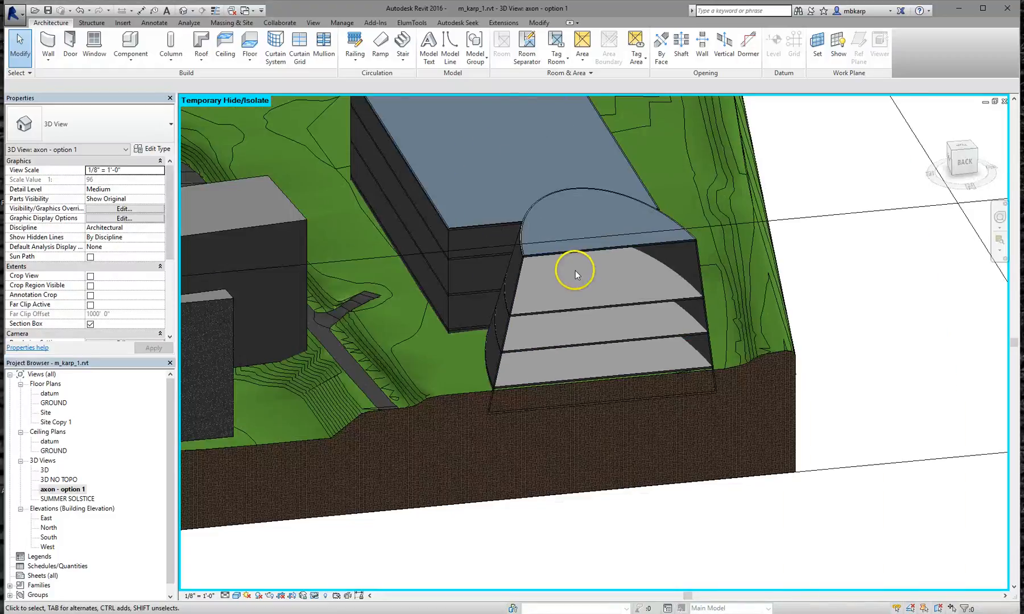
pyautogui.scroll(-2, 575, 270)
pyautogui.keyDown('shift'); pyautogui.moveTo(578, 281); pyautogui.dragTo(628, 275, button='middle'); pyautogui.keyUp('shift')
pyautogui.keyDown('shift'); pyautogui.moveTo(640, 227); pyautogui.dragTo(648, 324, button='middle'); pyautogui.keyUp('shift')
pyautogui.scroll(5, 655, 228)
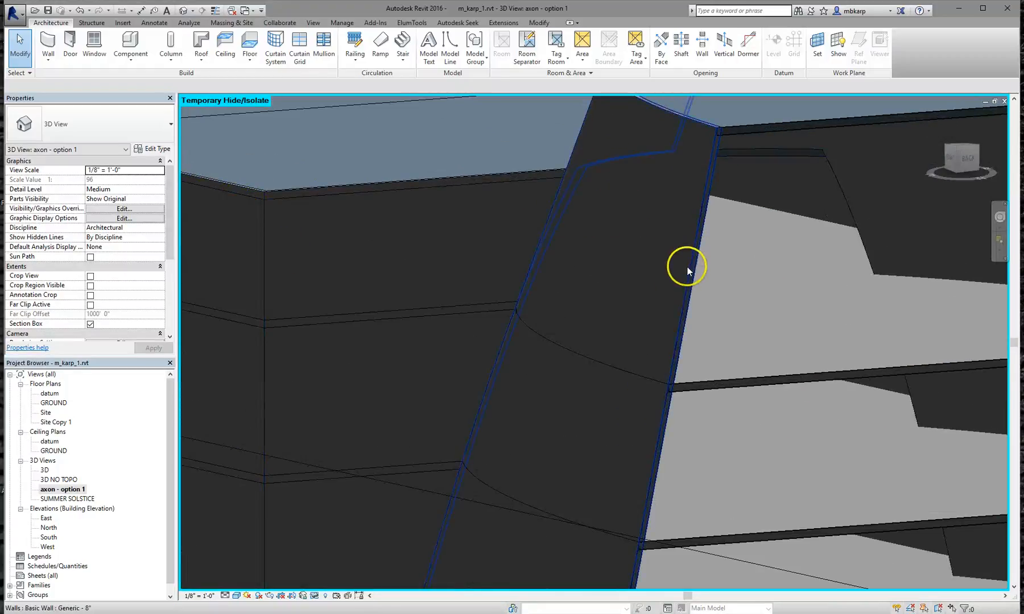
pyautogui.scroll(-3, 674, 277)
pyautogui.keyDown('shift'); pyautogui.moveTo(674, 277); pyautogui.dragTo(611, 286, button='middle'); pyautogui.keyUp('shift')
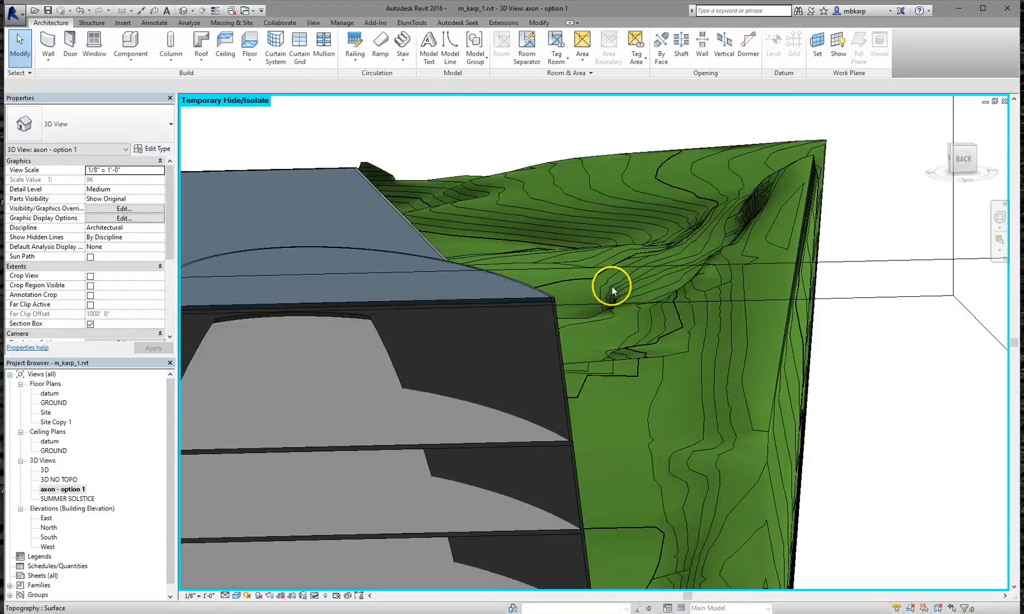
# Select the curved wall and orbit around the curved building and its floors
pyautogui.click(565, 403)
pyautogui.scroll(-2, 542, 396)
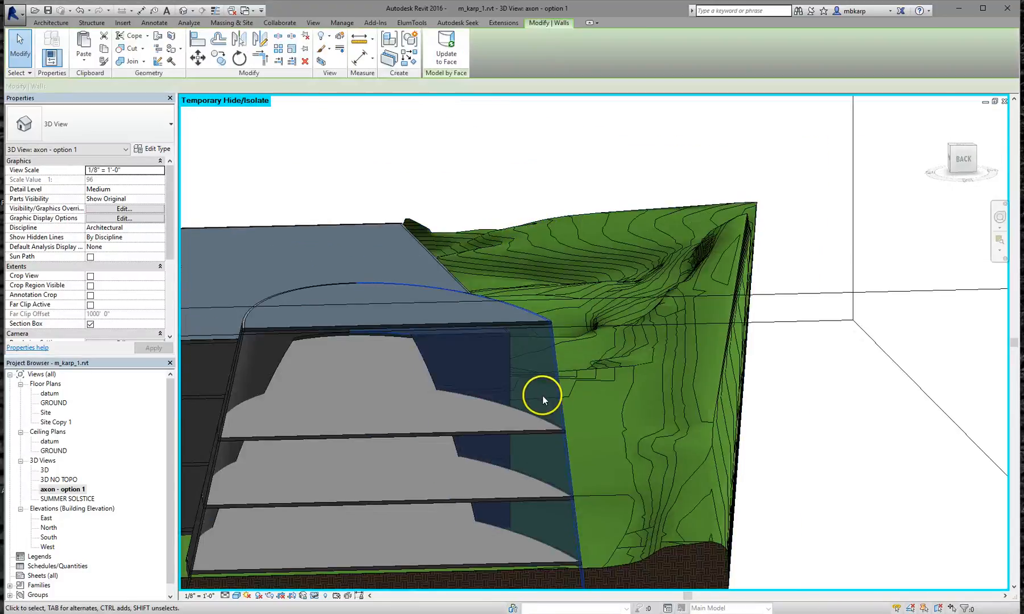
pyautogui.keyDown('shift'); pyautogui.moveTo(542, 396); pyautogui.dragTo(692, 344, button='middle'); pyautogui.keyUp('shift')
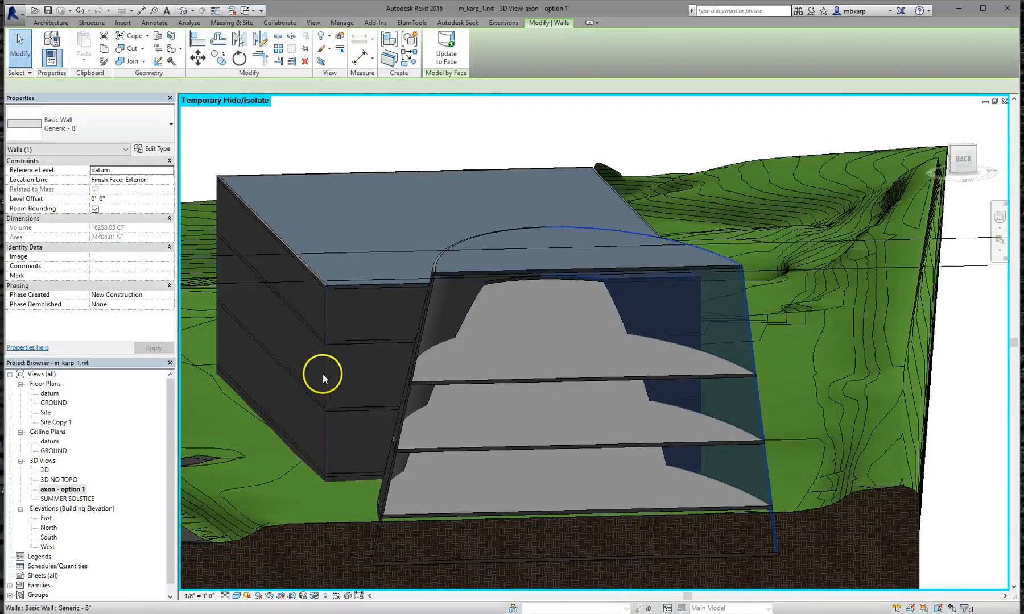
pyautogui.keyDown('shift'); pyautogui.moveTo(328, 376); pyautogui.dragTo(598, 457, button='middle'); pyautogui.keyUp('shift')
pyautogui.scroll(-1, 597, 444)
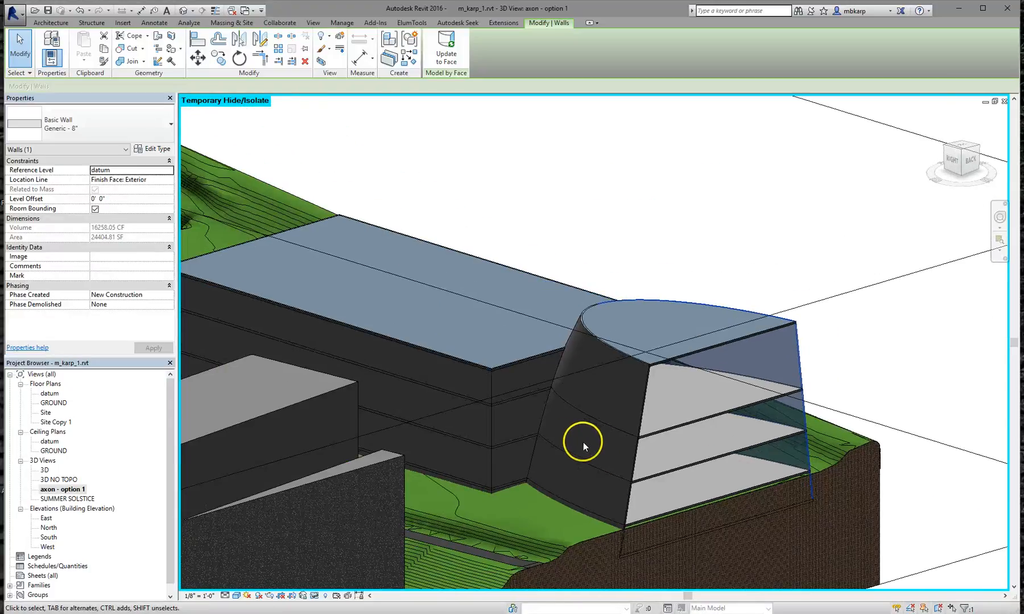